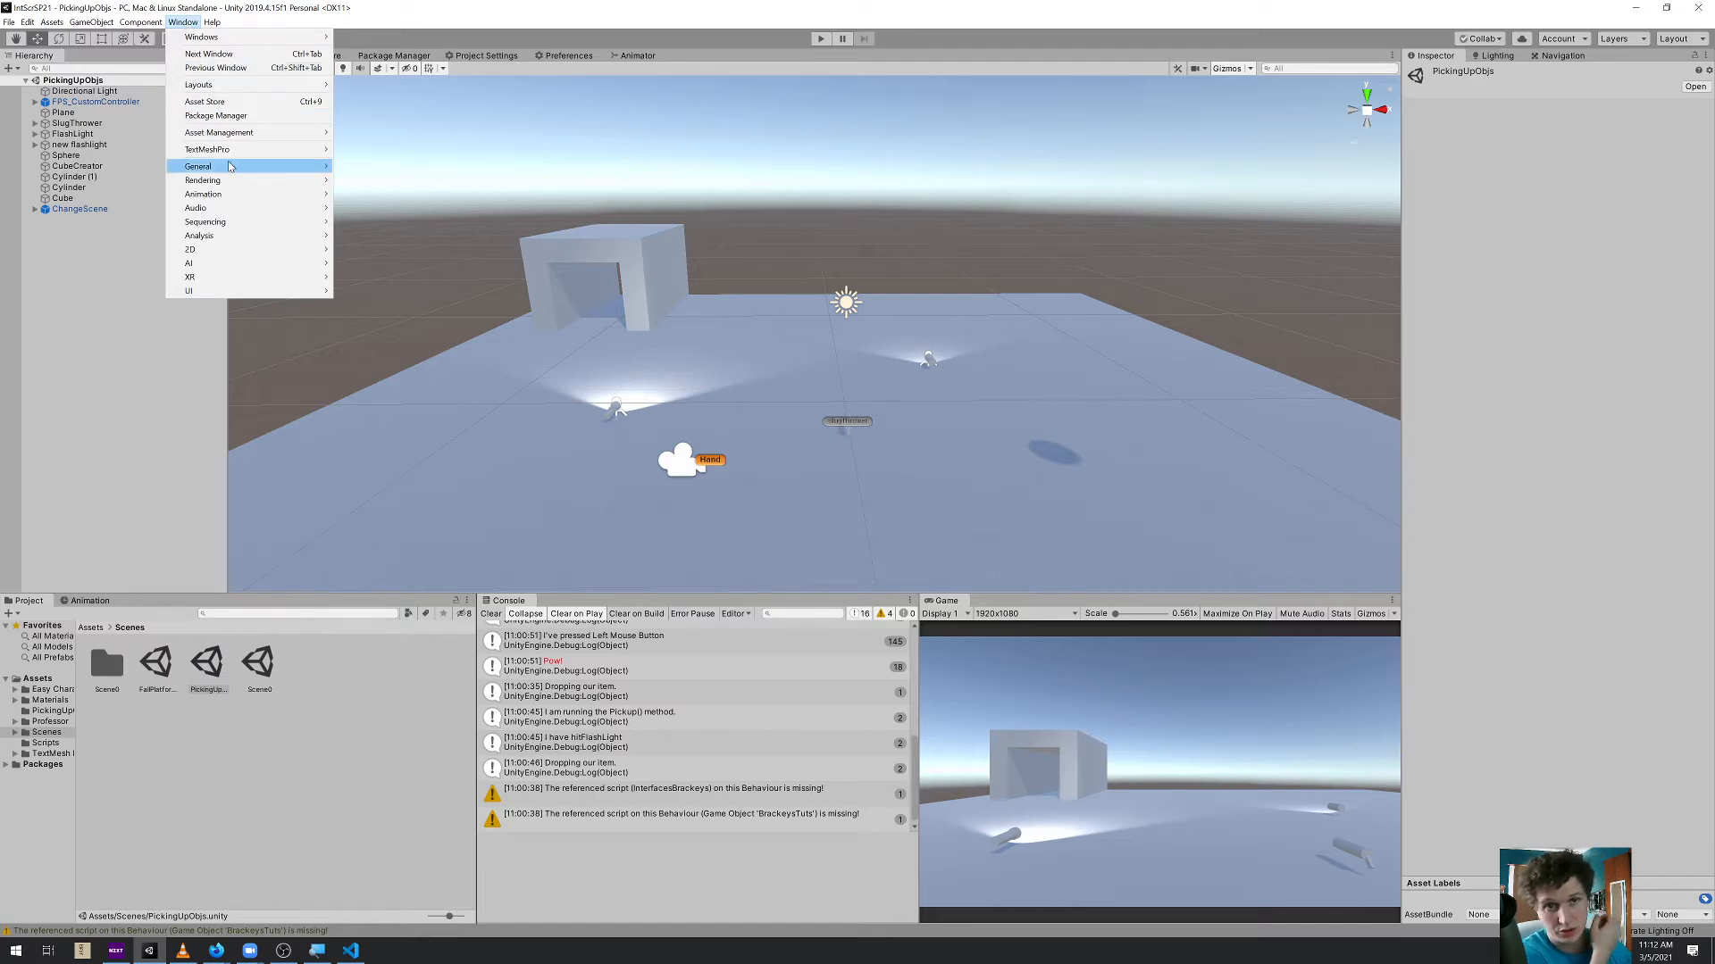
Open the Animation window and widen it for more timeline space
mouse_move(231, 193)
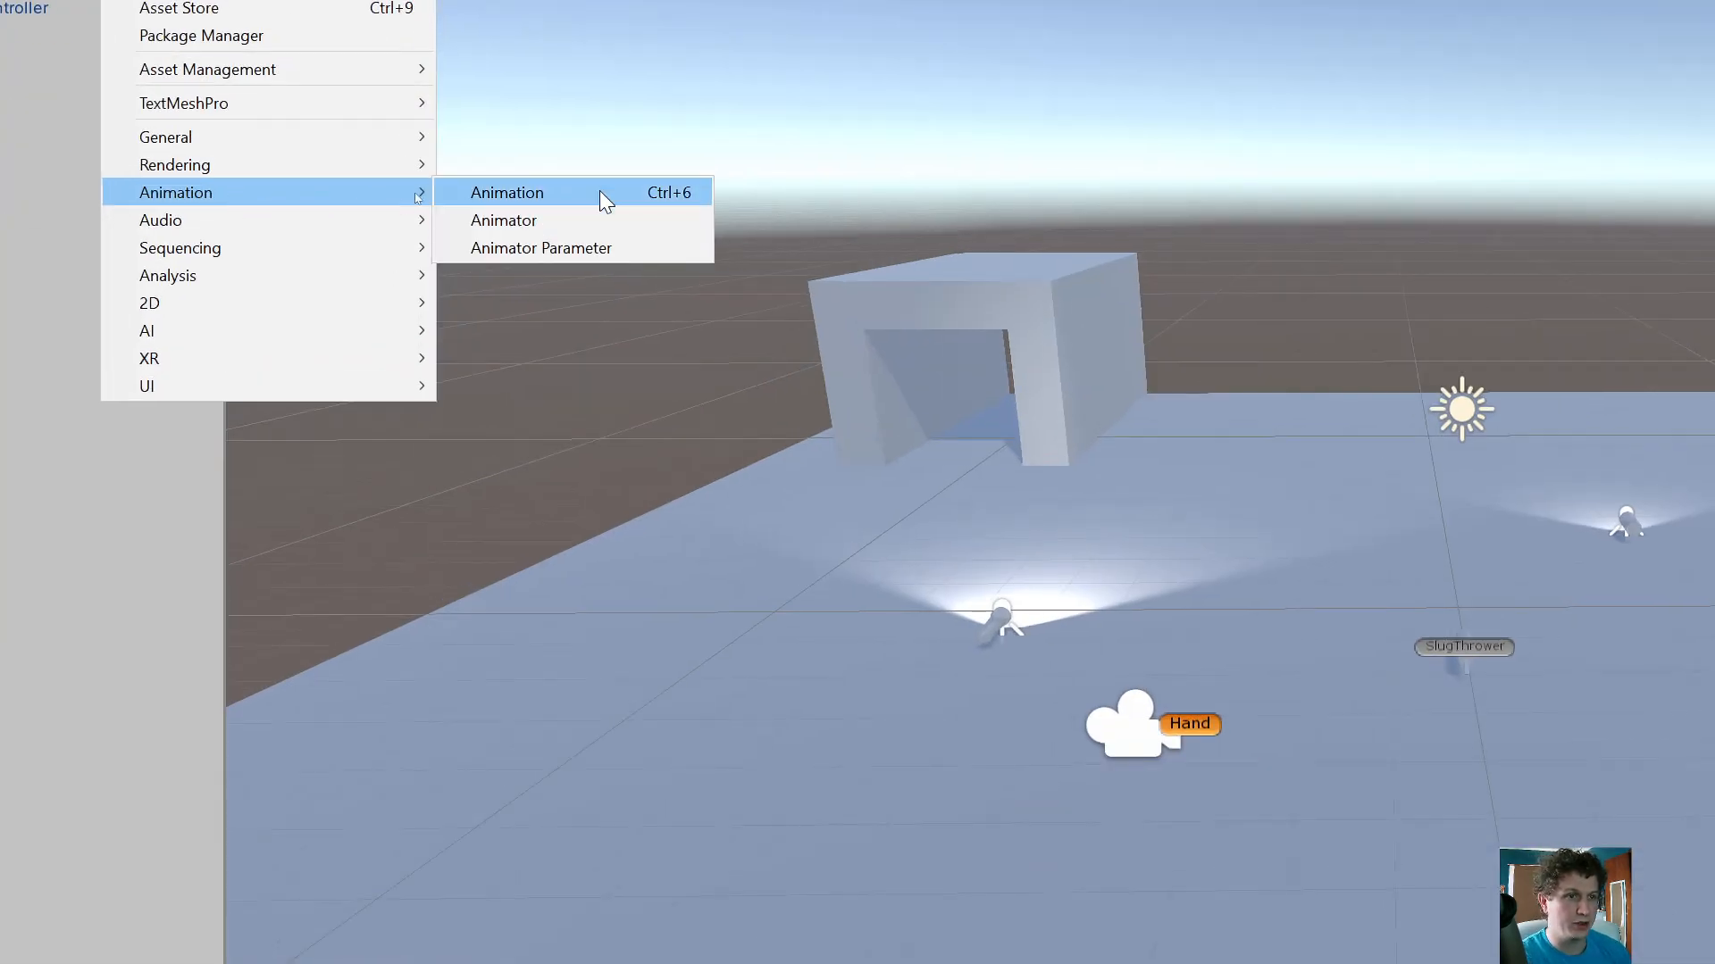
left_click(677, 191)
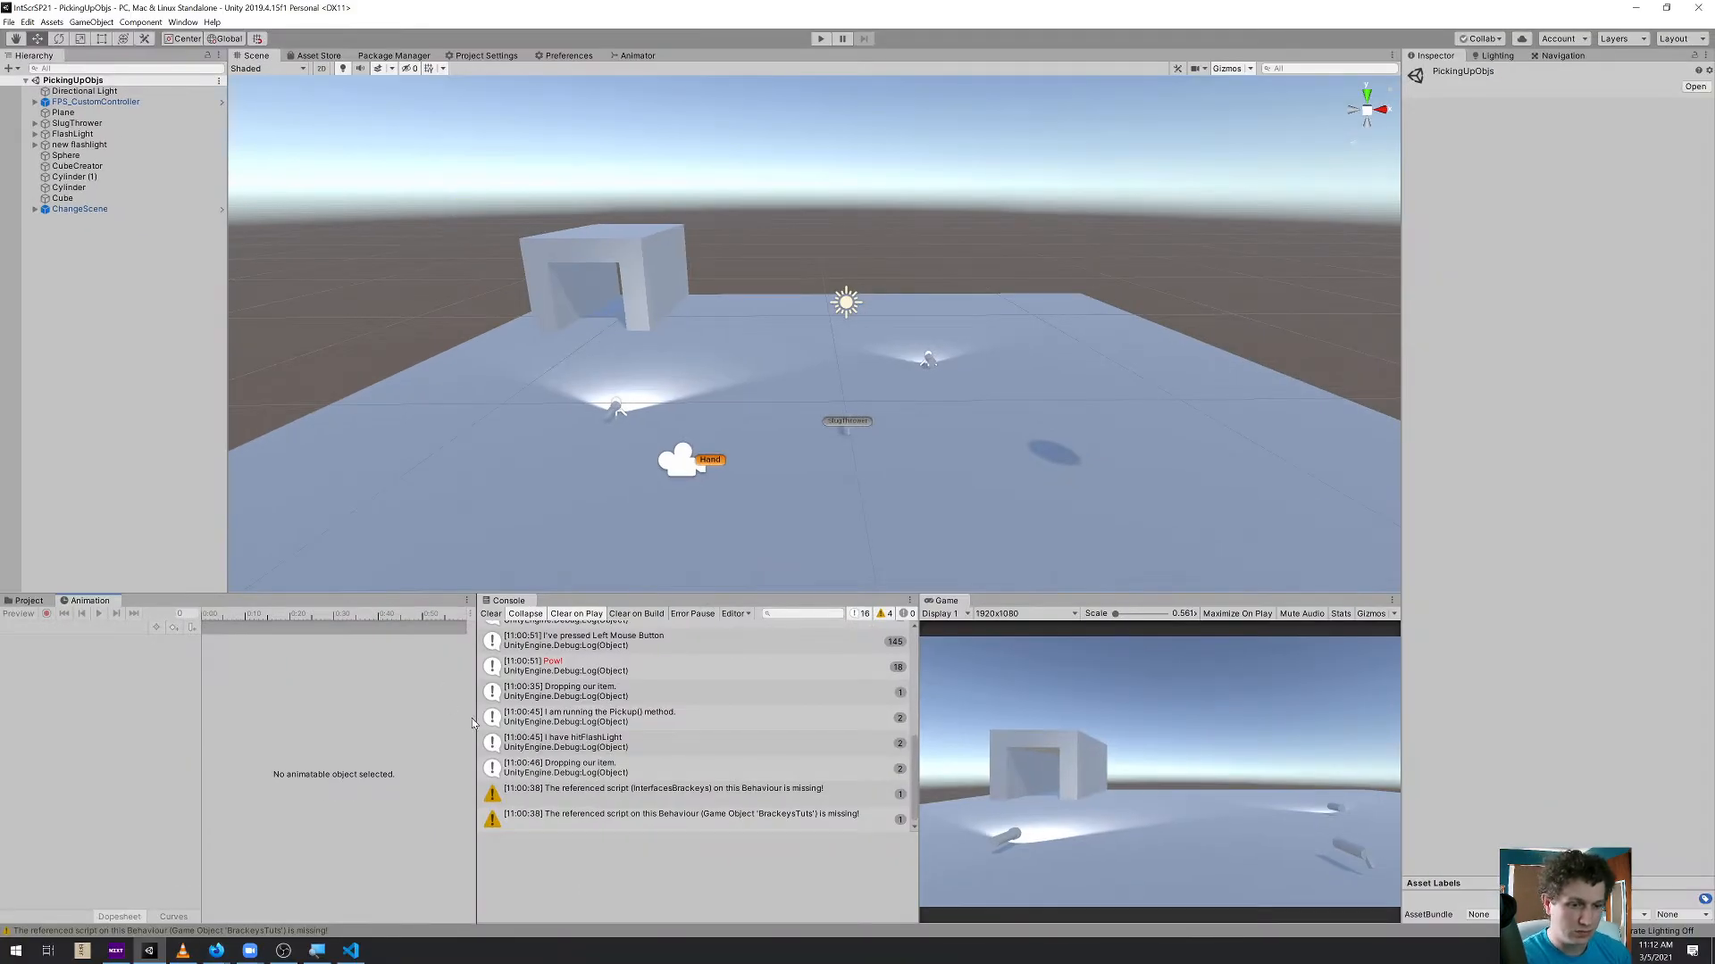
left_click_drag(476, 722, 642, 708)
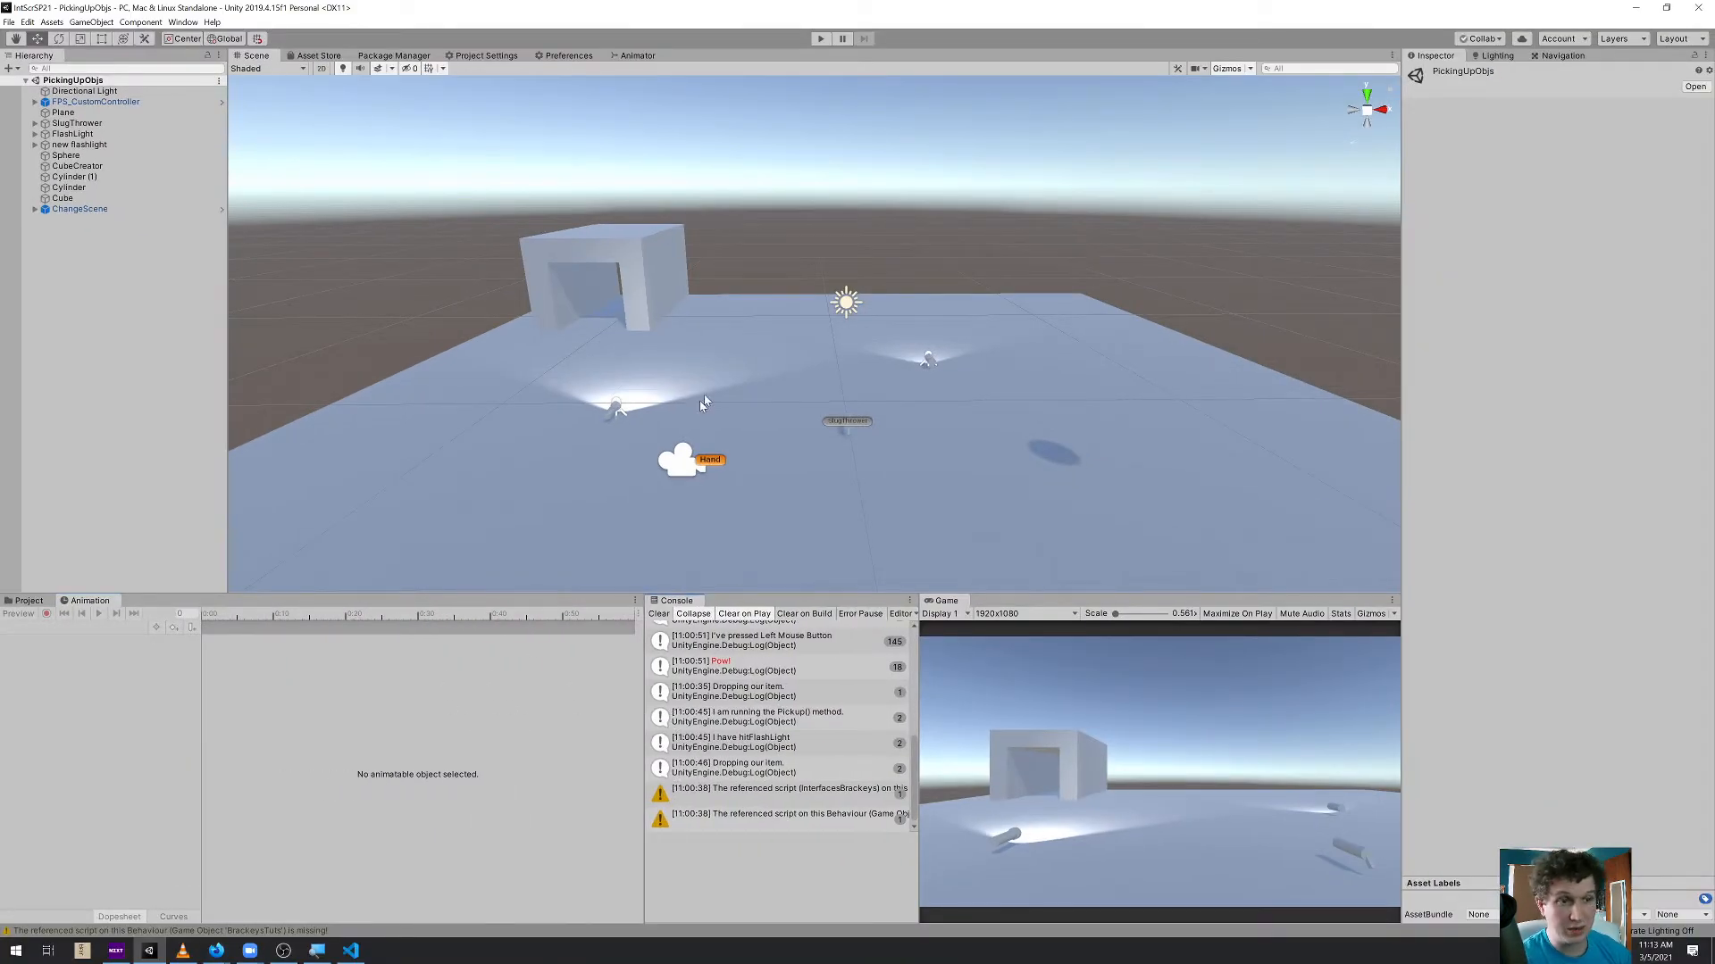
Add a cube and place it against the side wall of the ChangeScene structure, at about -7.49, 2.04, 11.65
left_click(676, 279)
key("f")
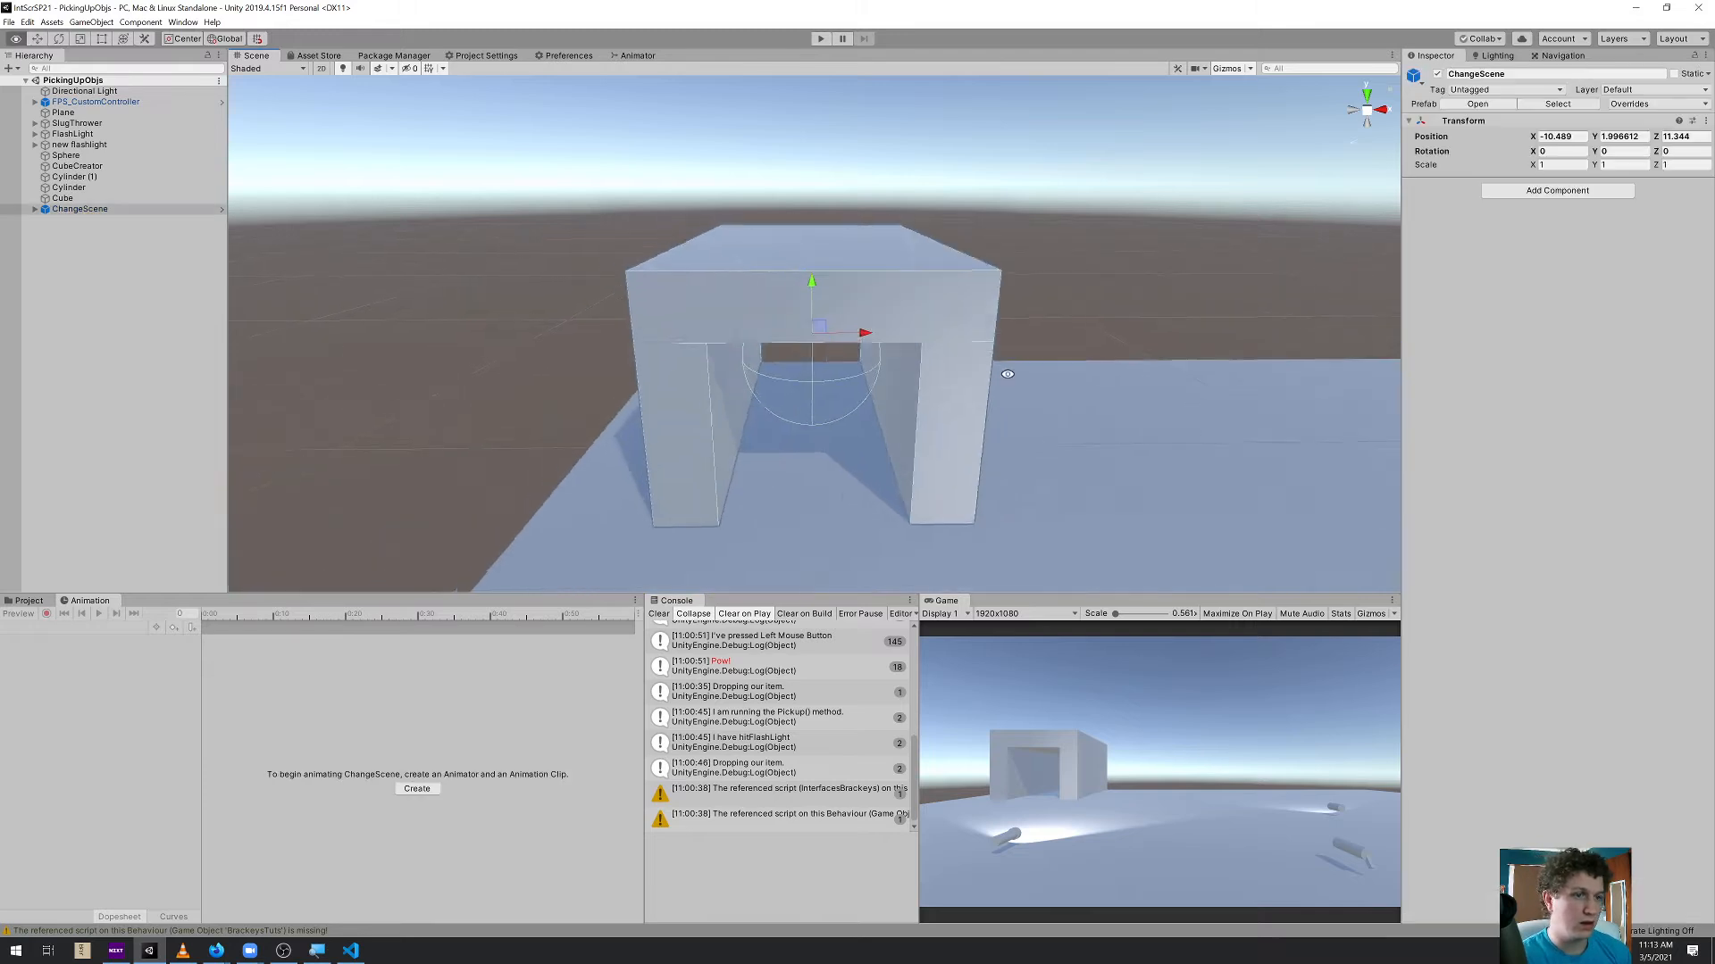
scroll(869, 429, "down", 3)
middle_click_drag(869, 429, 742, 384)
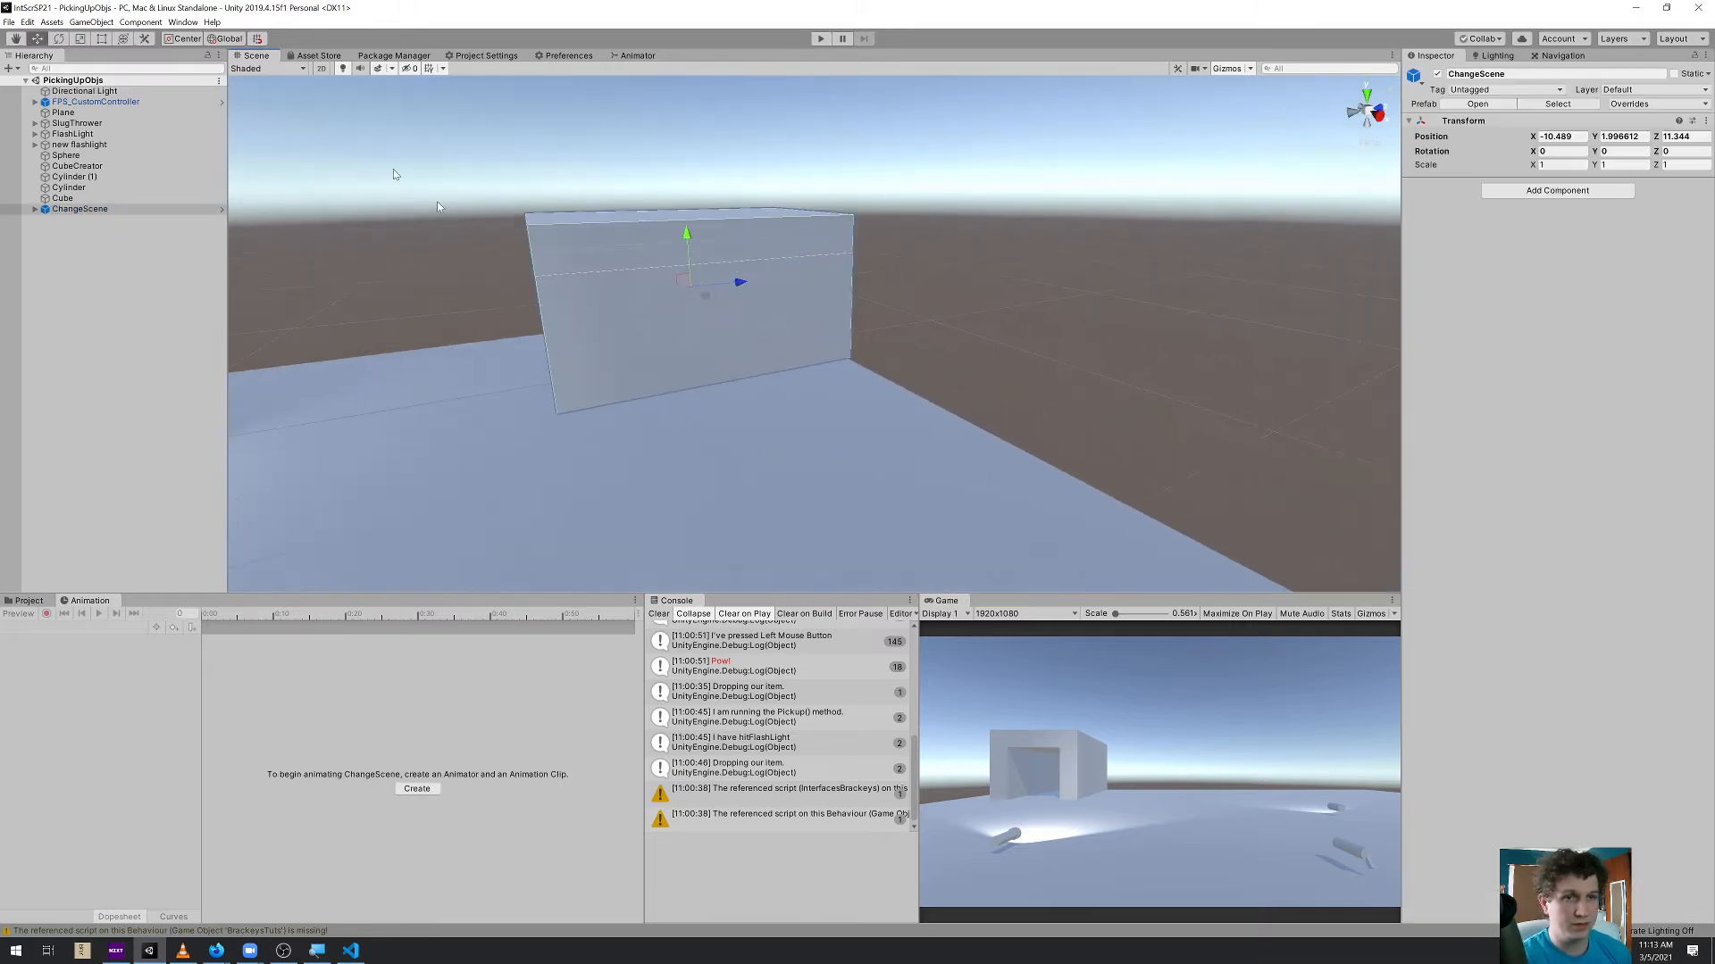
left_click(140, 21)
mouse_move(91, 21)
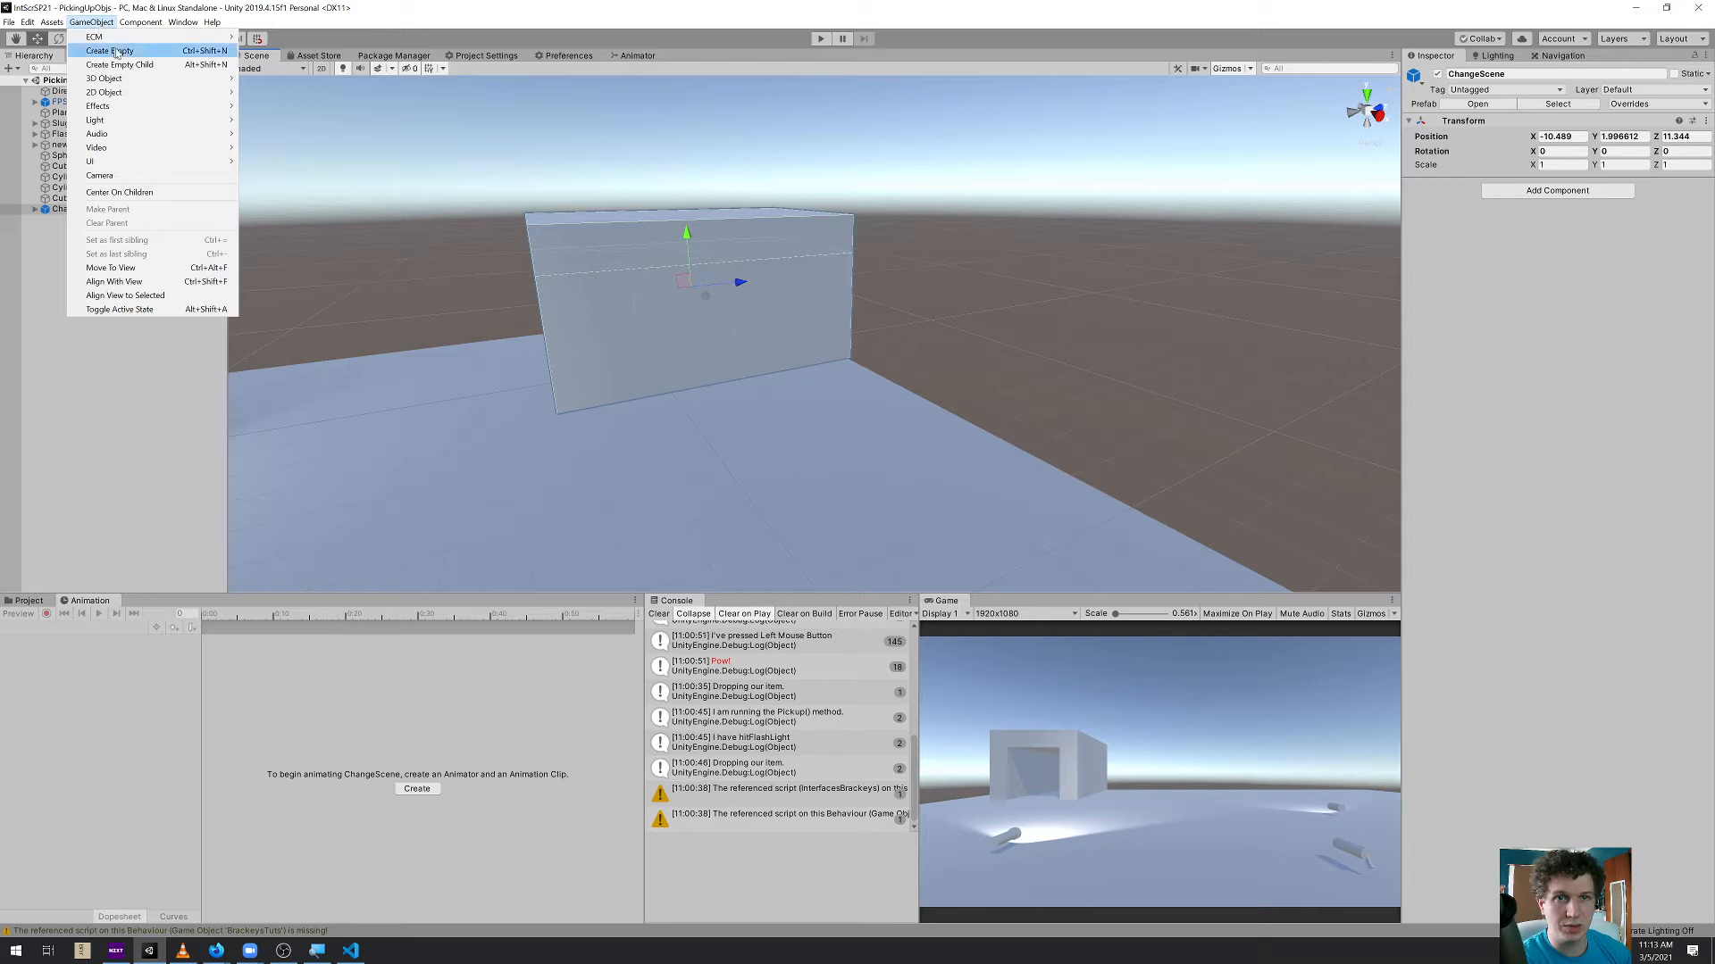
mouse_move(215, 79)
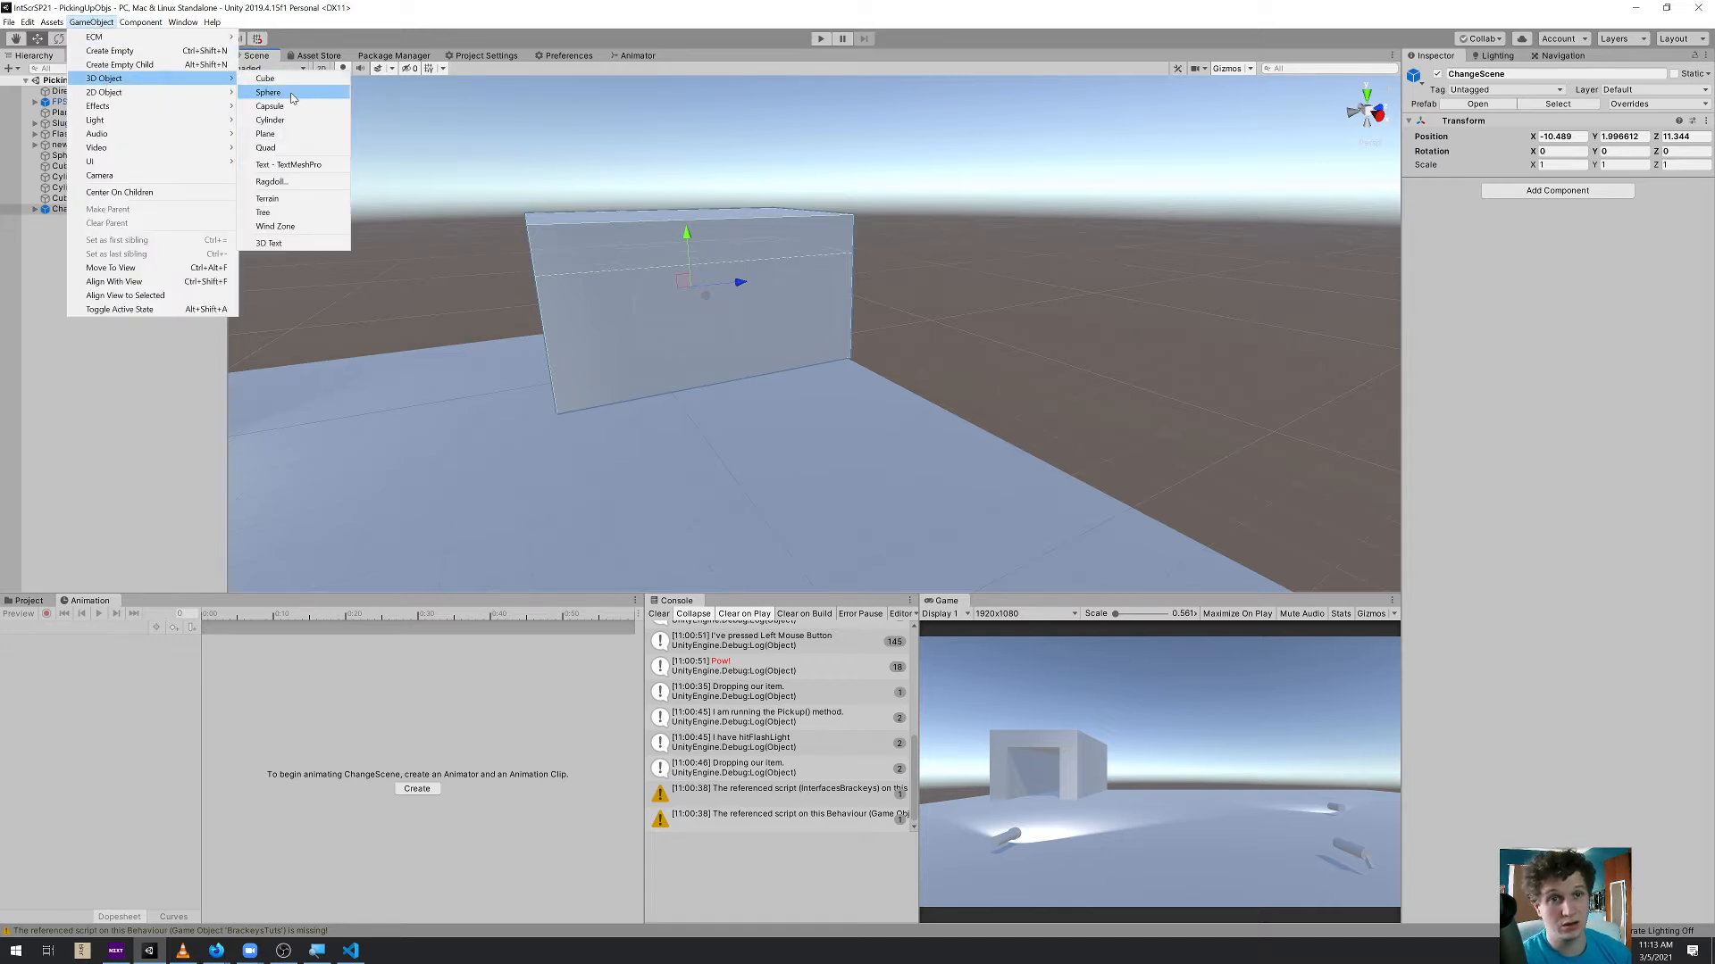
left_click(264, 79)
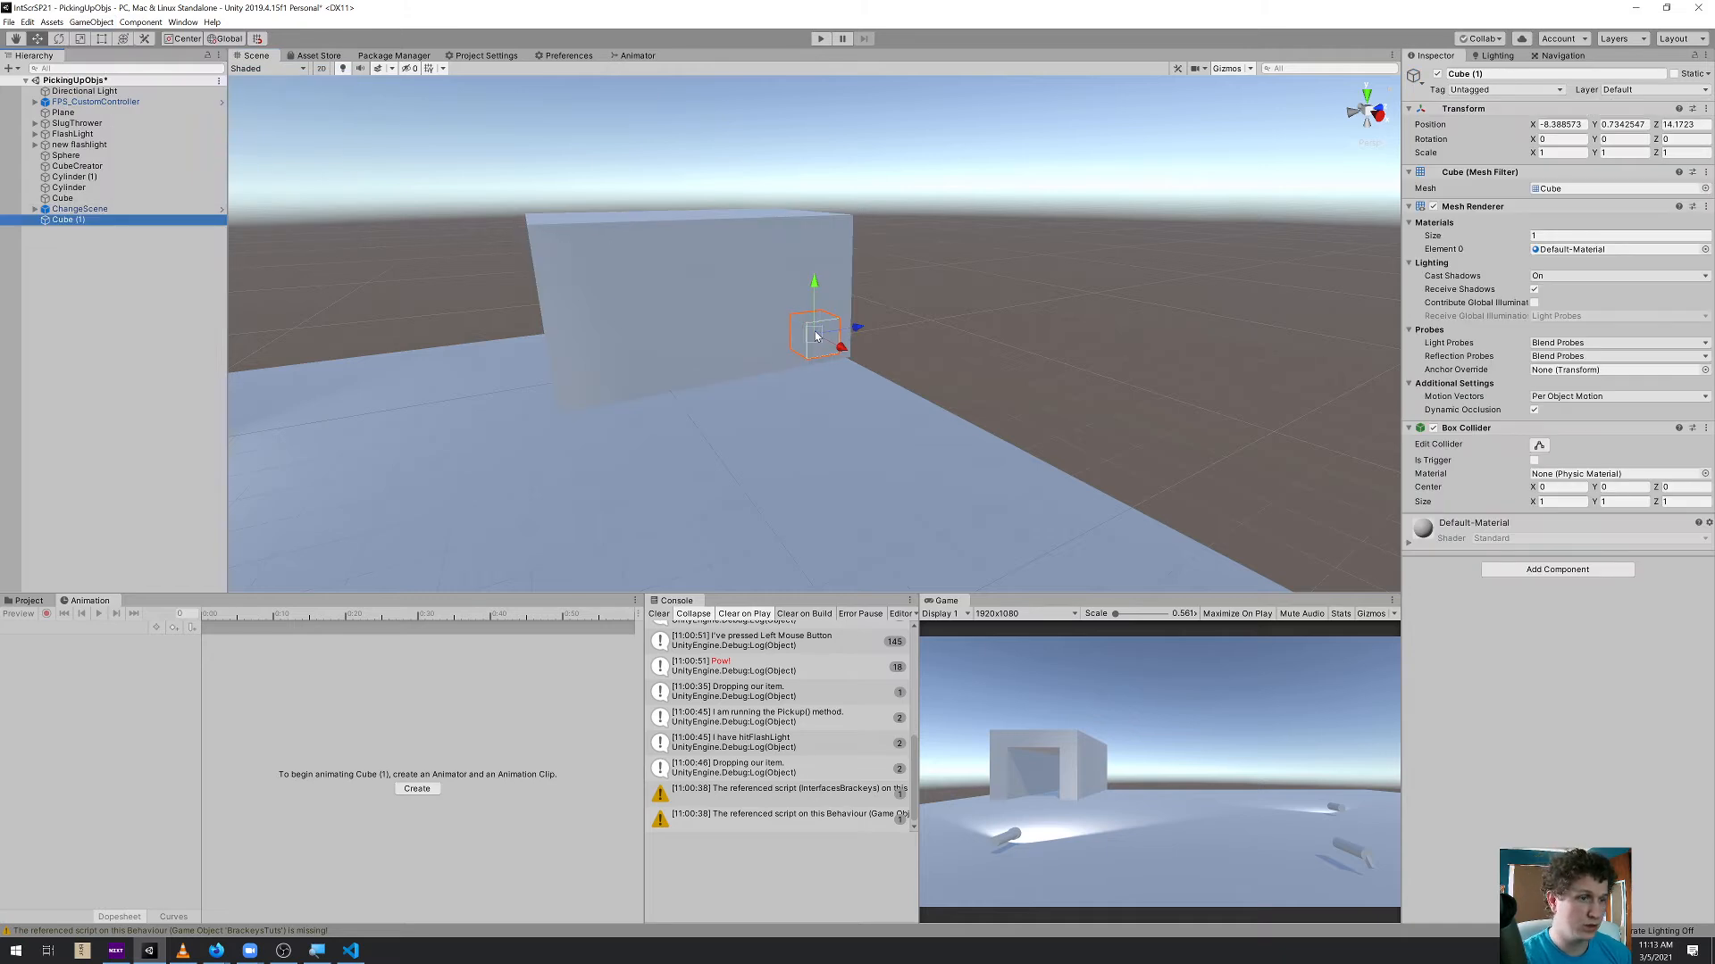
left_click_drag(816, 335, 726, 303)
Scale the cube into a thin vertical bar of about 0.09 × 3.27 × 0.12 and move it to X -7.88 near the wall
key("e")
key("r")
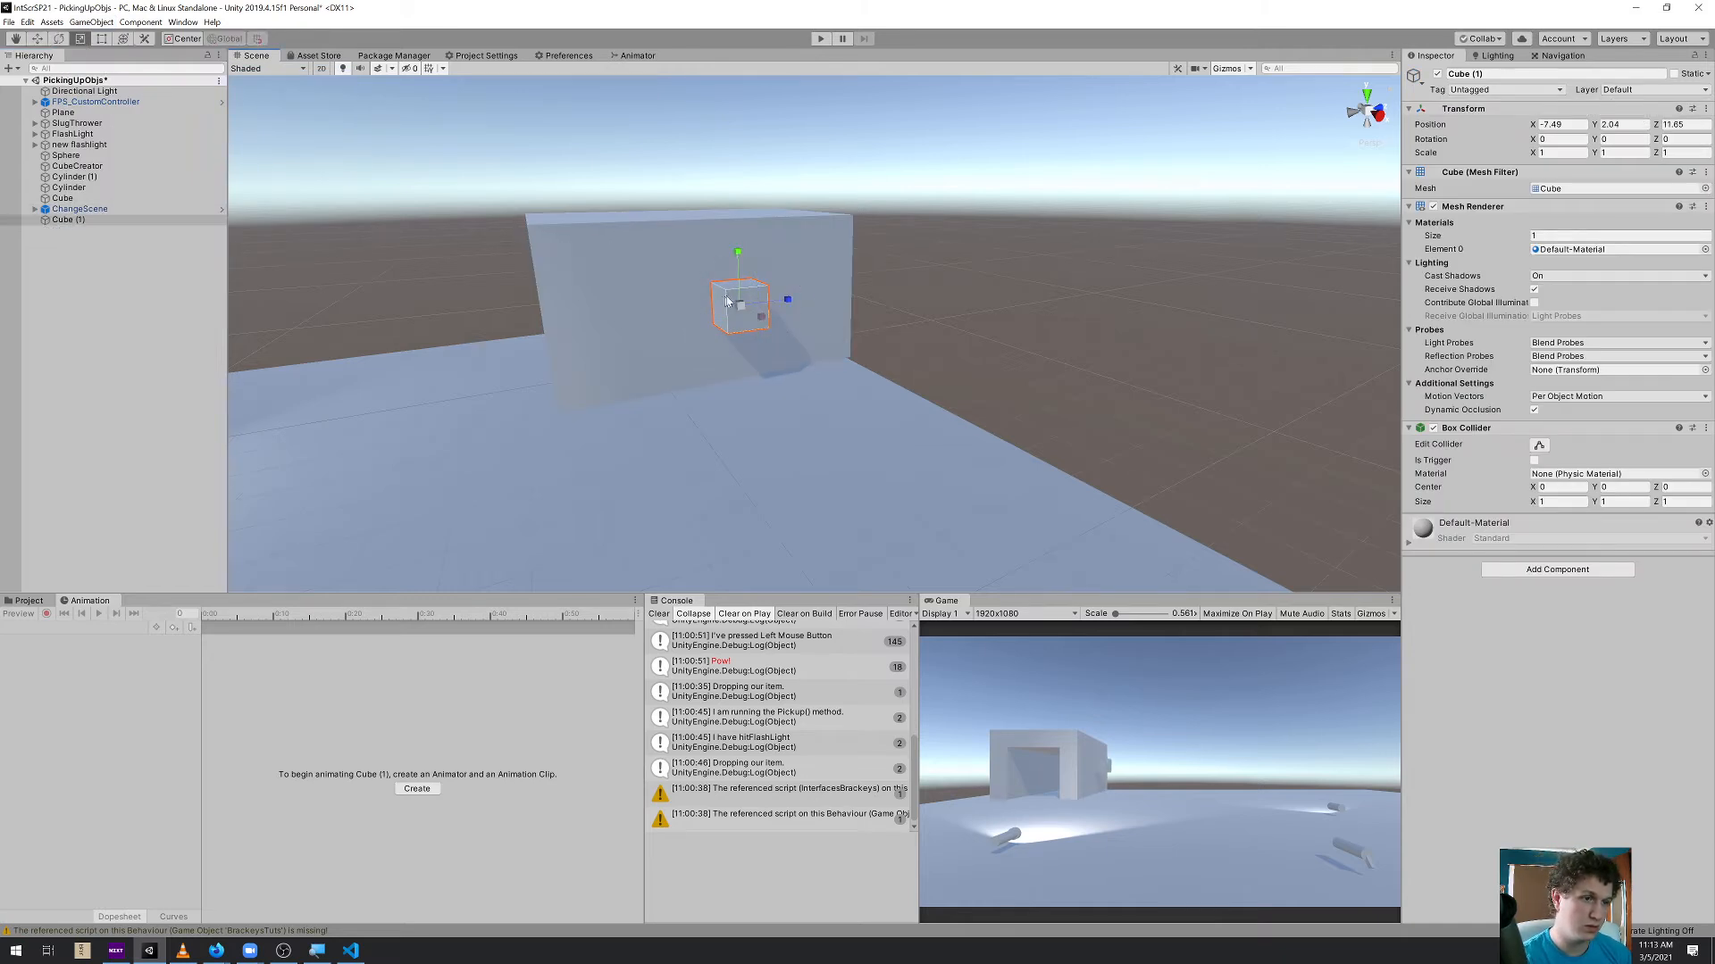
left_click_drag(785, 300, 739, 295)
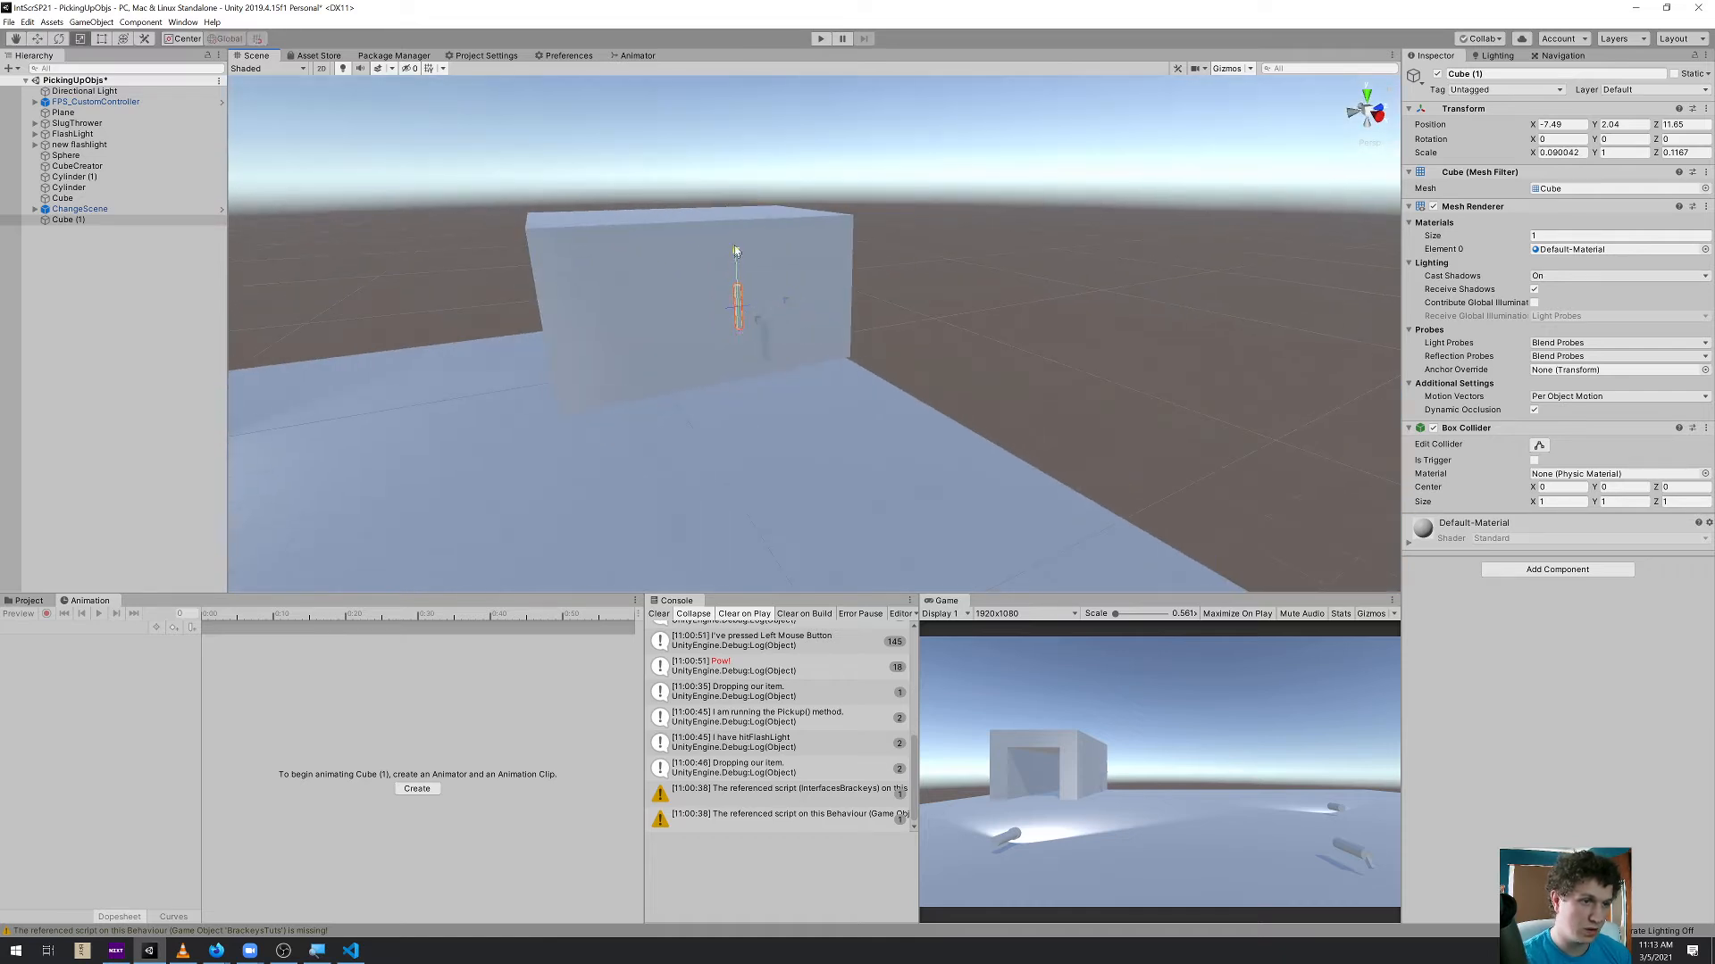
left_click_drag(734, 149, 681, 344)
key("w")
key("f")
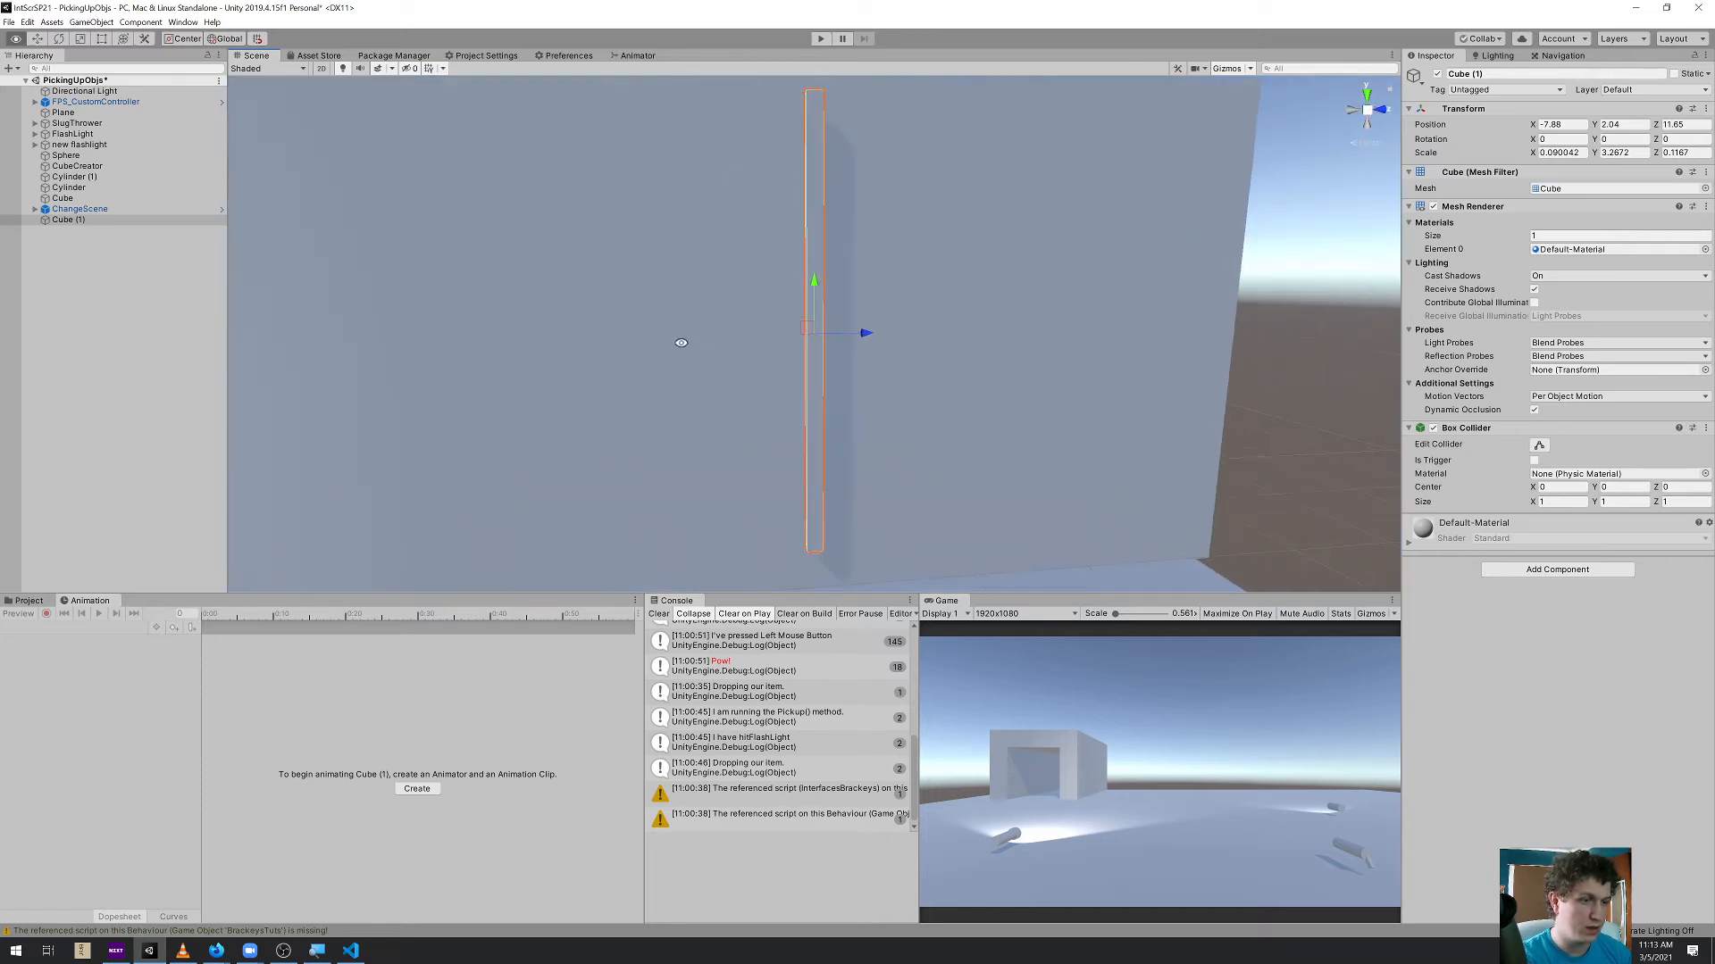
Duplicate the bar twice and rotate the copies about X, the last to 60°, so the three bars cross like fan blades
key("ctrl+d")
key("e")
left_click_drag(840, 288, 1011, 366, "ctrl")
key("ctrl+d")
left_click_drag(840, 287, 710, 286, "ctrl")
mouse_move(897, 400)
left_mouse_down("alt")
mouse_move(839, 387)
mouse_move(871, 393)
left_mouse_up("alt")
Apply the Blue material from the Materials folder to all three crossed bars
left_click(29, 600)
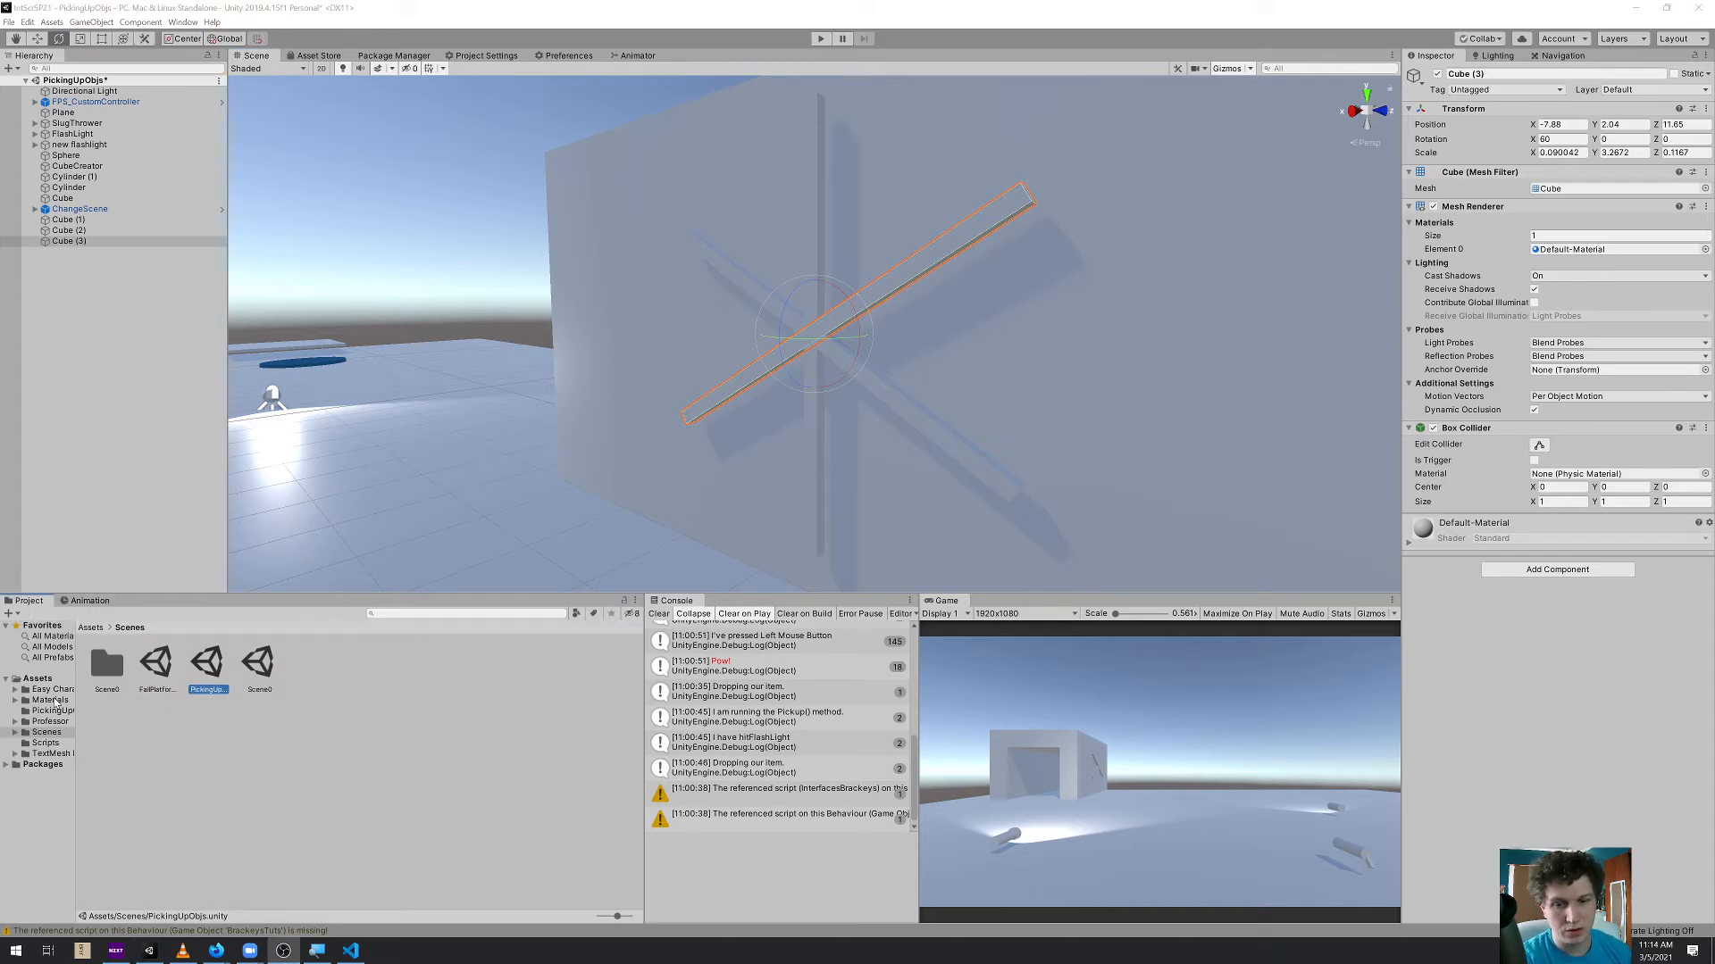
left_click(49, 700)
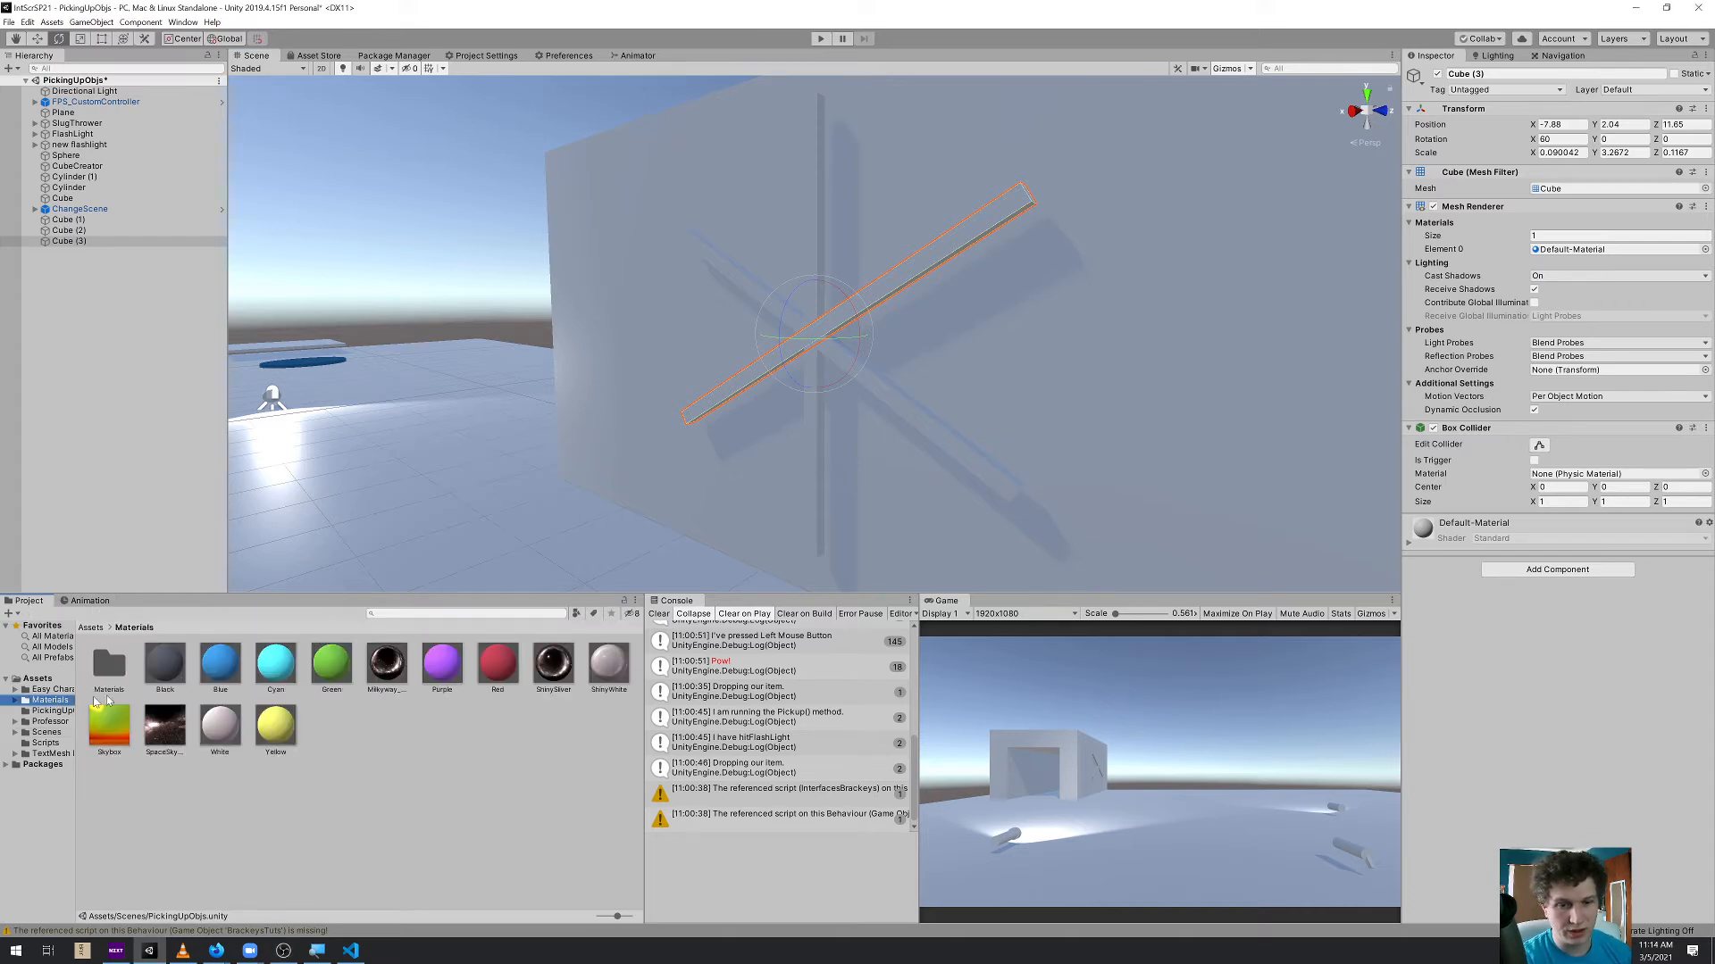
left_click_drag(214, 671, 825, 334)
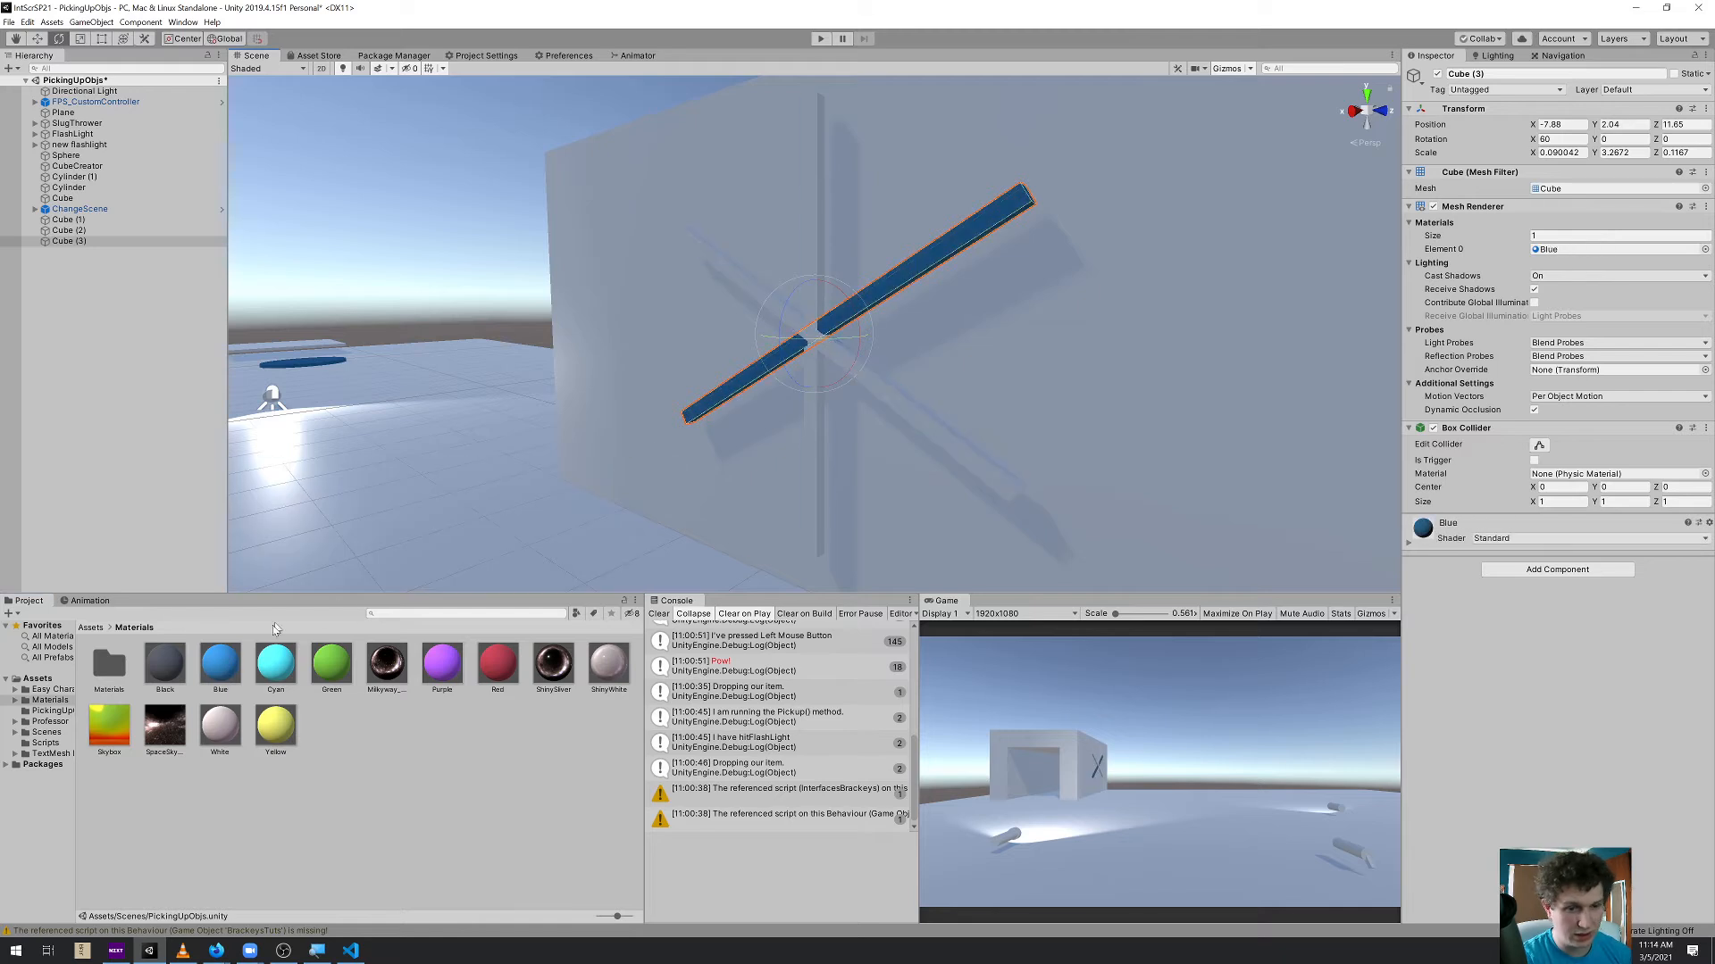
left_click_drag(220, 672, 814, 241)
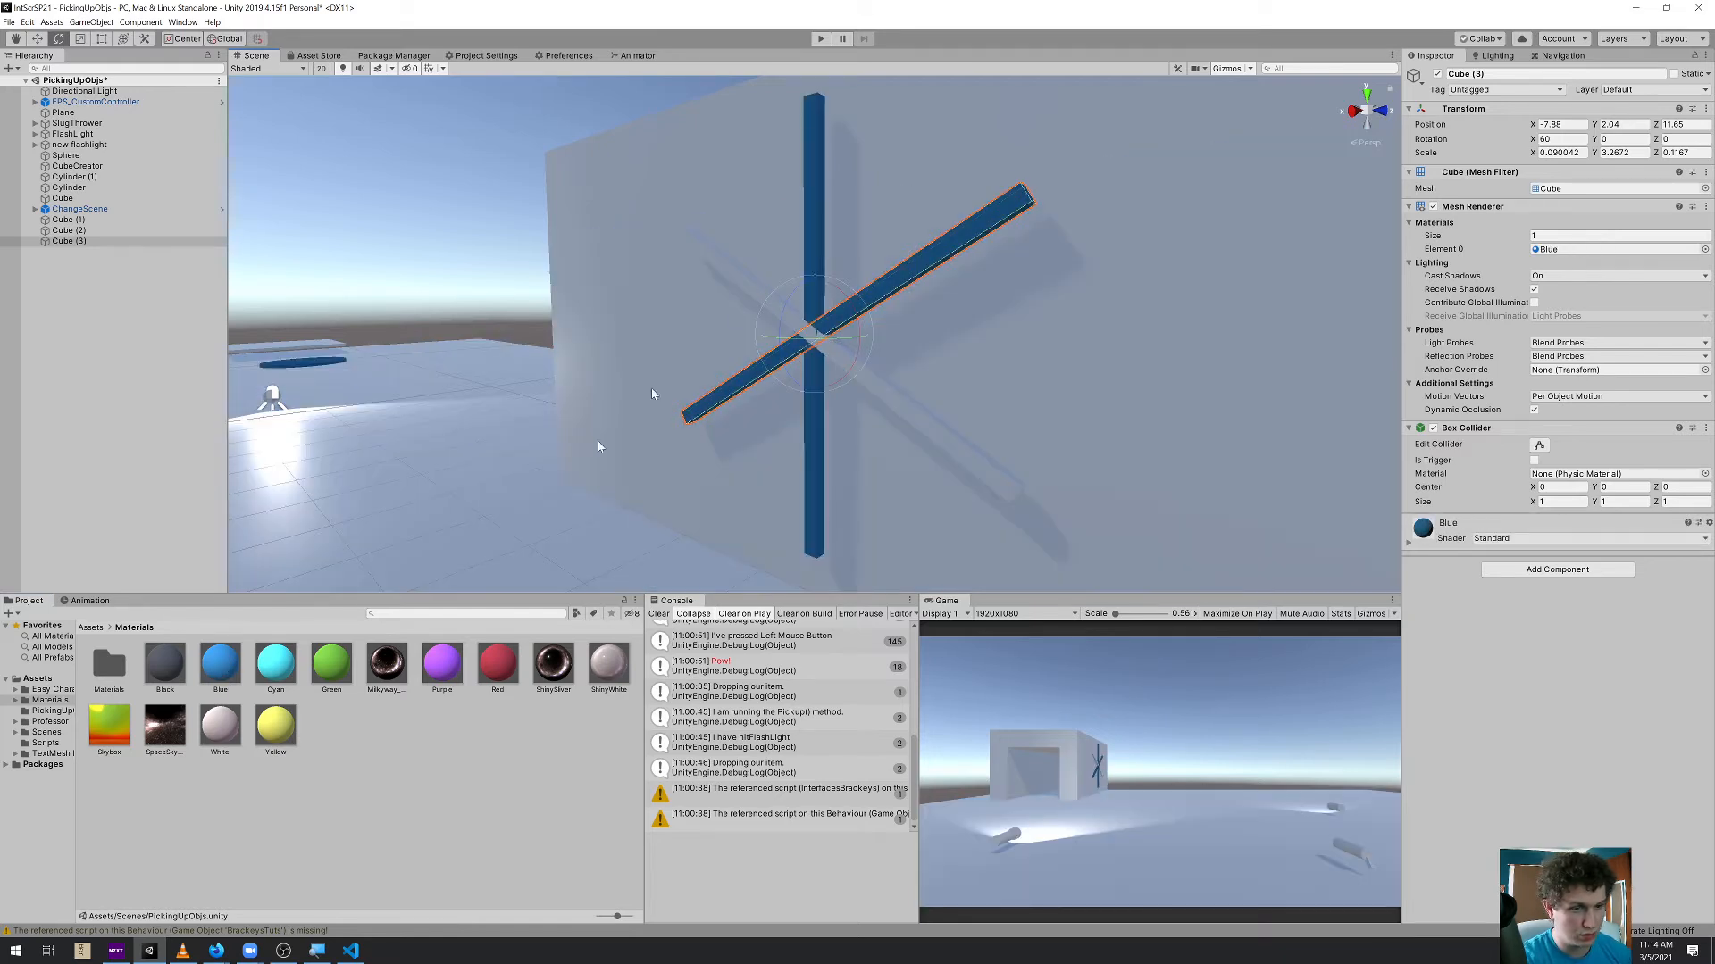
left_click_drag(242, 668, 758, 301)
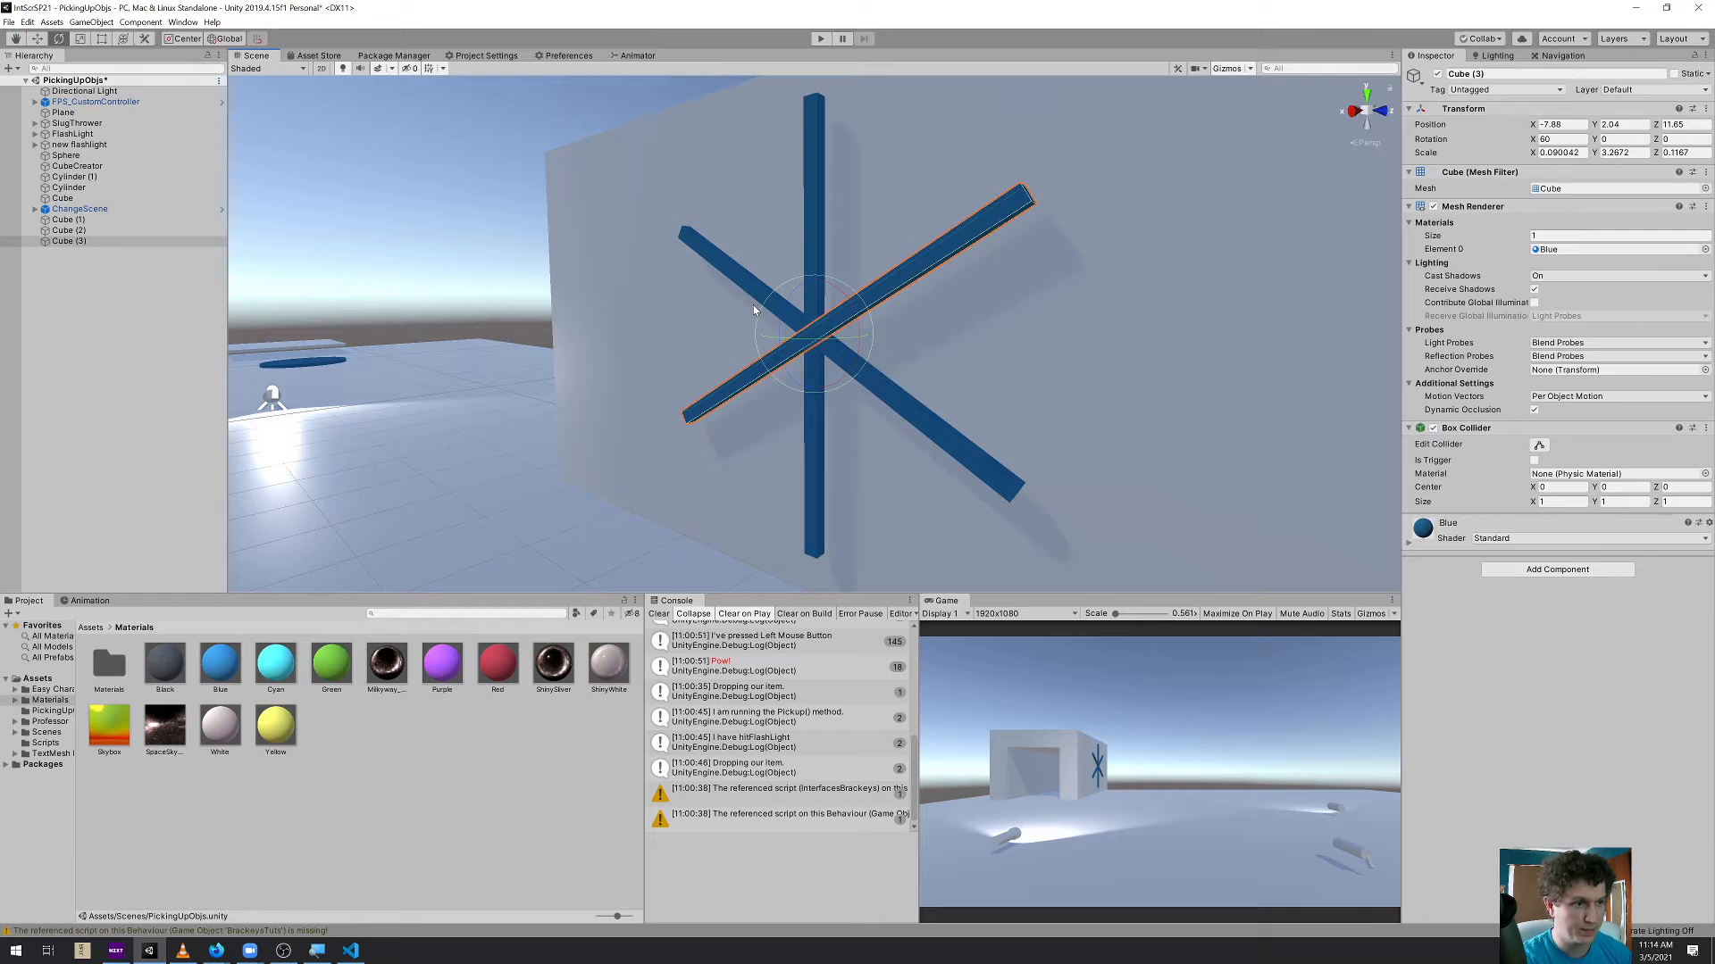
Select all three bars, create an empty object at their shared centre, and name it Fan
key("w")
left_click_drag(705, 390, 740, 389, "alt")
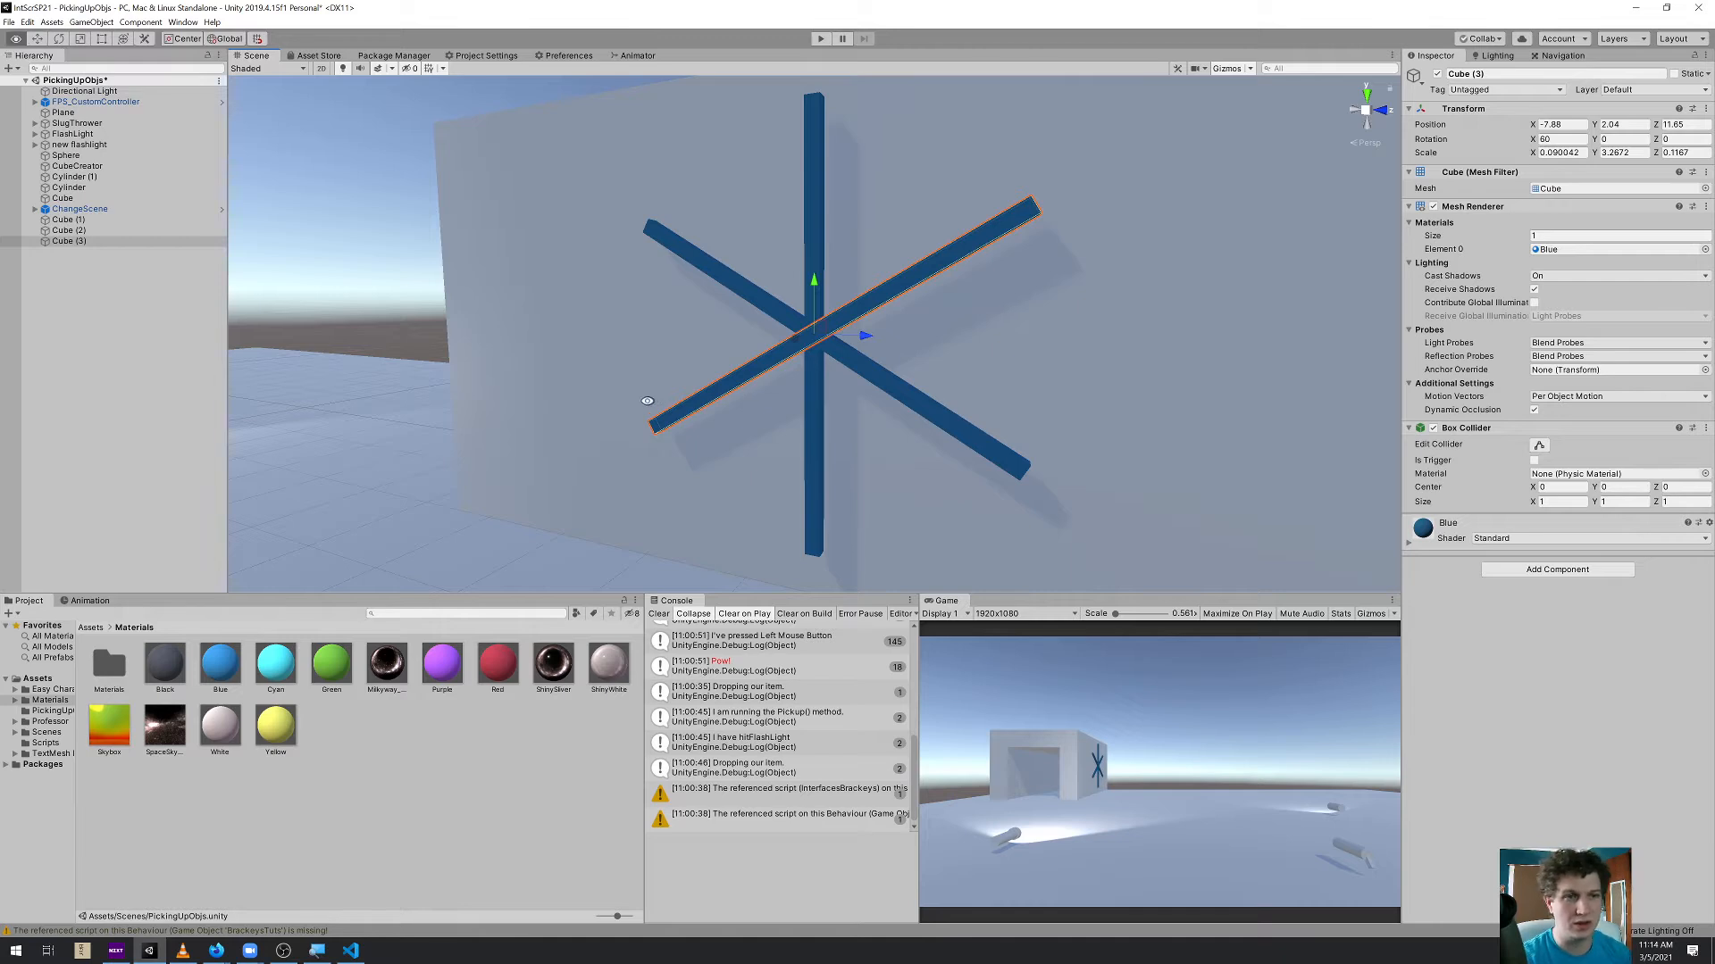
left_click_drag(728, 393, 768, 308, "alt")
left_click(769, 306, "ctrl")
left_click(813, 237, "ctrl")
left_click_drag(814, 237, 747, 398, "alt")
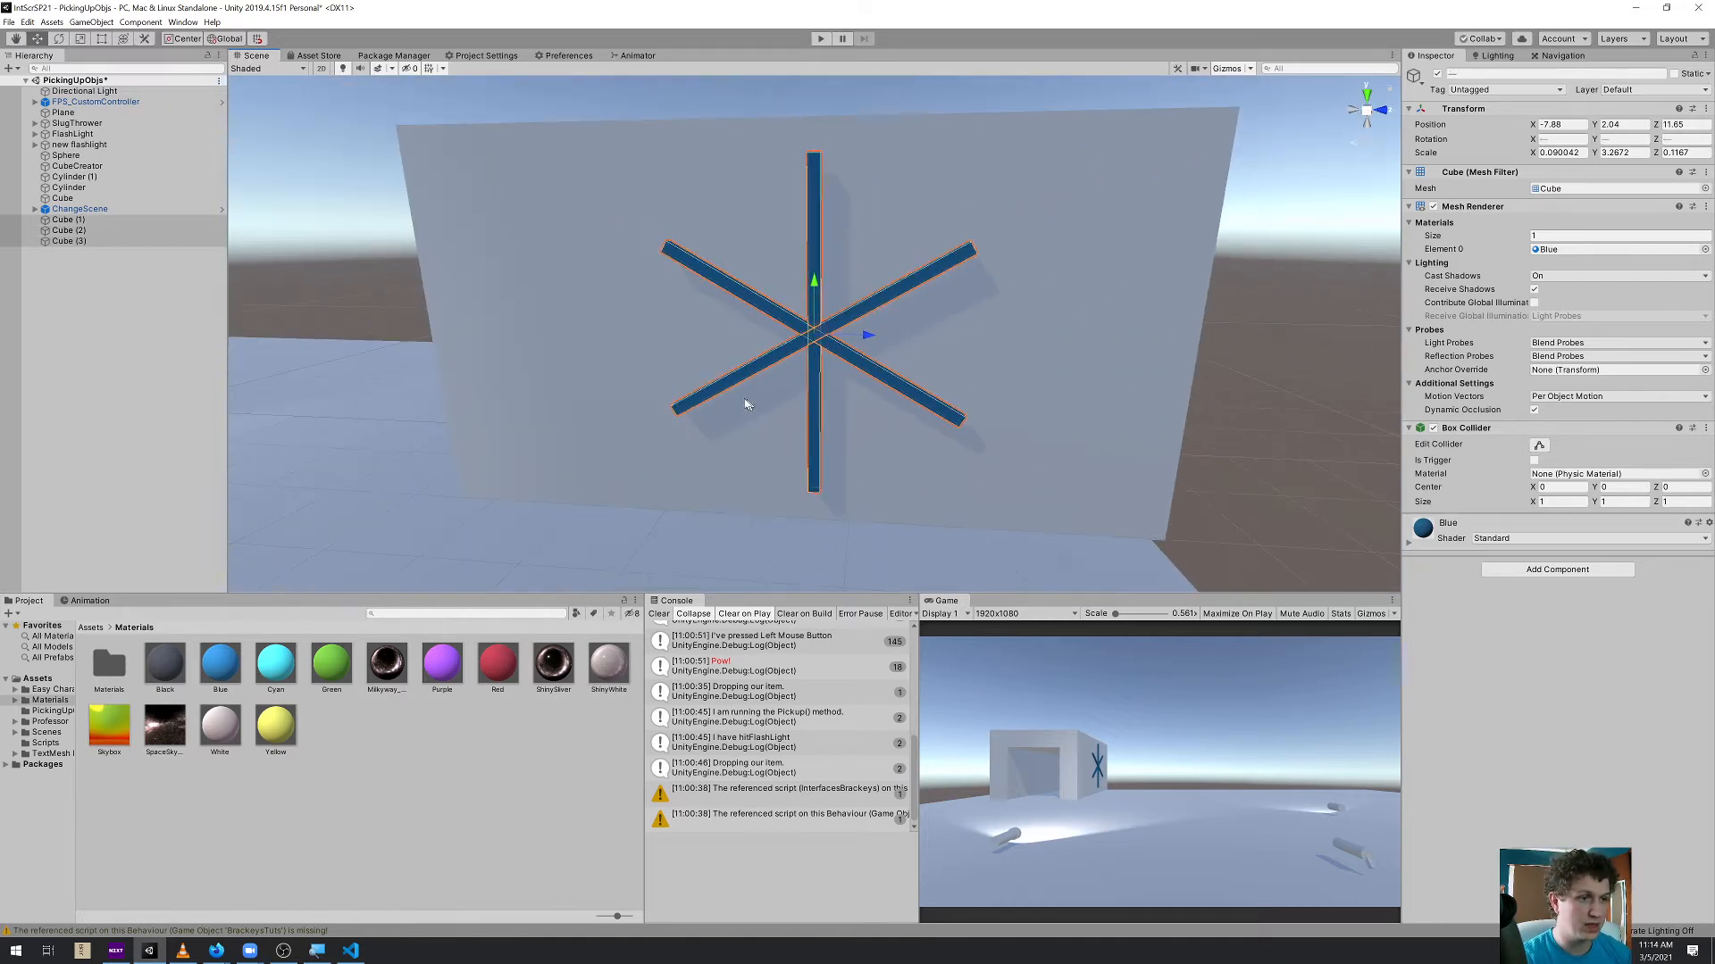
left_click(91, 21)
left_click(121, 52)
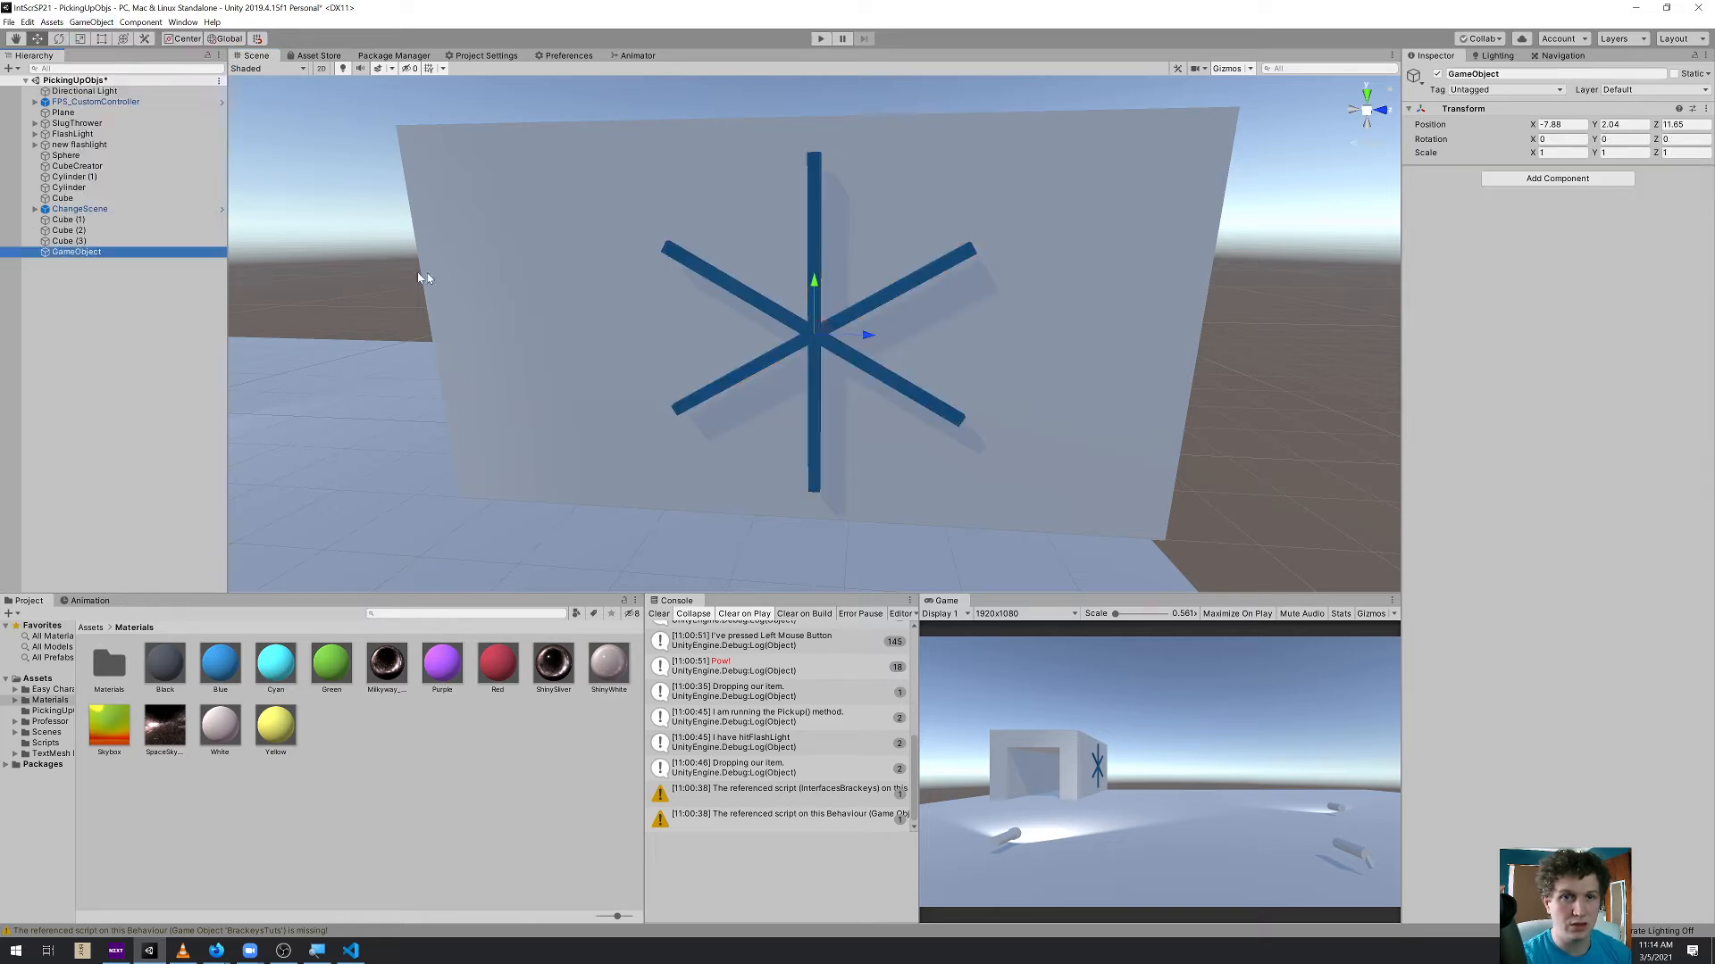
left_click(1540, 75)
type("Fan")
key("Return")
Parent Cube (1), Cube (2) and Cube (3) to the Fan object and collapse its hierarchy
left_click(69, 241)
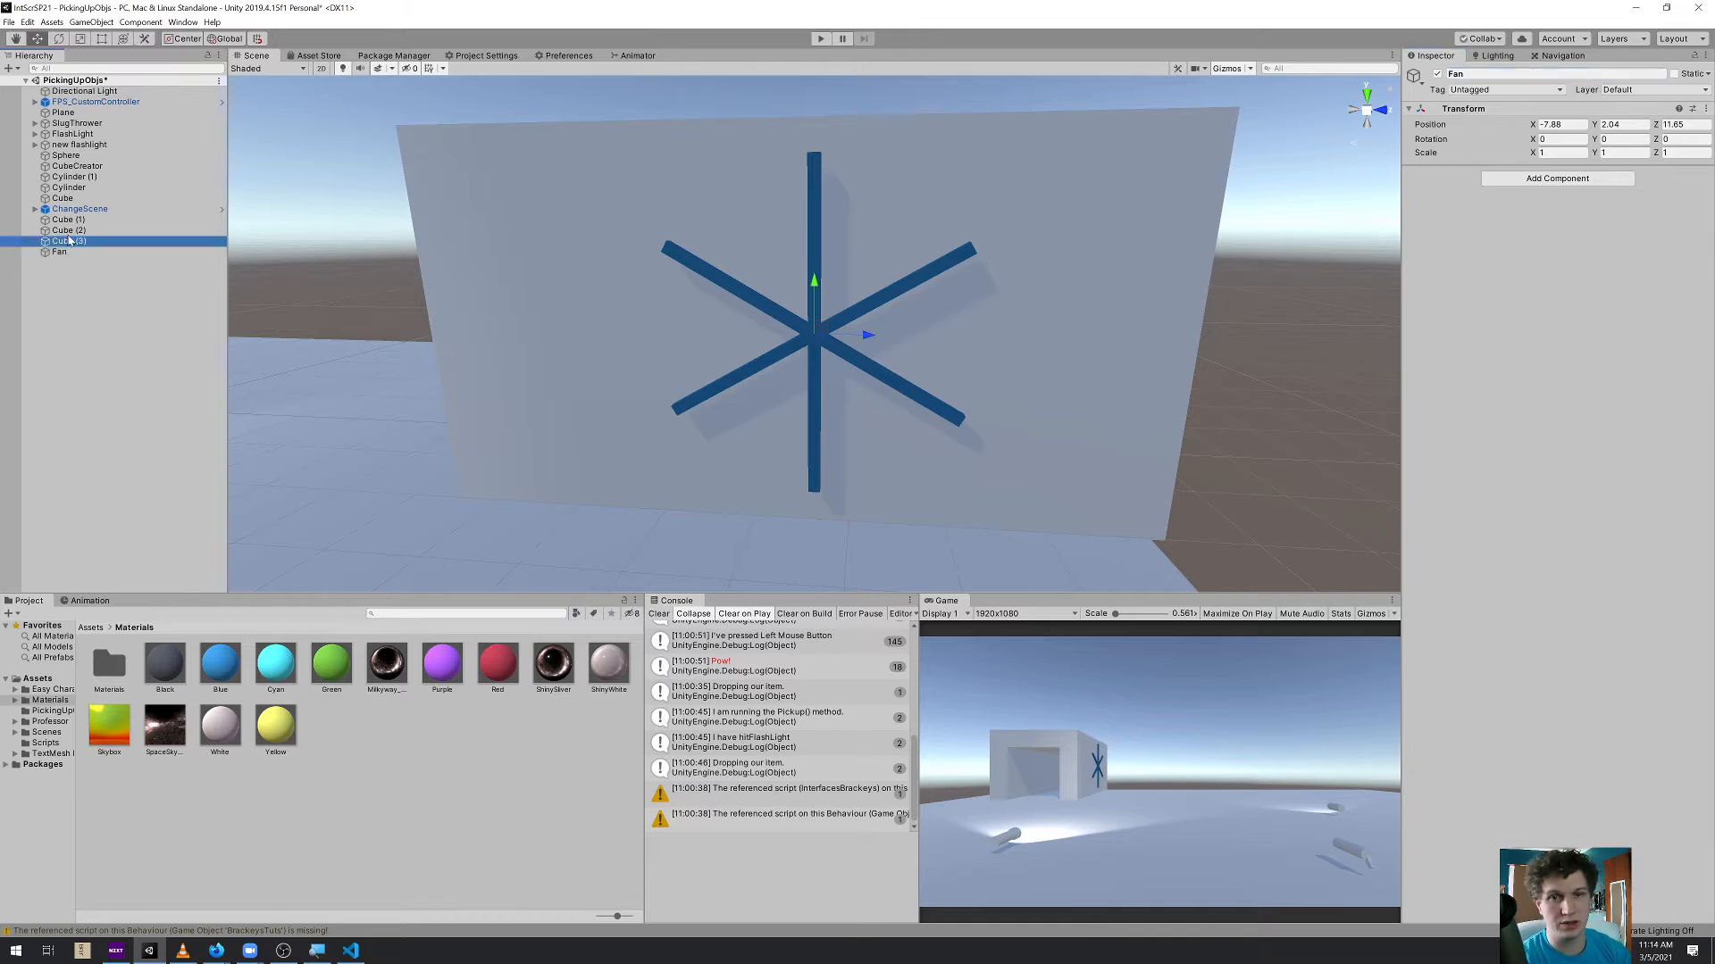
left_click(62, 219, "shift")
left_click_drag(72, 242, 65, 258)
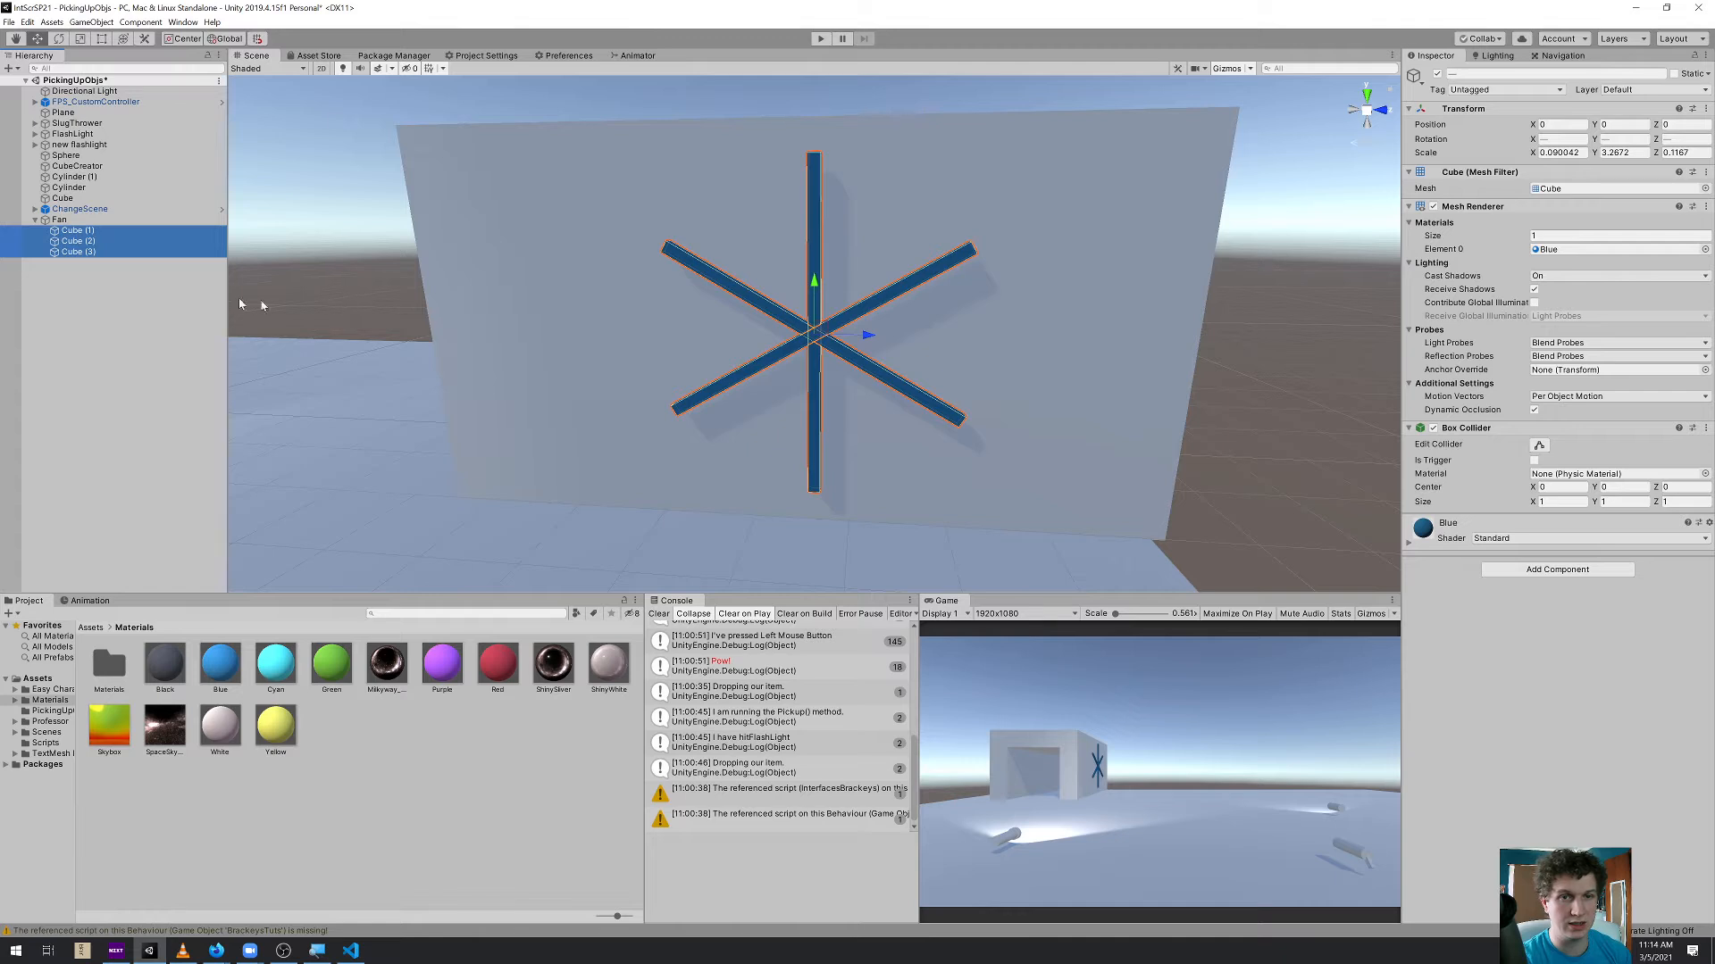
left_click(35, 220)
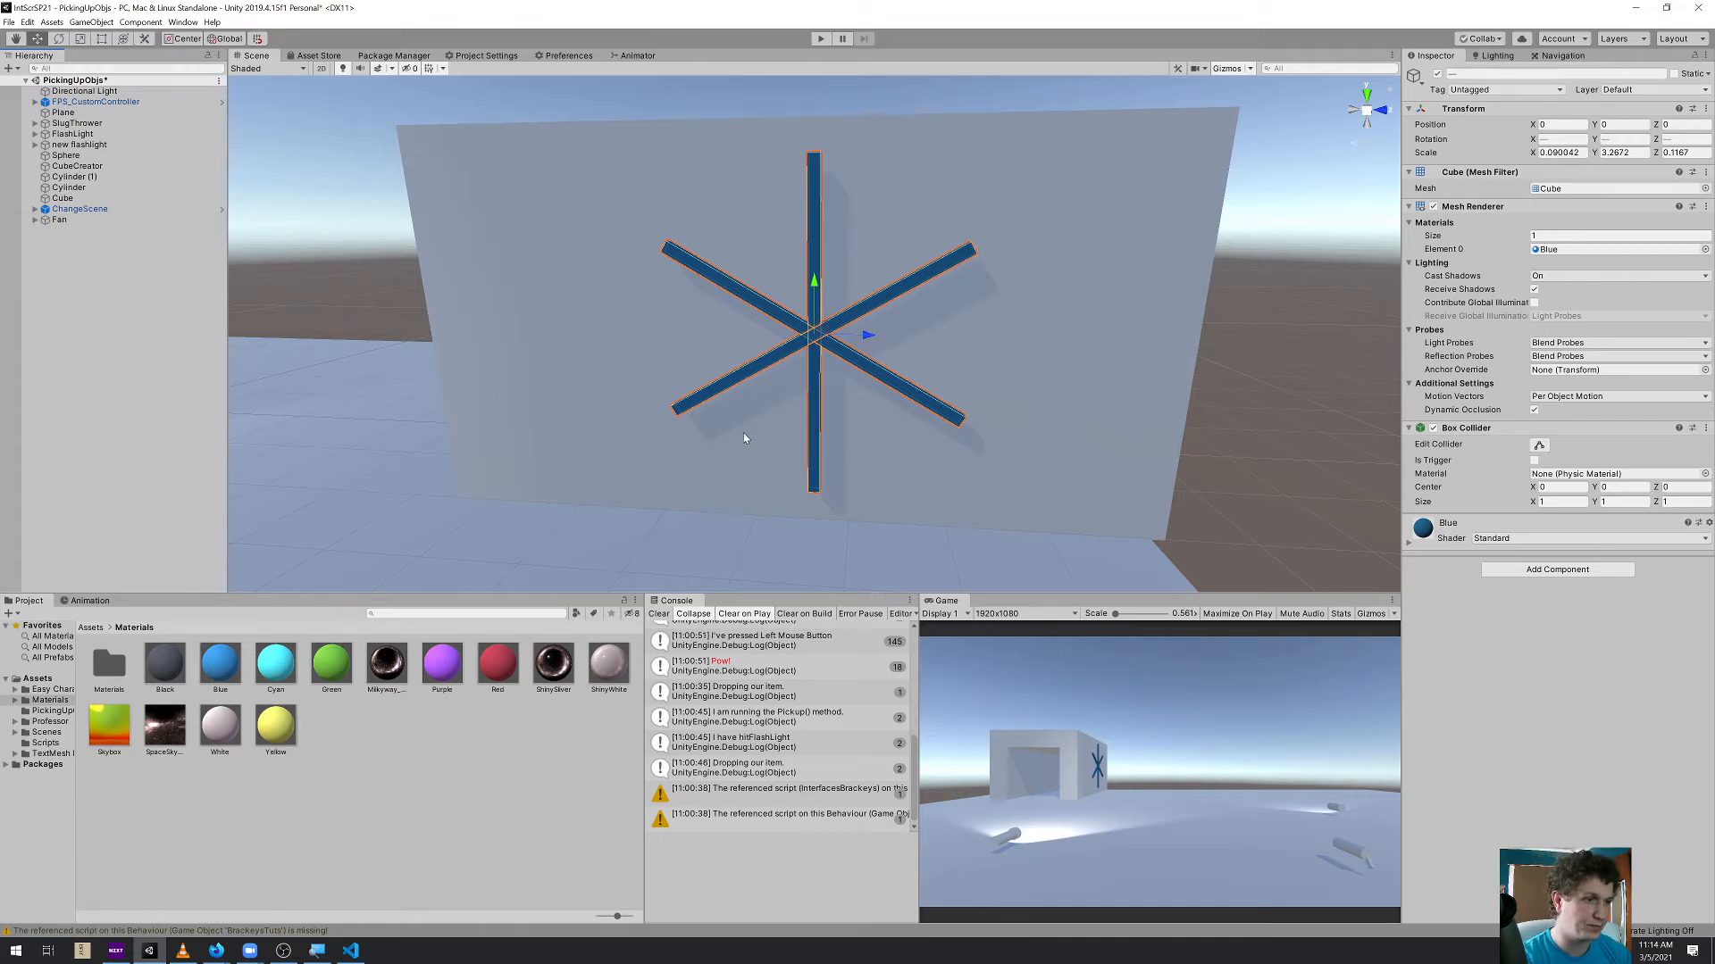
Add a cylinder to the scene and move it to the point where the fan blades cross
scroll(866, 326, "up", 6)
left_click_drag(846, 387, 880, 375, "alt")
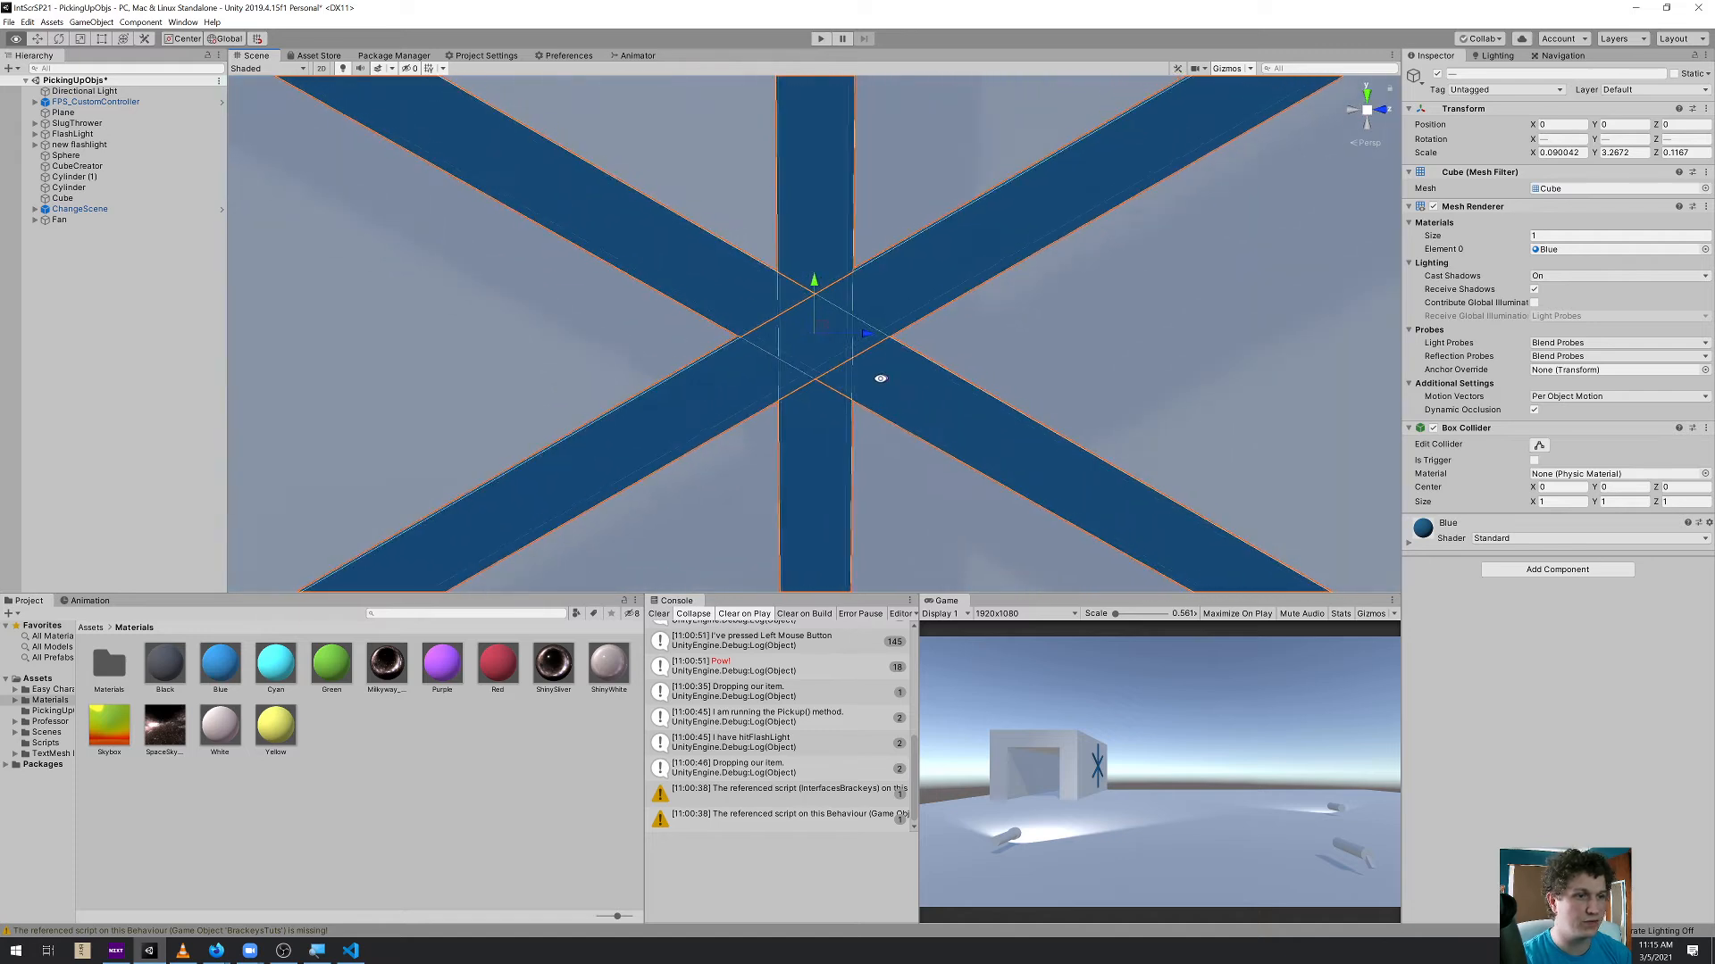
left_click(98, 220)
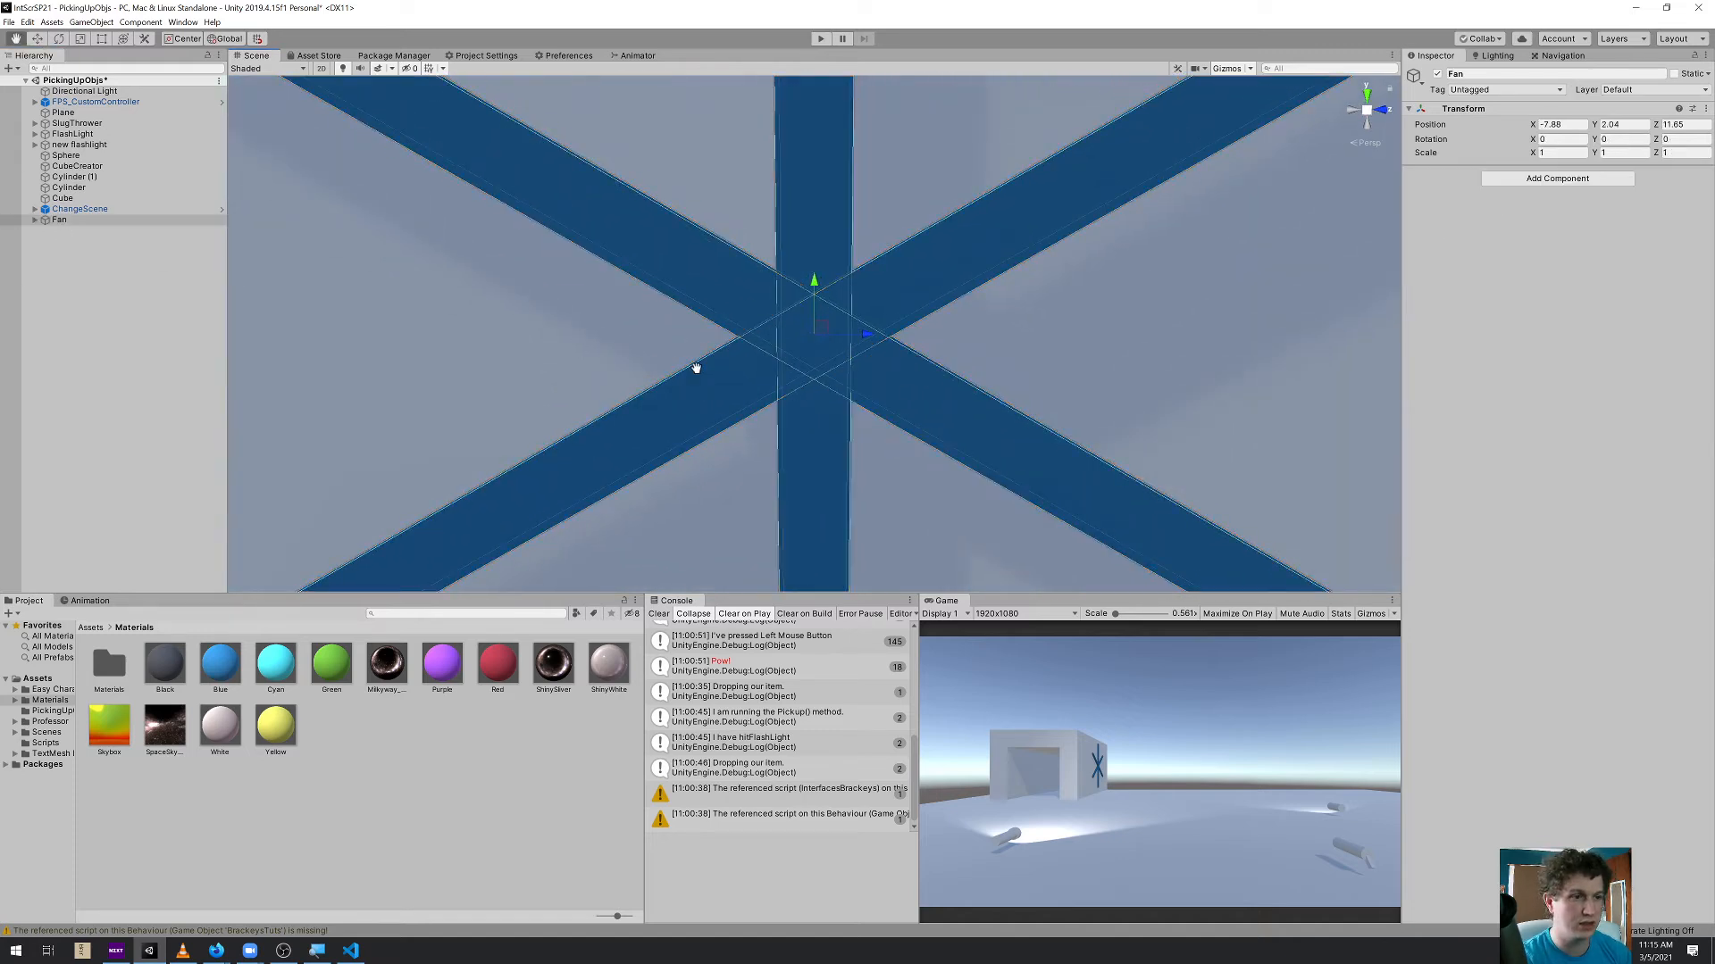
key("f")
left_click(91, 21)
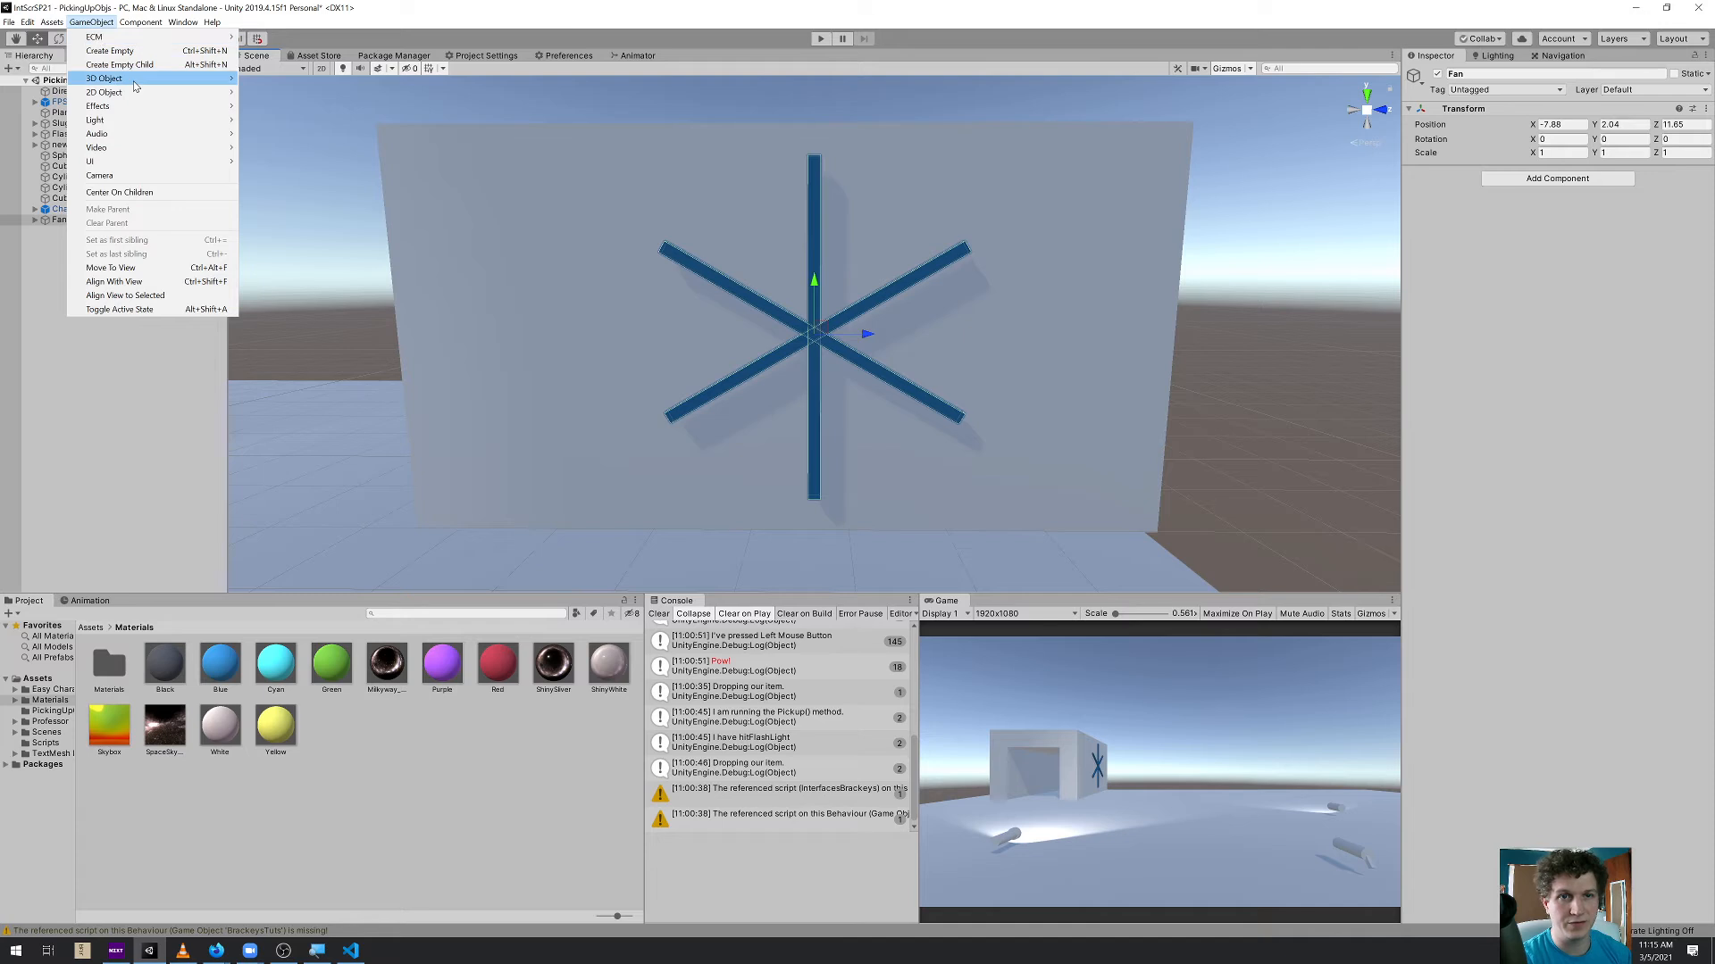
mouse_move(135, 85)
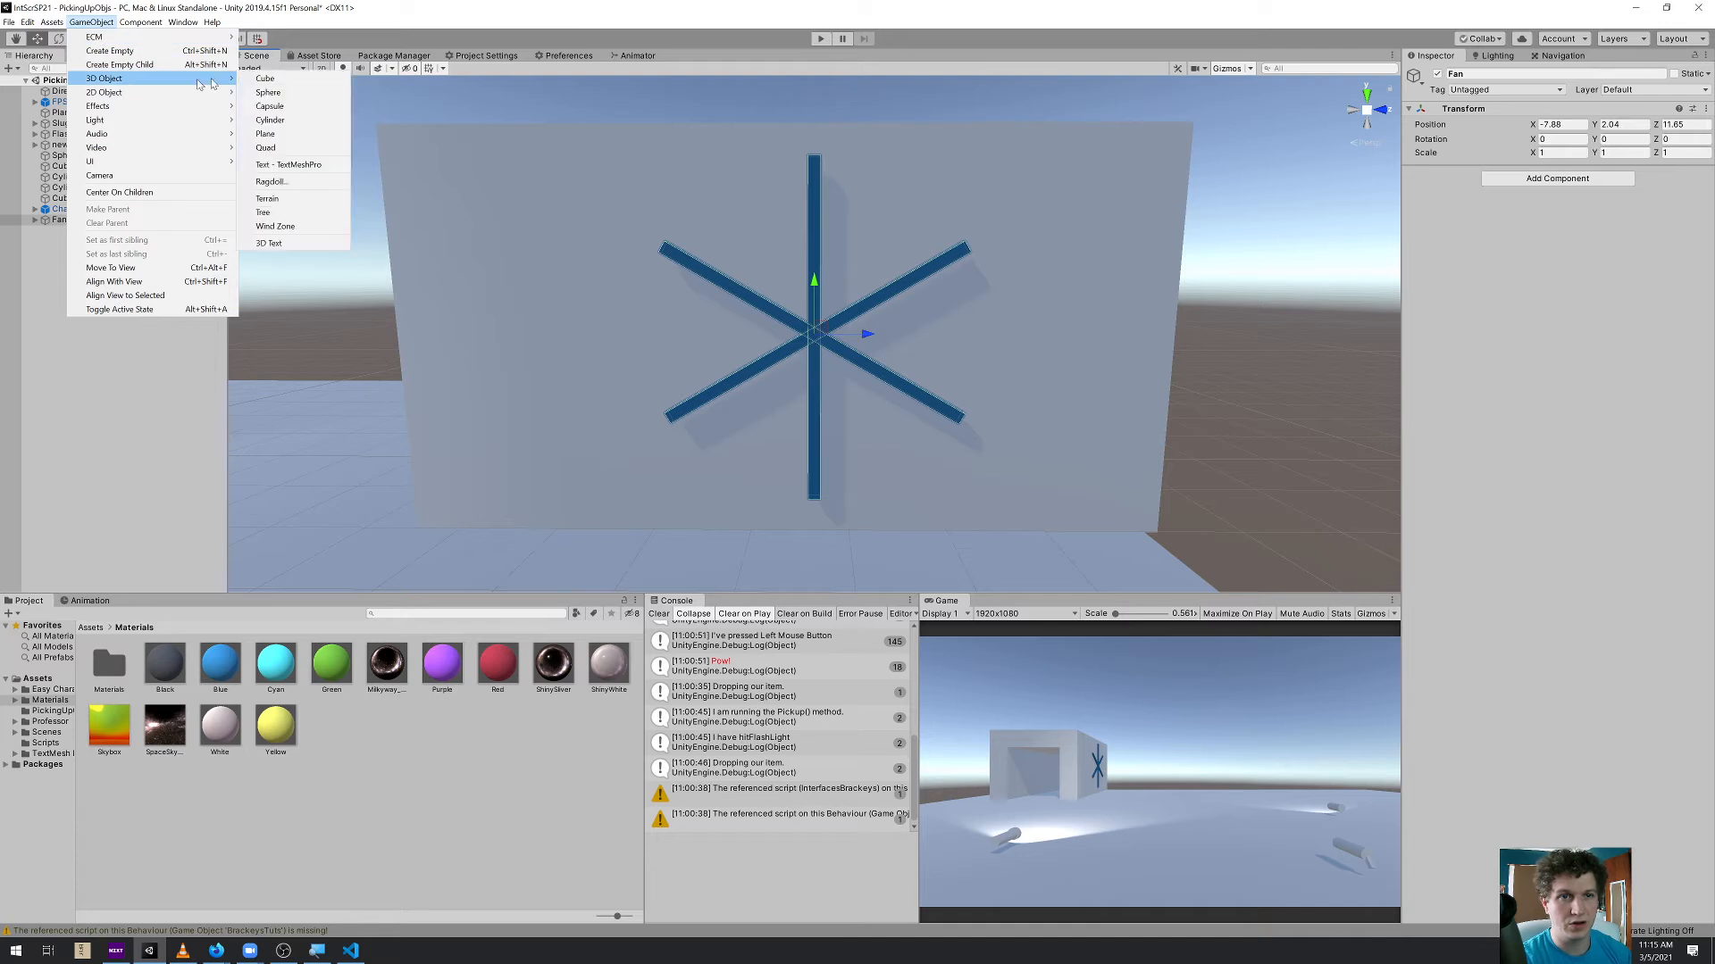
left_click(292, 123)
left_click_drag(911, 363, 781, 375, "alt")
Rotate the cylinder so its round face points away from the wall and scale it down to a small hub
key("e")
left_click_drag(793, 310, 791, 468, "ctrl")
key("r")
mouse_move(813, 335)
left_mouse_down()
mouse_move(818, 387)
mouse_move(787, 344)
mouse_move(840, 371)
mouse_move(831, 321)
left_mouse_up()
key("f")
left_click_drag(830, 323, 851, 361, "alt")
scroll(850, 361, "down", 3)
Parent the hub cylinder to Fan, then select Fan and collapse its hierarchy
left_click_drag(75, 231, 67, 220)
left_click(67, 221)
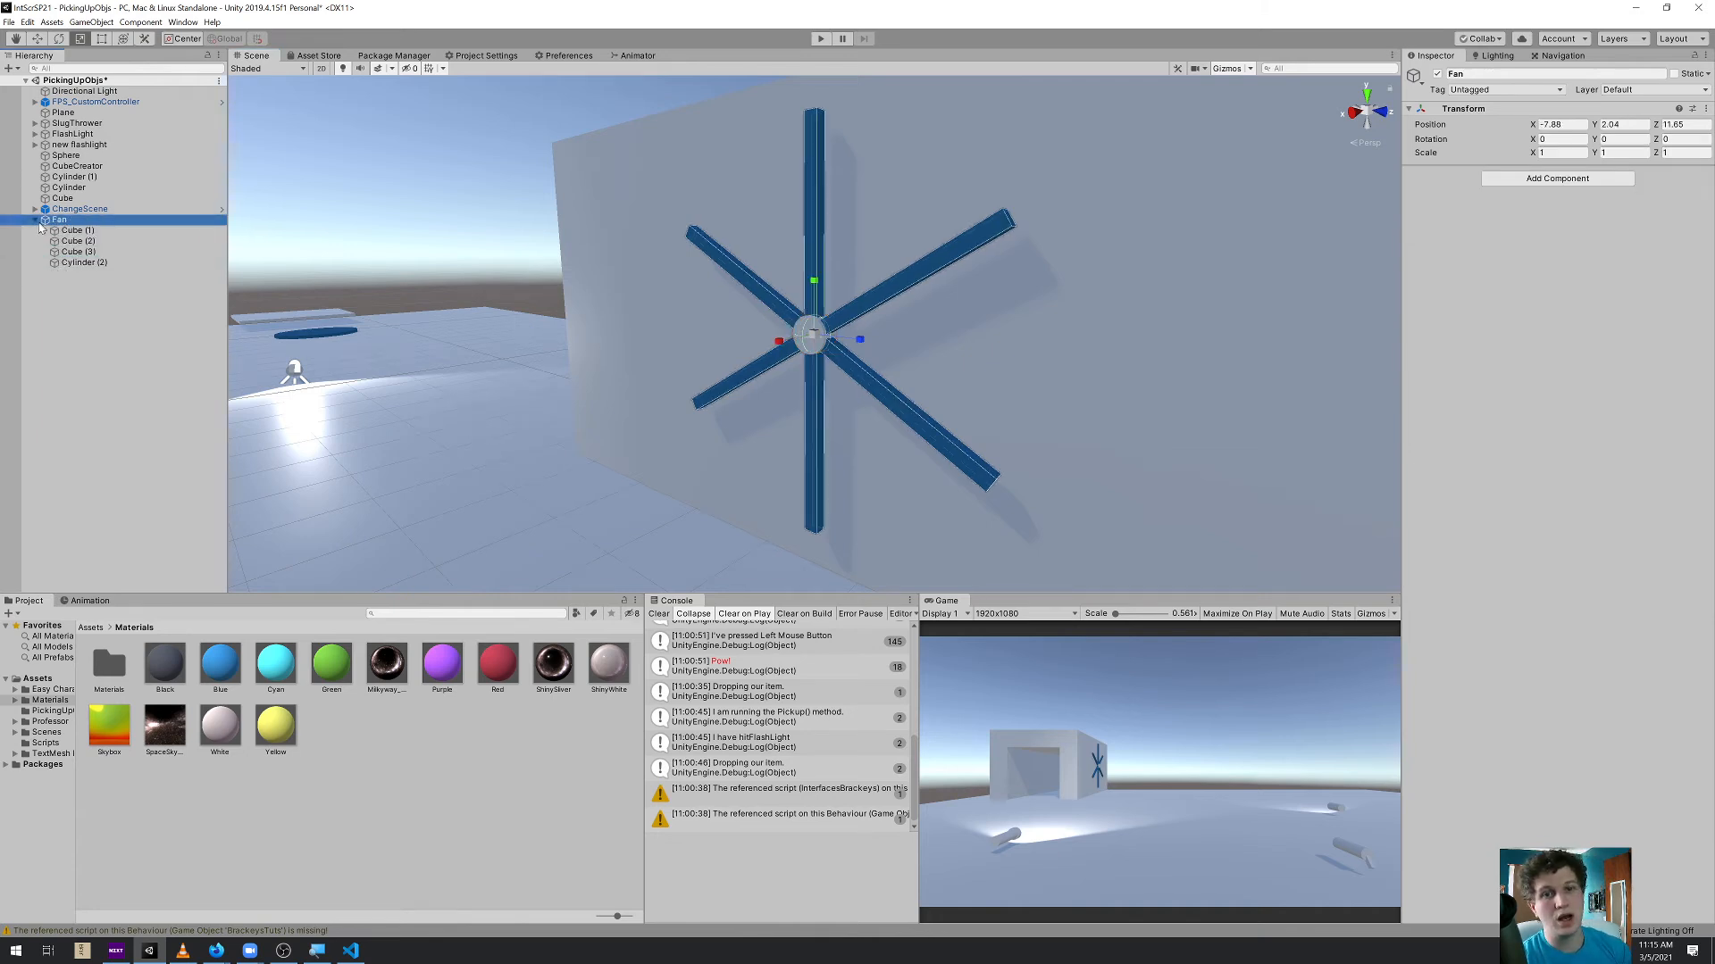
left_click(35, 219)
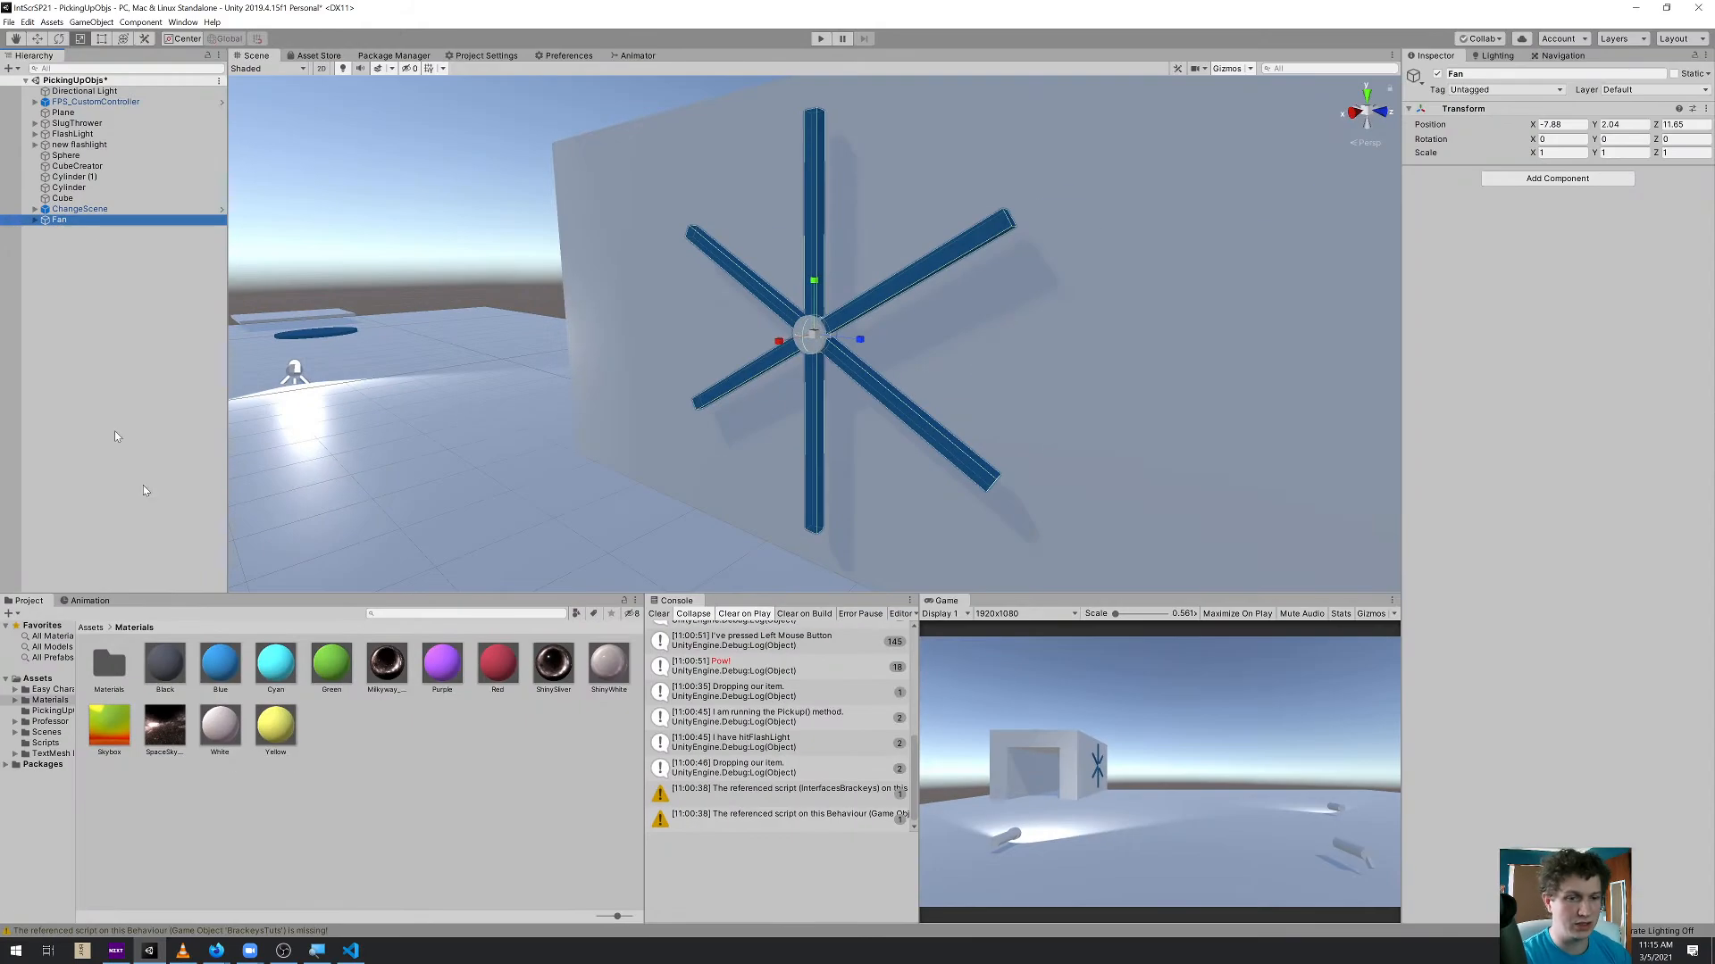
Create an animation clip for Fan named FanSpin and save it in the Assets folder
left_click(89, 601)
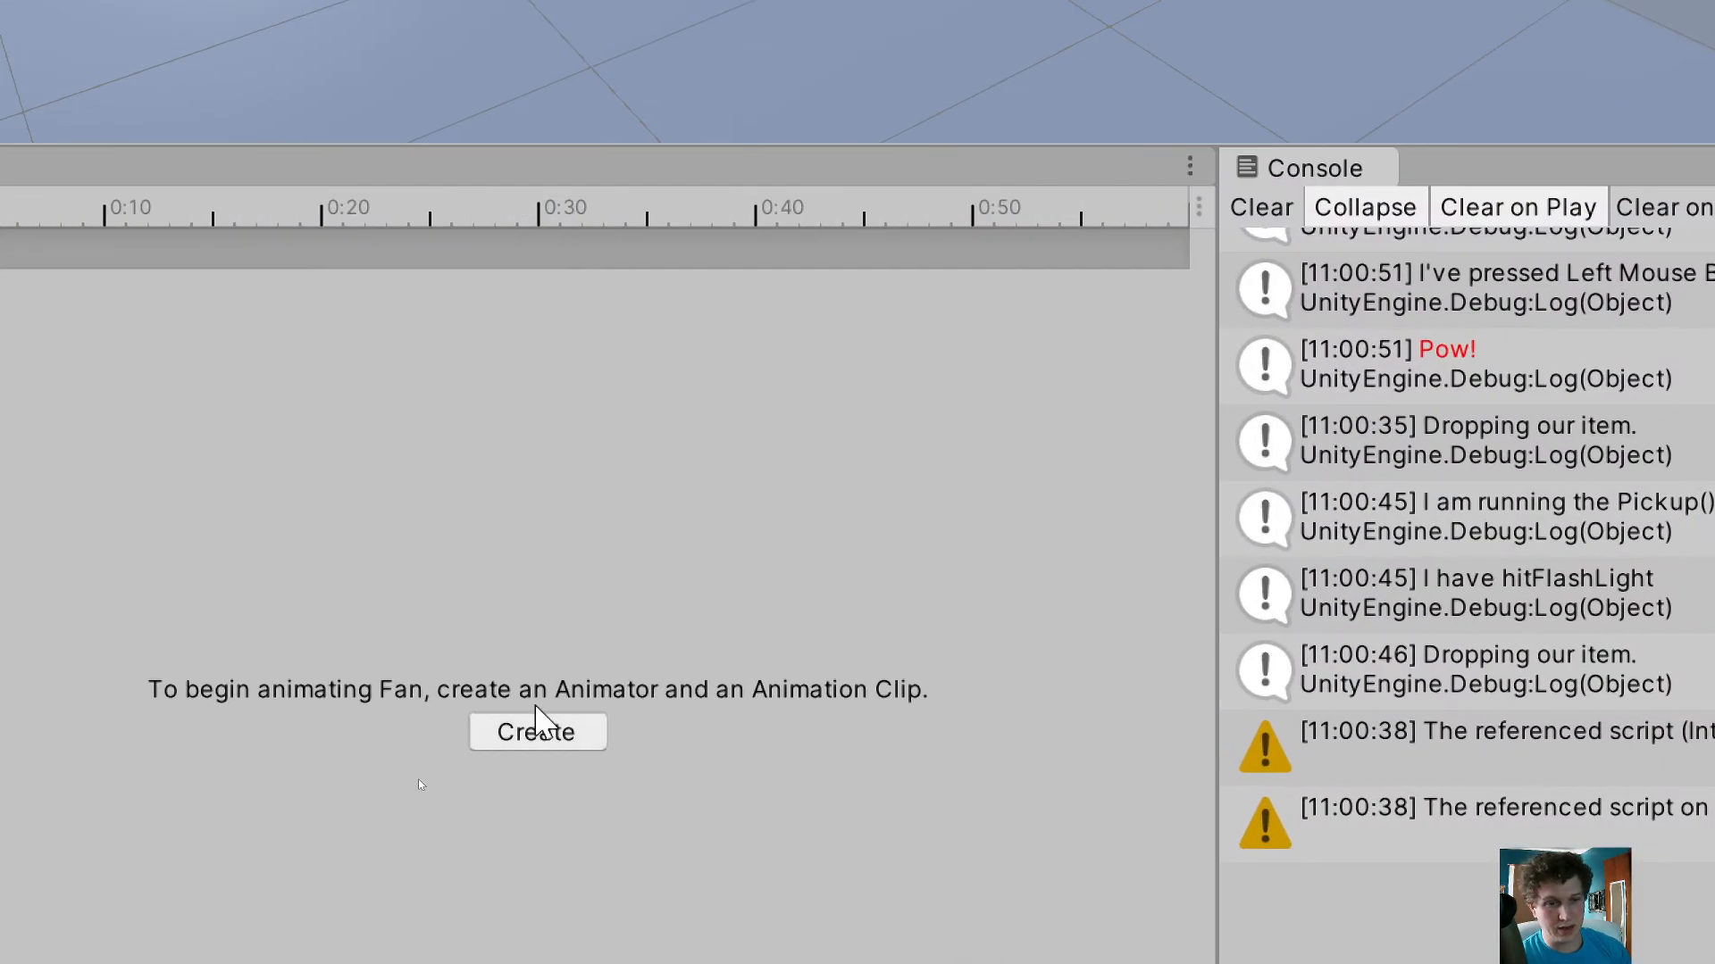
left_click(578, 733)
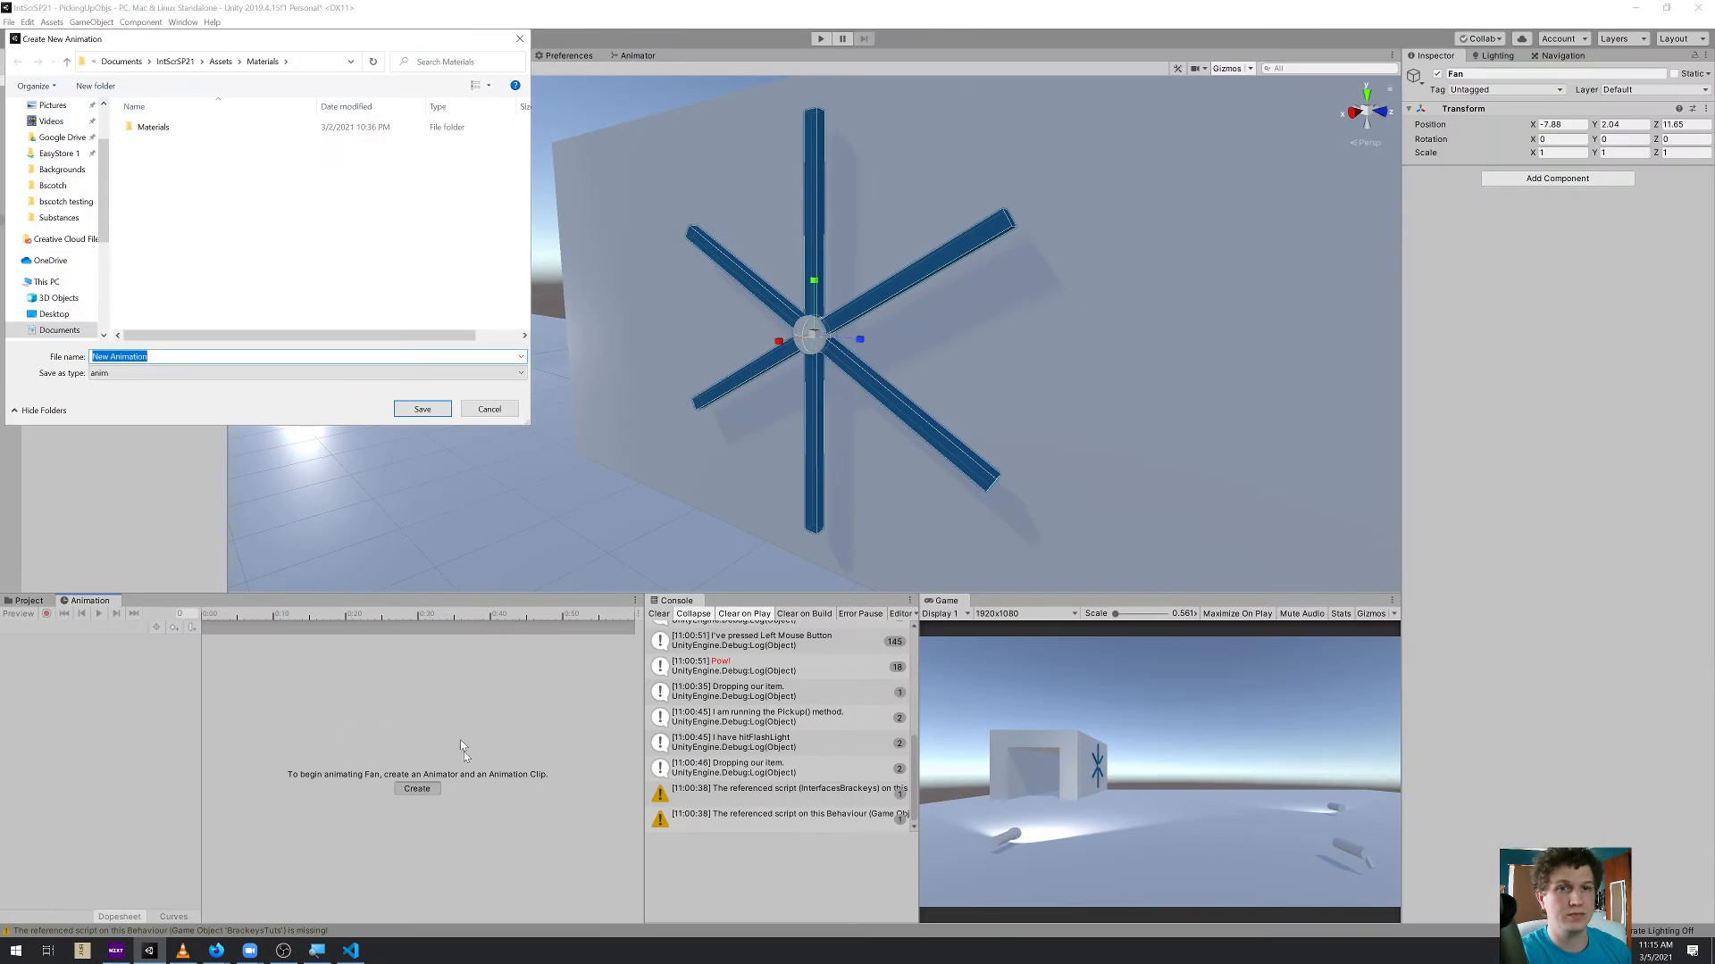
left_click(220, 61)
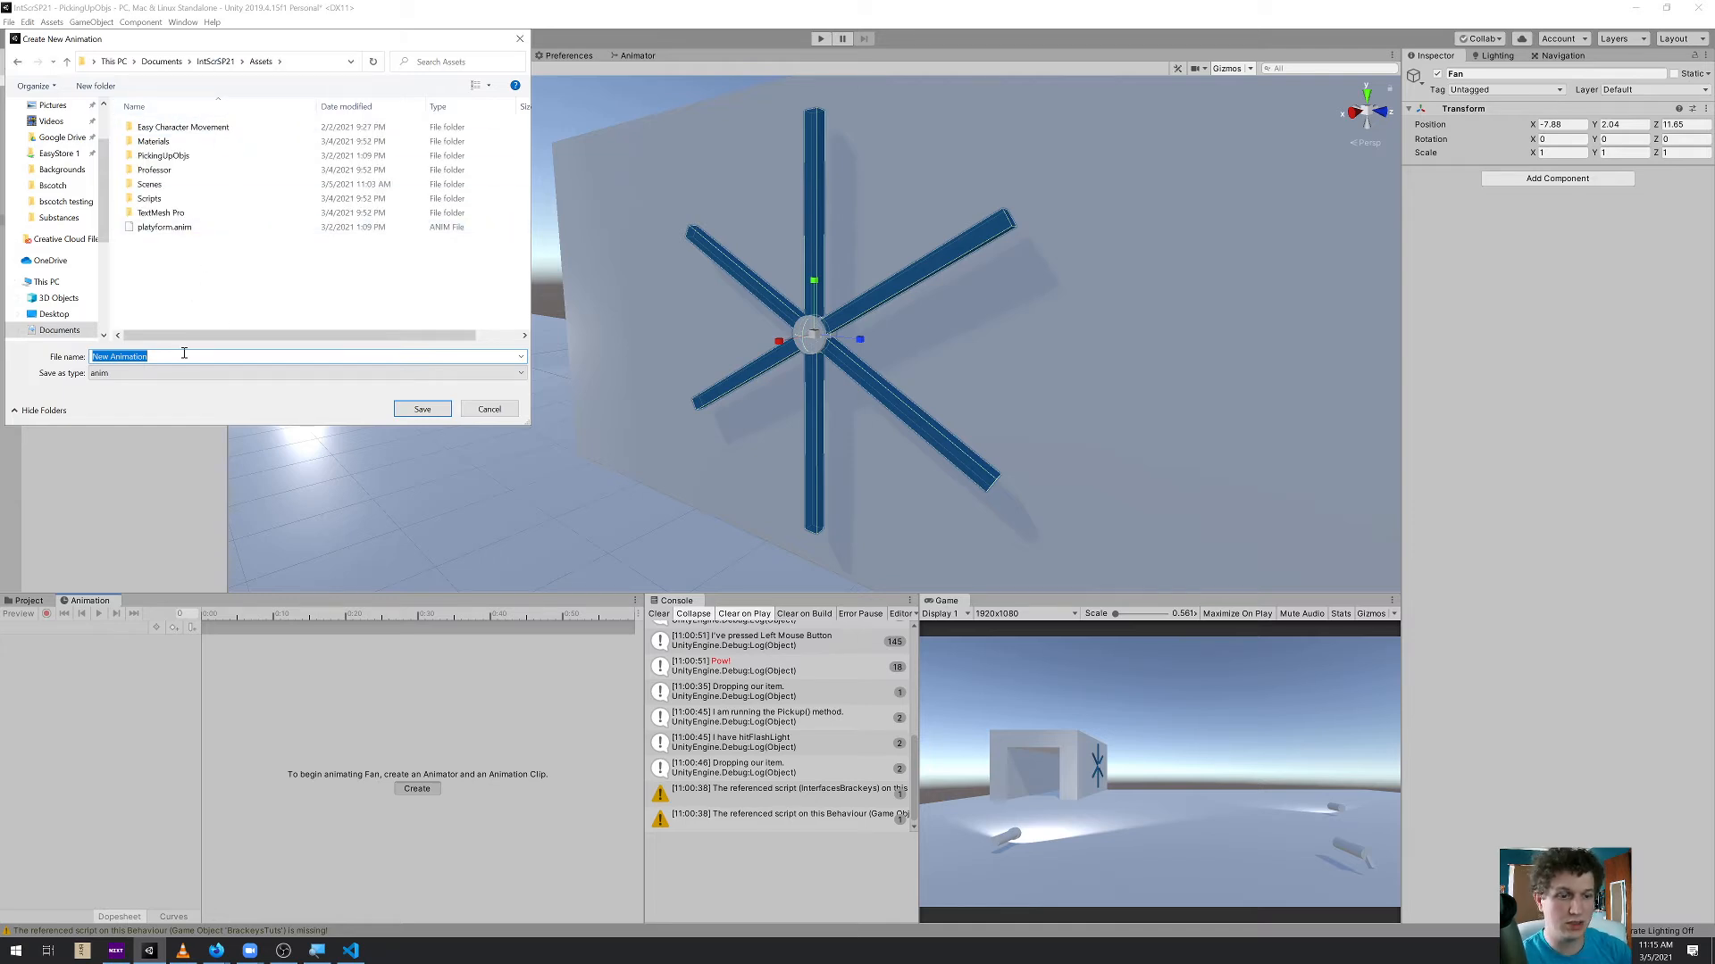
type("FanSp")
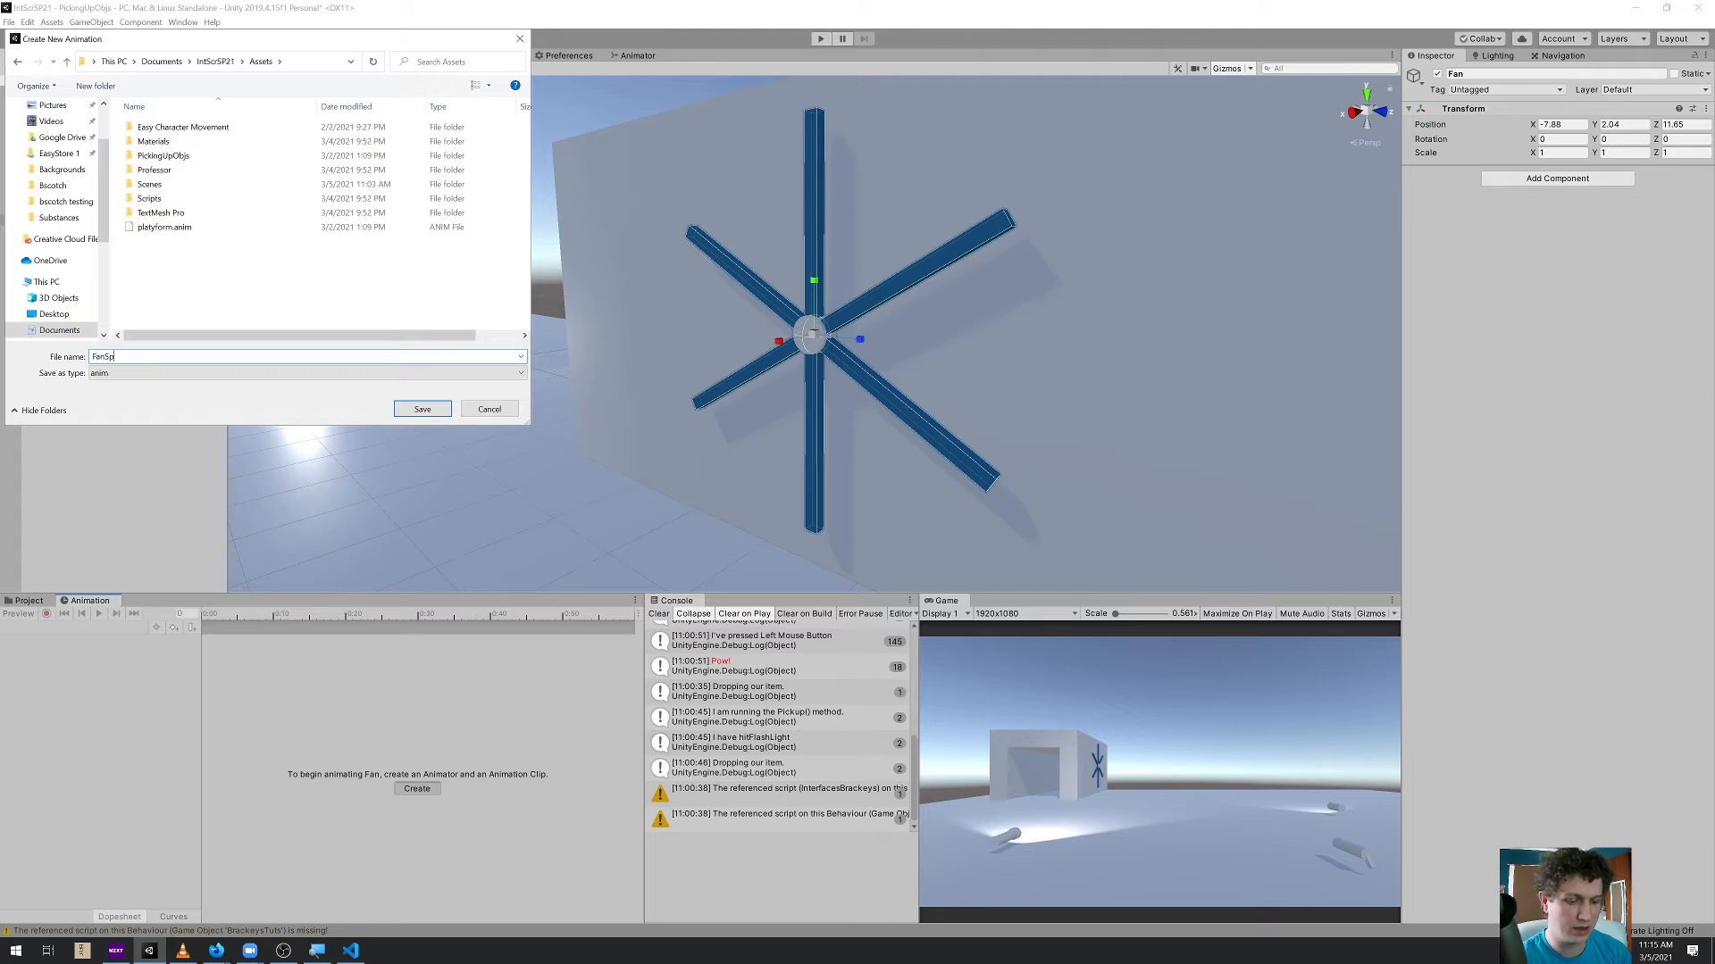
type("in")
key("Return")
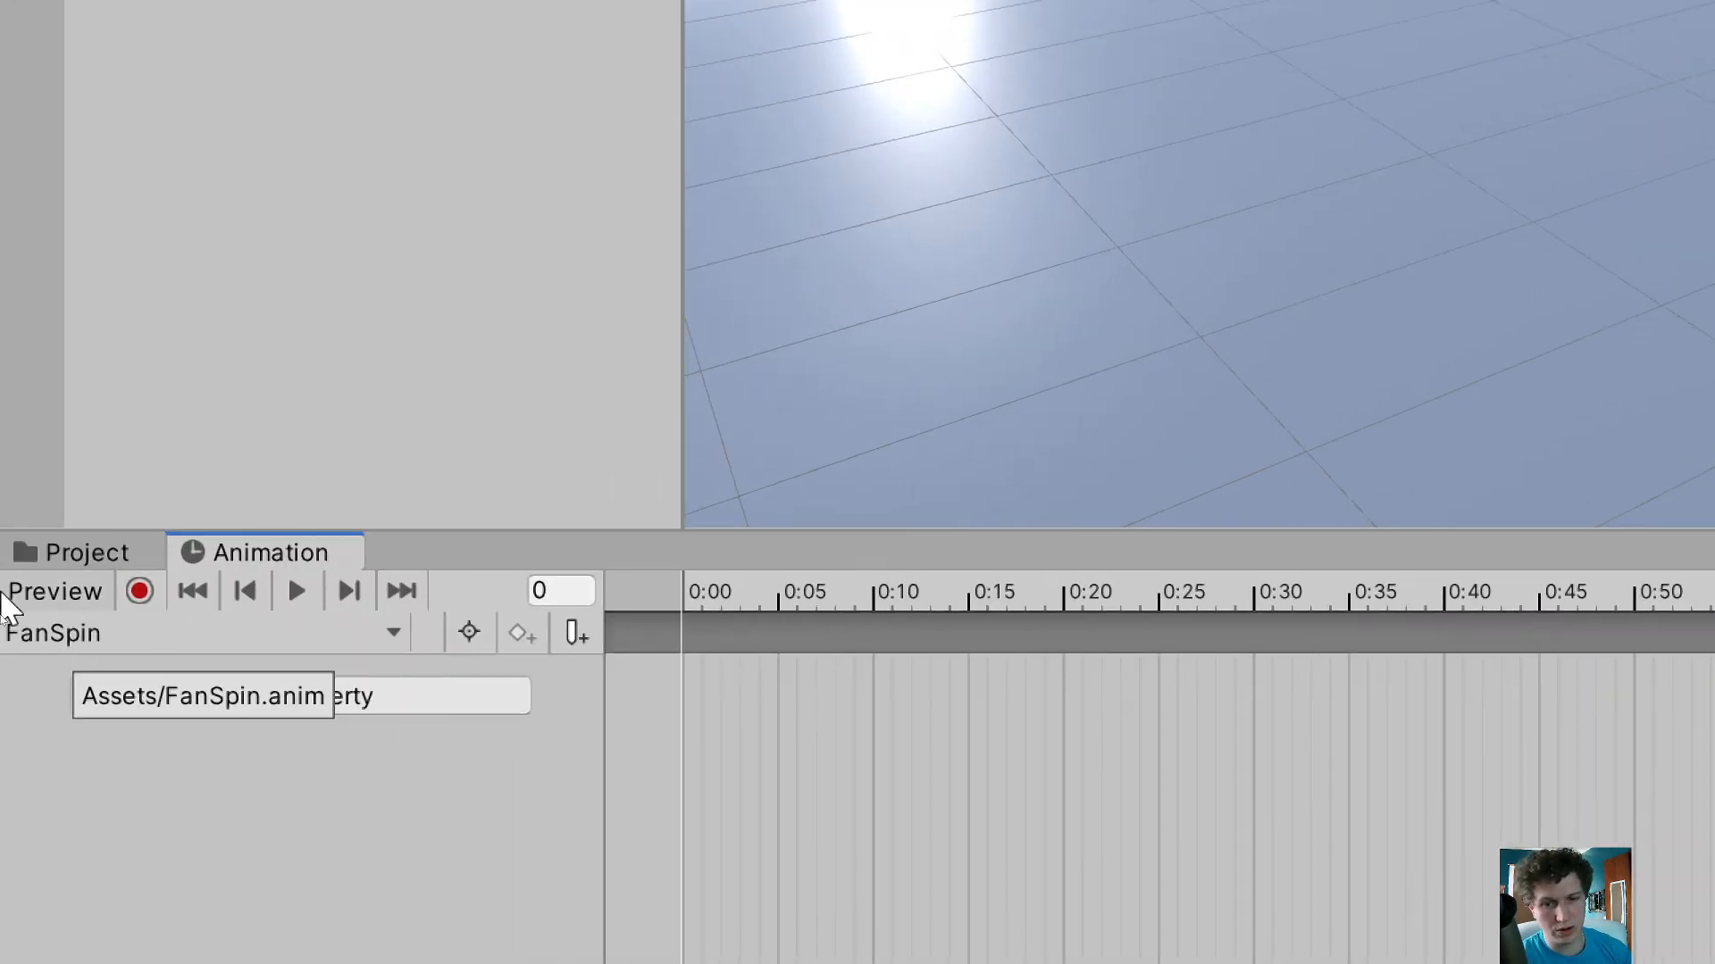
Enable keyframe recording and rotate the fan to about 21° around X at frame 0
left_click(90, 592)
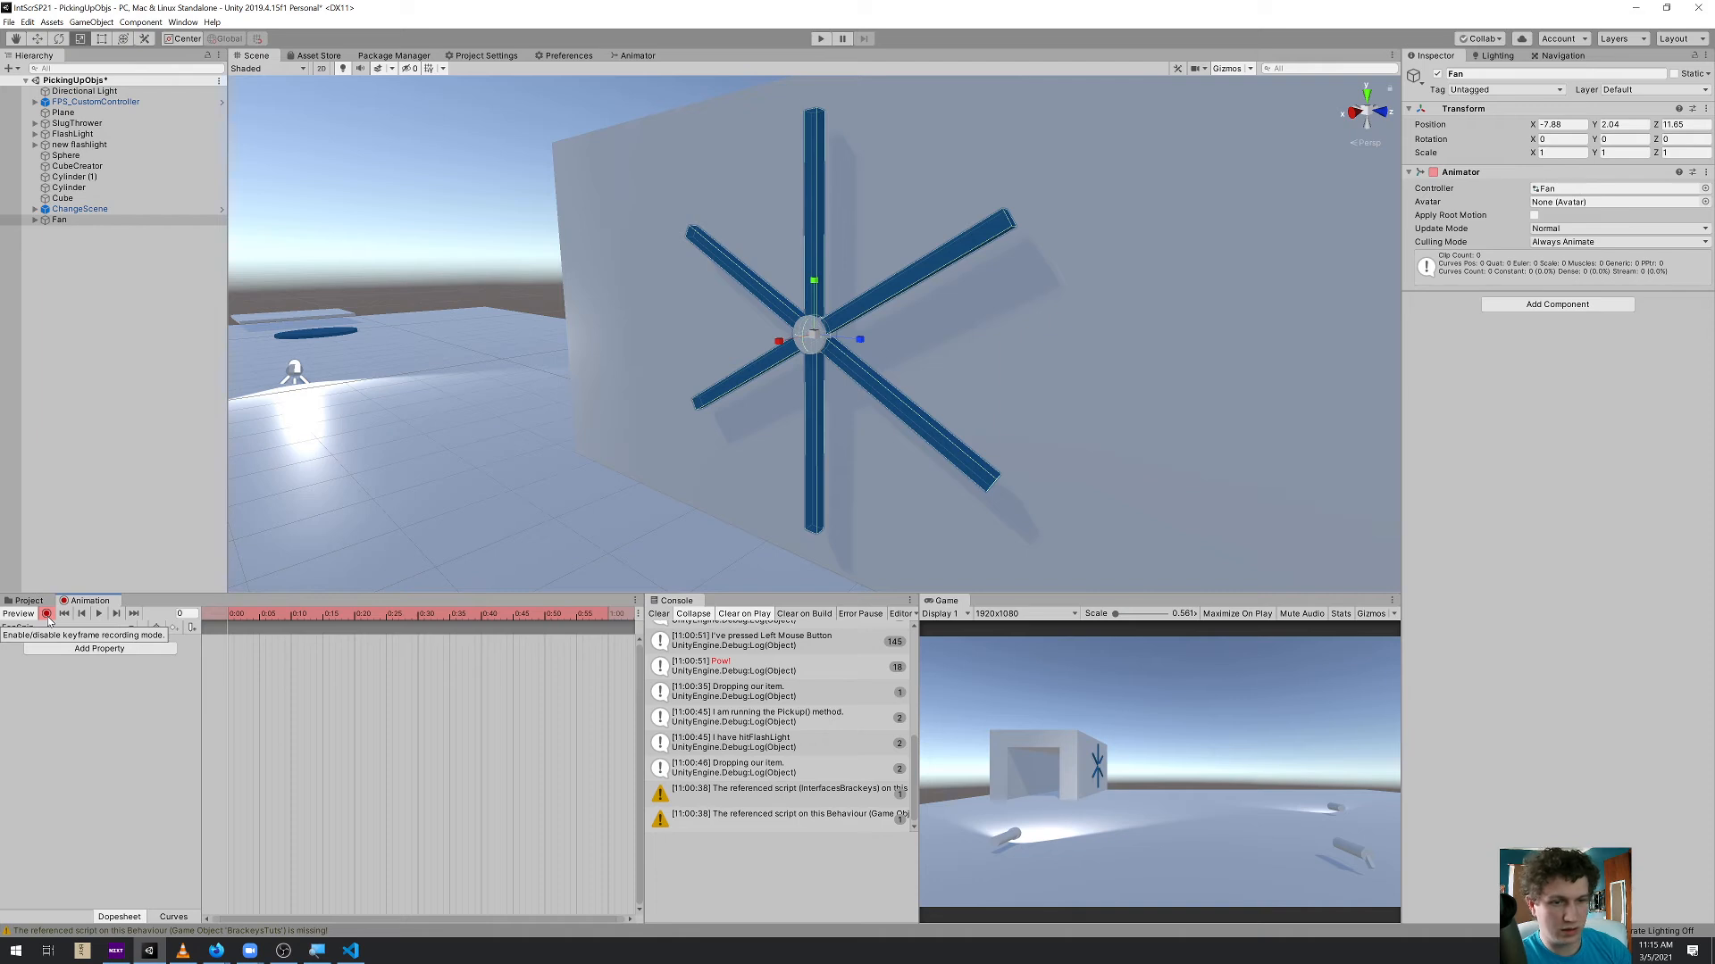
key("e")
left_click_drag(854, 311, 866, 347)
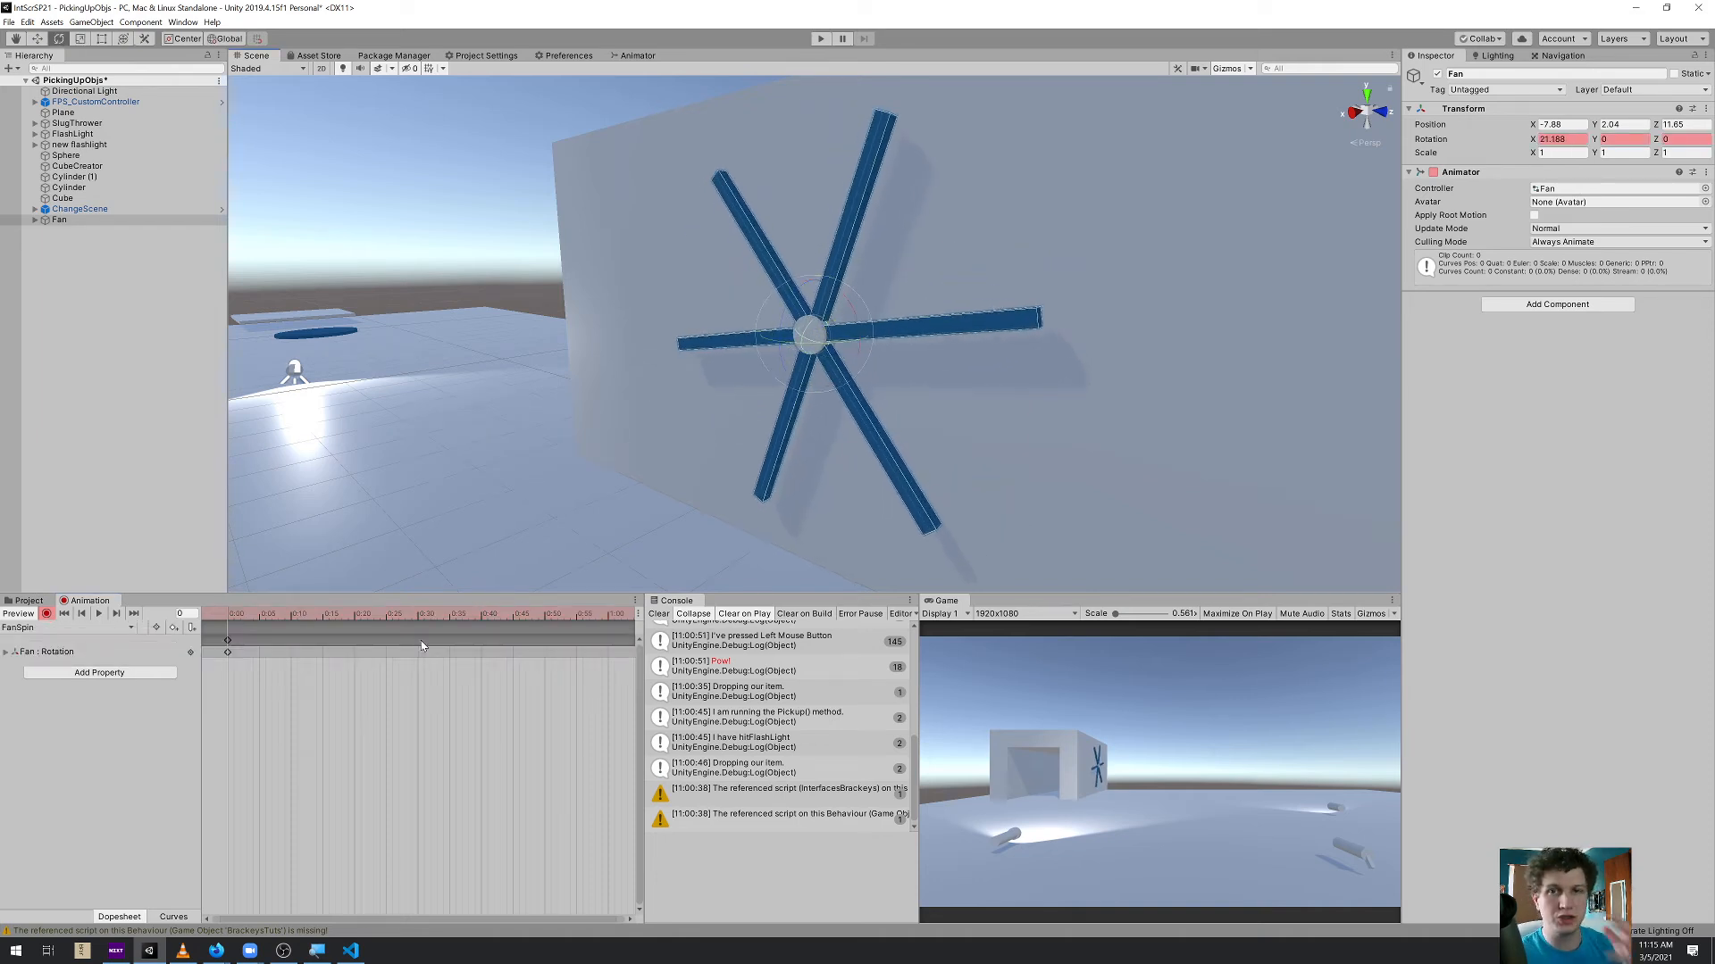
Keyframe the fan's X rotation to about 45° just past 0:20 and to about 64° at frame 48
left_click_drag(230, 616, 366, 616)
left_click_drag(856, 310, 880, 366)
left_click(521, 614)
left_click_drag(521, 614, 533, 614)
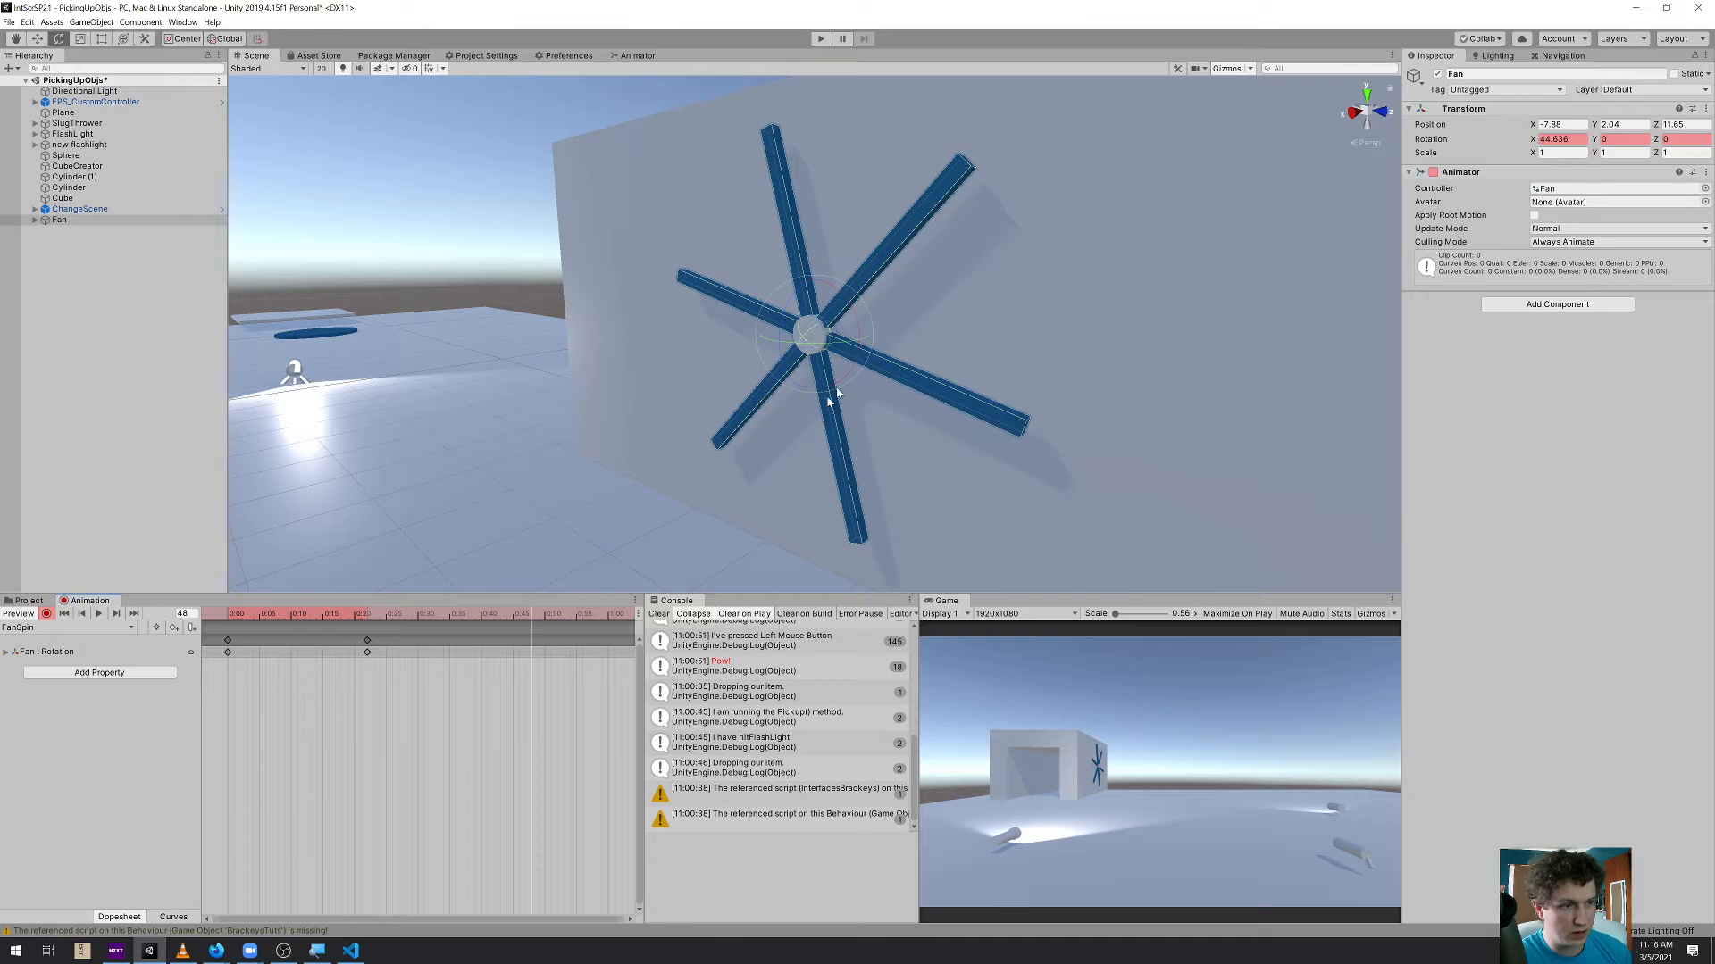
left_click_drag(857, 331, 880, 375)
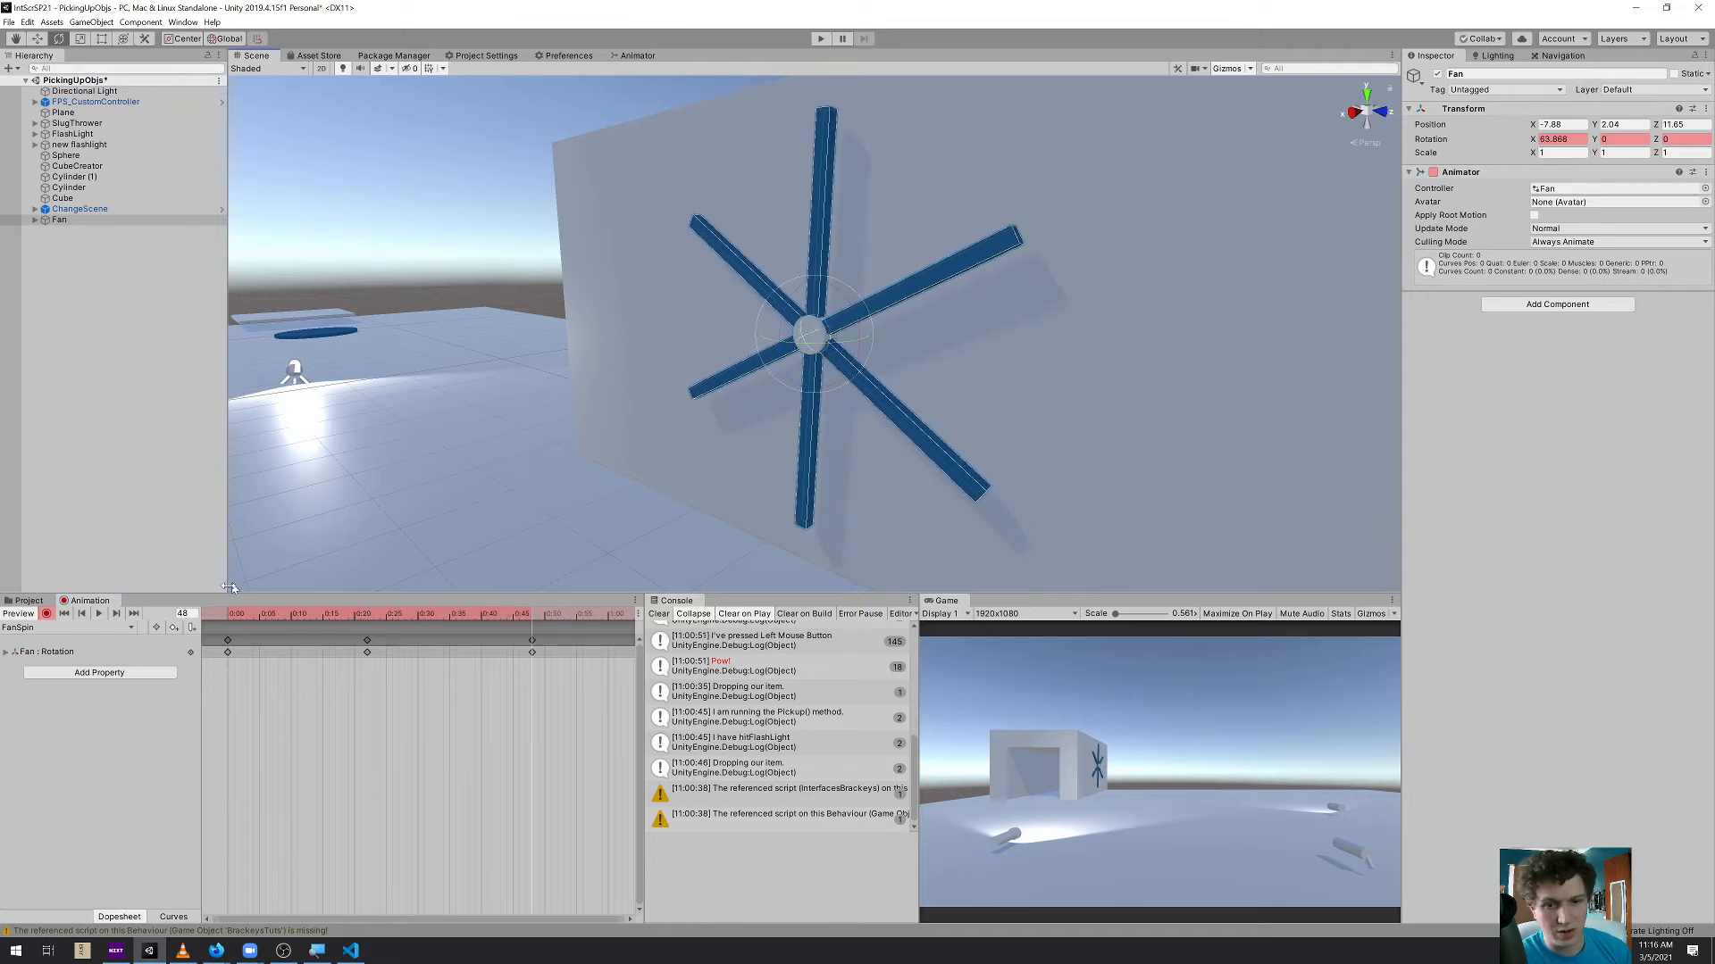
Preview the spin, then delete all of the fan's rotation keyframes
left_click(99, 616)
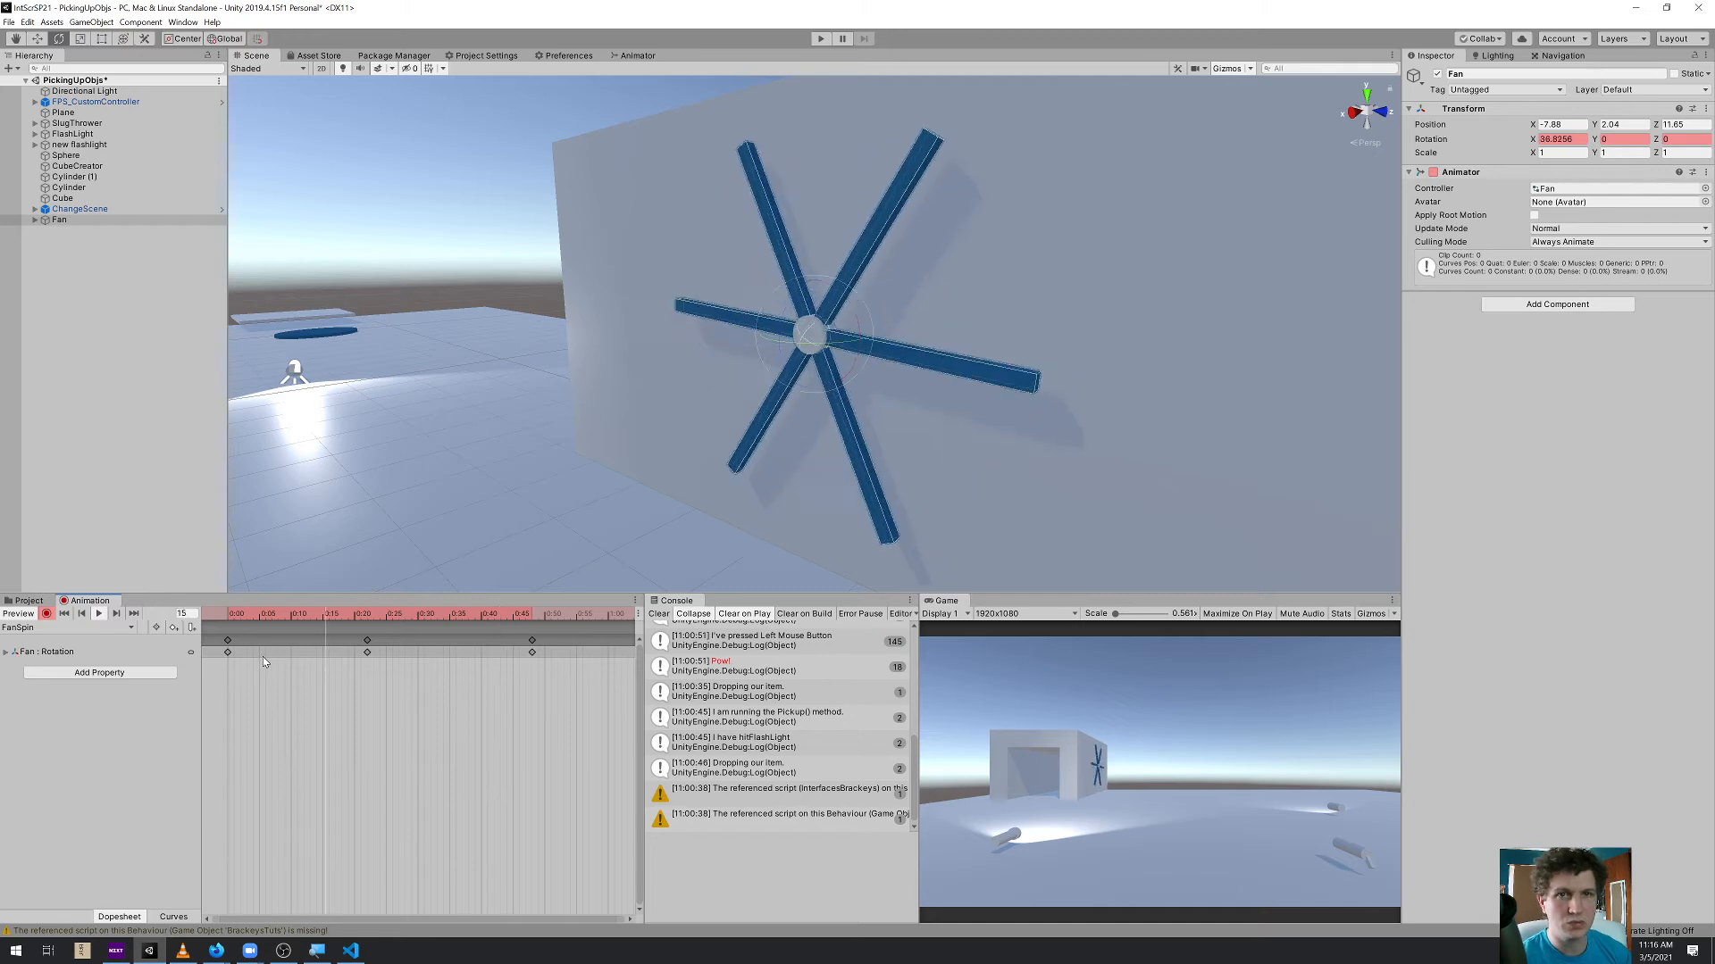
left_click(98, 614)
left_click_drag(554, 728, 207, 634)
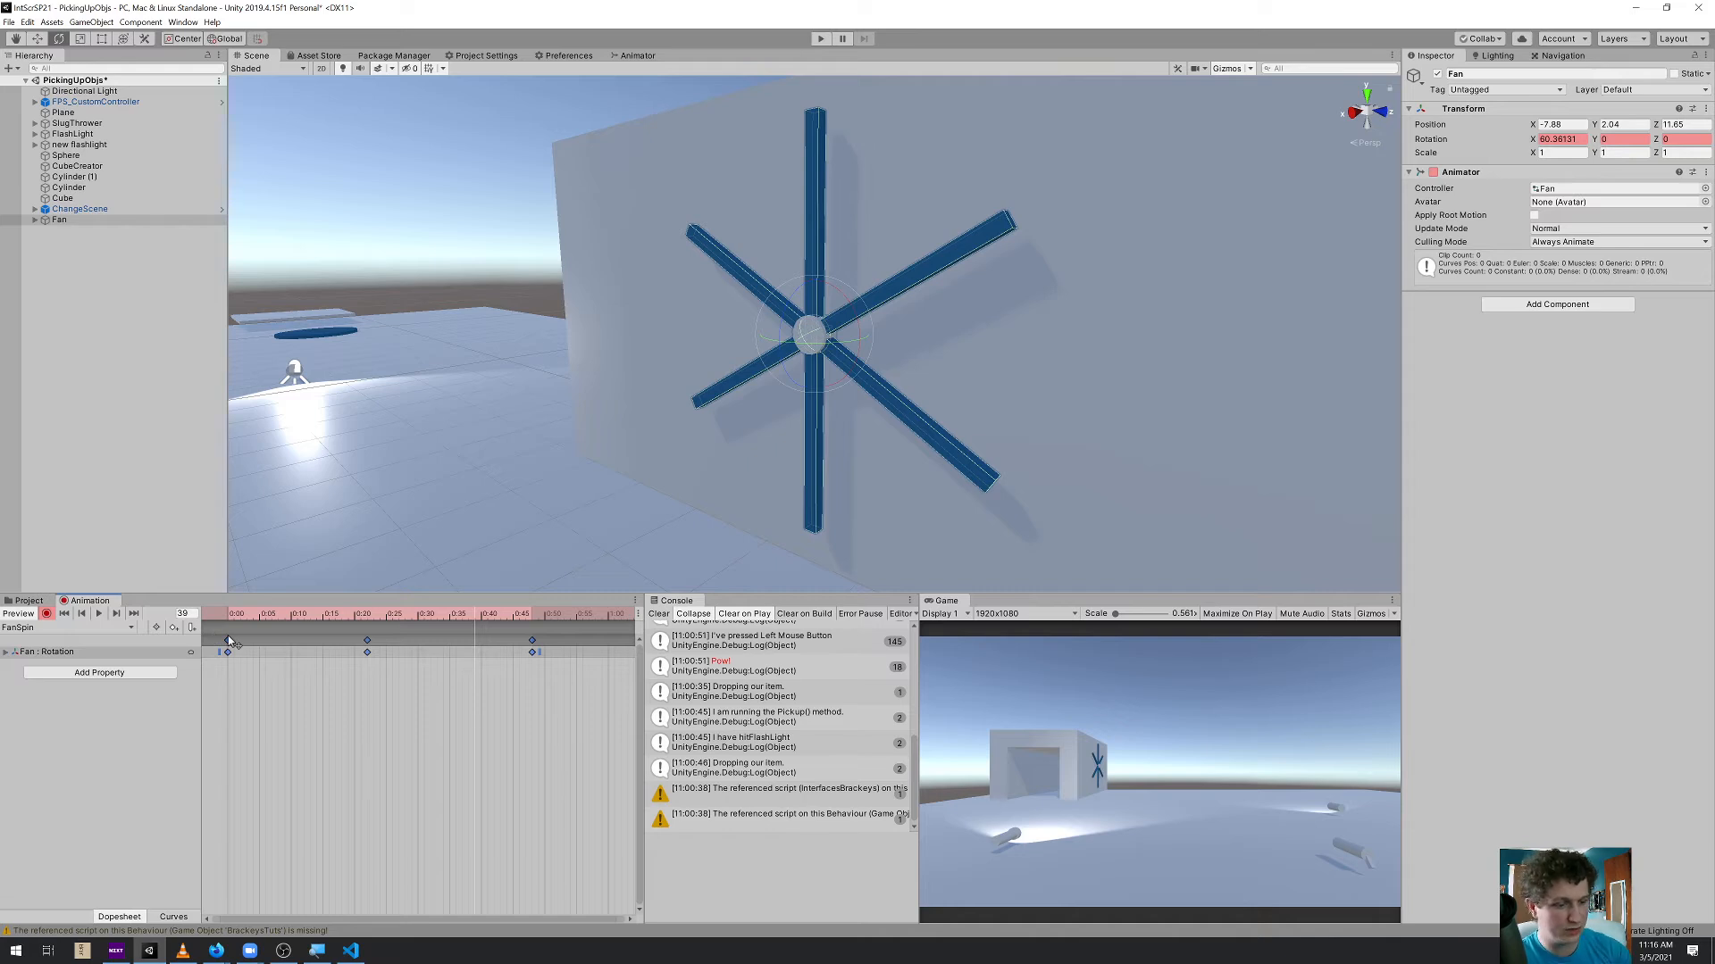
key("Delete")
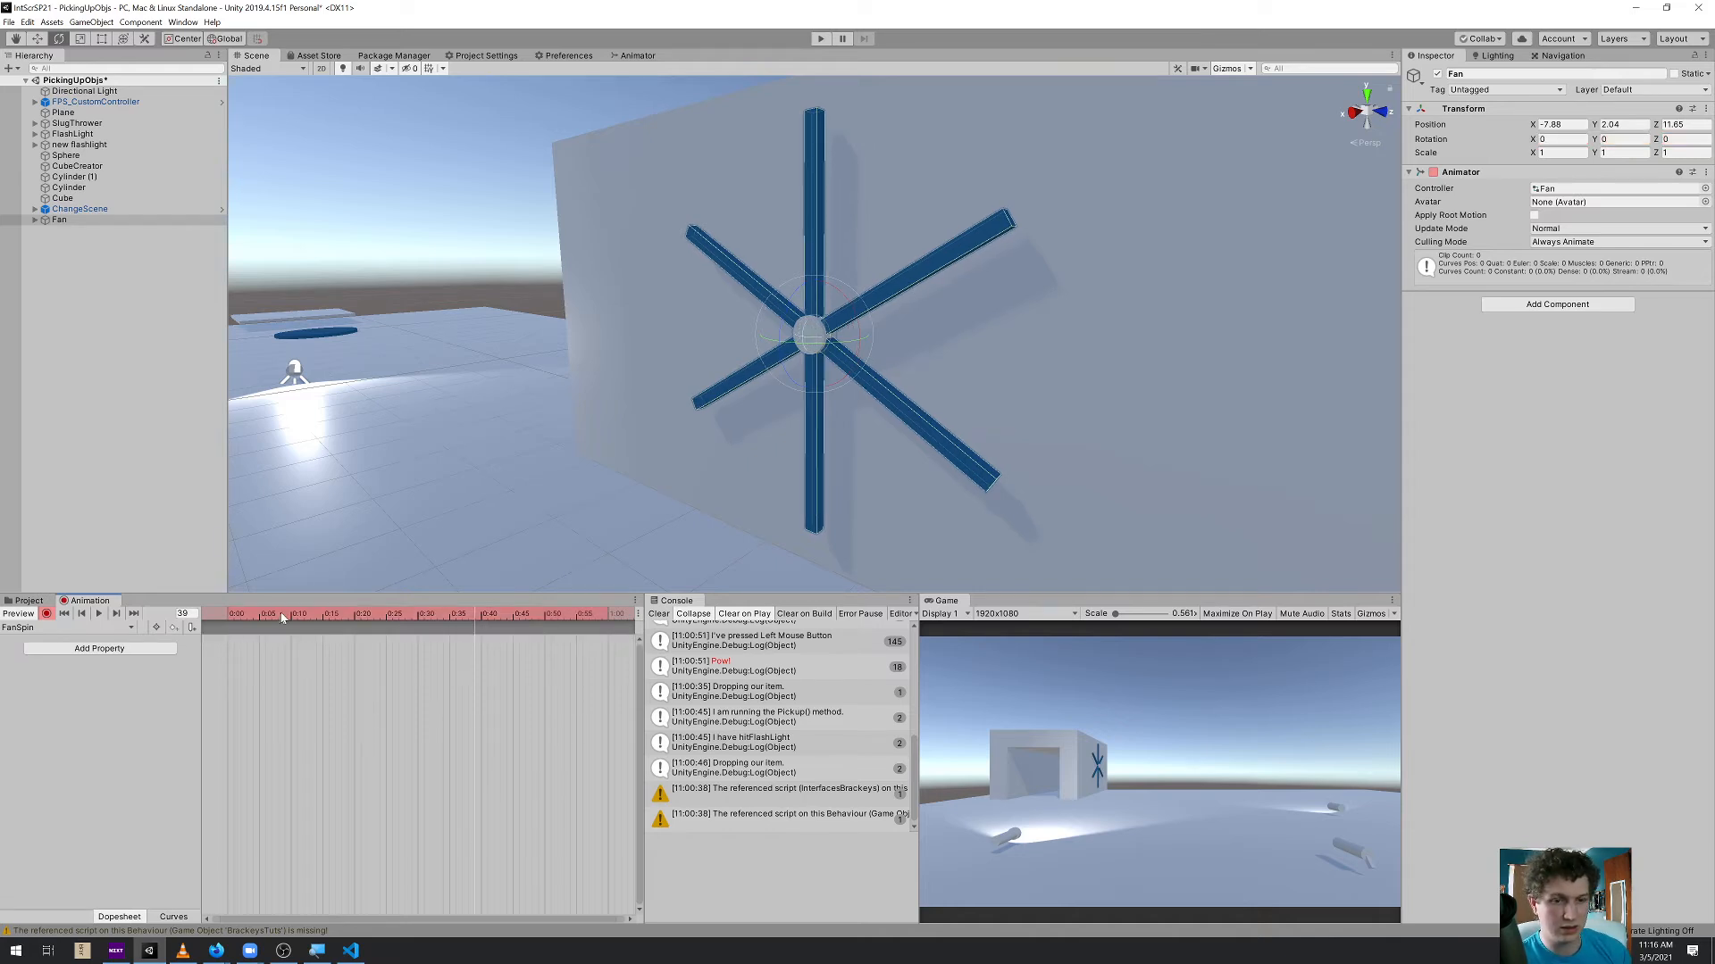
Record a full turn of the fan around X, to about 360°, at frame 60
left_click(610, 623)
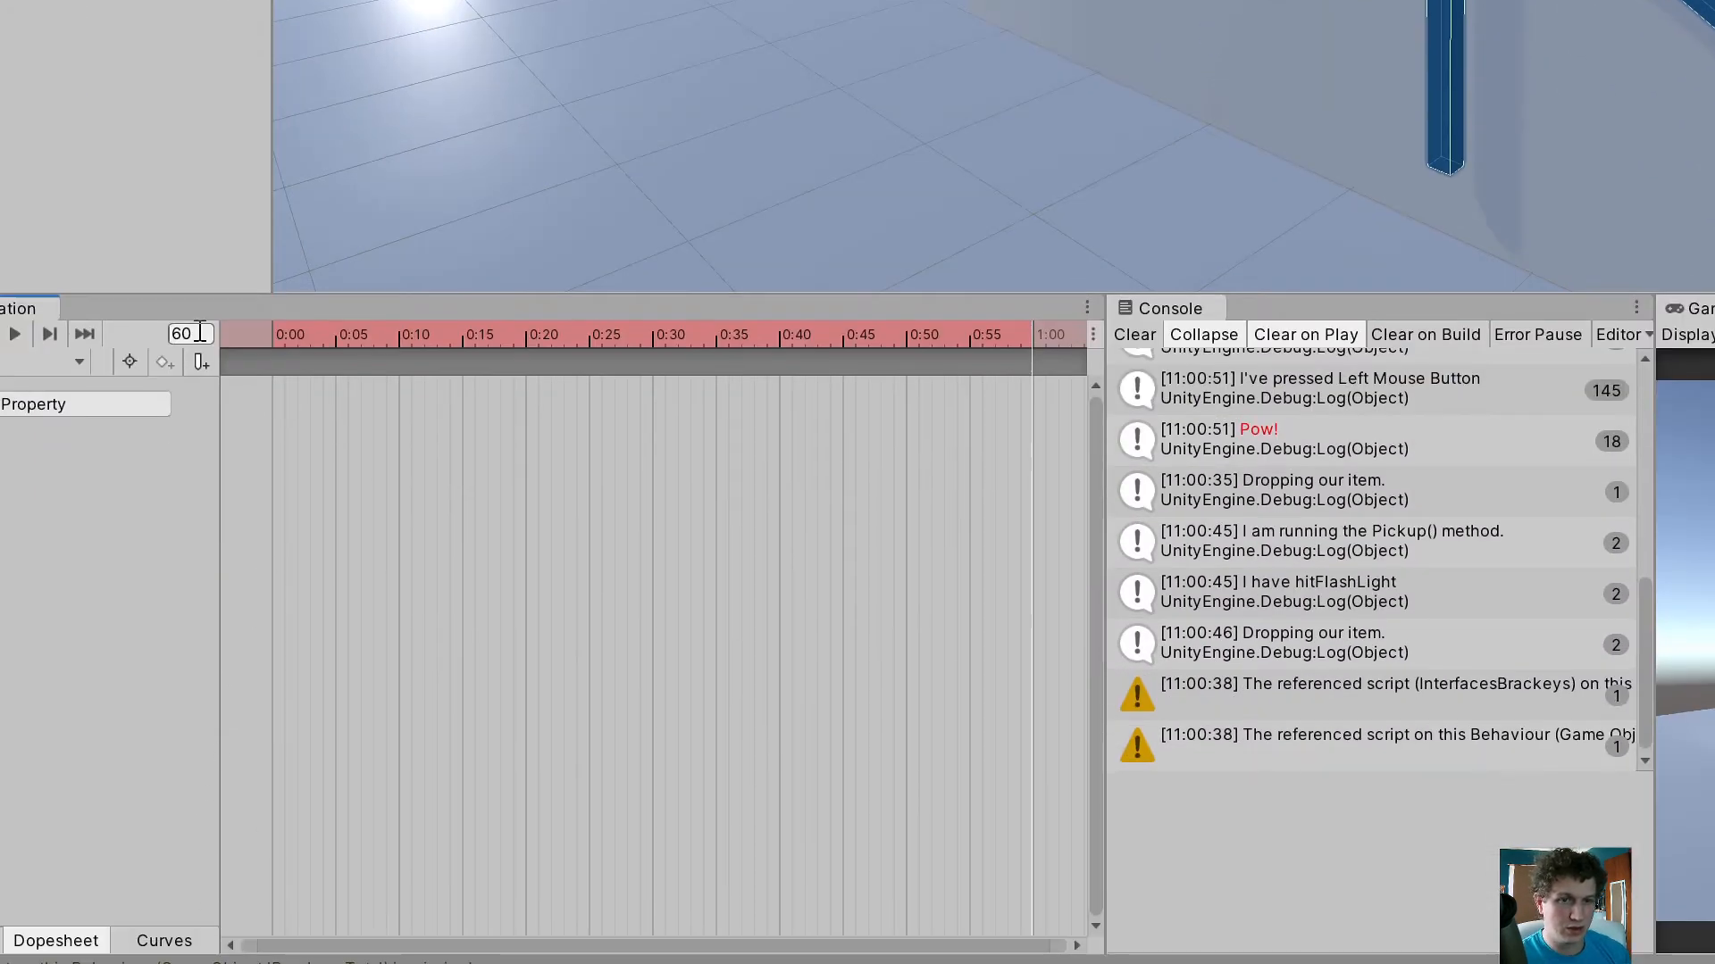
left_click(200, 332)
type("120")
key("Return")
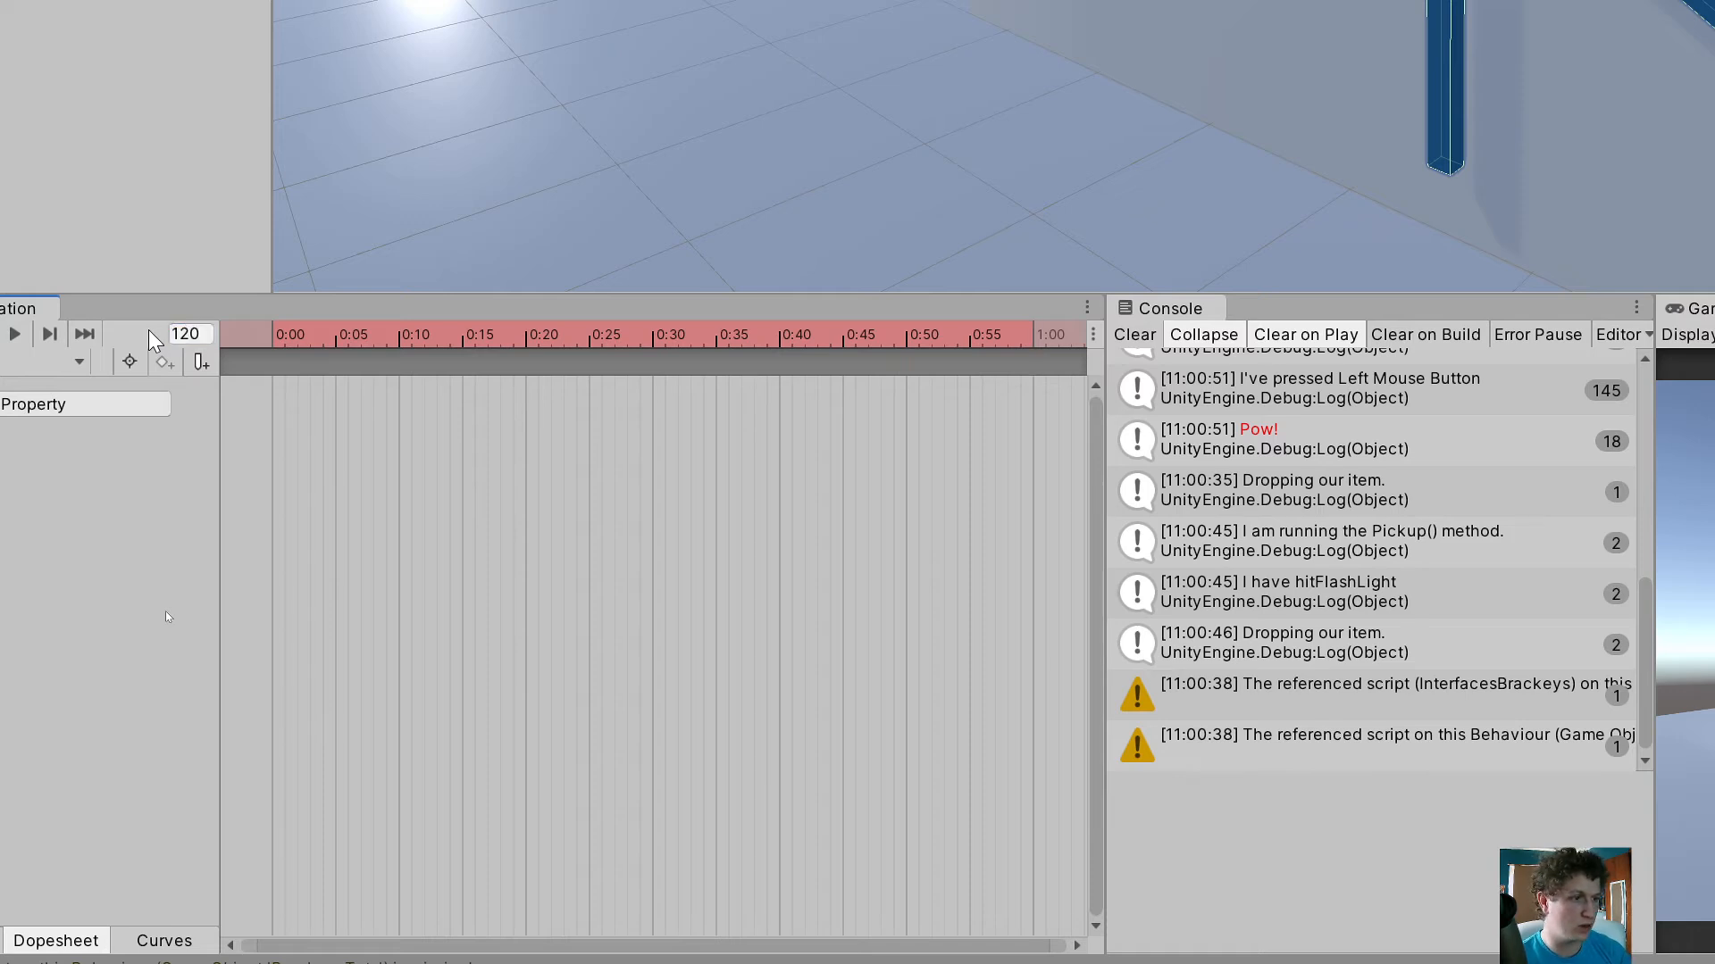
scroll(737, 520, "down", 5)
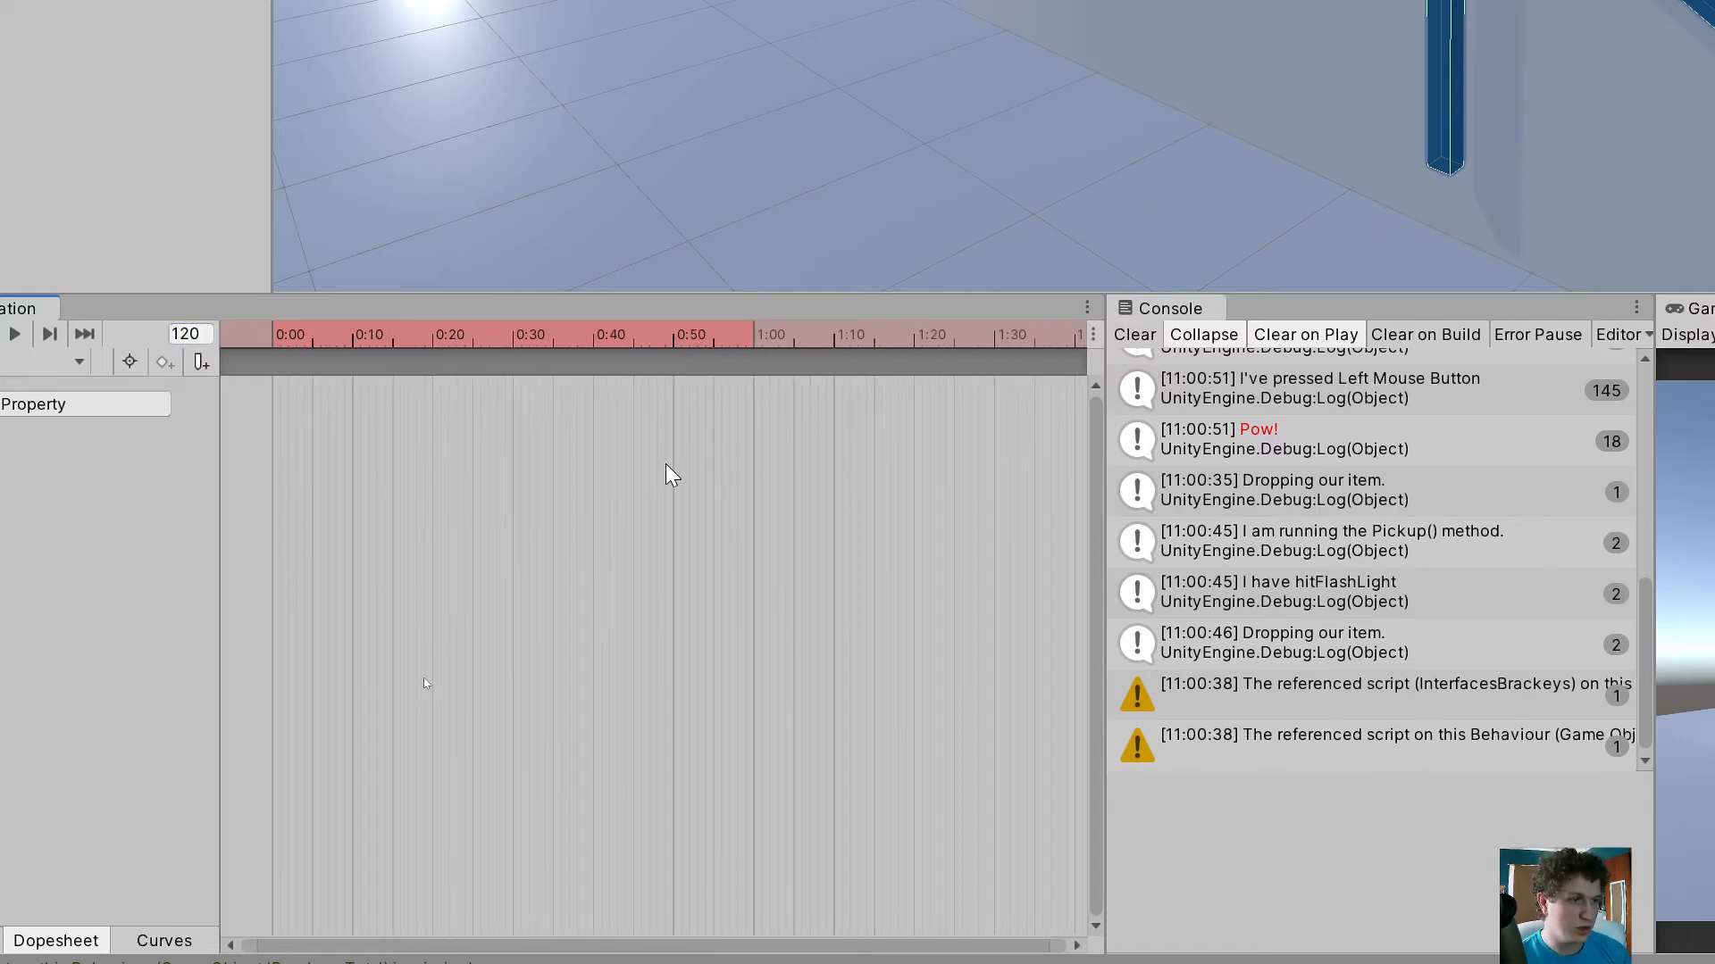
left_click_drag(901, 345, 588, 350)
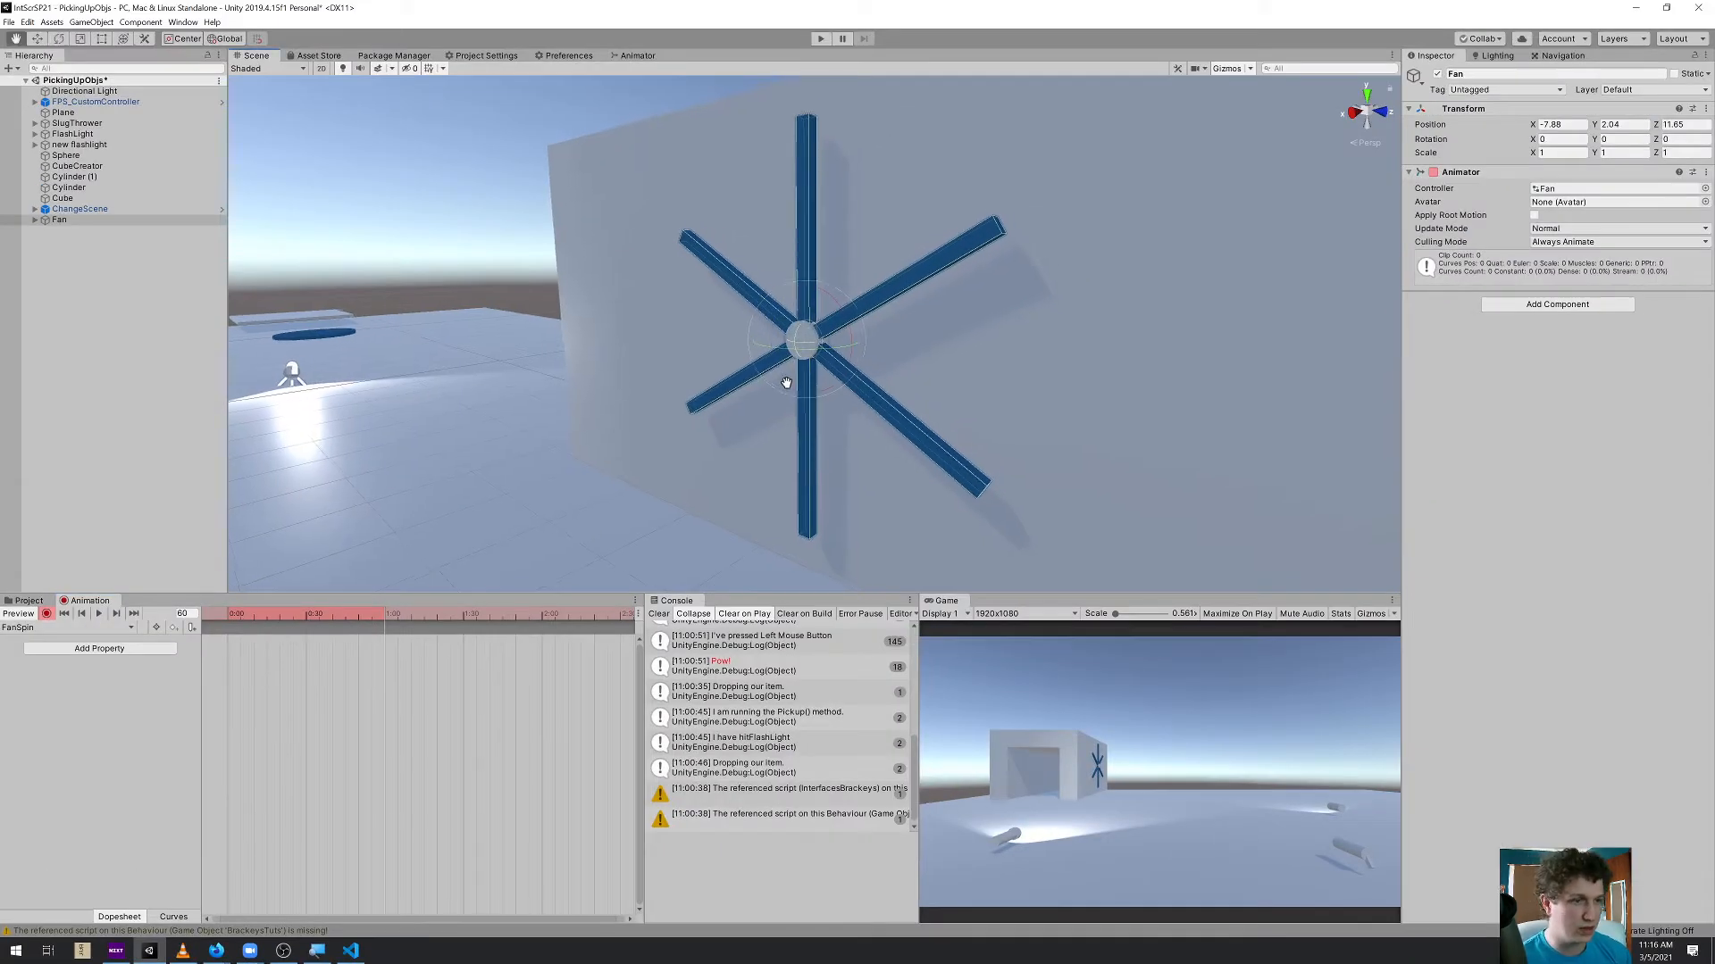
key("e")
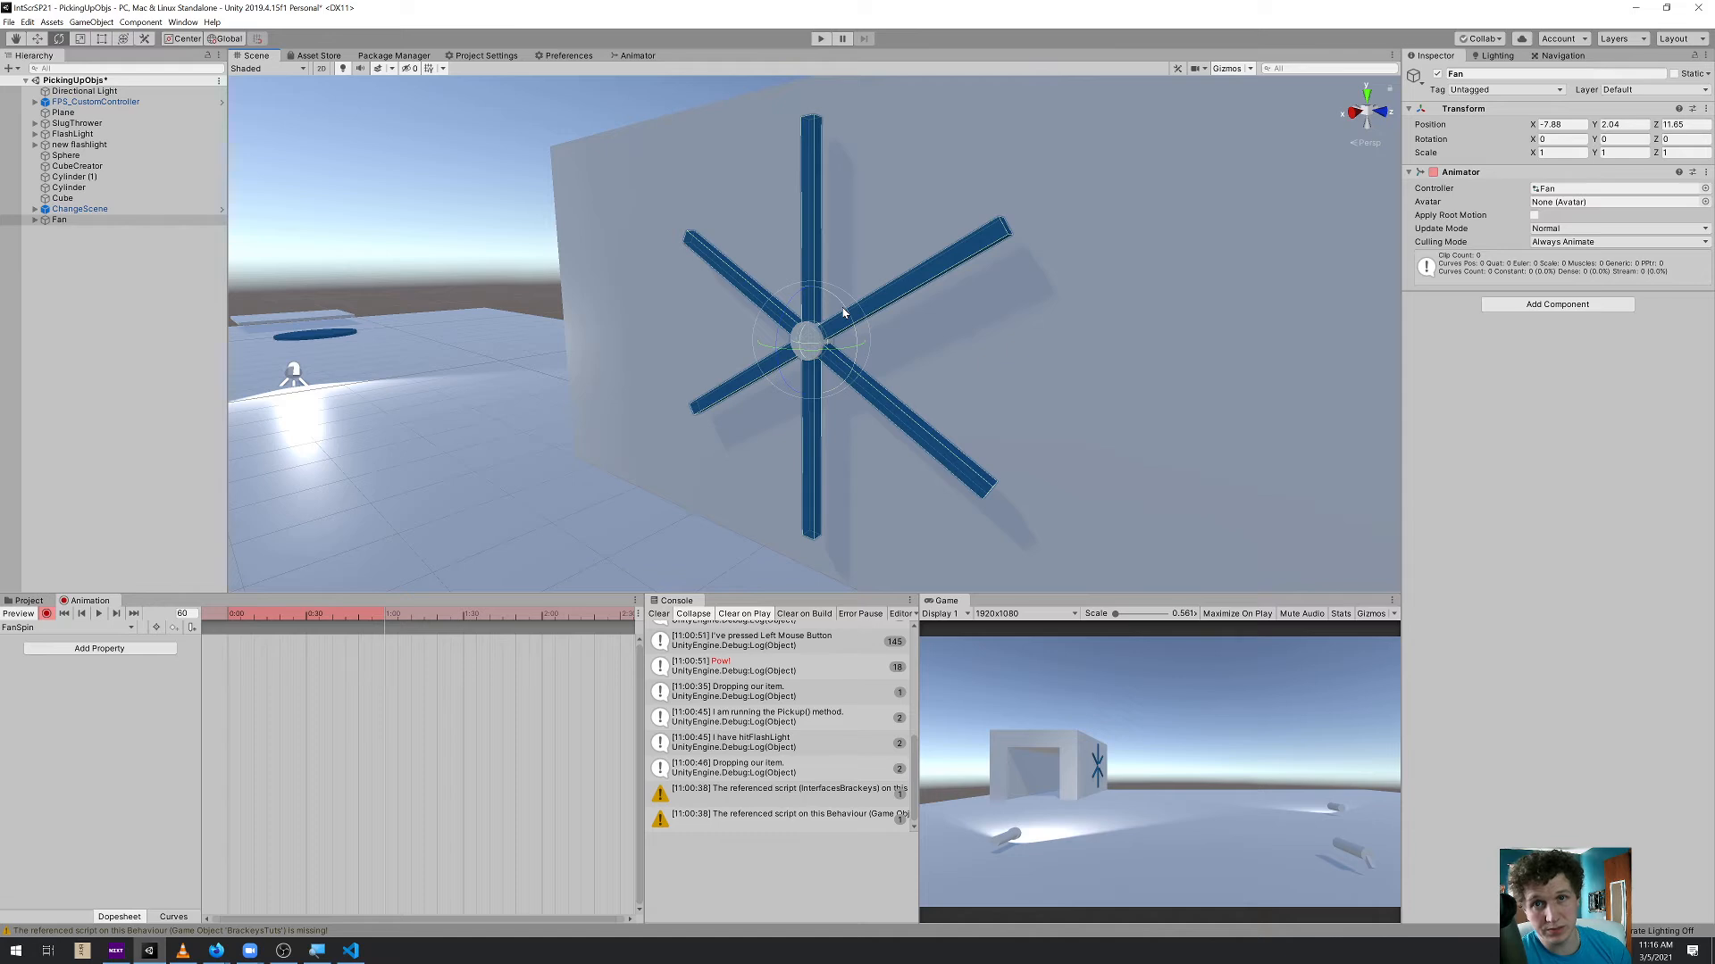
left_click_drag(847, 313, 815, 130)
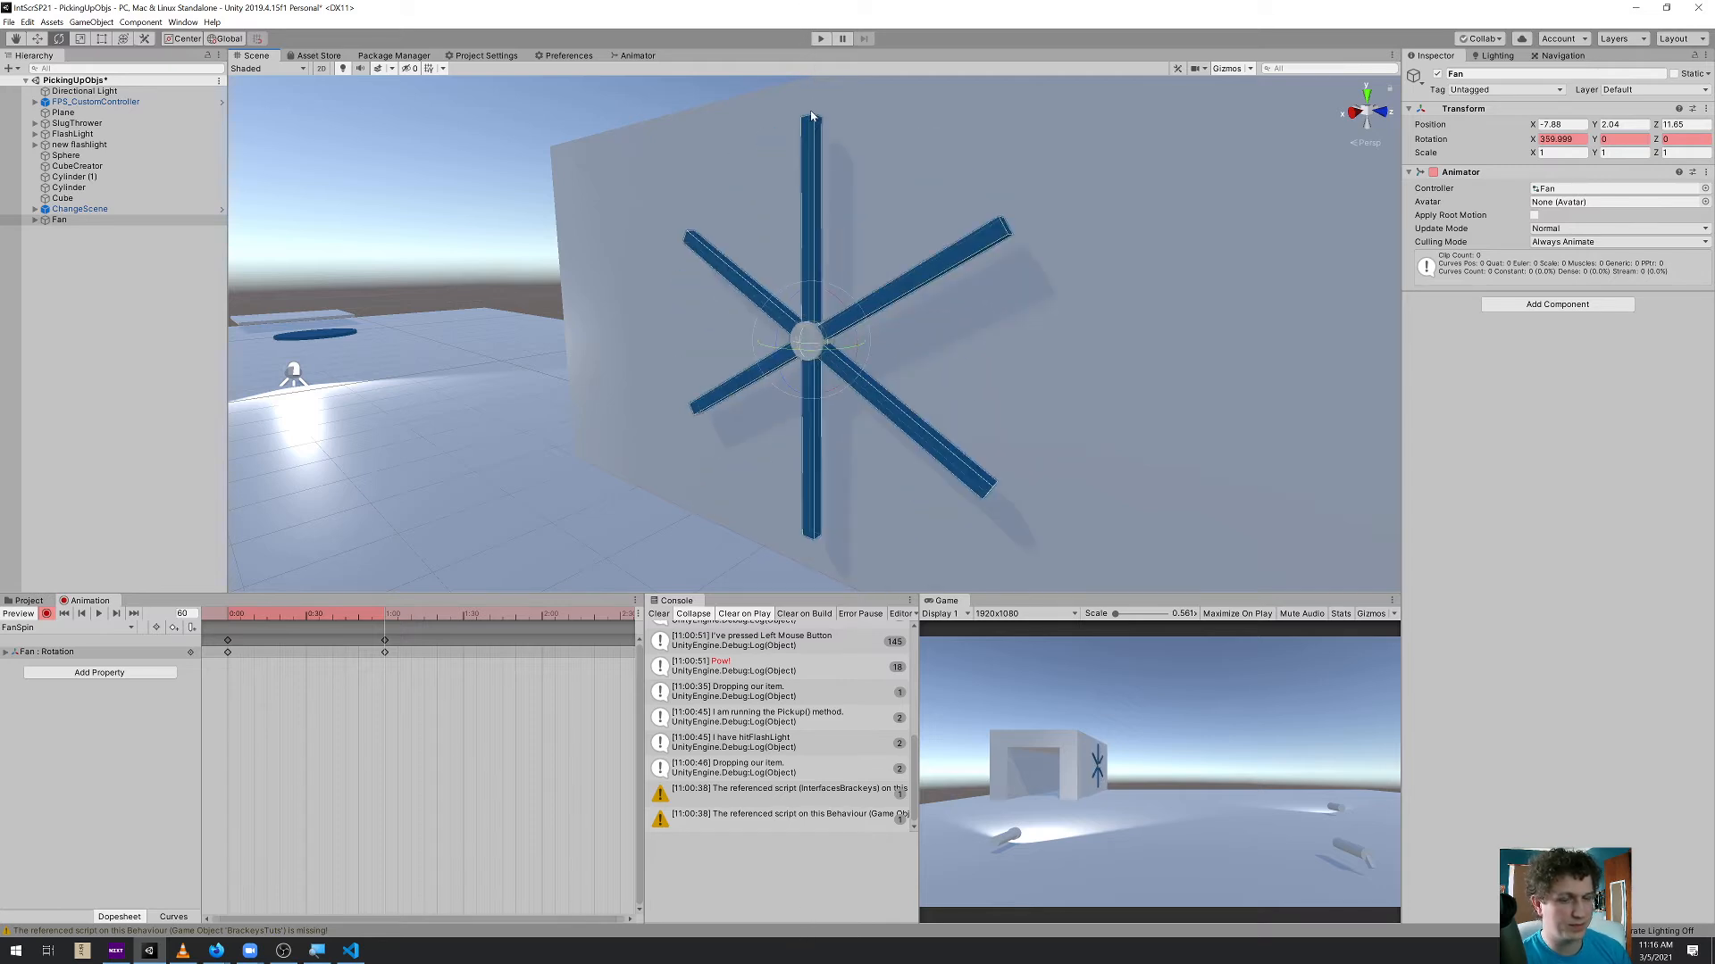
Preview the full turn, then shift the last rotation keyframe to 2:00 and replay the animation
left_click(98, 613)
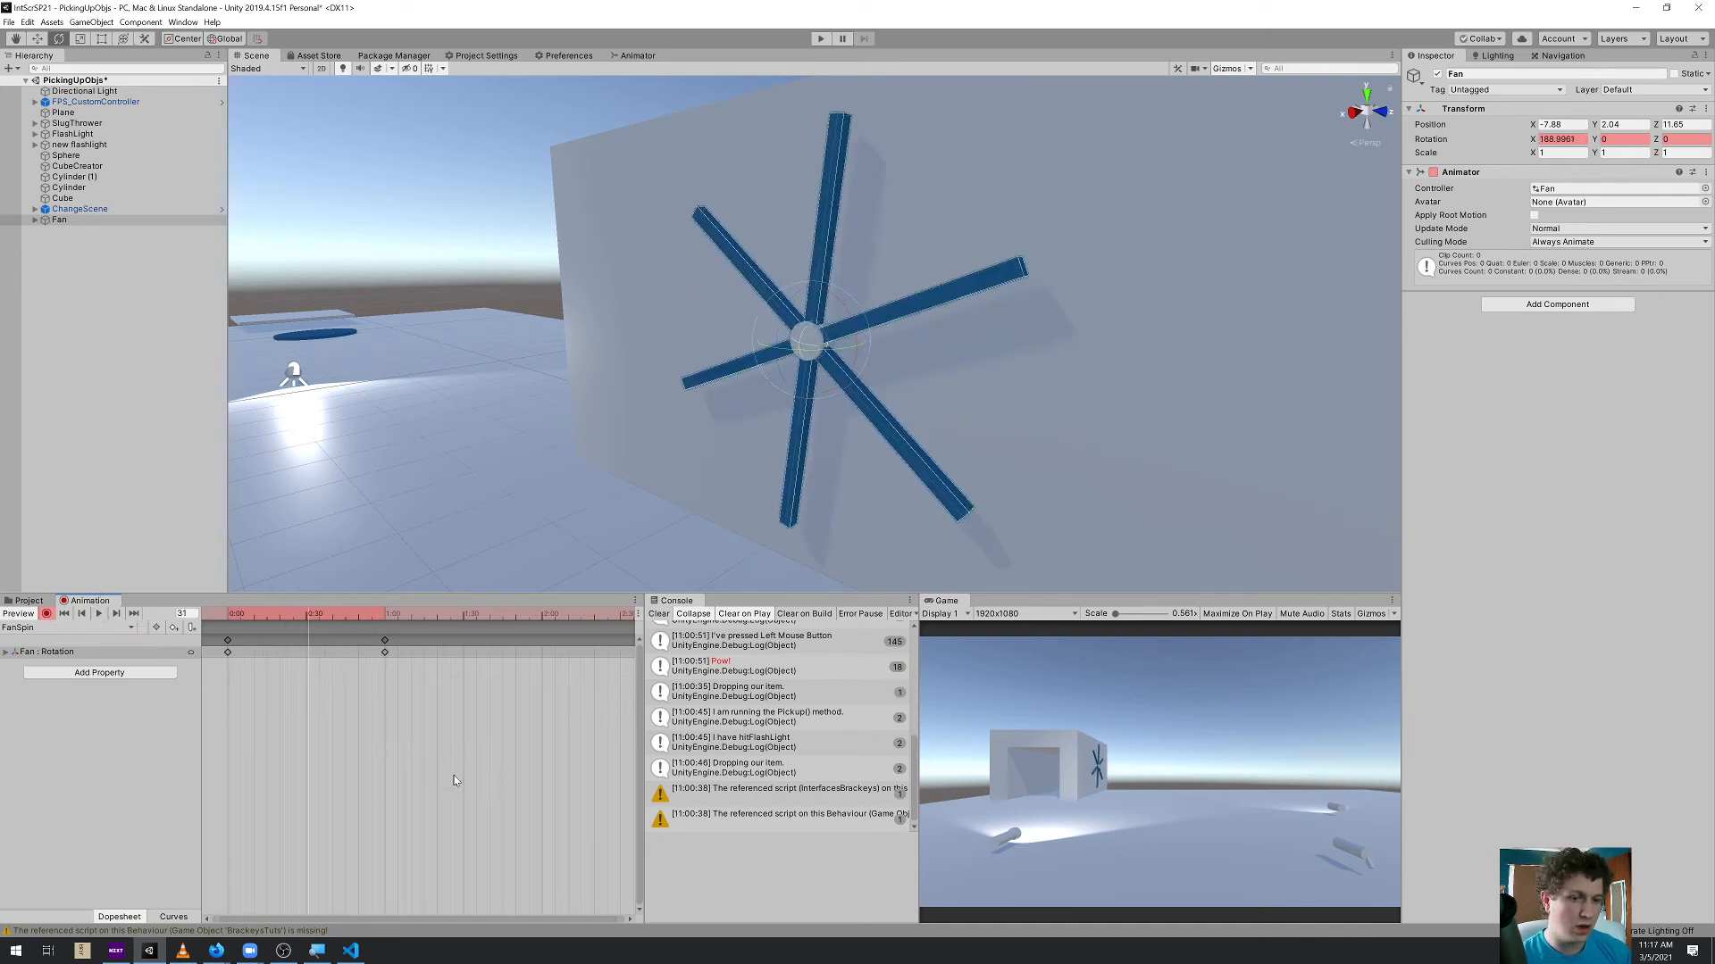
left_click_drag(285, 671, 207, 632)
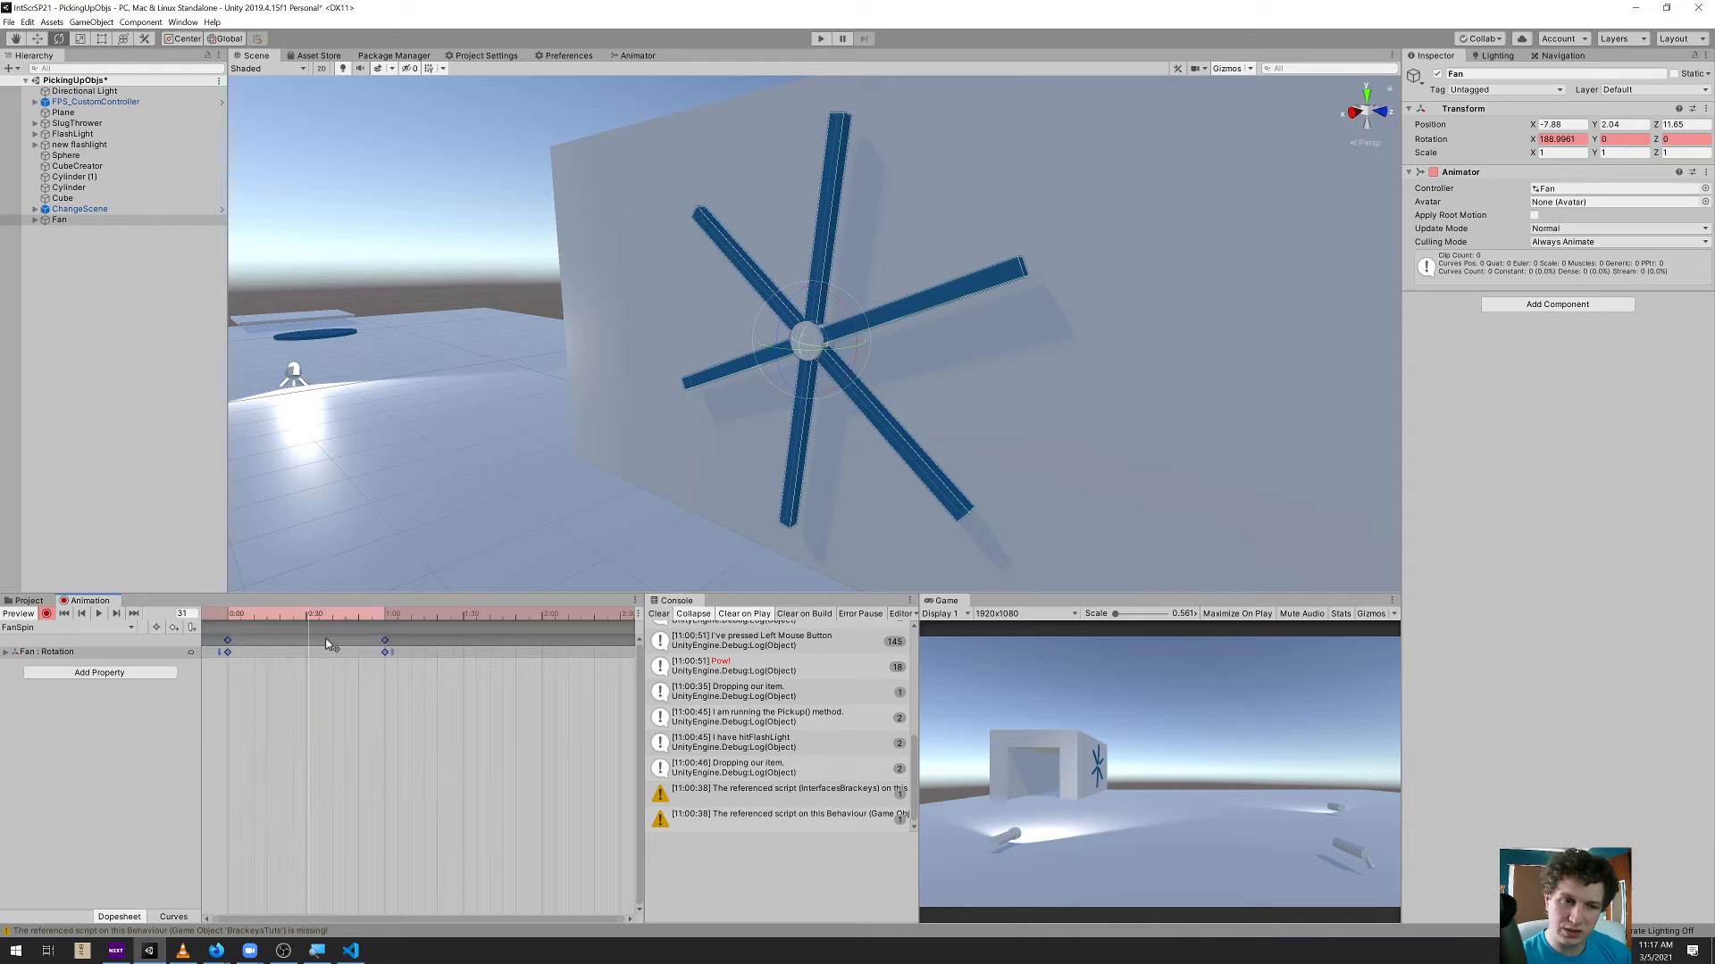
left_click(419, 702)
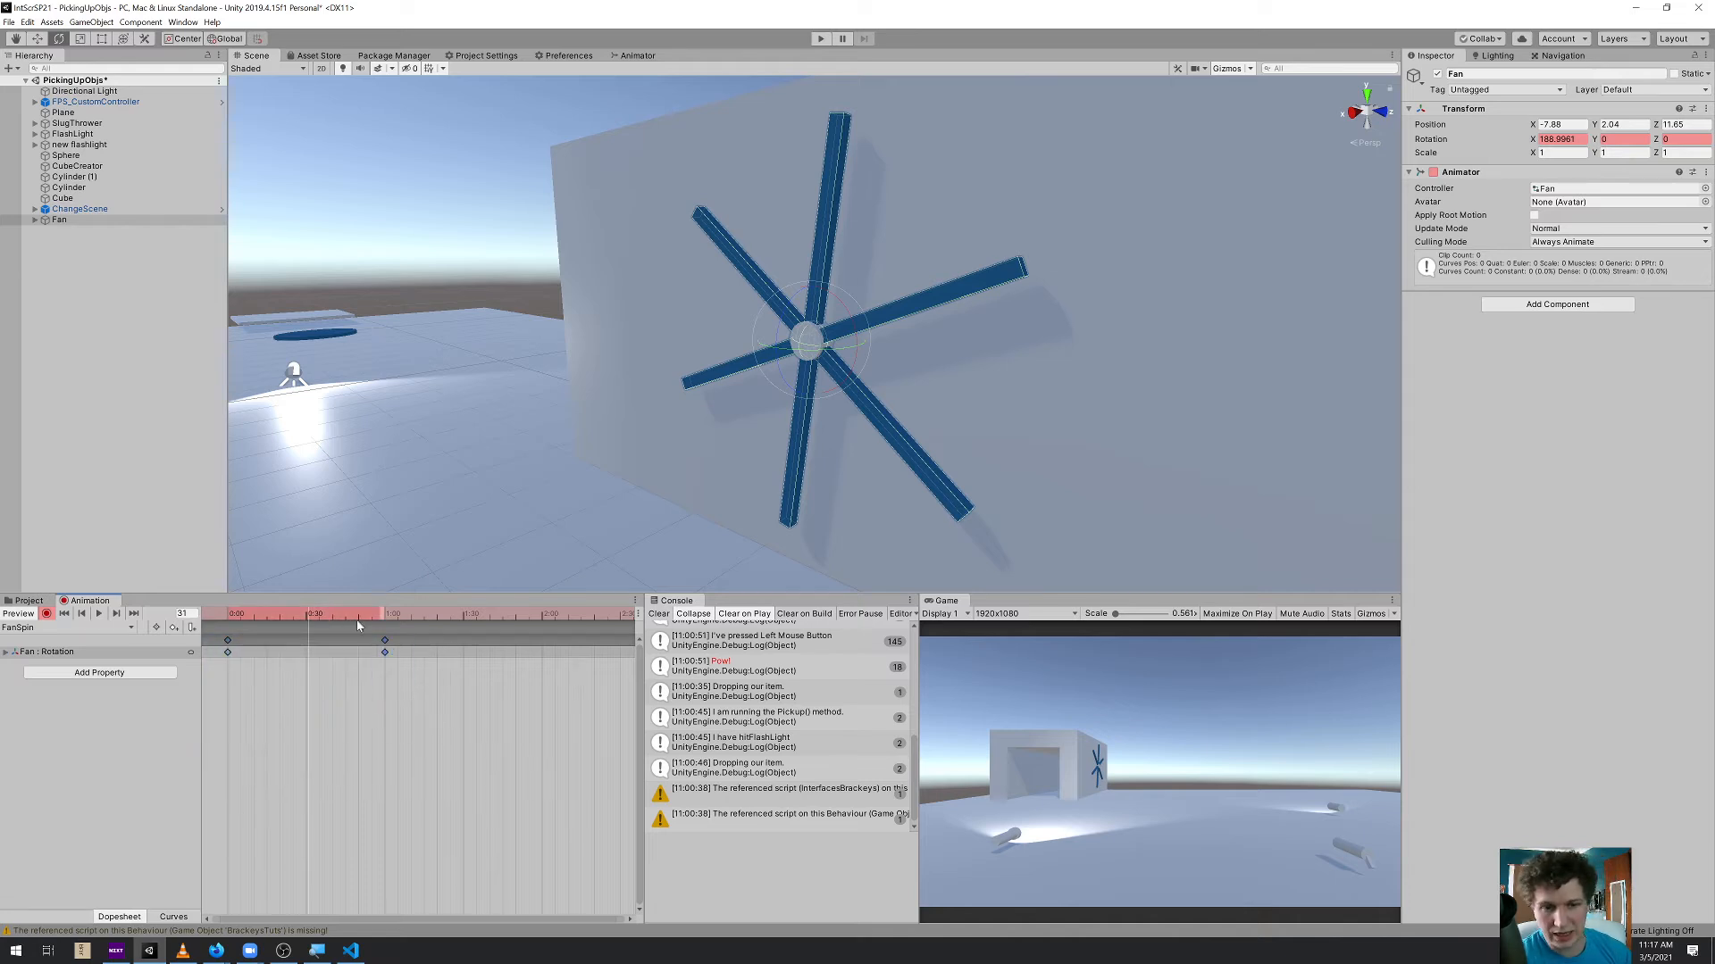
left_click_drag(394, 646, 542, 650)
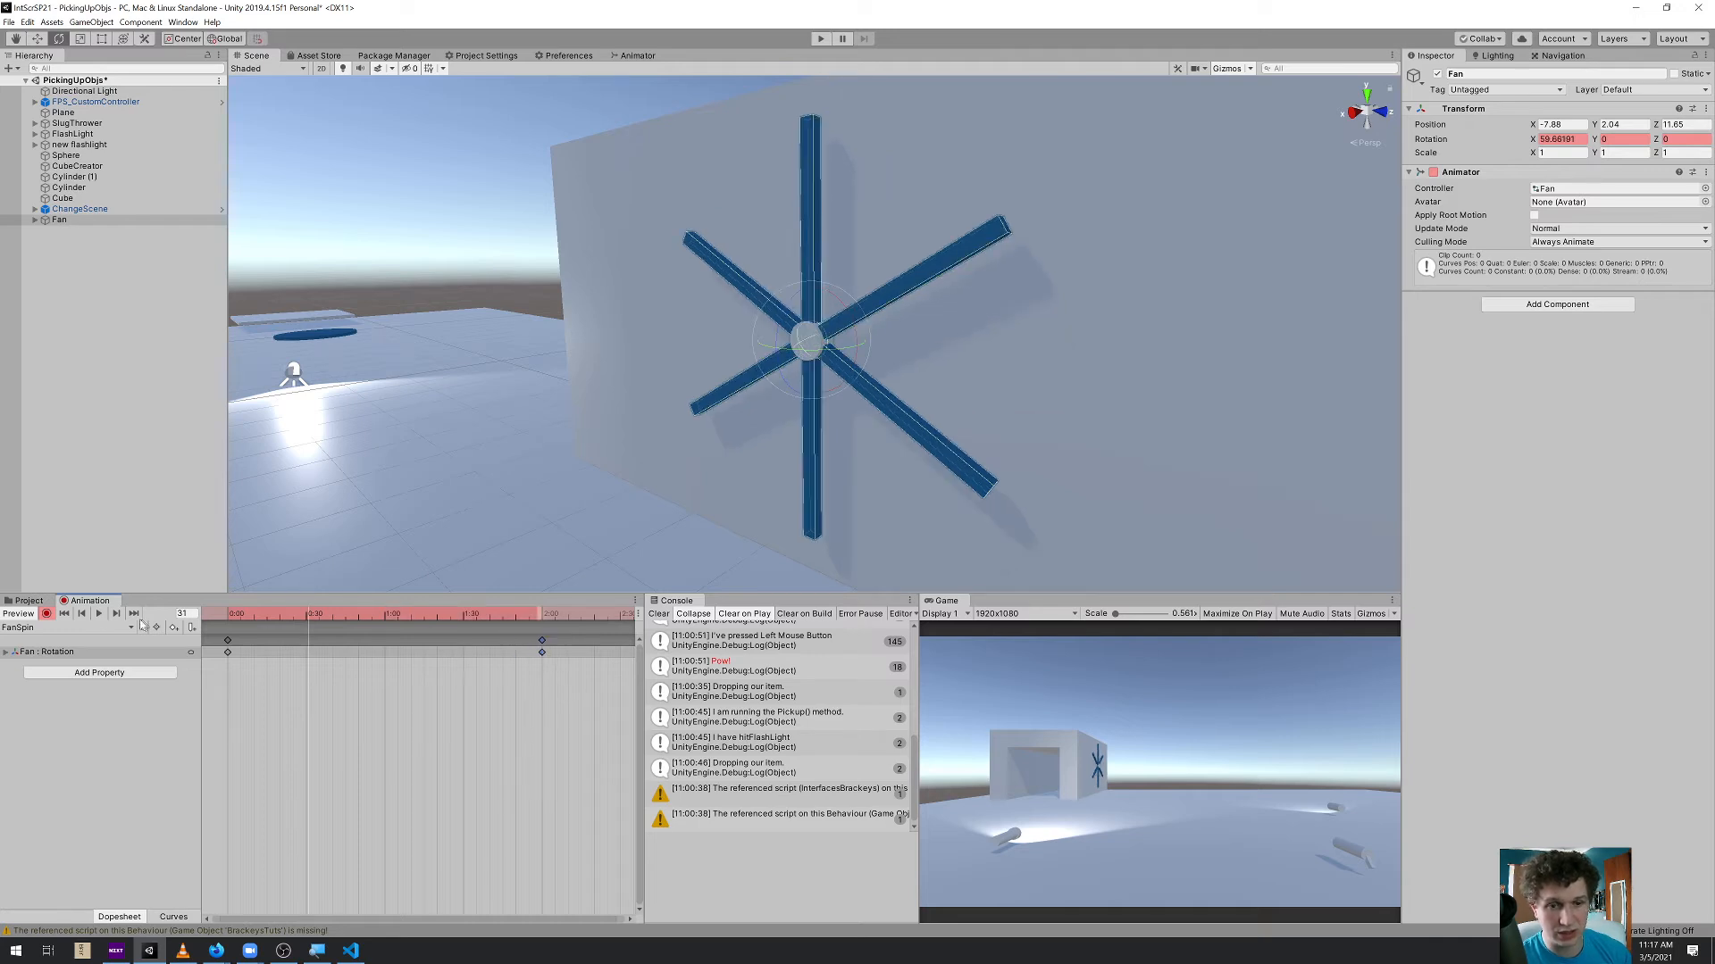
left_click(98, 614)
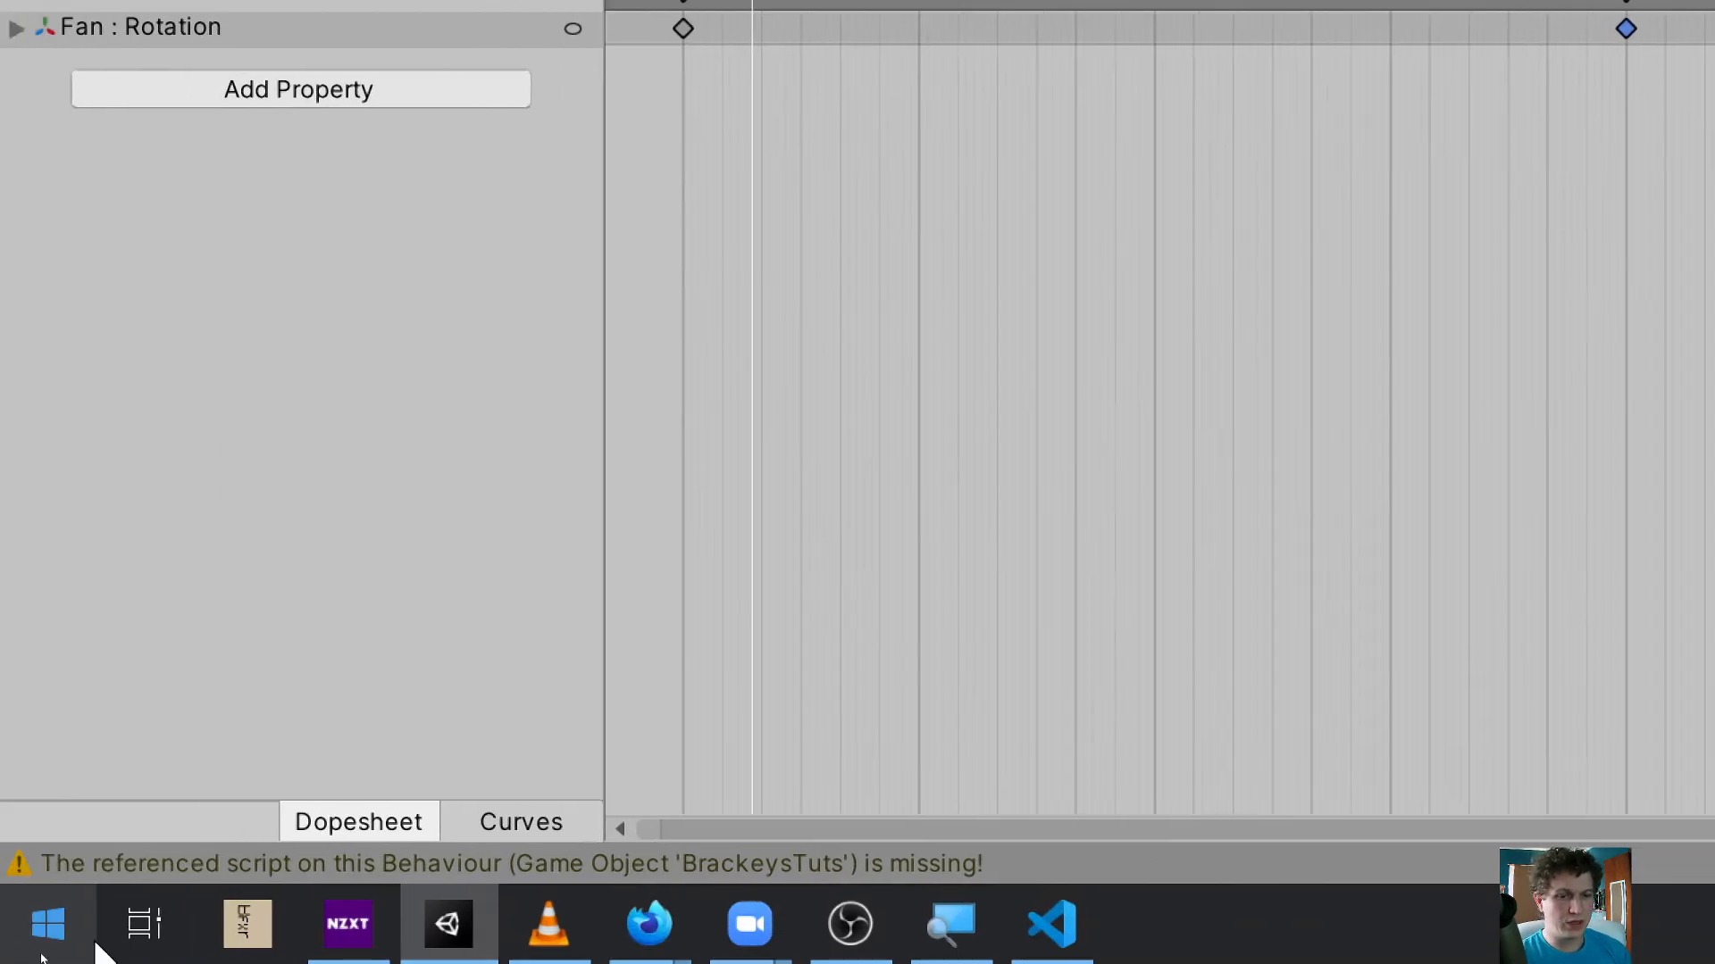
Display the rotation as curves and make both tangents of the X rotation curve's end key at 2:00 linear
left_click(518, 819)
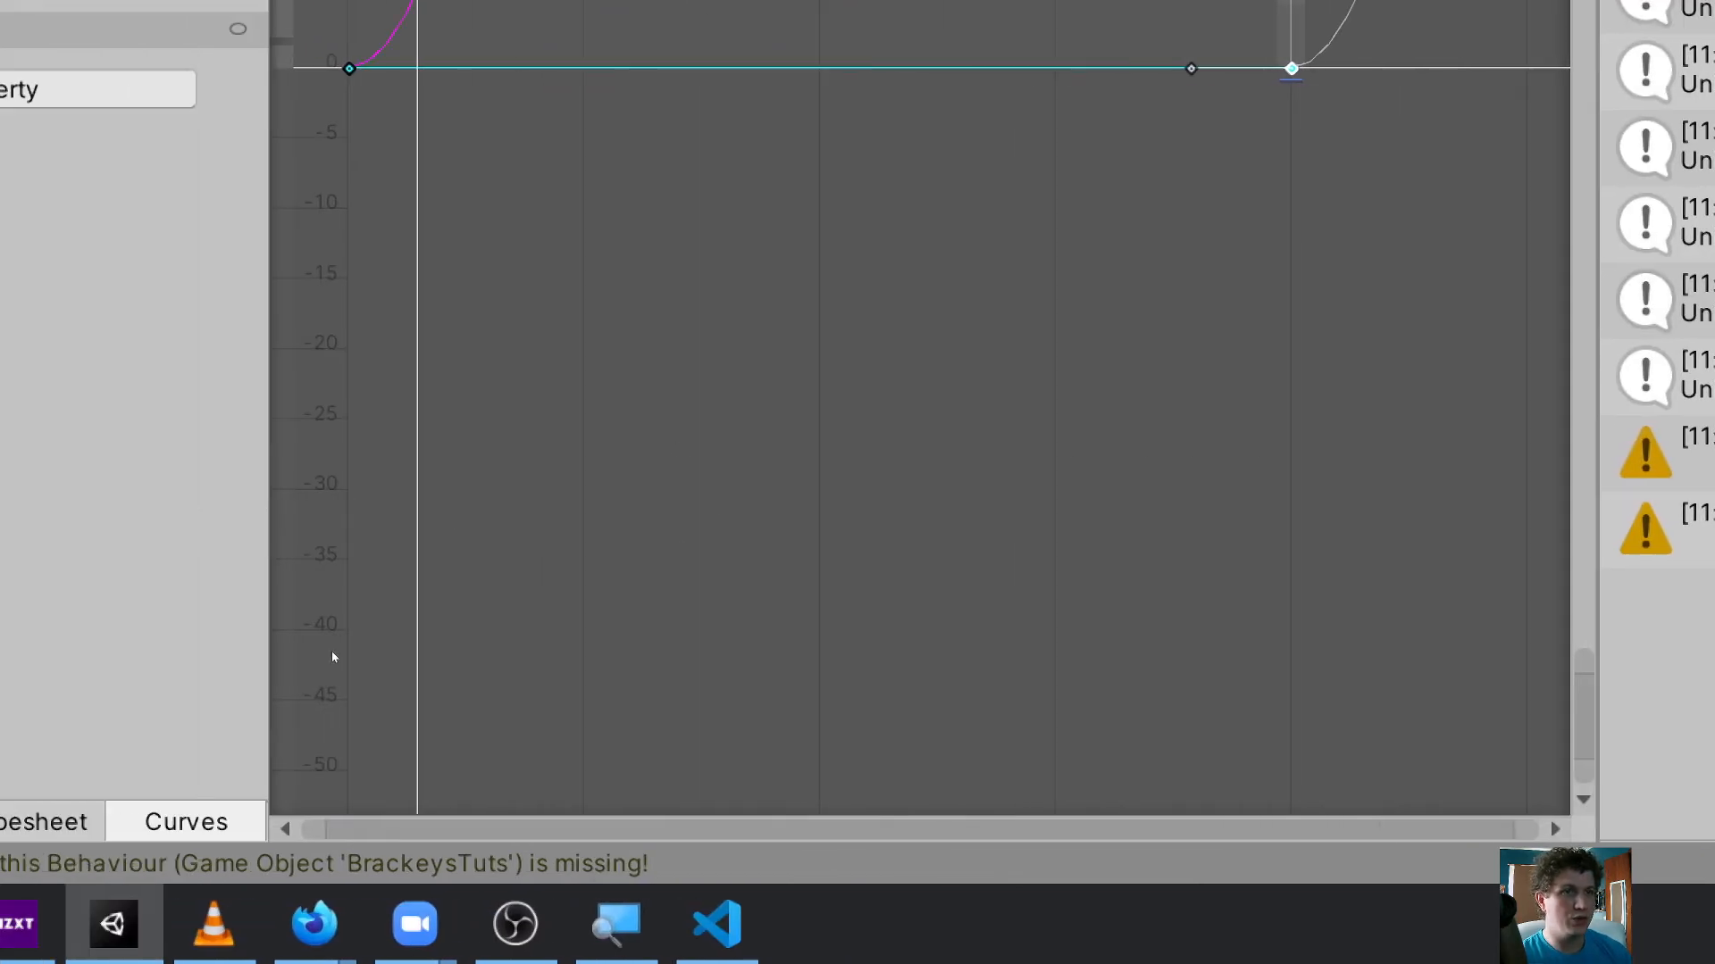
middle_click_drag(967, 293, 961, 571)
middle_click_drag(973, 259, 956, 628)
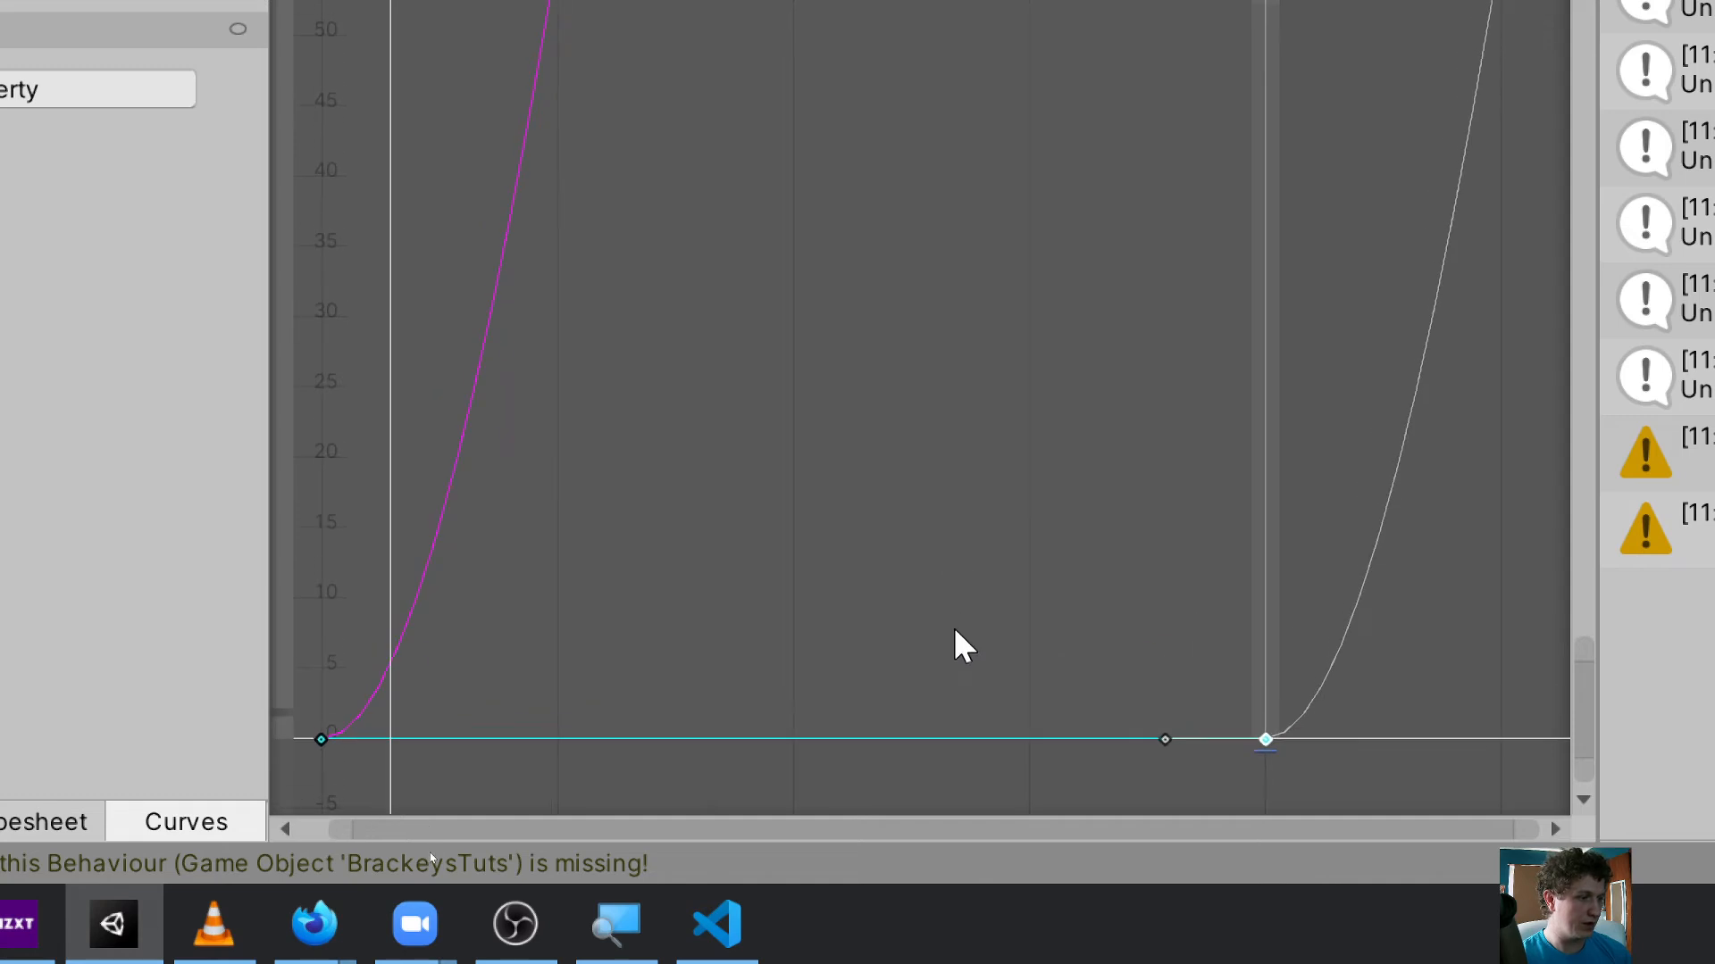
left_click_drag(1480, 647, 1483, 13)
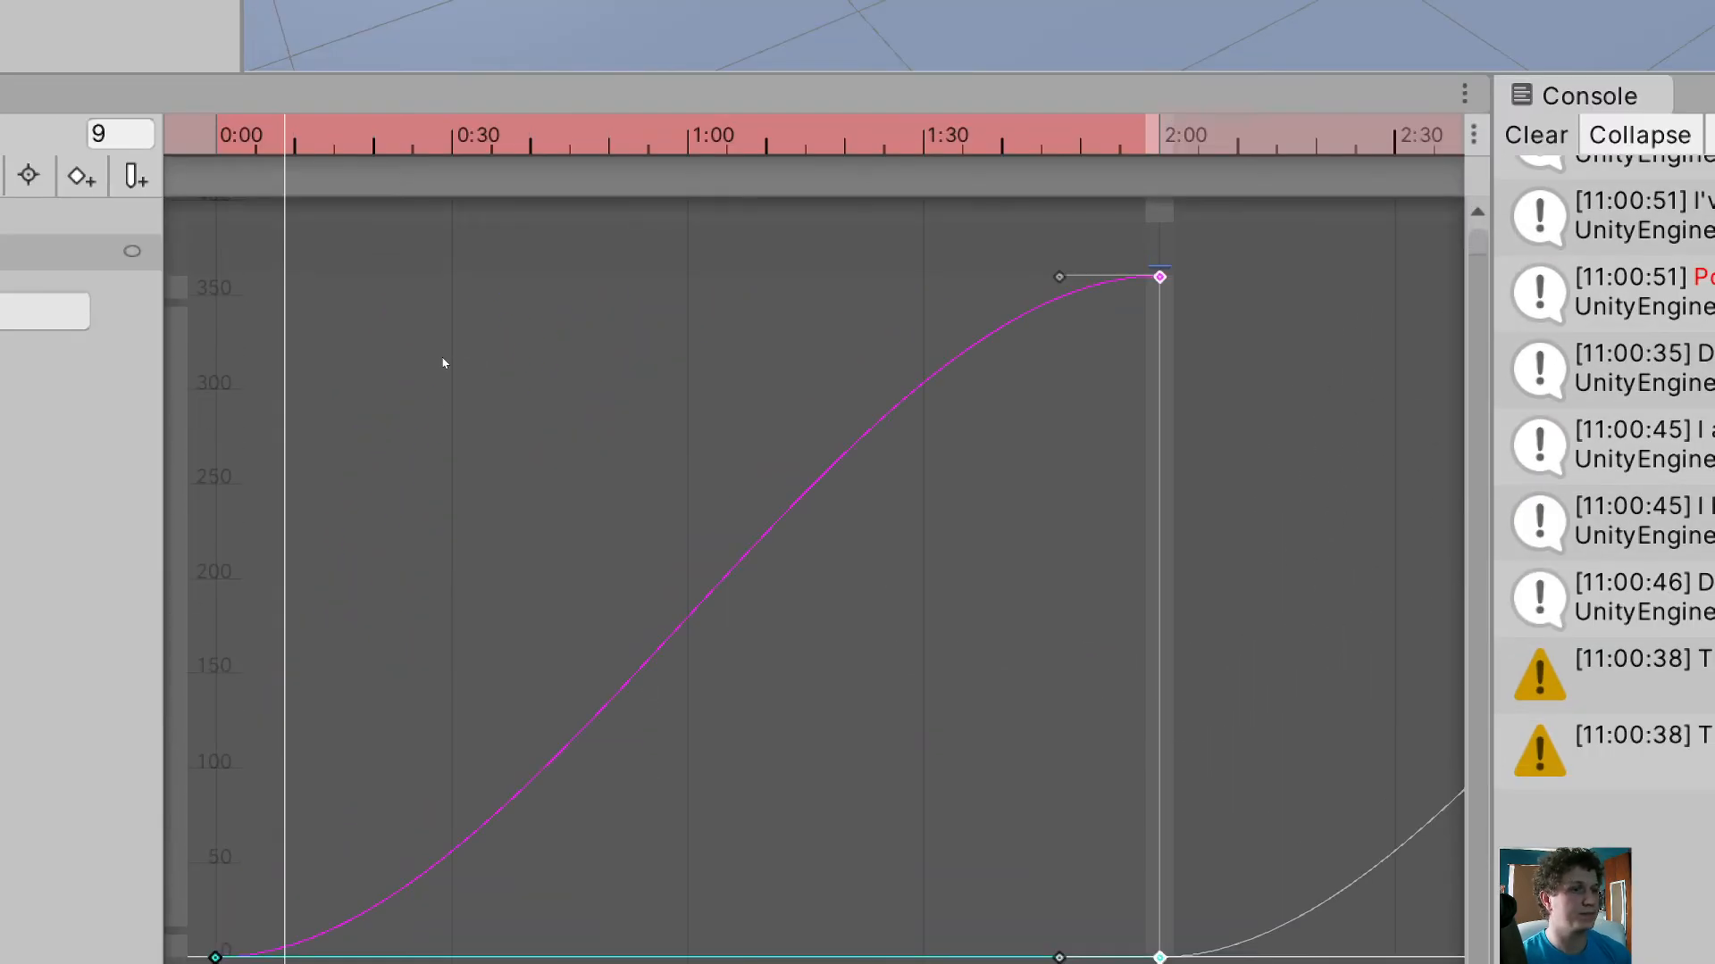
left_click(705, 914)
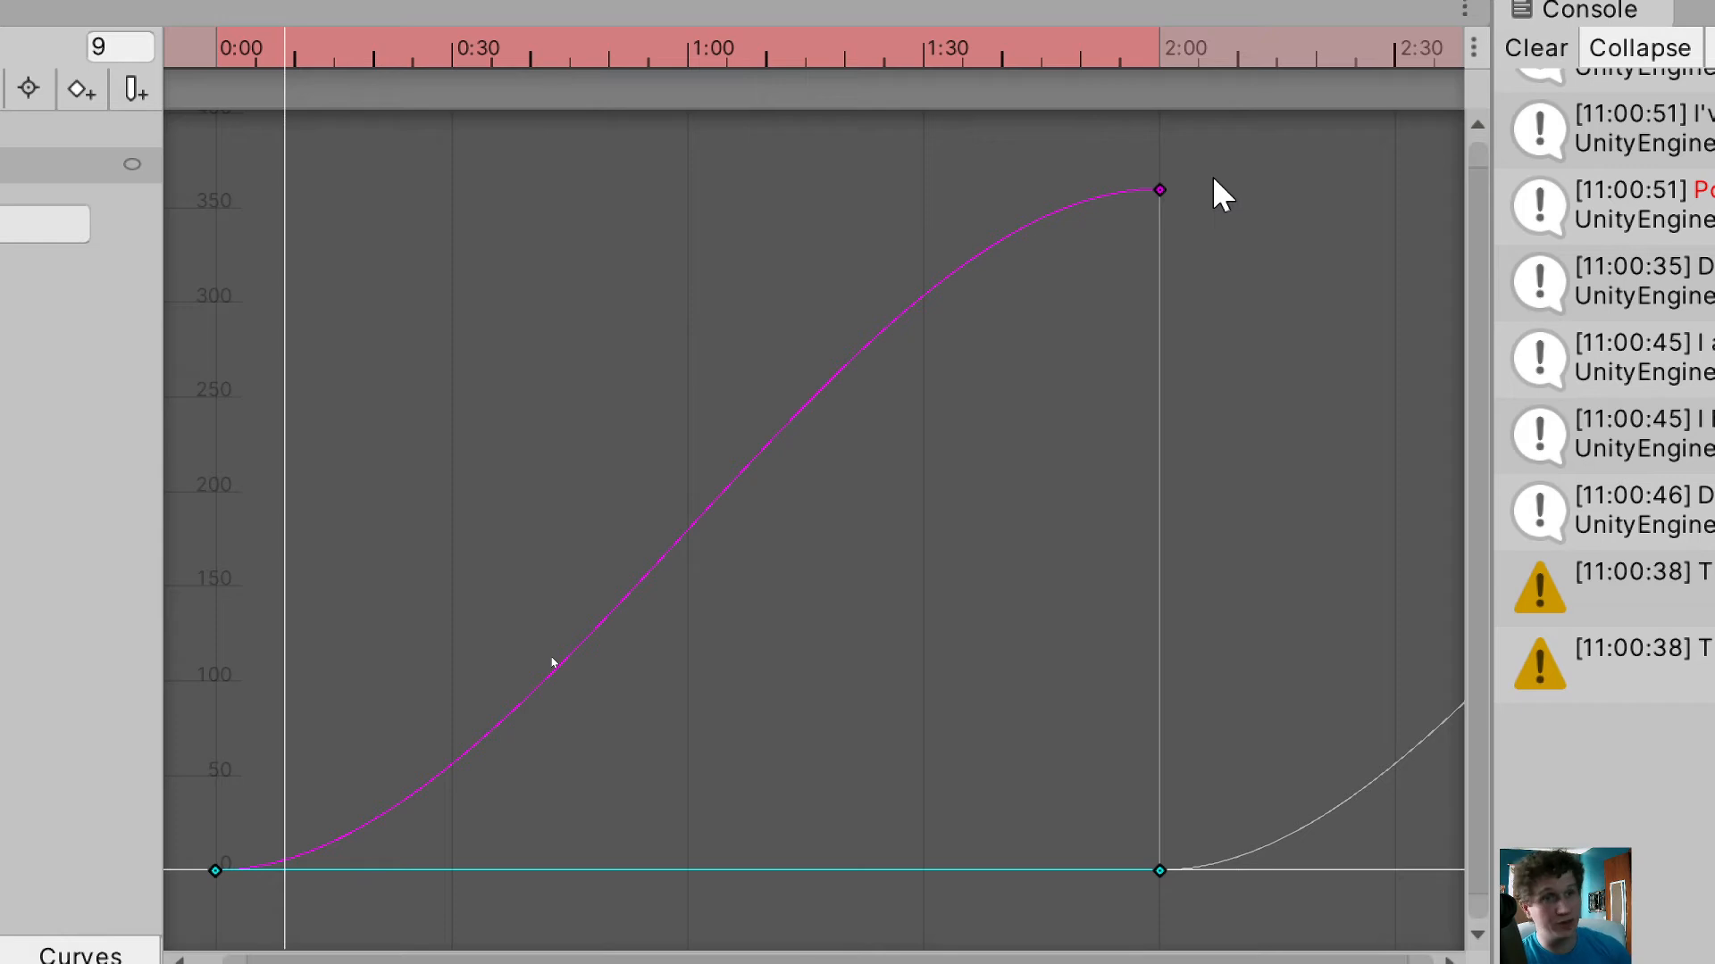
left_click_drag(1231, 159, 1069, 243)
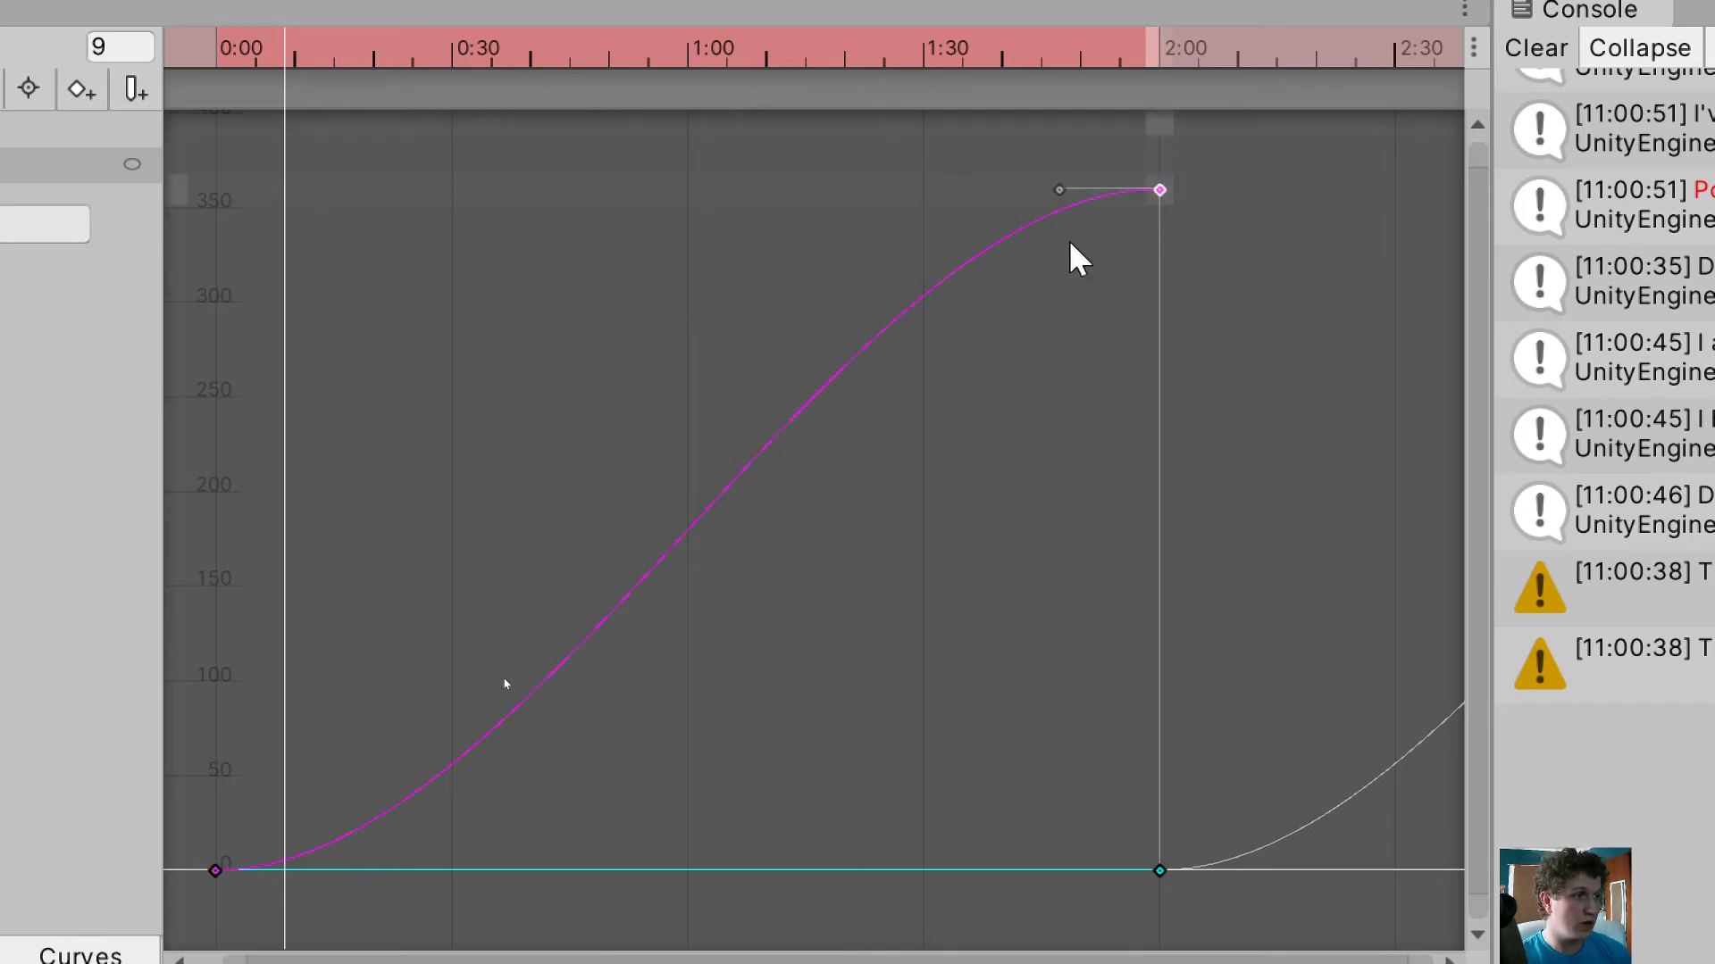
right_click(1163, 196)
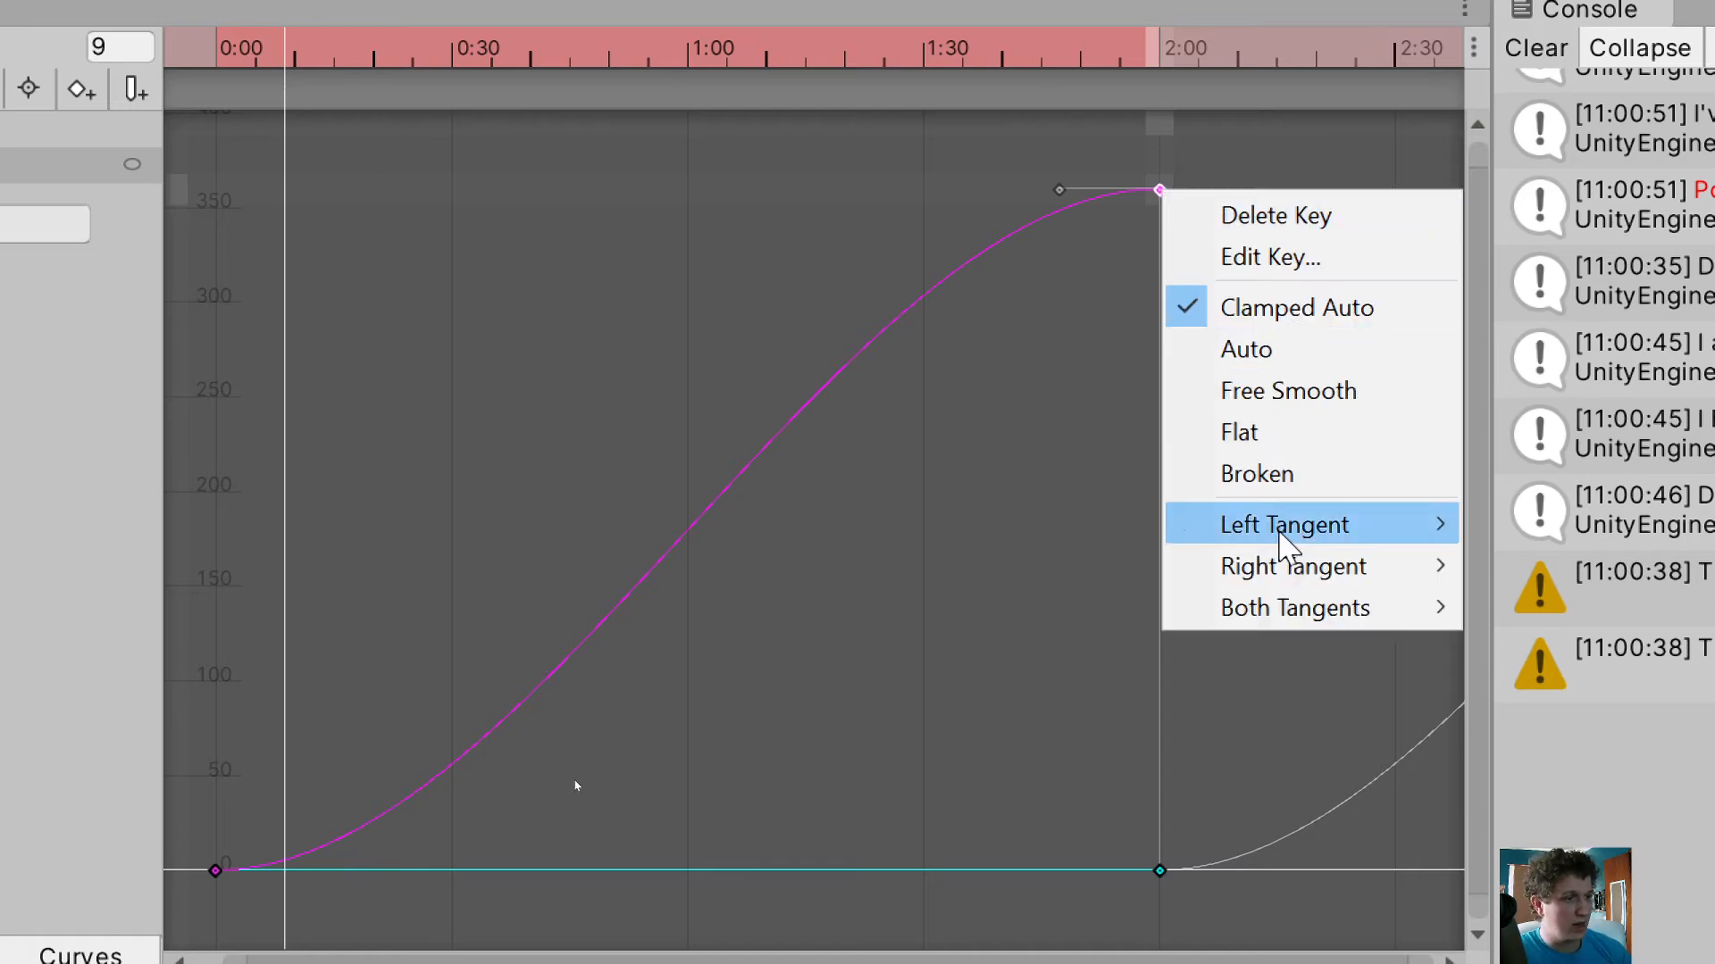
mouse_move(1304, 617)
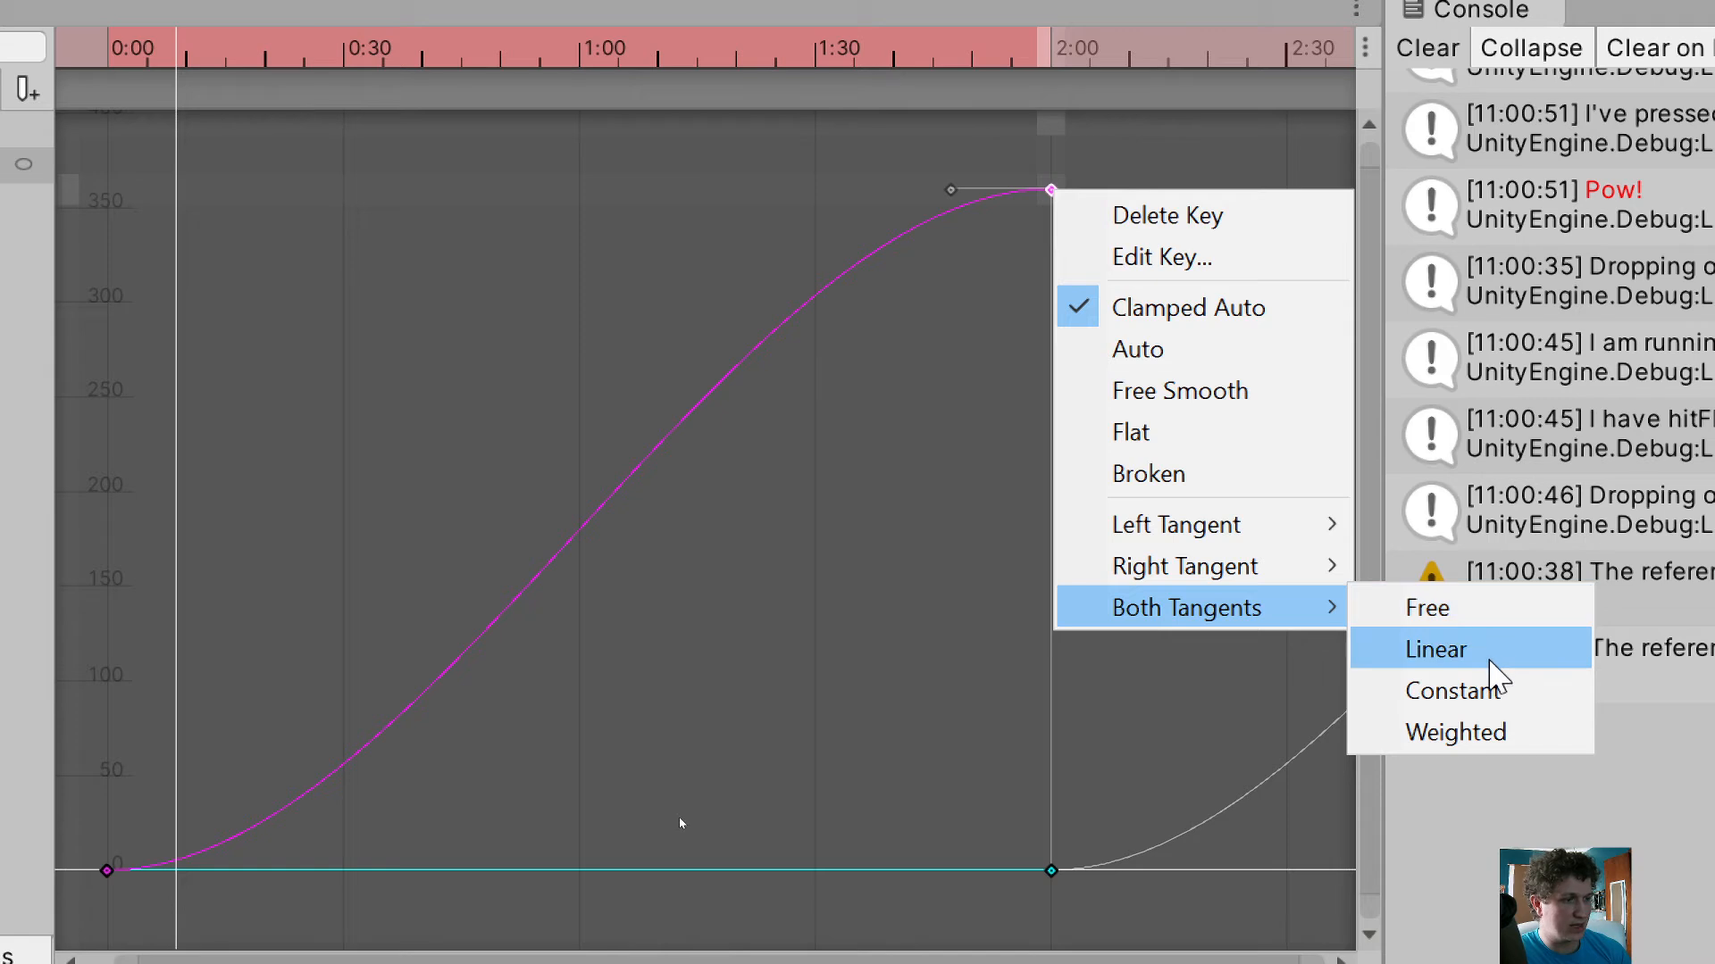
left_click(1492, 658)
Set both tangents of the rotation curve's start keys at 0:00 to Linear
left_click_drag(268, 782, 100, 899)
right_click(111, 879)
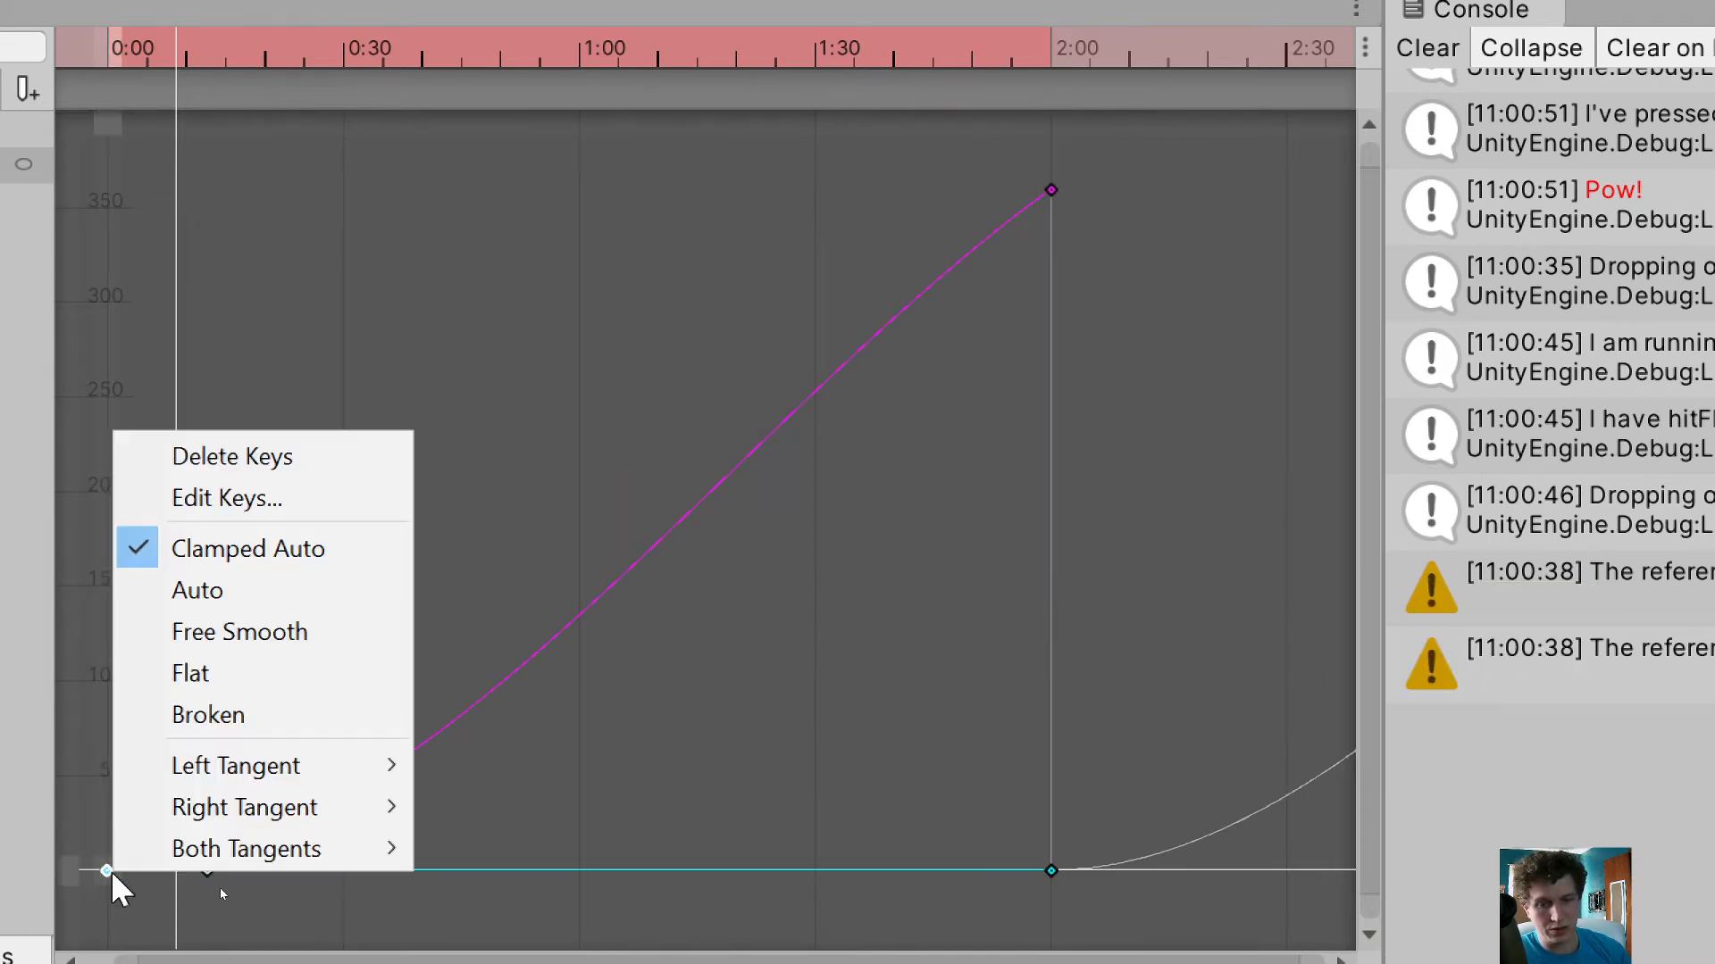
mouse_move(287, 852)
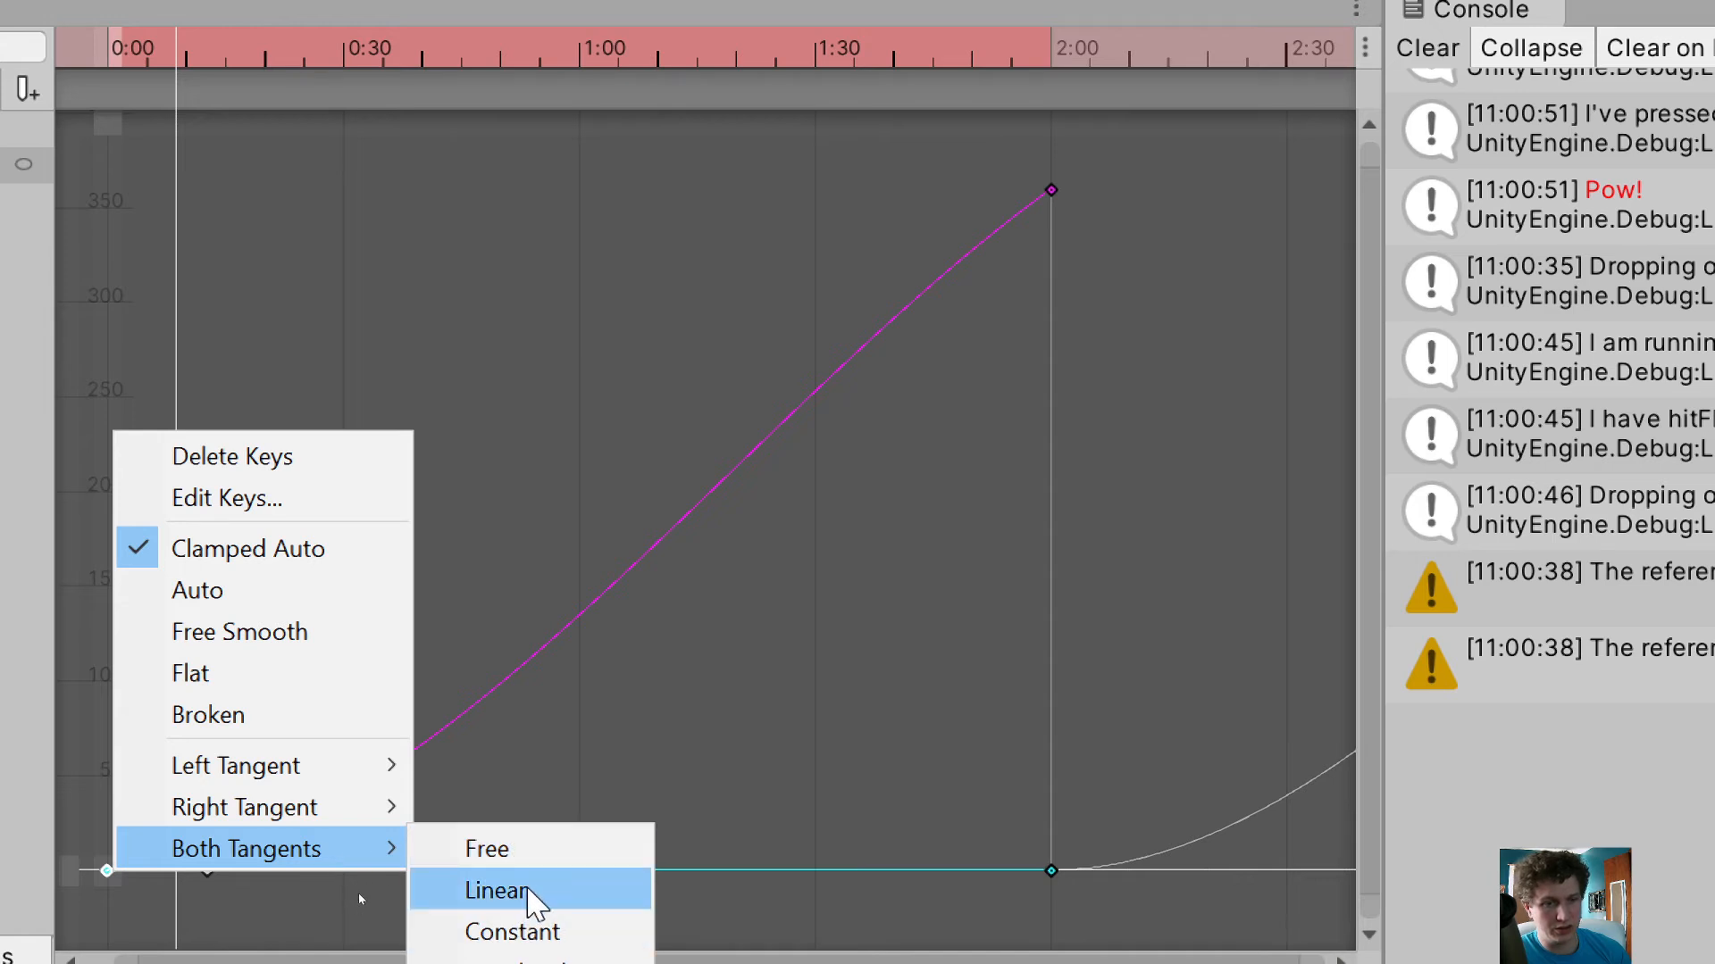
left_click(500, 890)
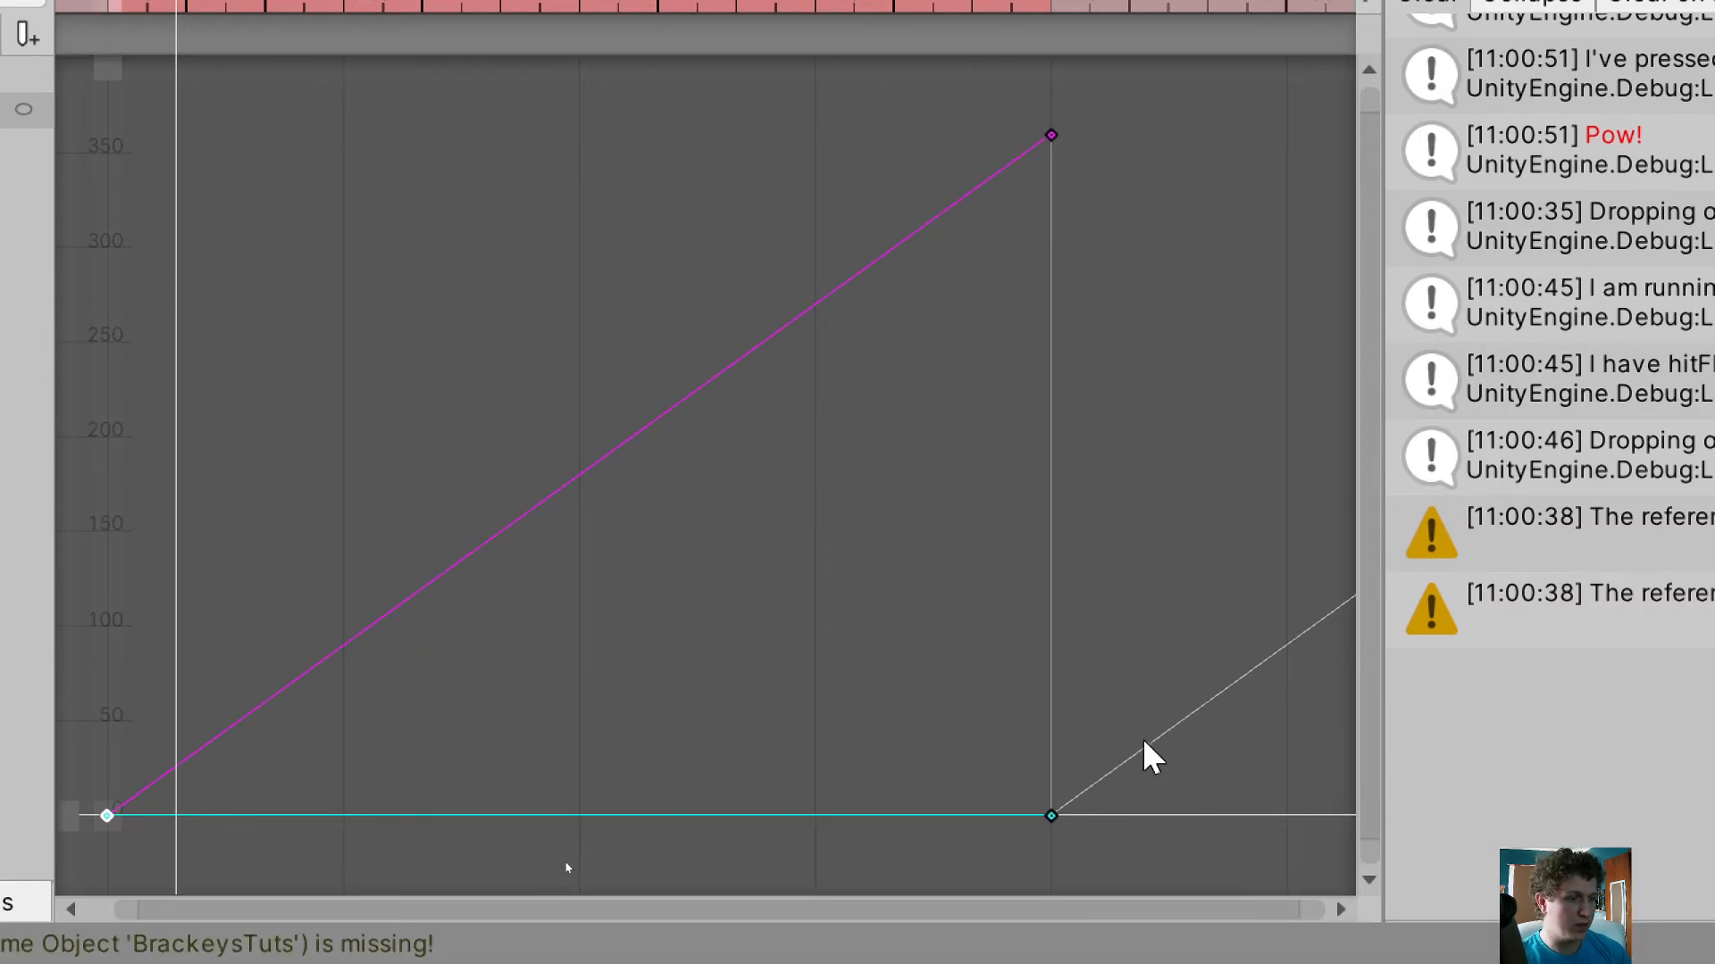
Inspect the repeating curve and preview the fan's looping spin, then turn off keyframe recording
scroll(580, 580, "down", 2)
scroll(485, 581, "down", 5)
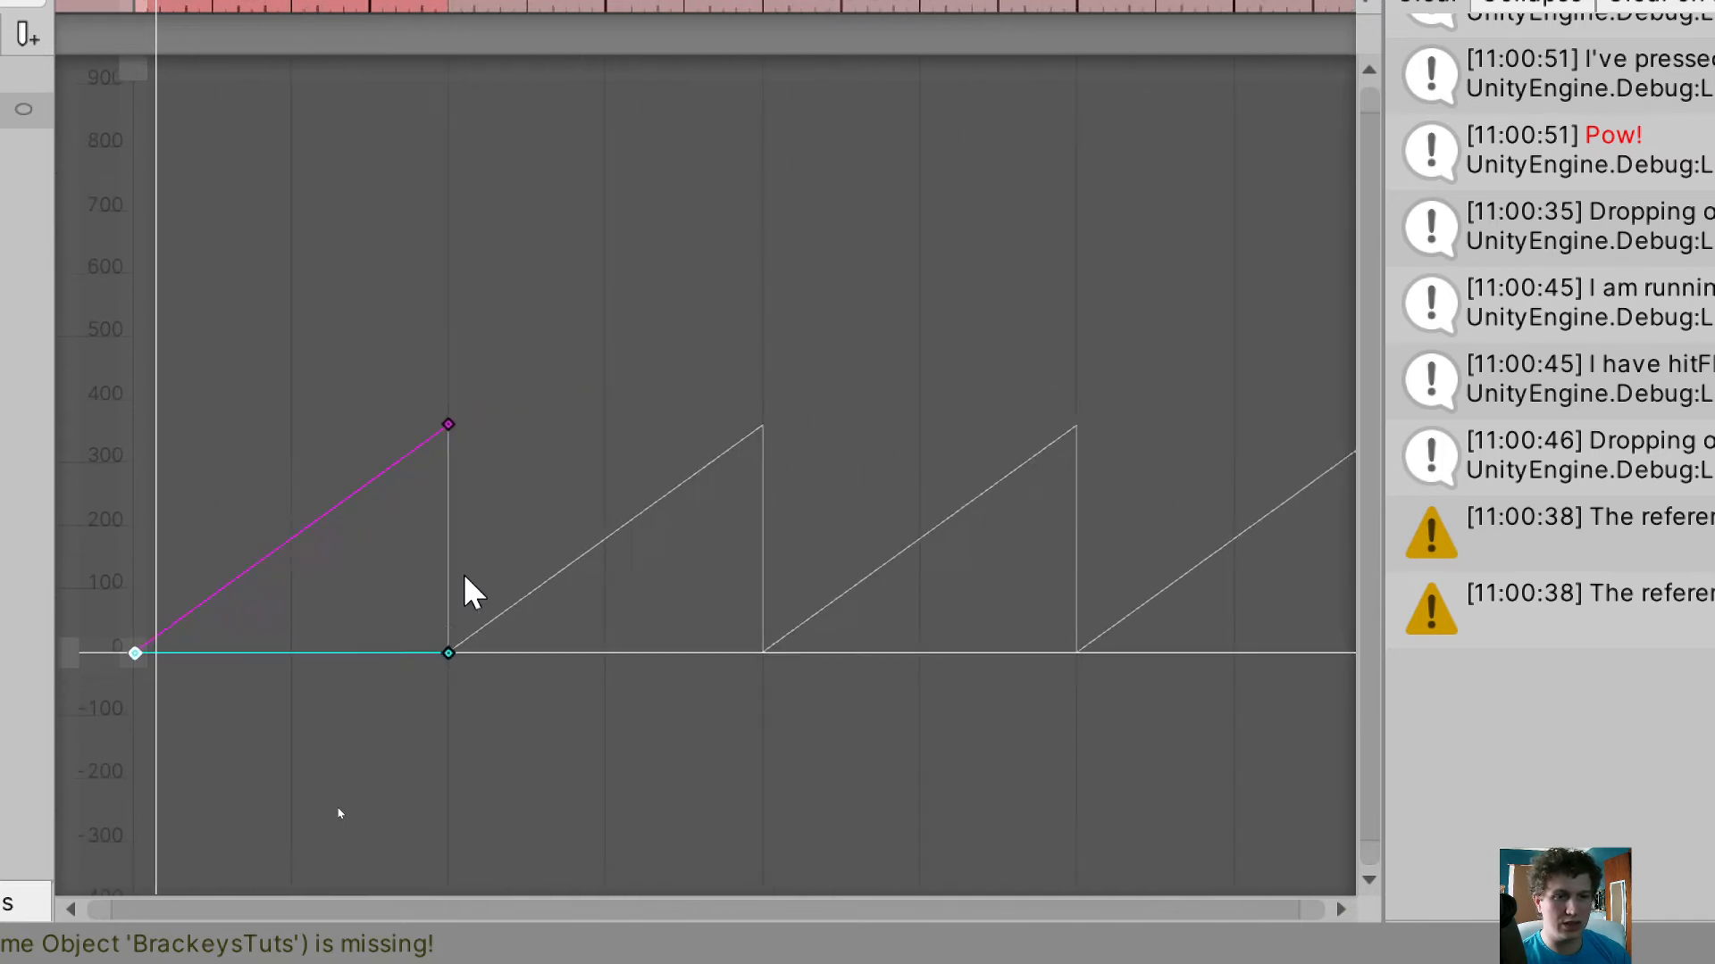
middle_click_drag(464, 576, 379, 588)
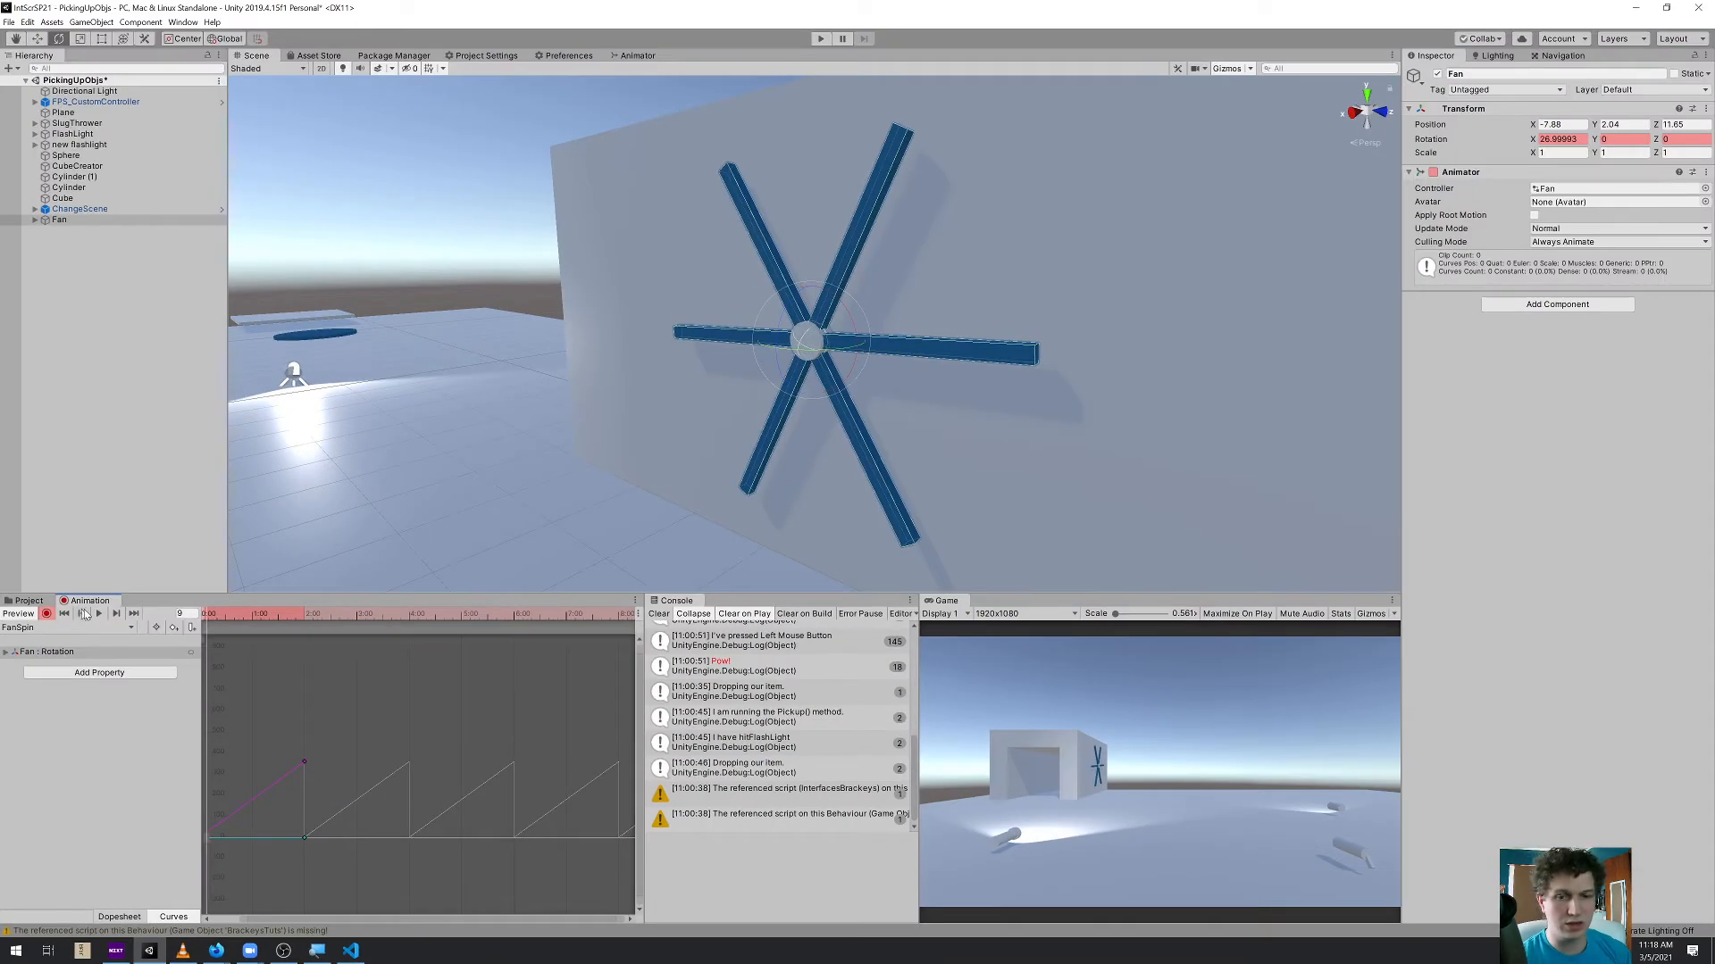
left_click(99, 614)
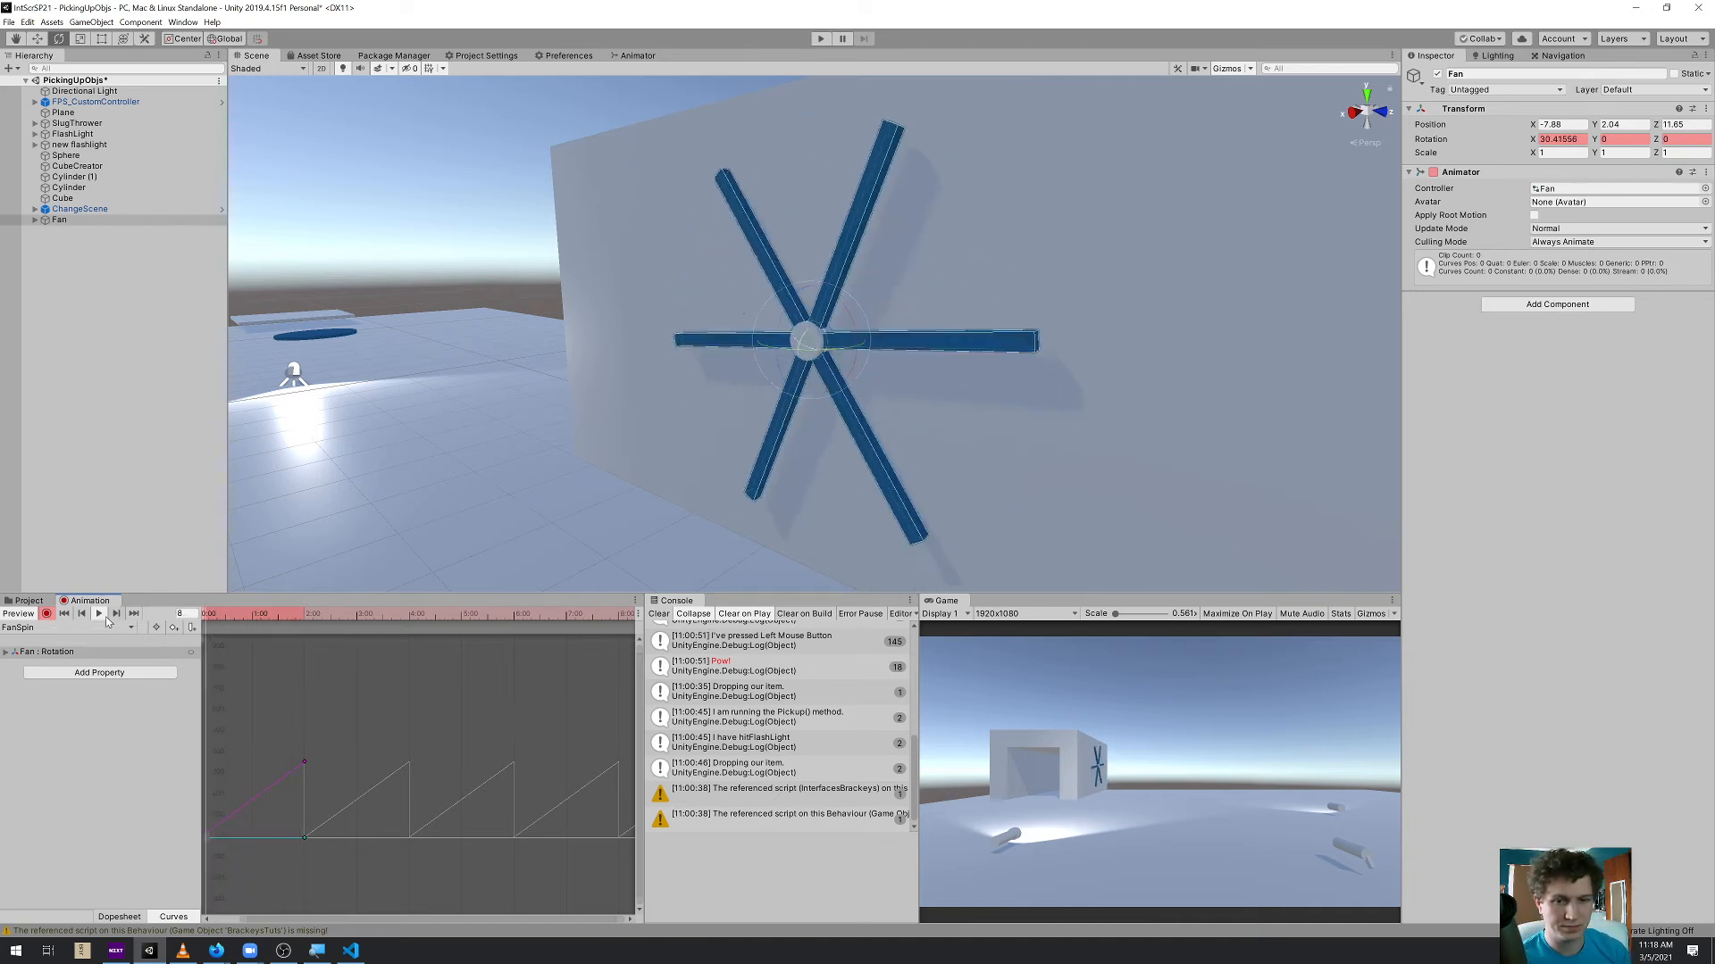
left_click(99, 613)
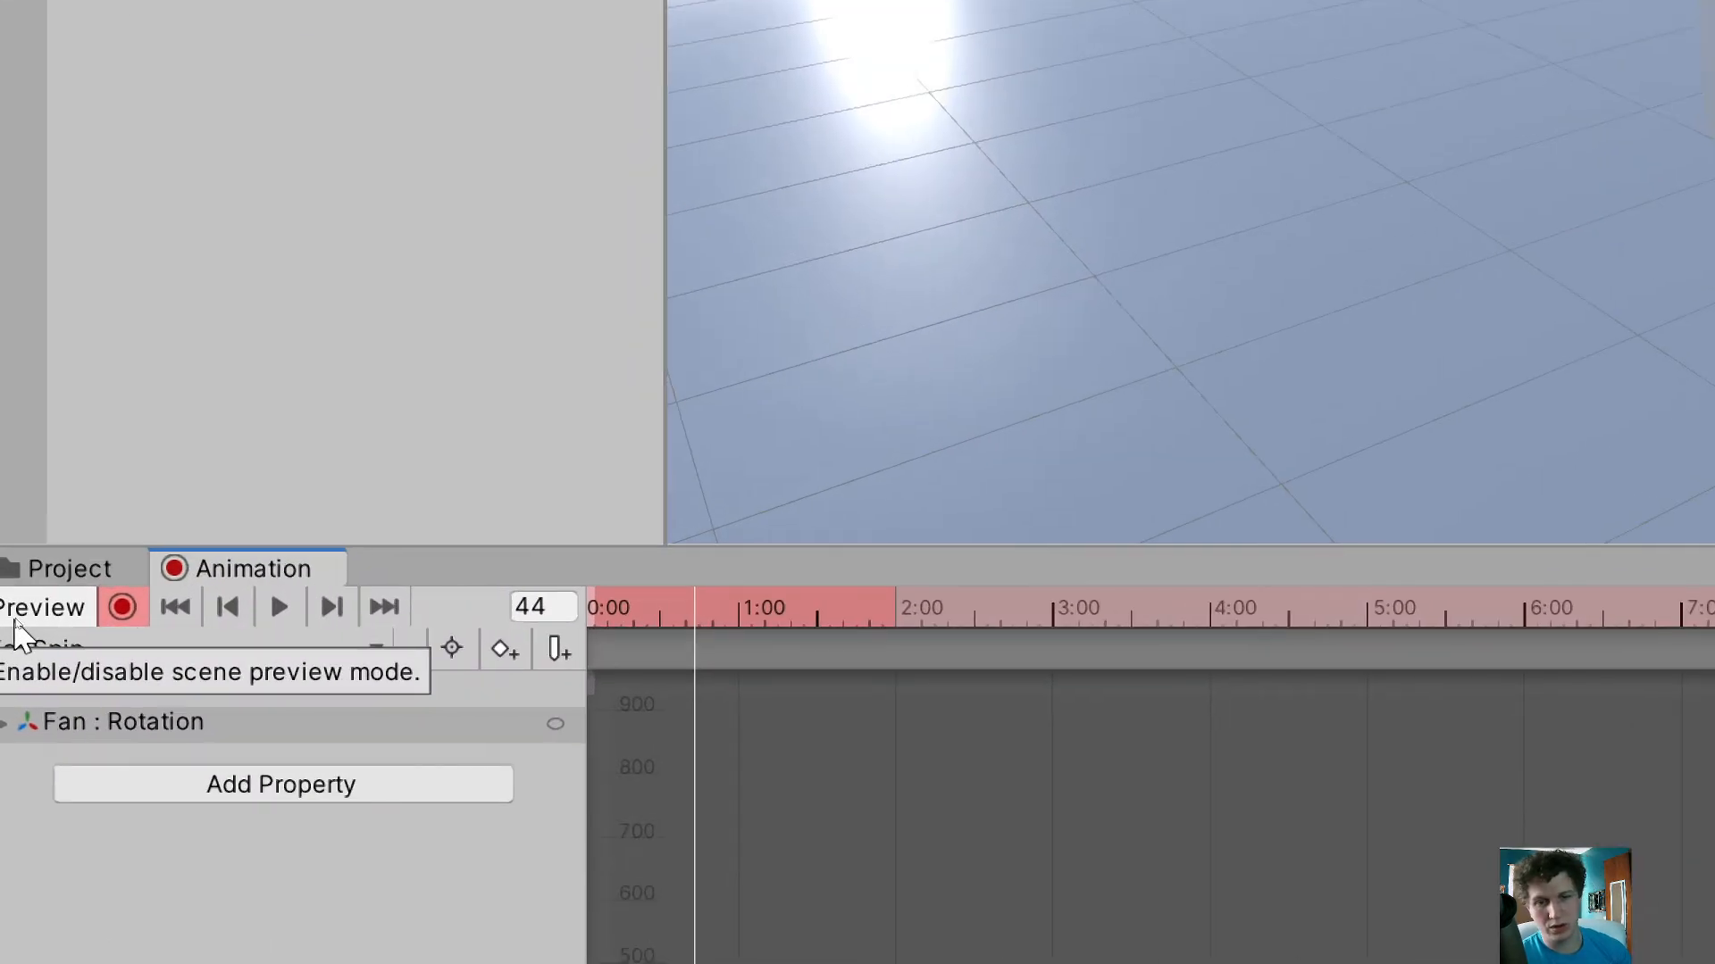
left_click(133, 615)
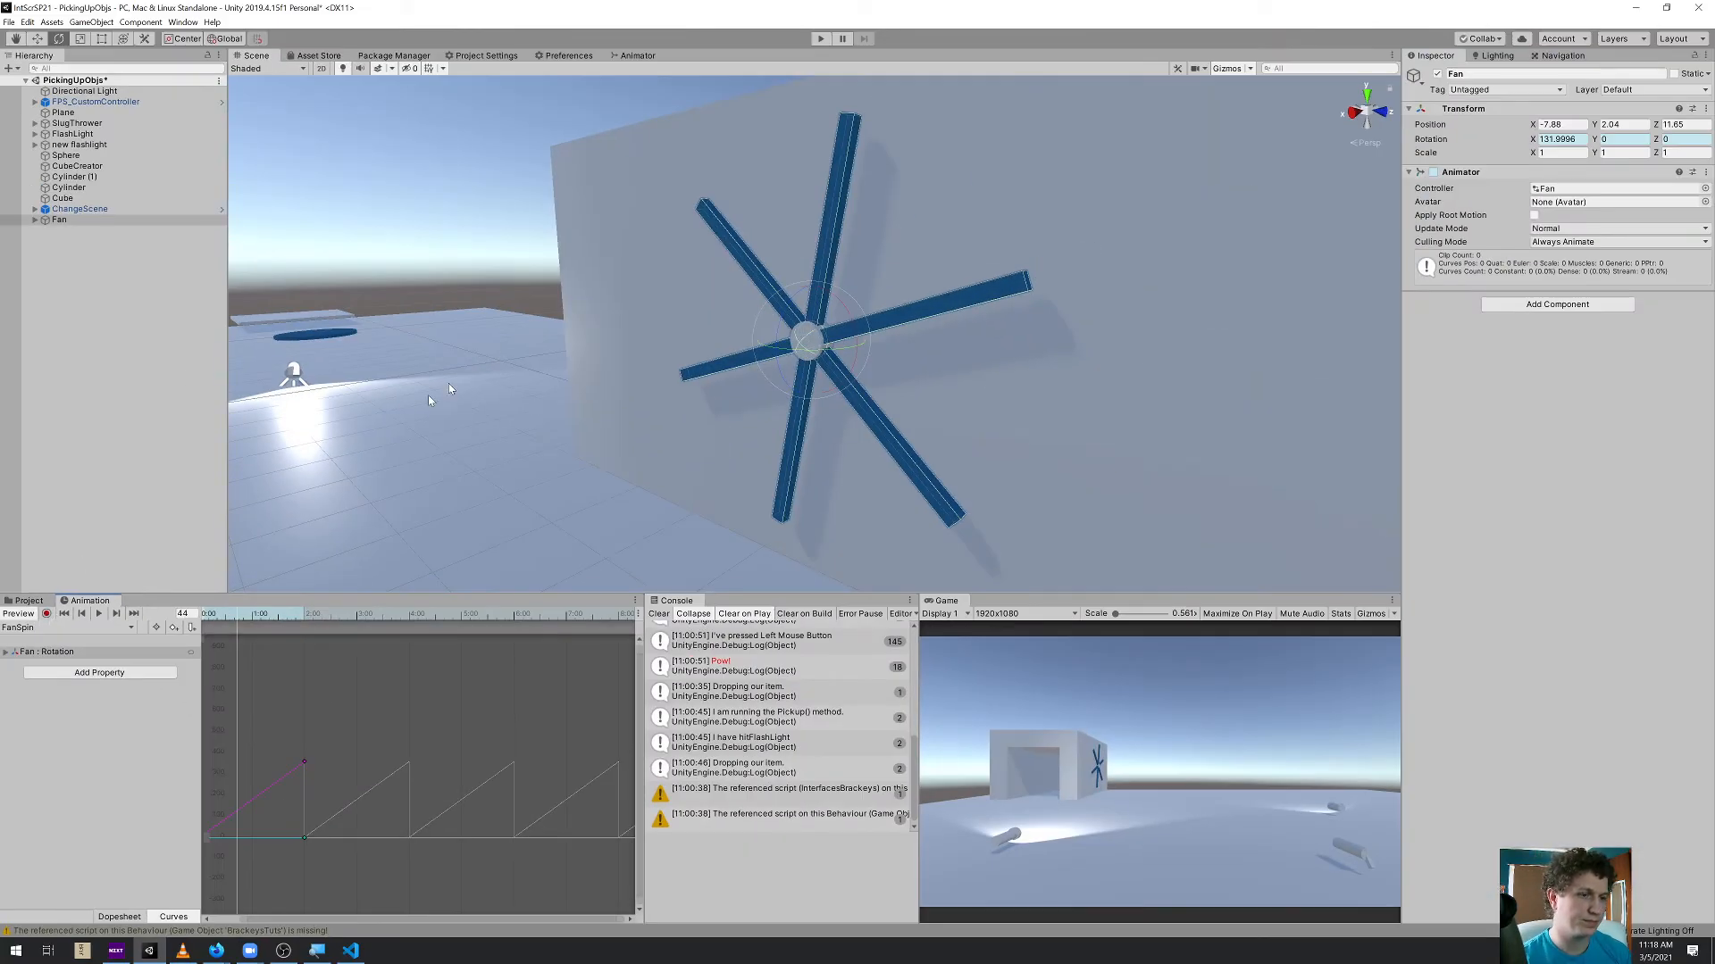
Add a cube, place it on the ground in front of the fan wall, and set its X scale to 3
left_click_drag(427, 394, 627, 416, "alt")
scroll(723, 415, "down", 8)
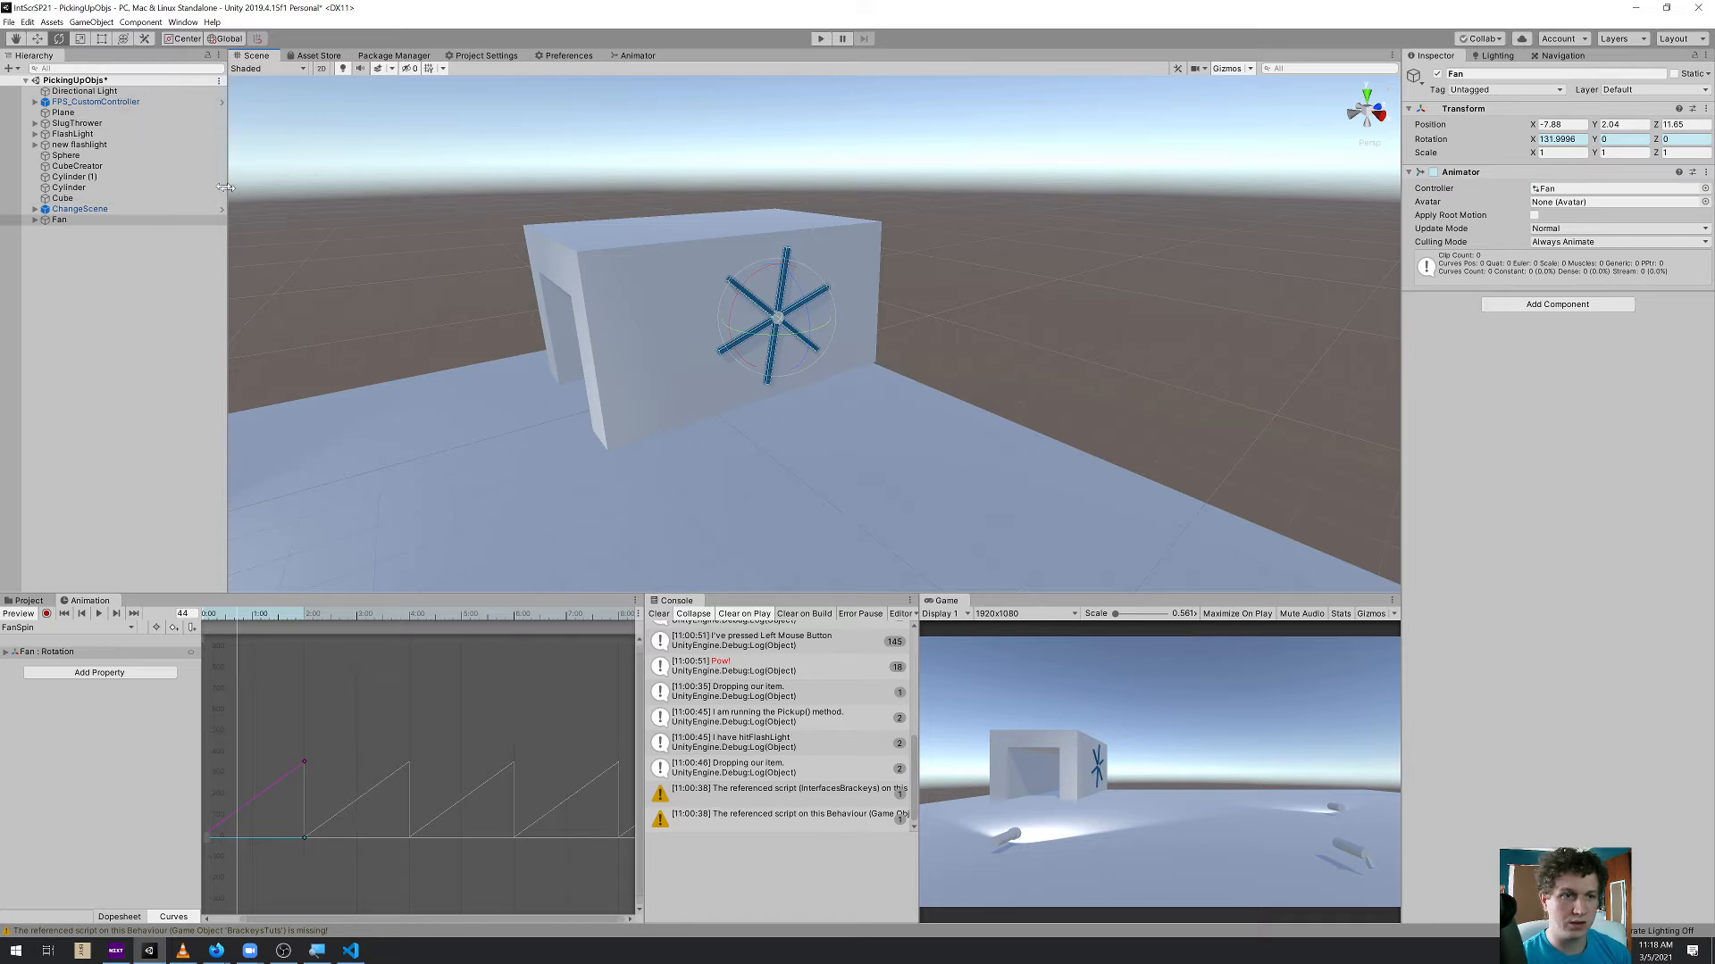
left_click(111, 23)
mouse_move(205, 78)
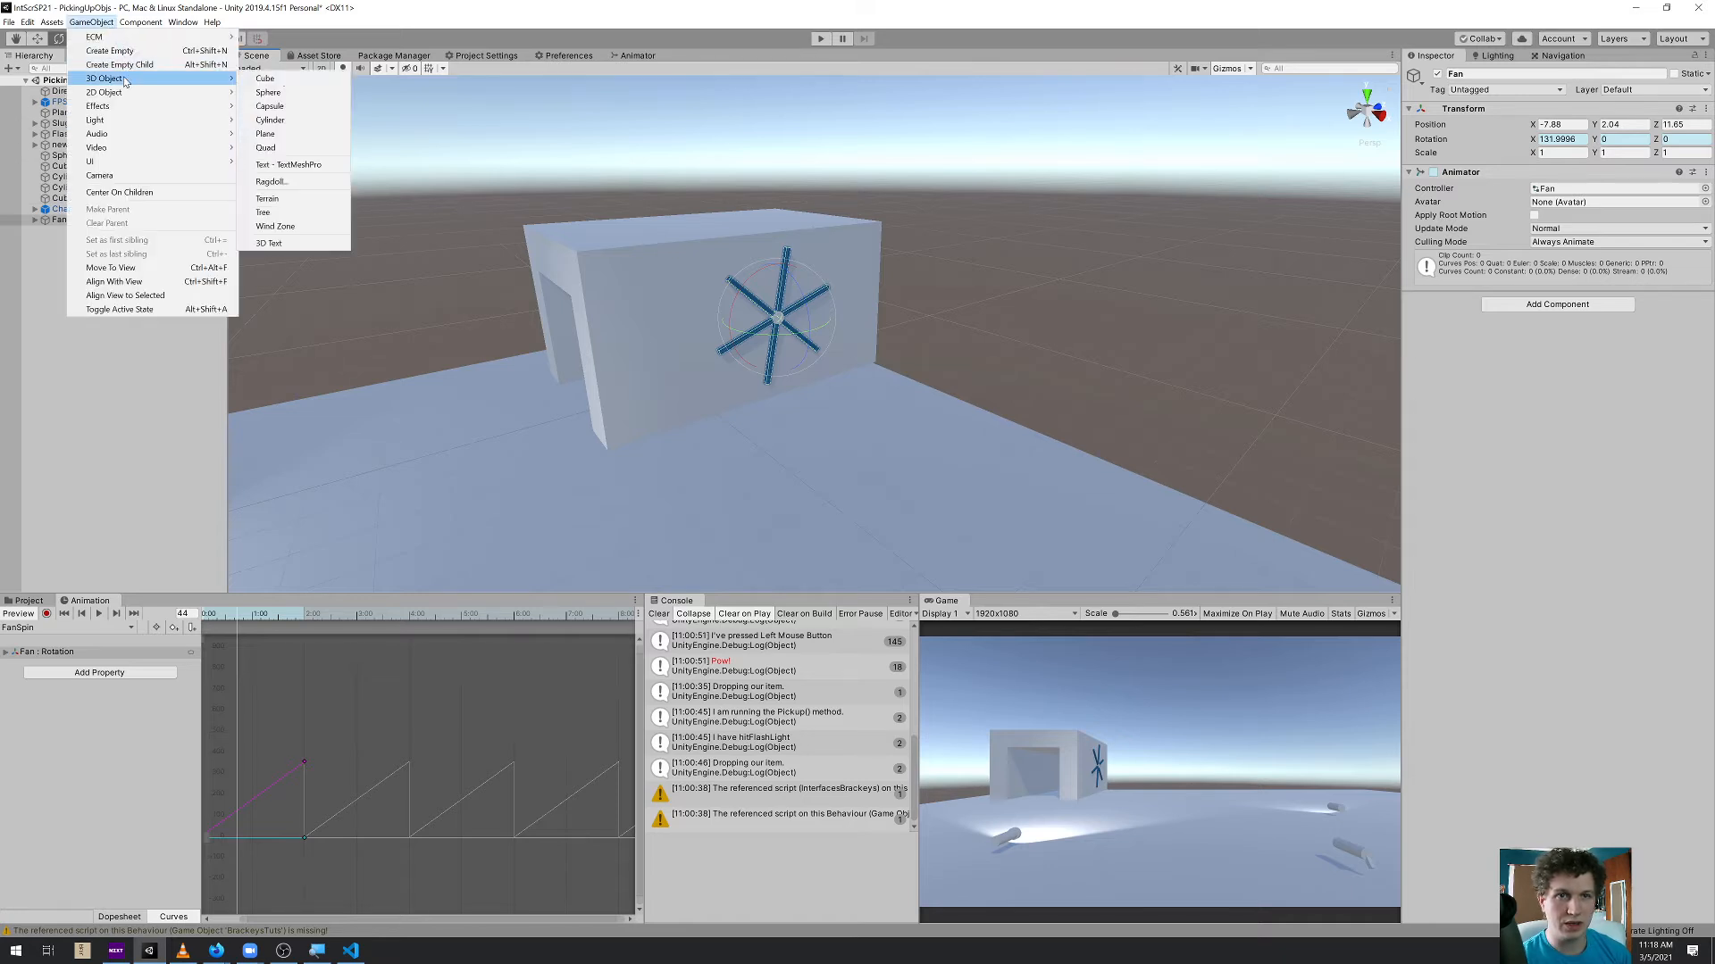
left_click(272, 79)
key("w")
left_click_drag(812, 348, 665, 482, "ctrl+shift")
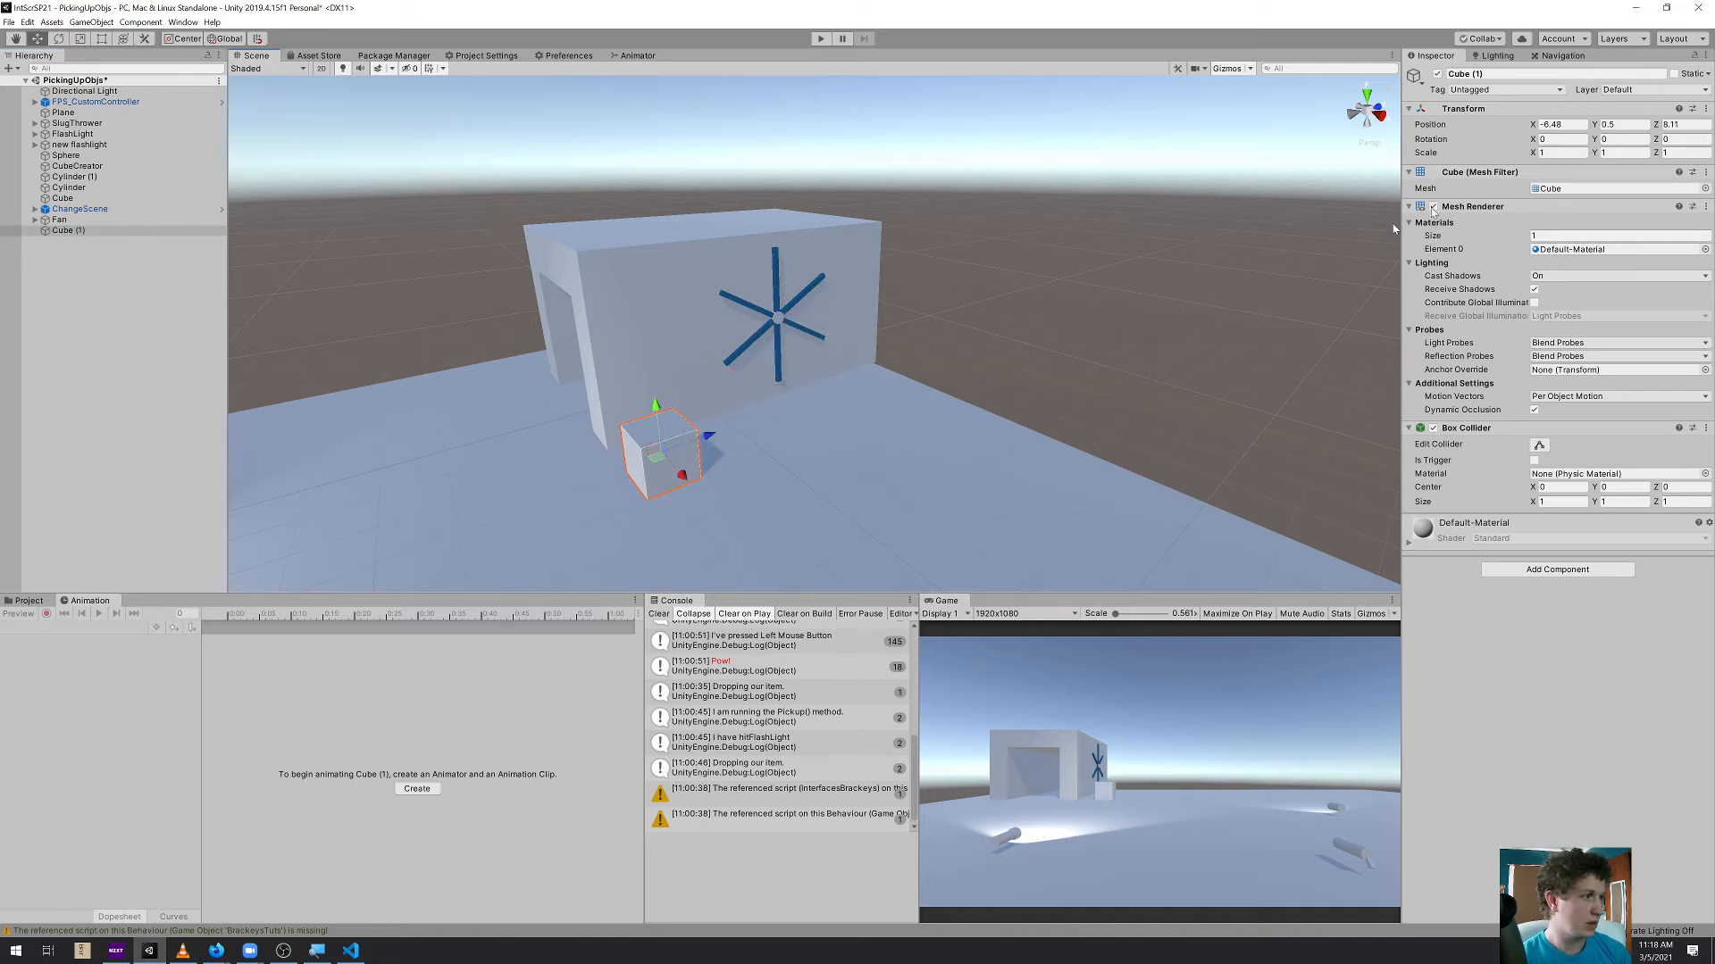
type("3")
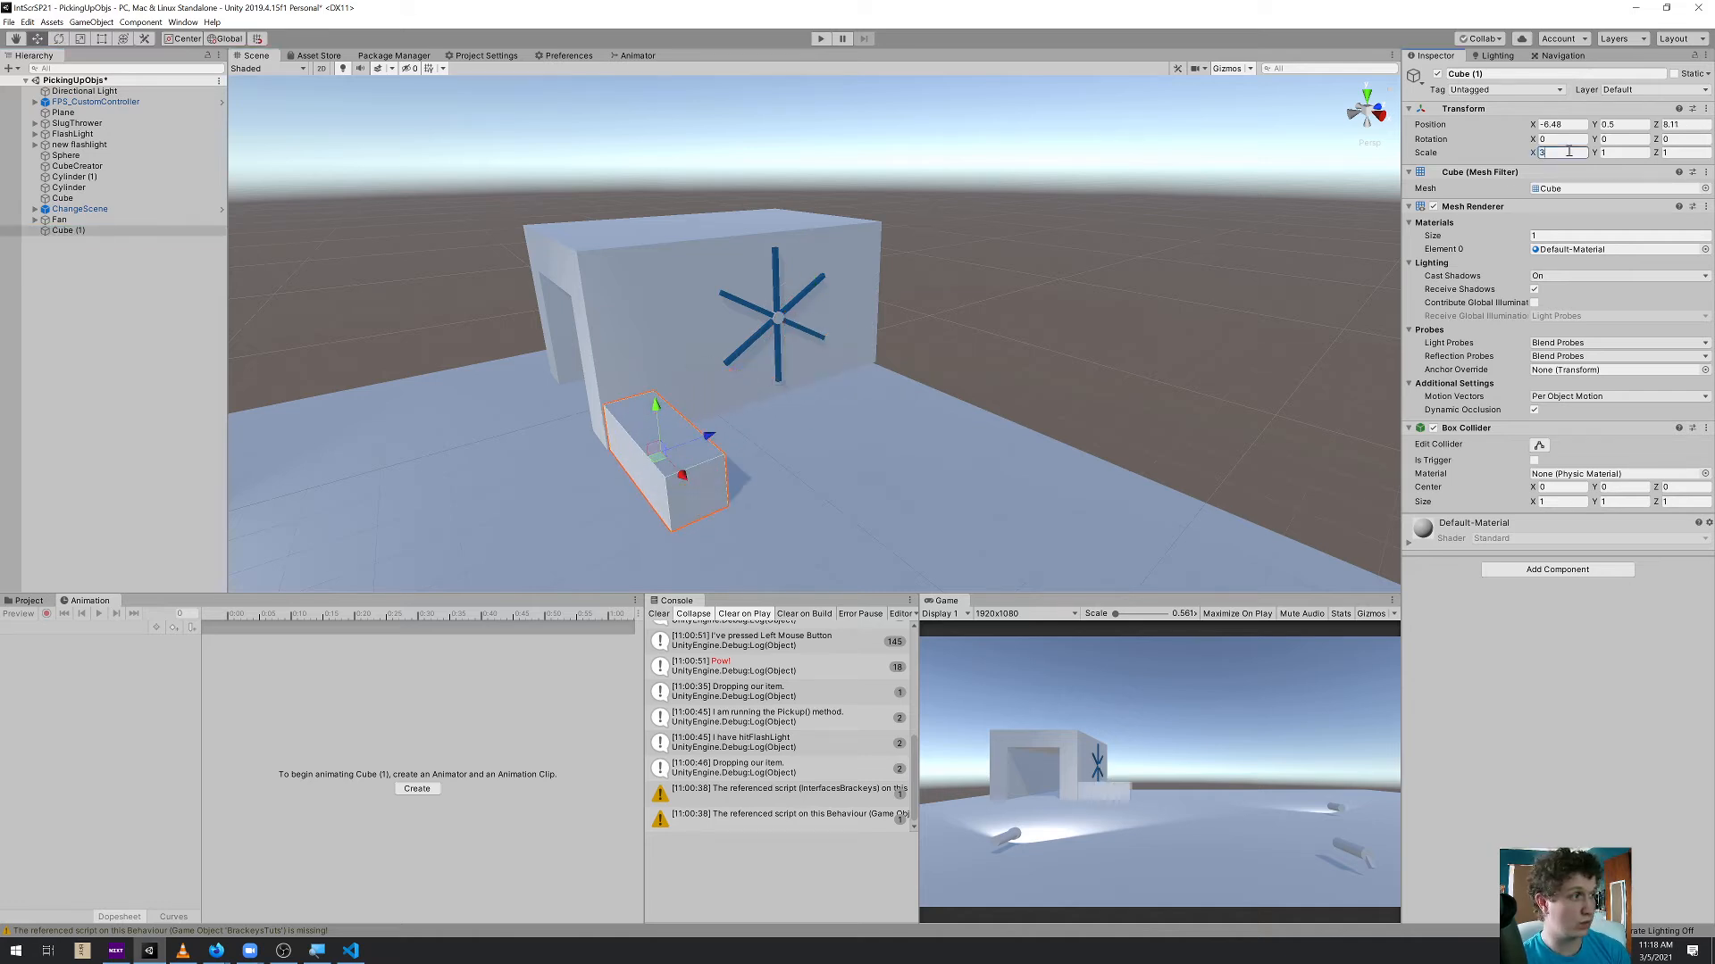
type(".5")
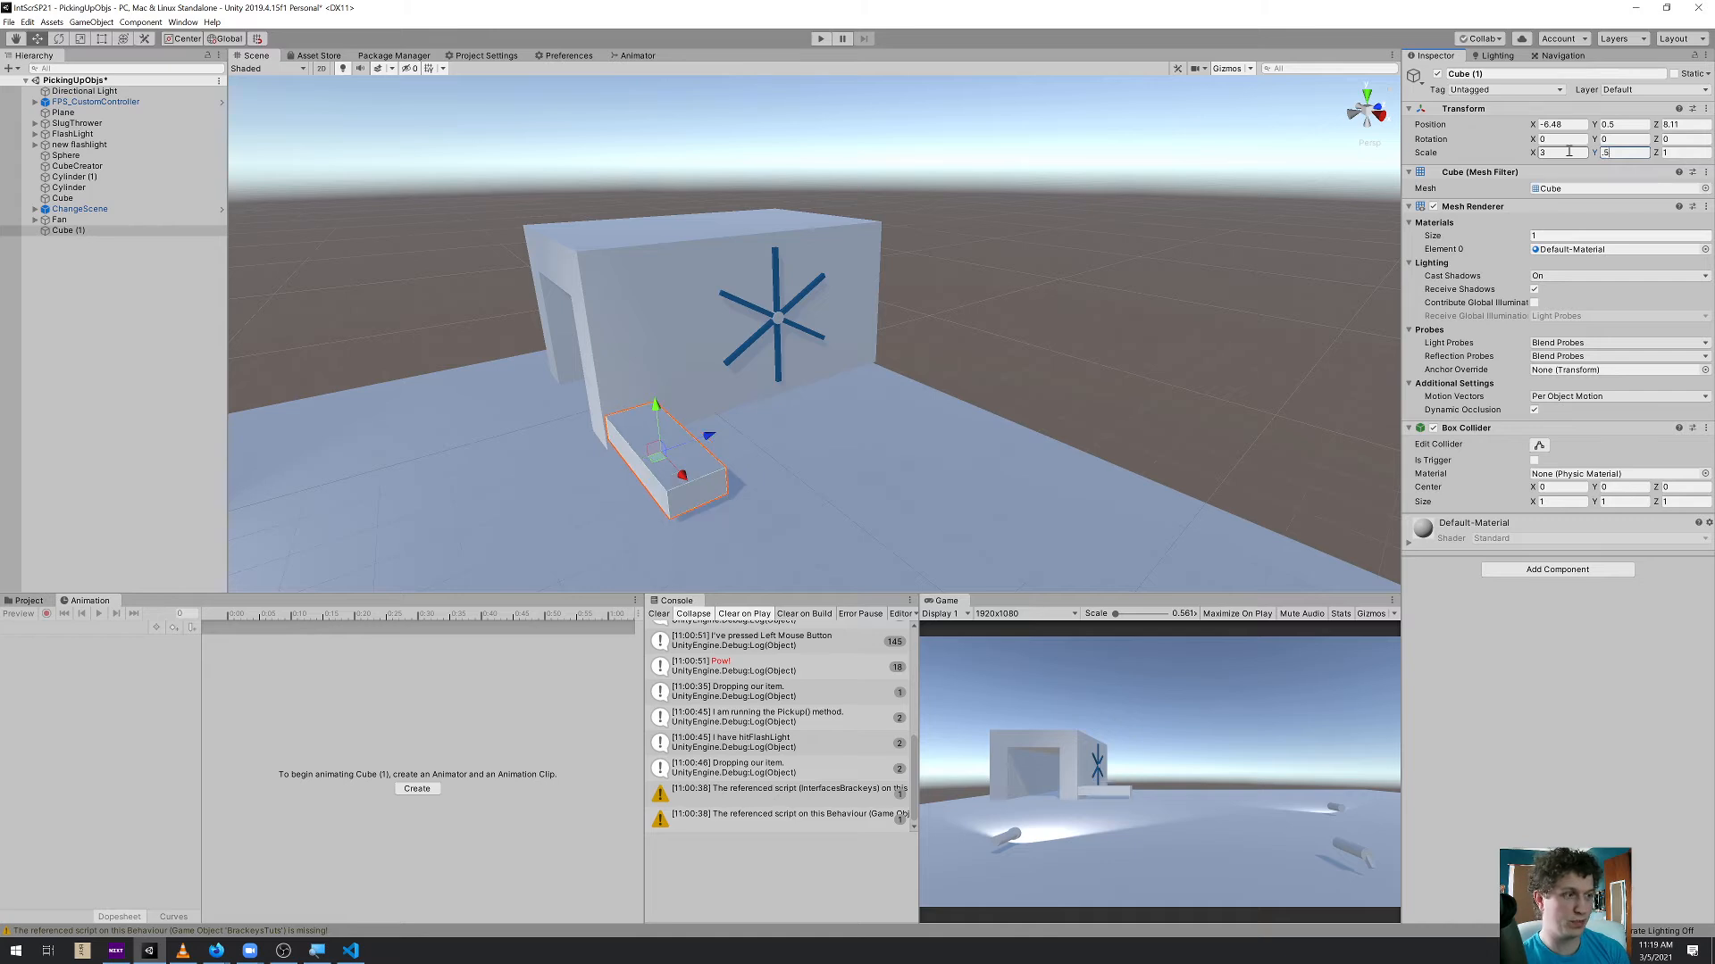
type("3")
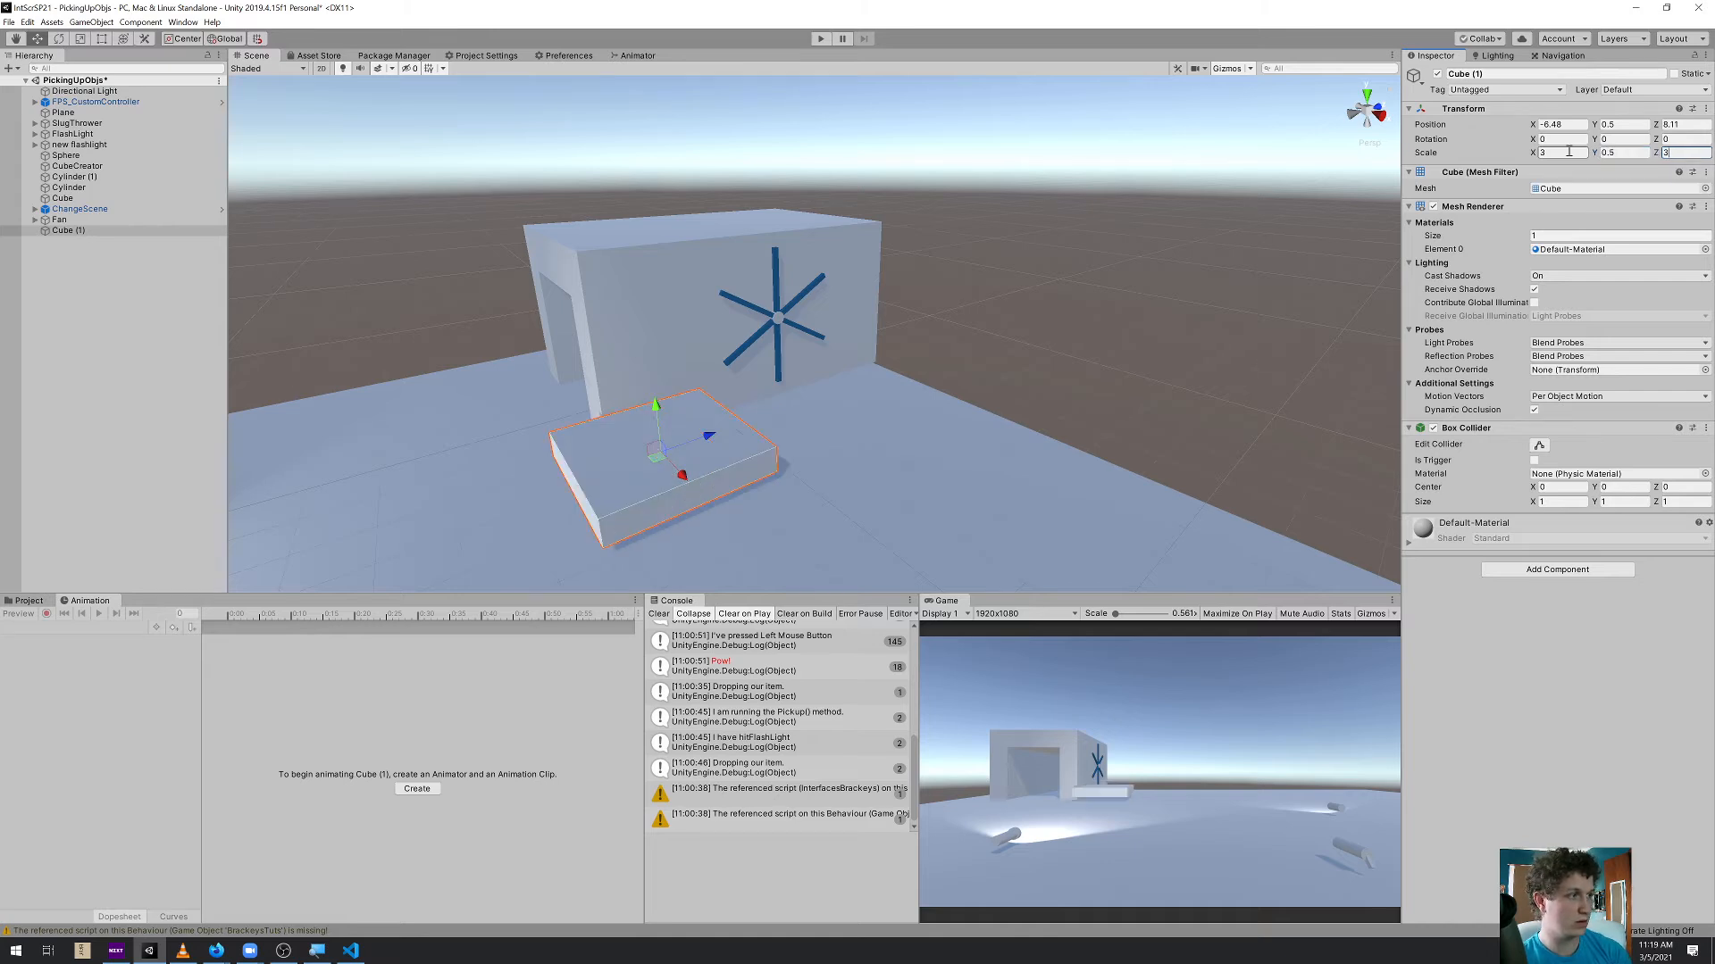
Set the new cube's Y scale to 0.5 and Z scale to 3, then snap it against the fan wall at ground level
left_click_drag(829, 440, 800, 379, "alt")
left_click_drag(543, 439, 612, 463)
left_click(606, 444)
key("v")
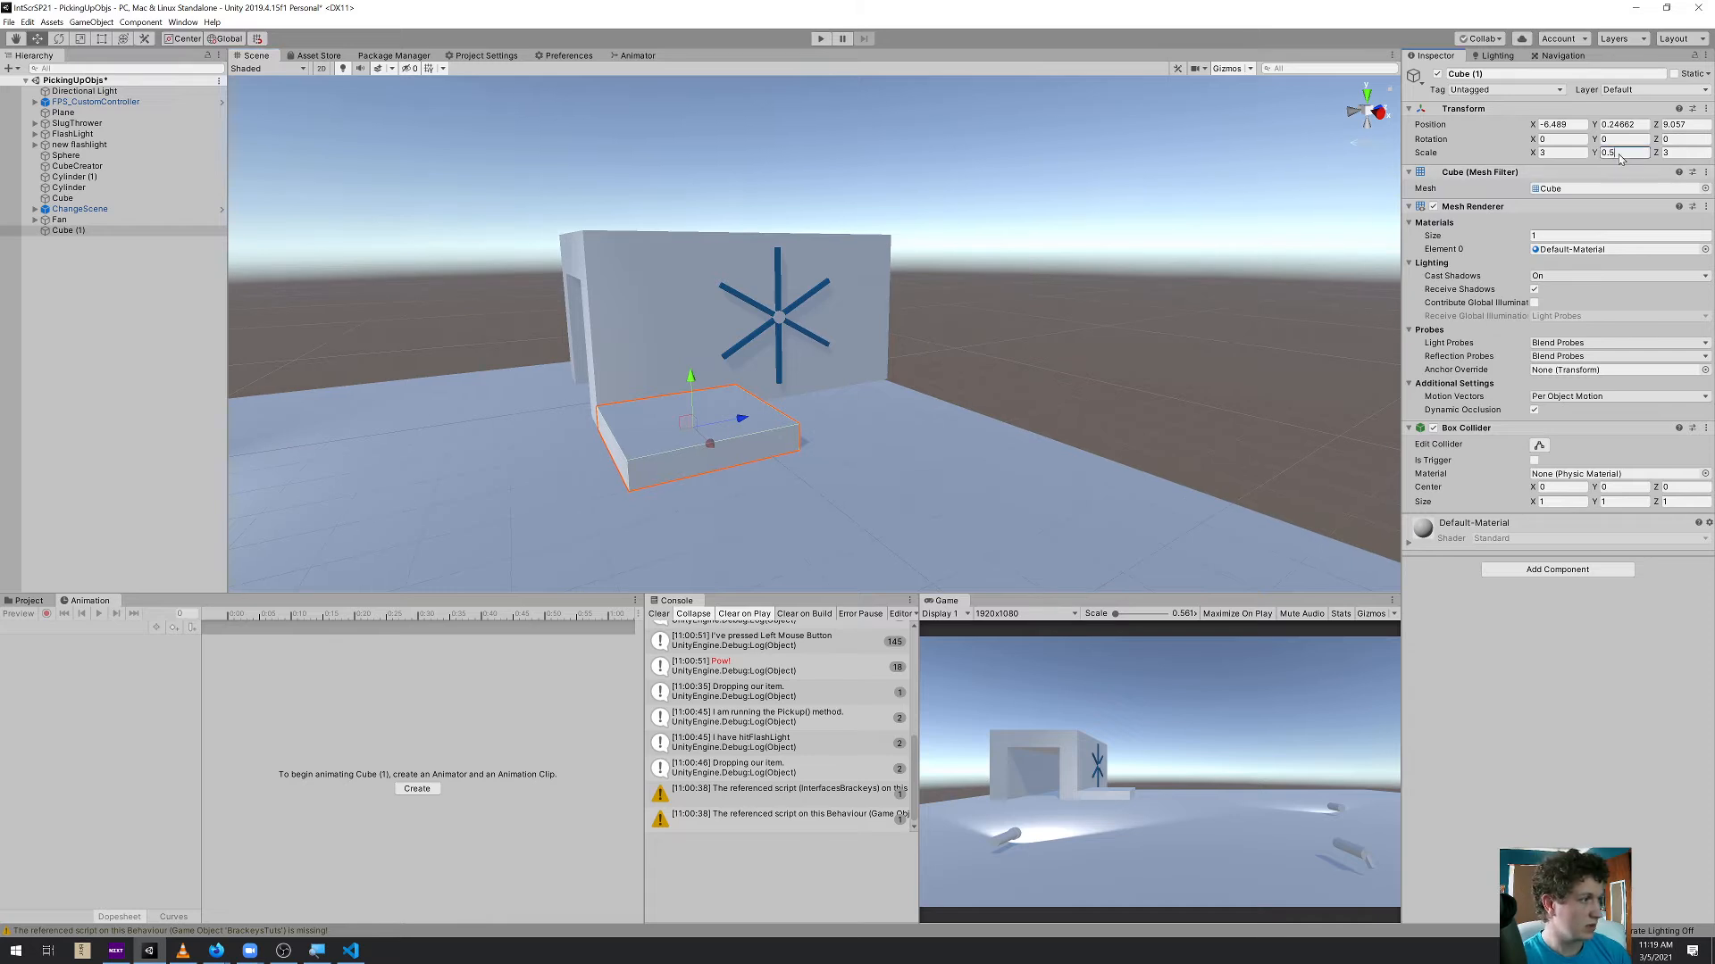
Set the slab's Y scale to 0.3 and lower it onto the ground beside the wall at about Y 0.2
type("3")
key("Tab")
left_click_drag(1018, 409, 716, 436, "alt")
key("v")
left_click_drag(824, 385, 866, 422)
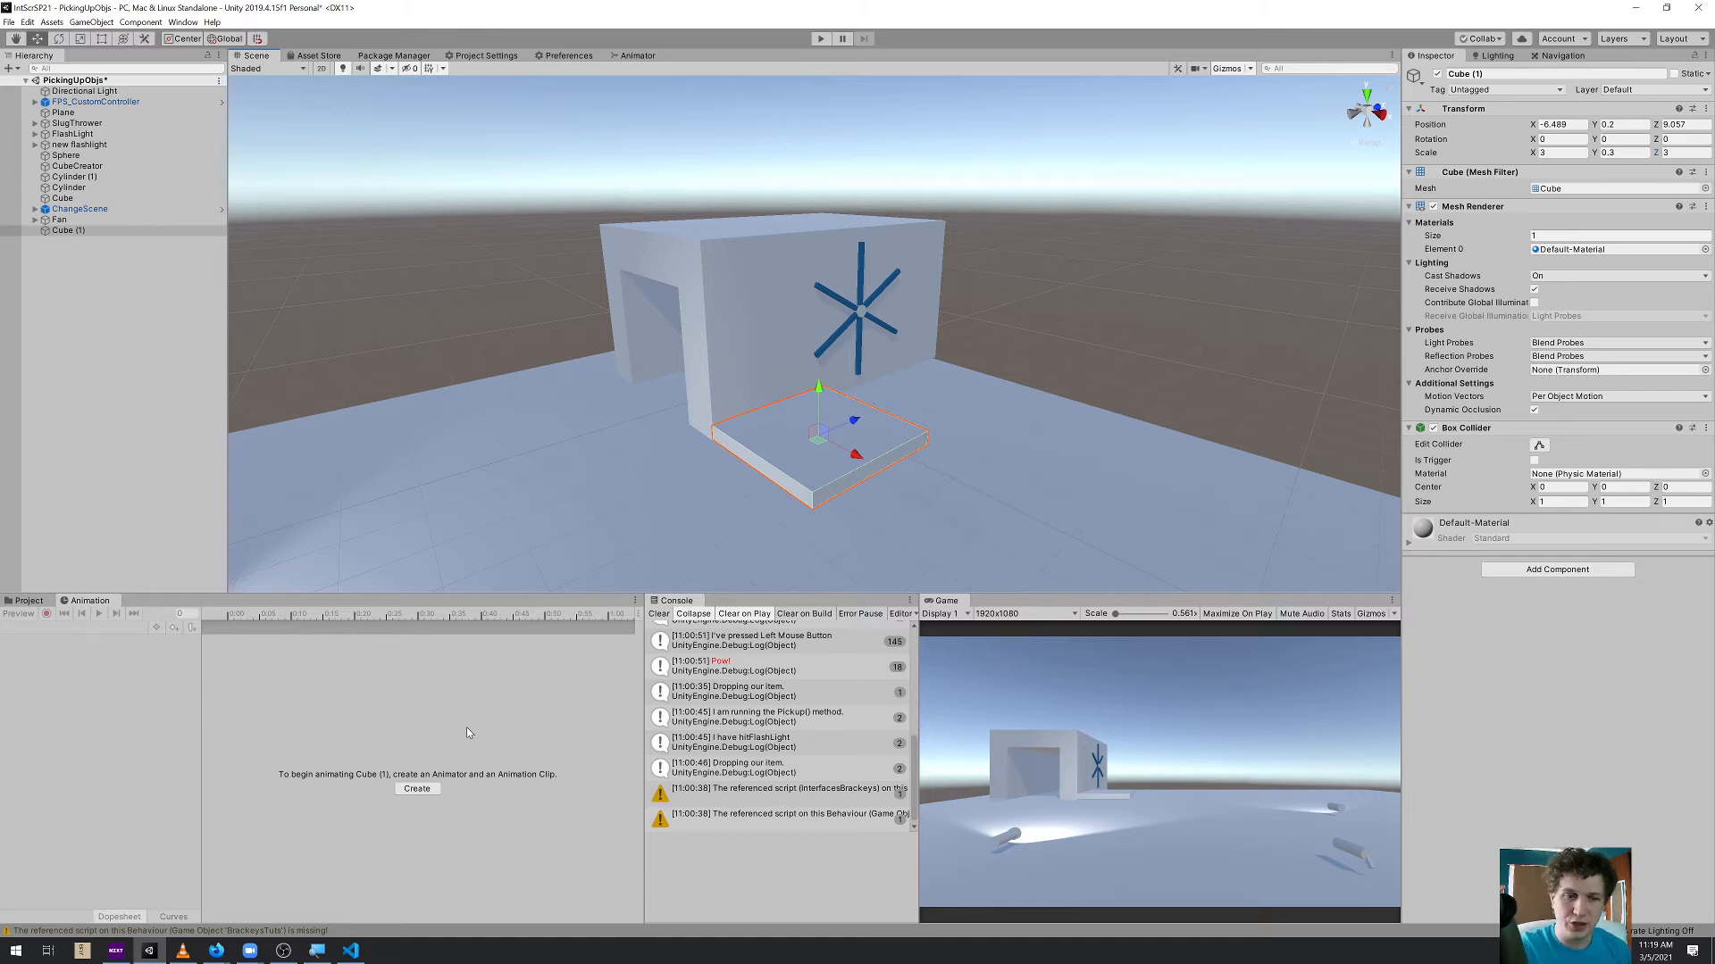
Create an animation clip for the slab and save it as Elevator in the Assets folder
left_click(427, 786)
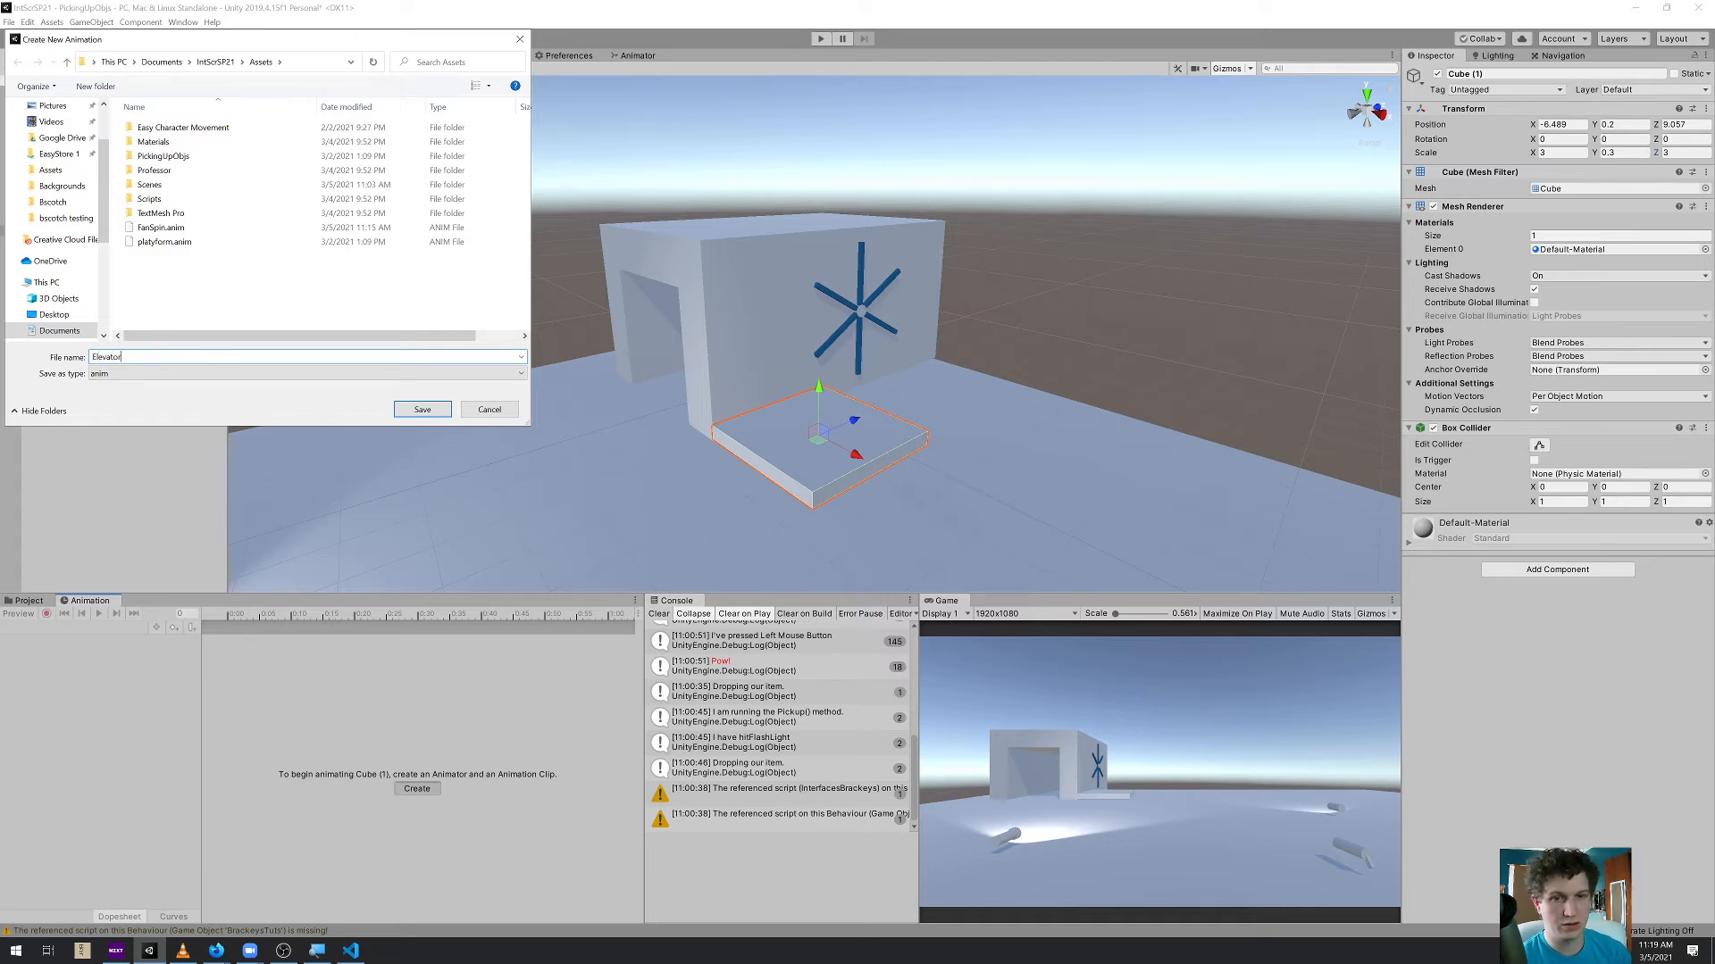
type("Elevator")
key("Return")
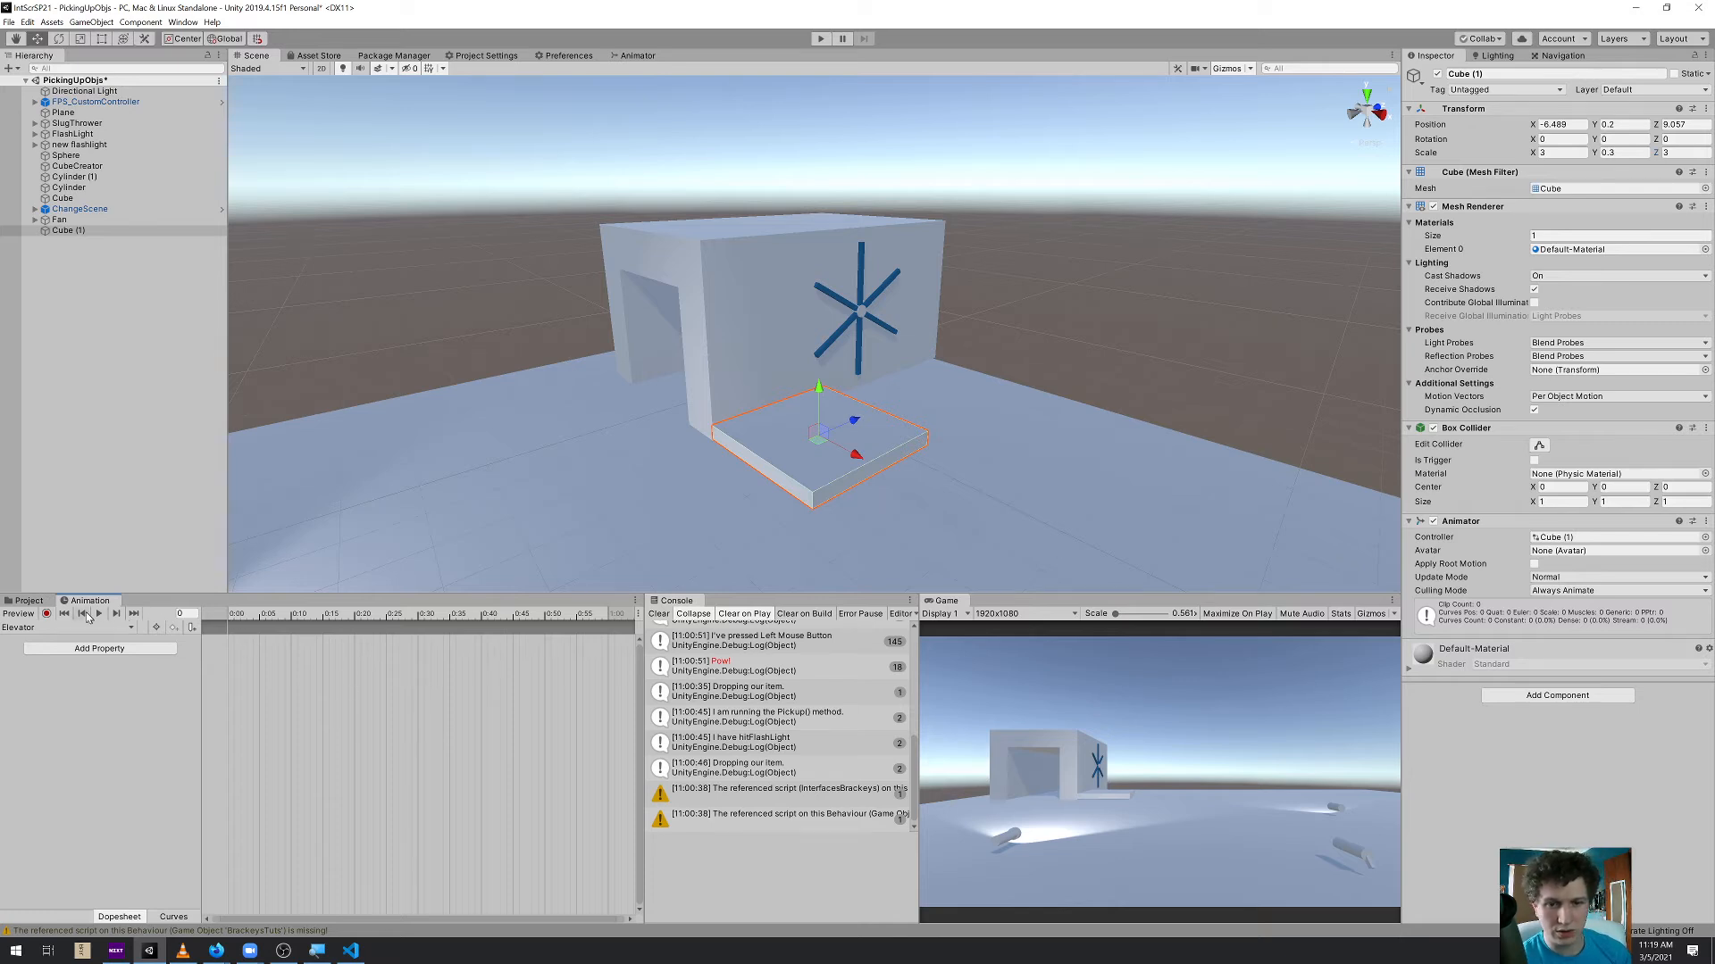
left_click(46, 614)
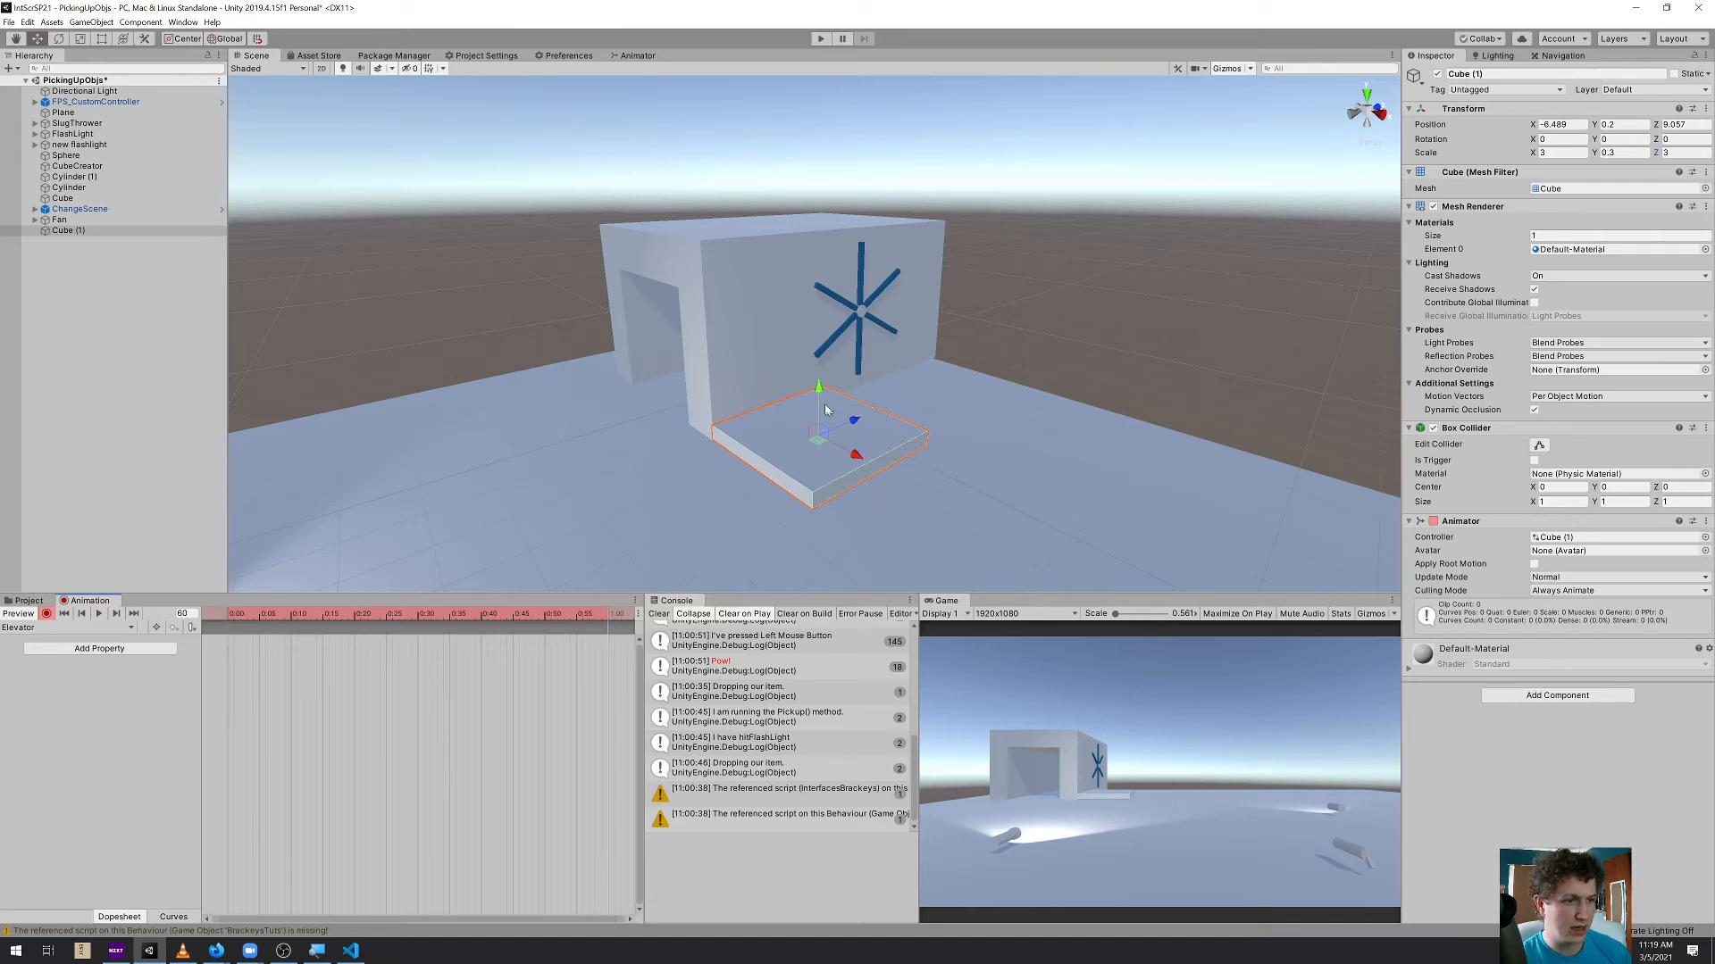
left_click_drag(820, 391, 827, 232)
left_click_drag(702, 248, 703, 250)
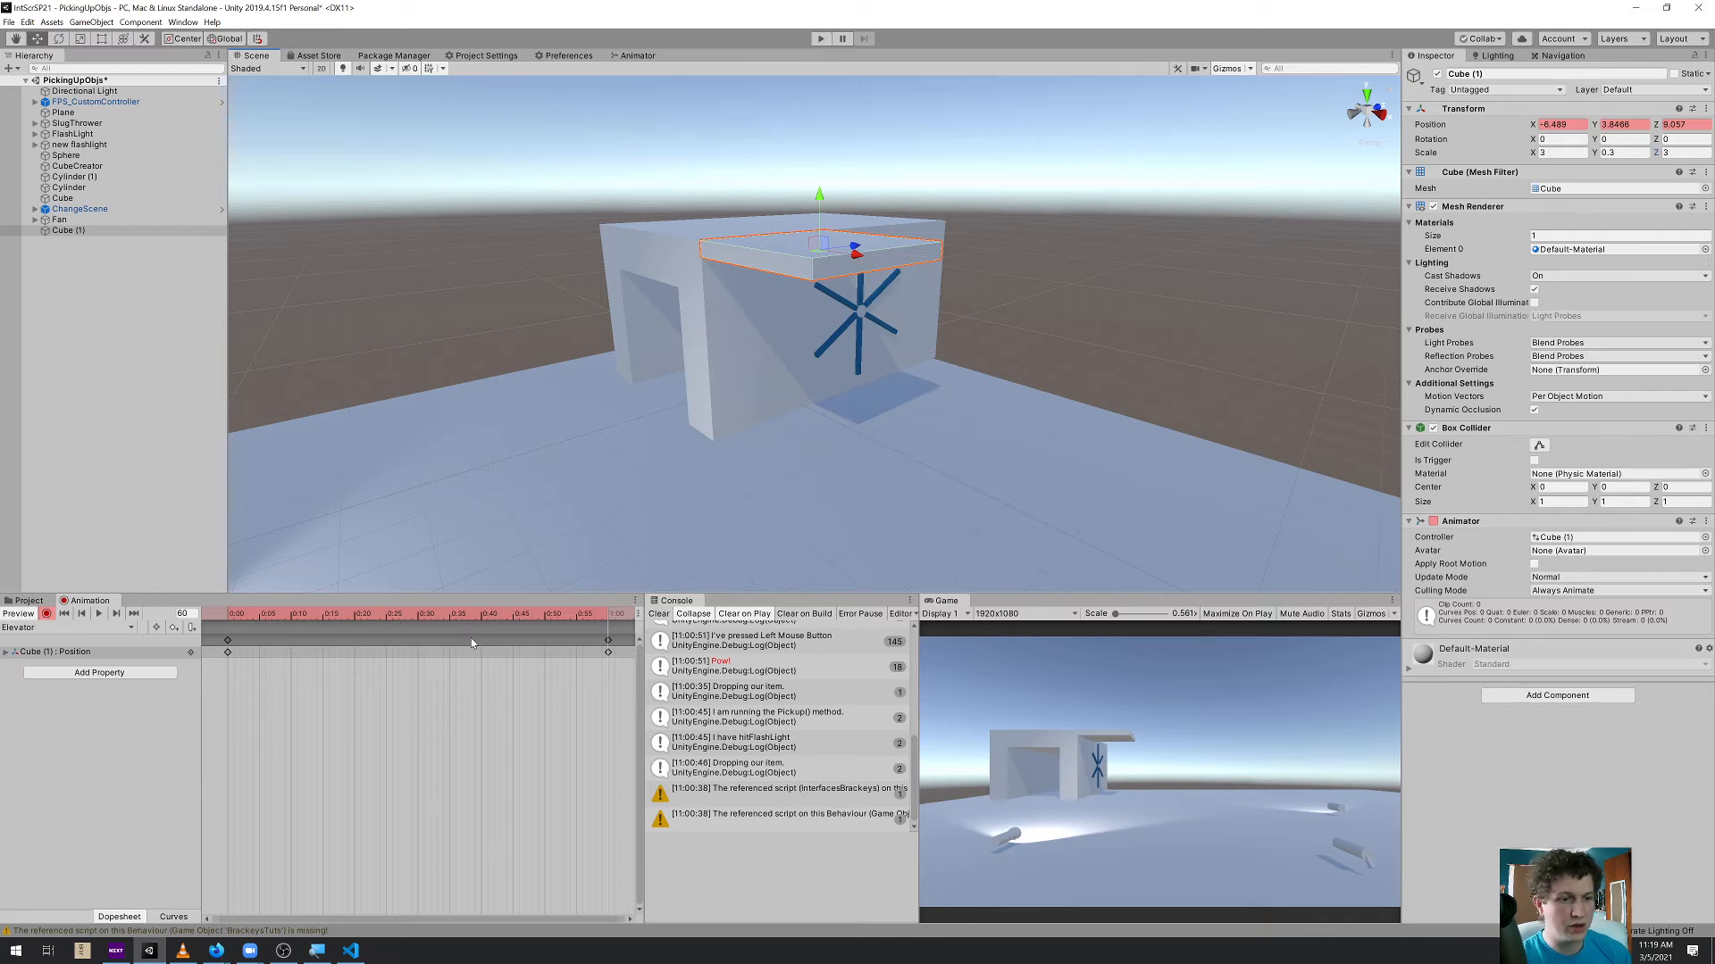
key("ctrl+z")
key("ctrl+z")
key("ctrl+z")
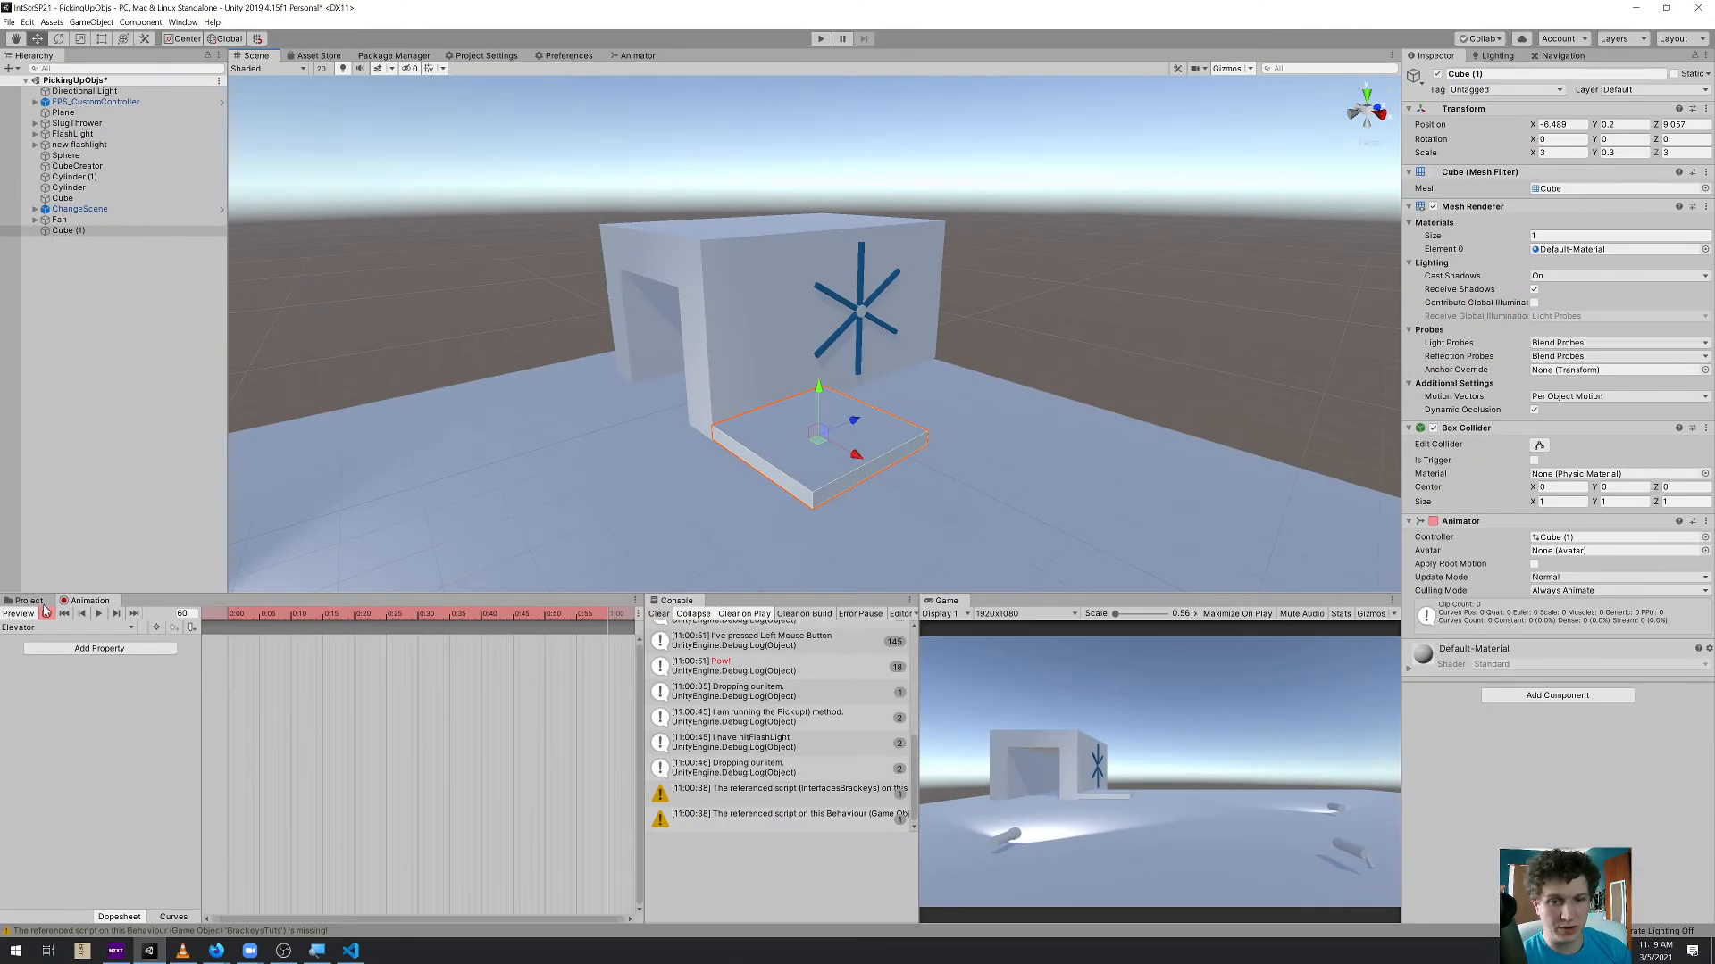
left_click(46, 613)
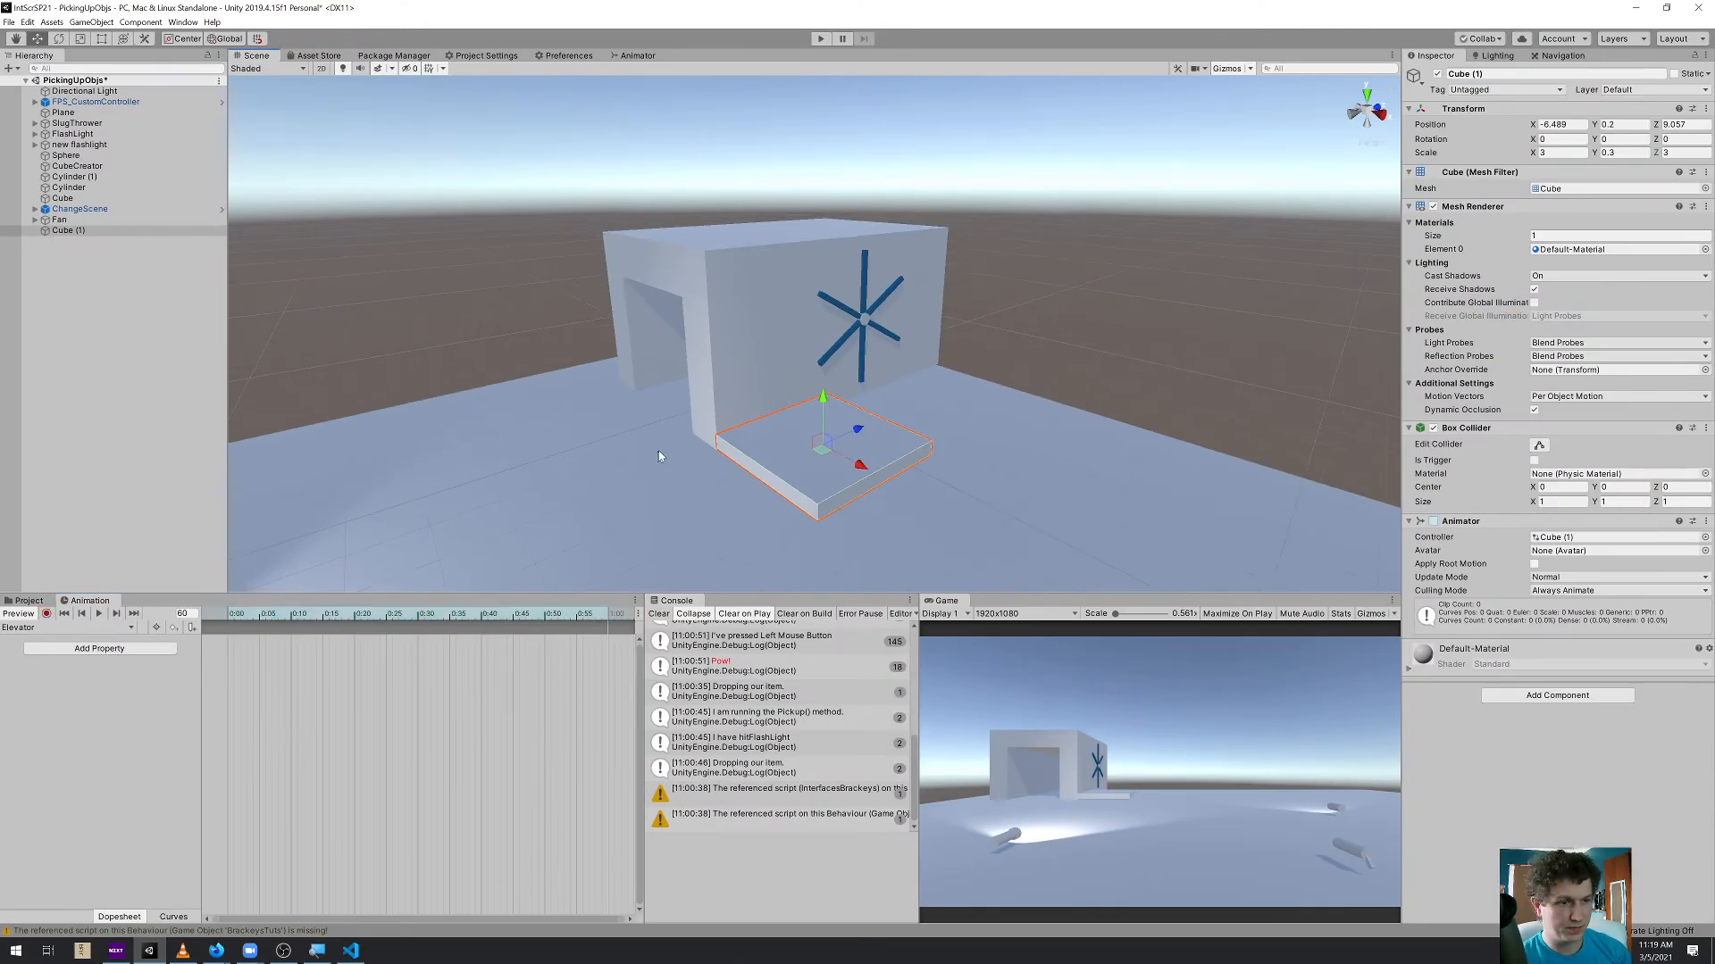
Snap the slab down to the ground, then record its position at 1:00 raised to roof height, at about Y 3.85
left_click_drag(713, 454, 715, 458)
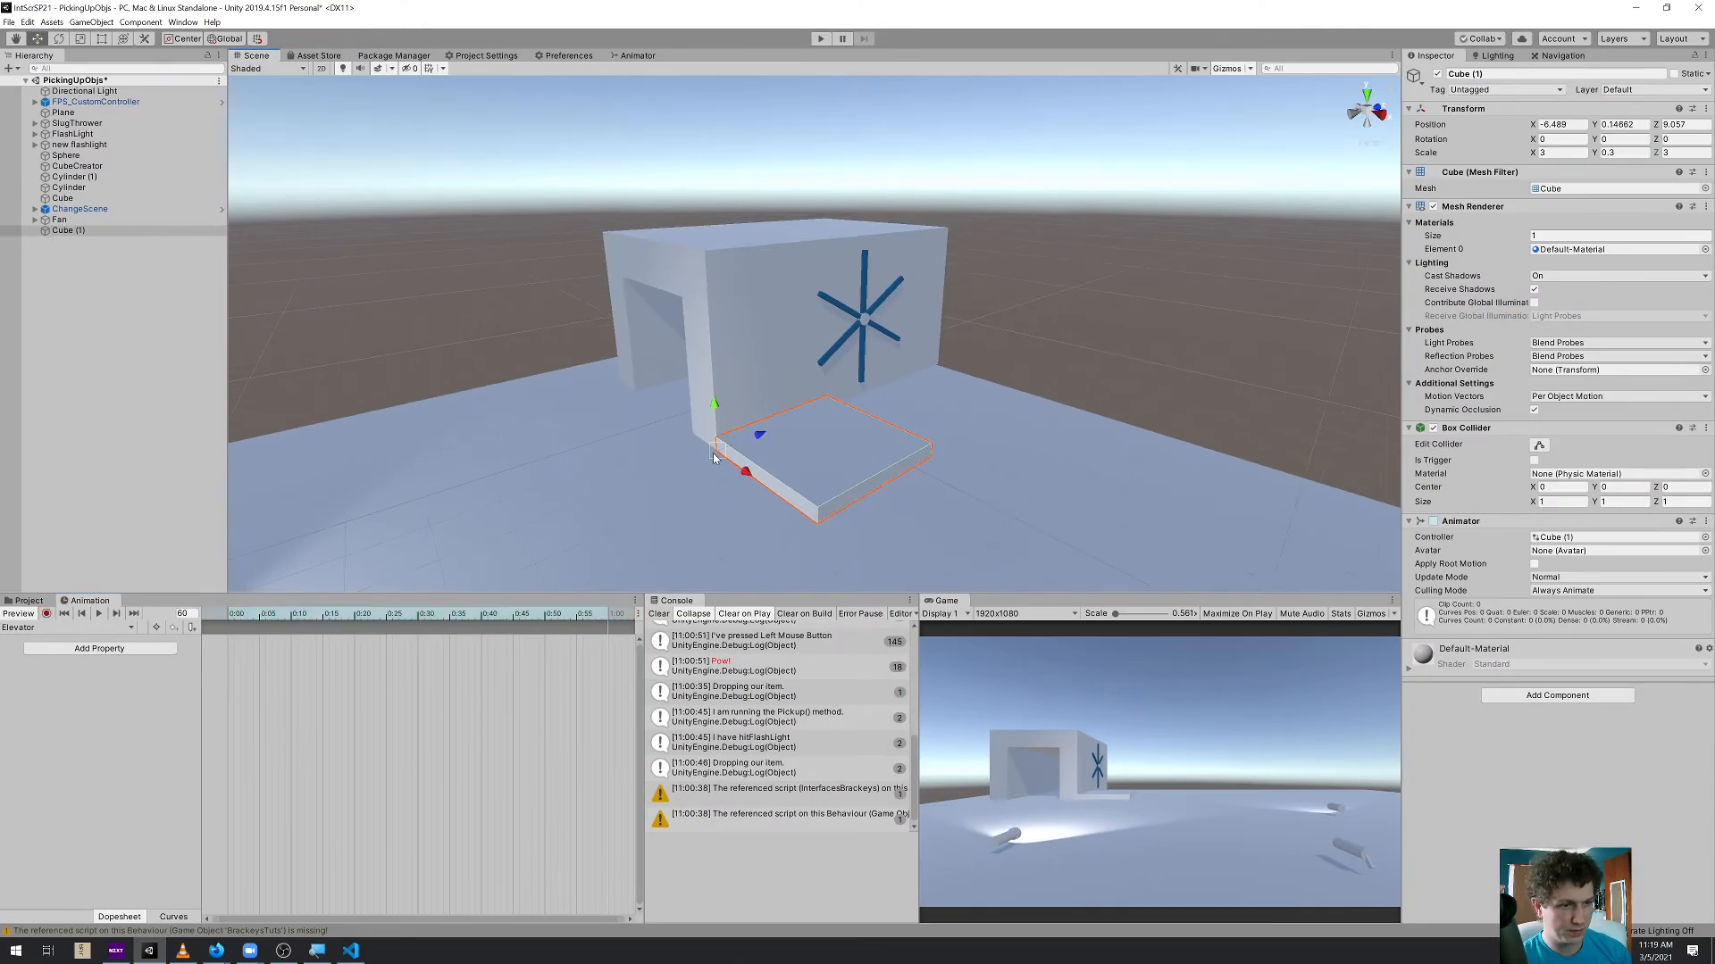
left_click(49, 614)
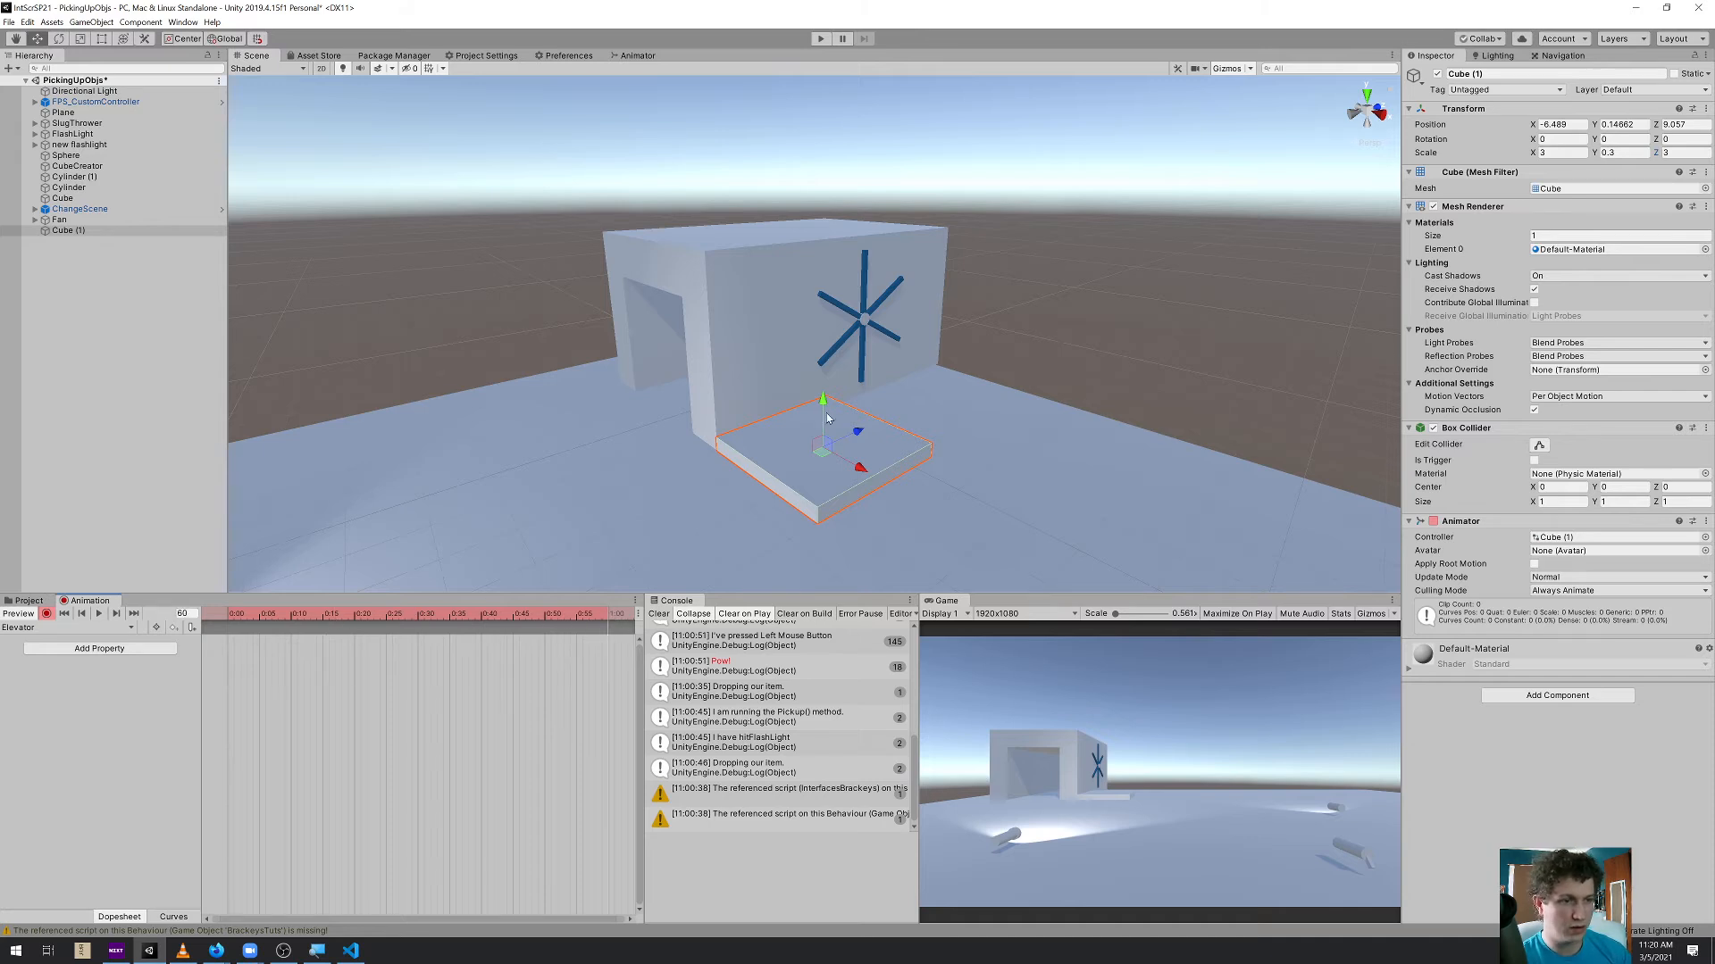
left_click_drag(823, 407, 815, 257)
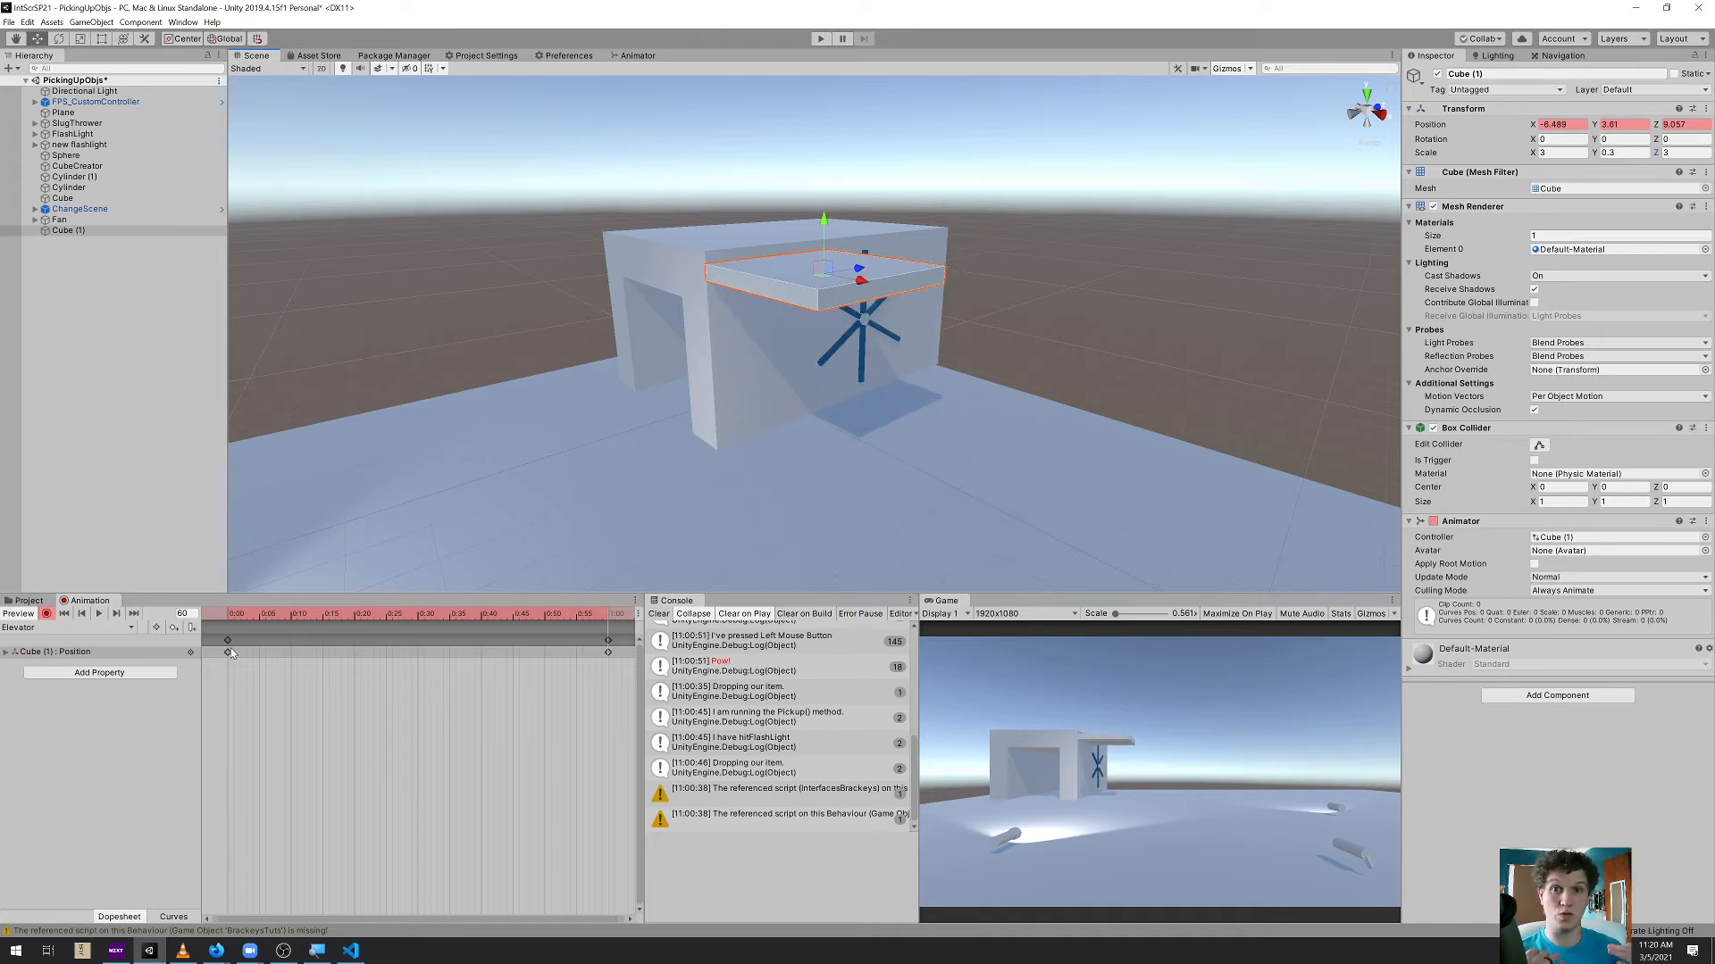
middle_click_drag(758, 292, 758, 296)
key("v")
left_click_drag(710, 268, 706, 254)
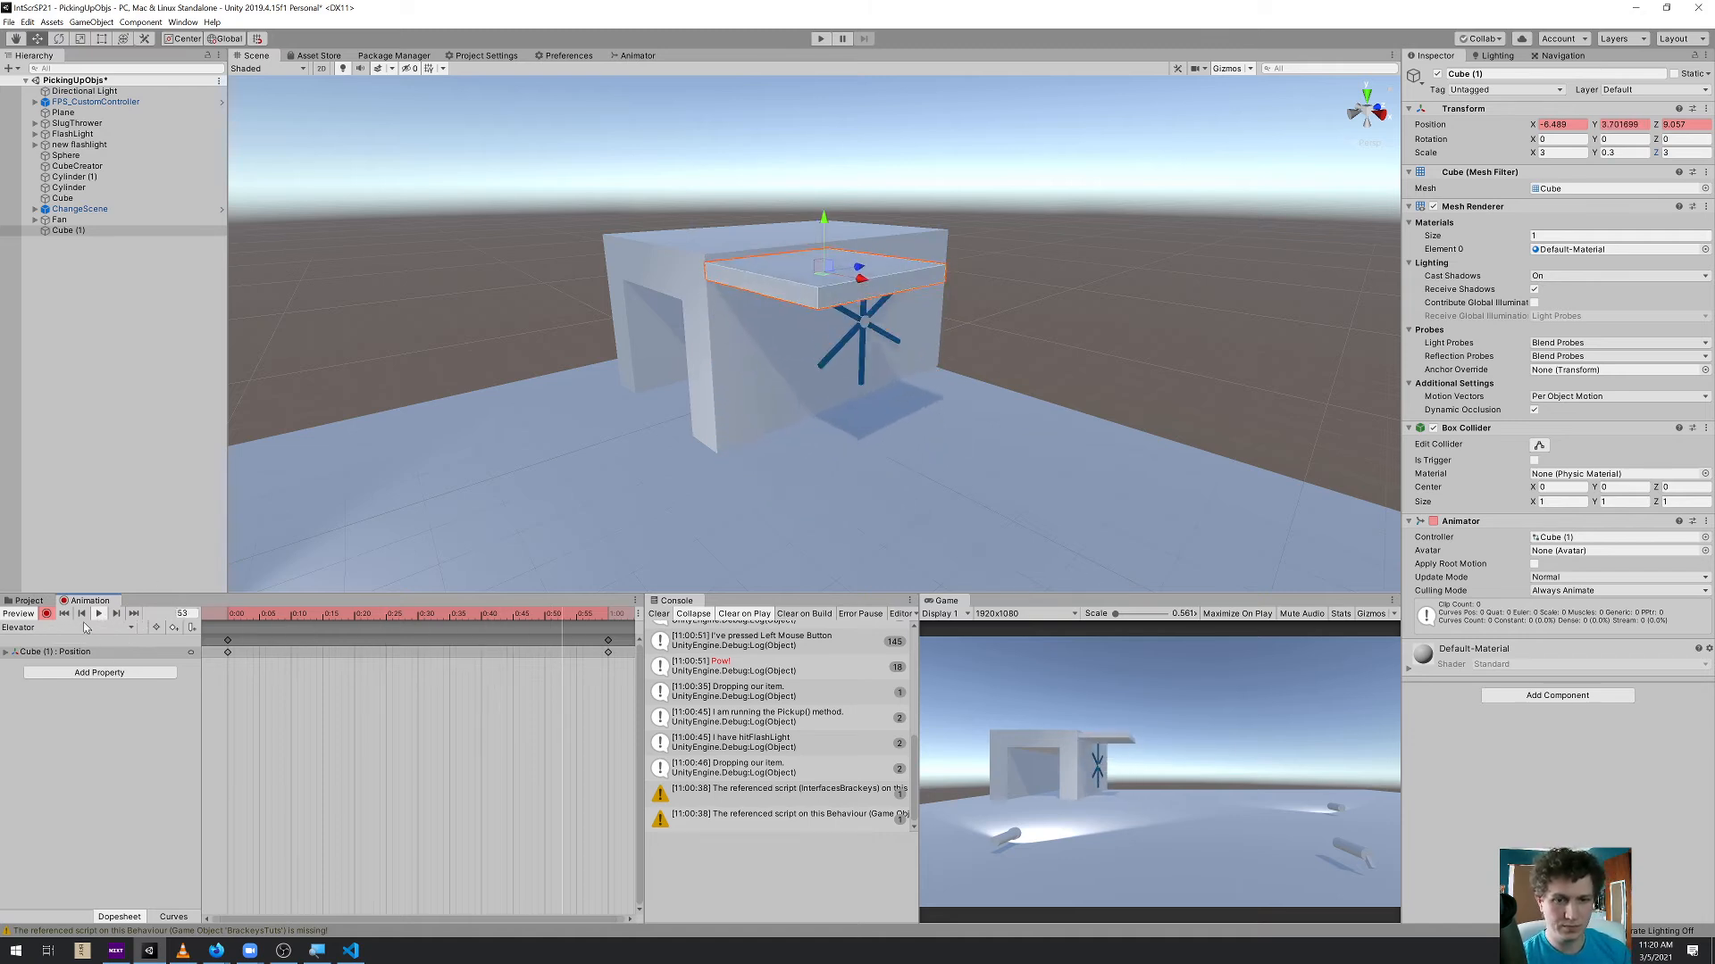
Preview the platform's rise and move the raised-position keyframe from 1:00 to 2:00
left_click(98, 613)
scroll(429, 748, "down", 4)
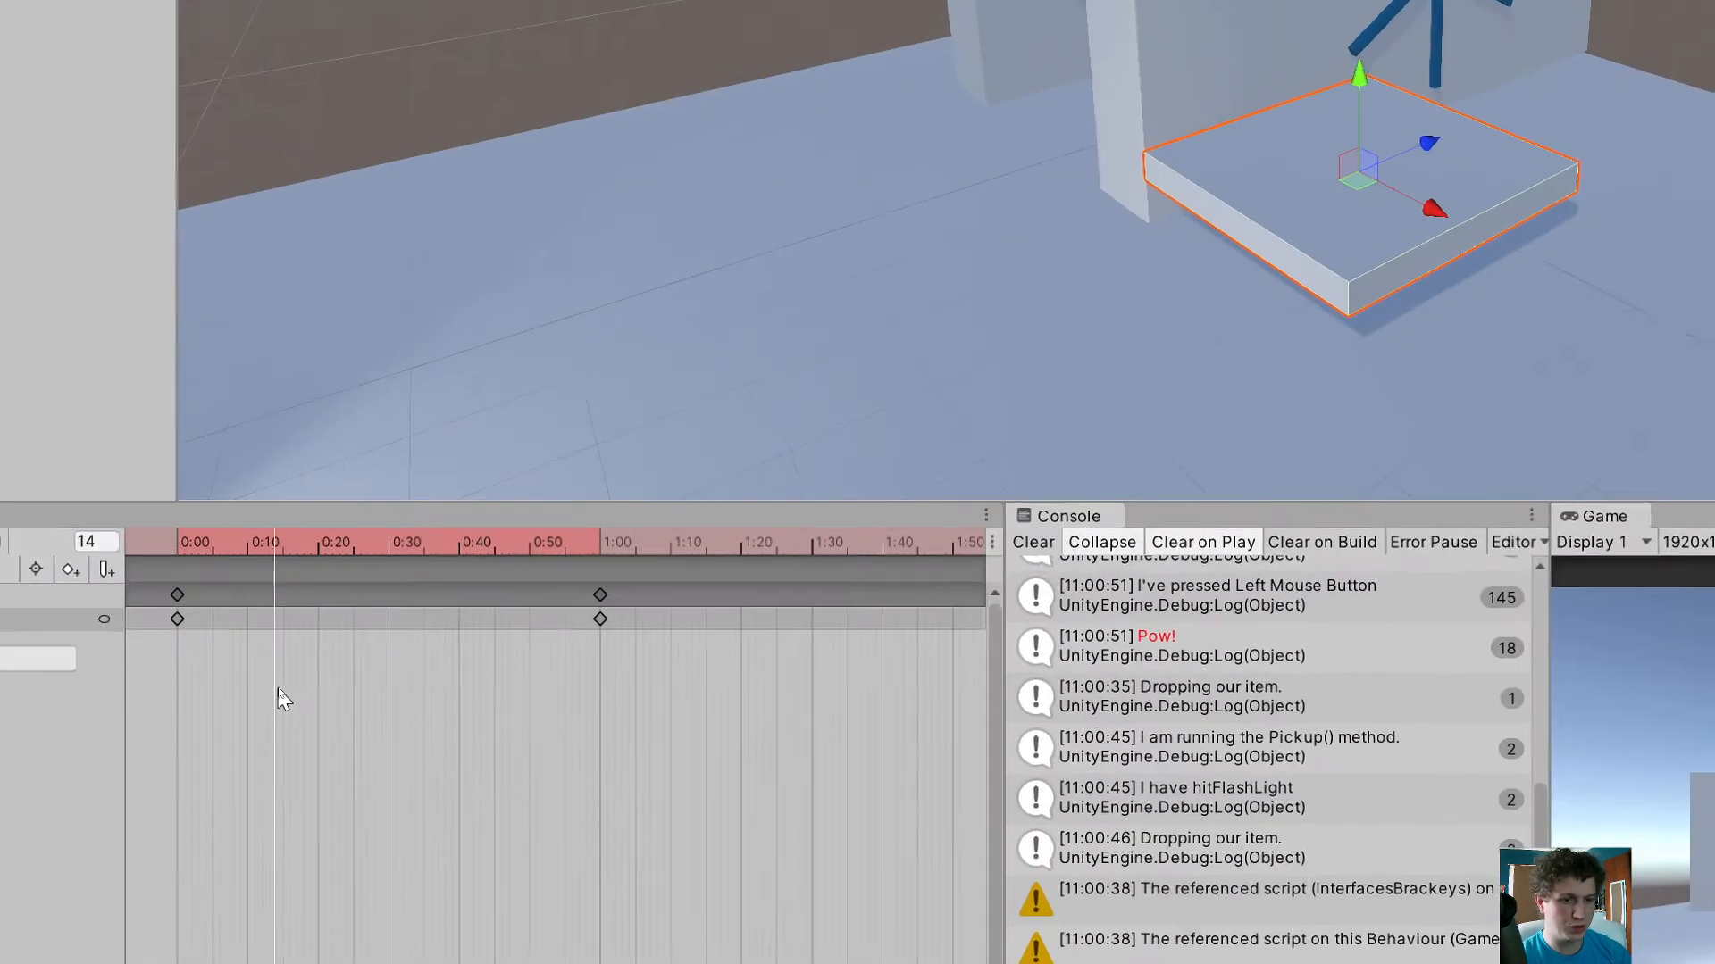
left_click(605, 616)
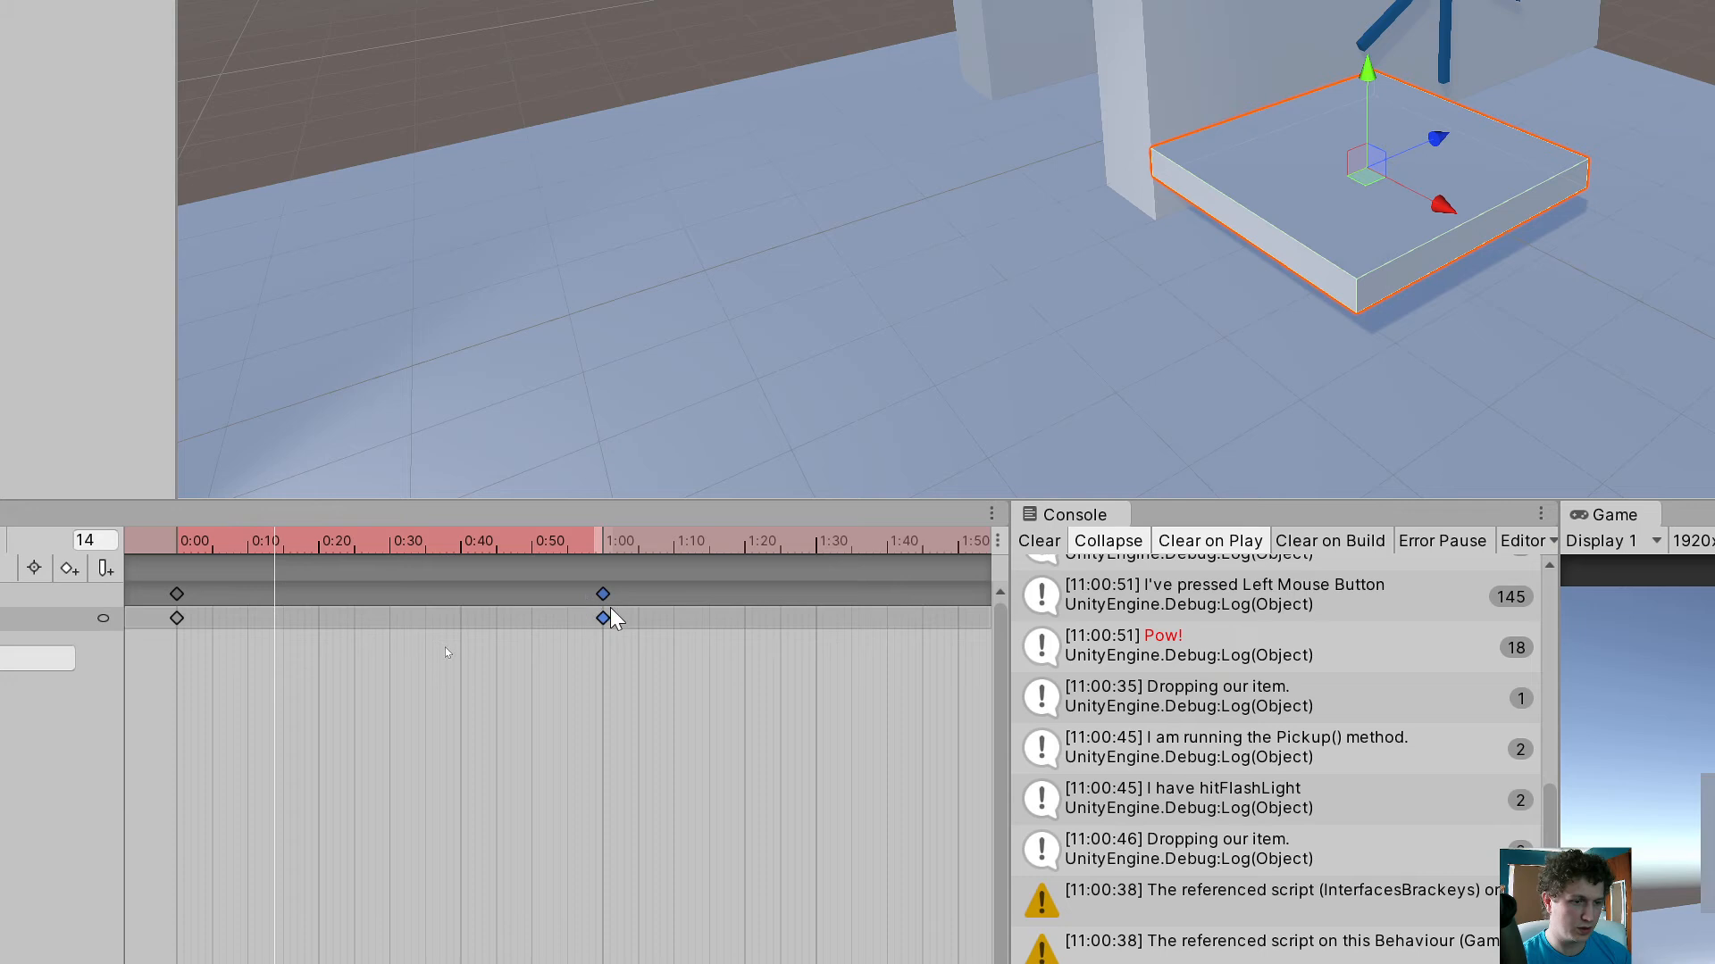
left_click_drag(604, 603, 965, 605)
middle_click_drag(855, 643, 393, 648)
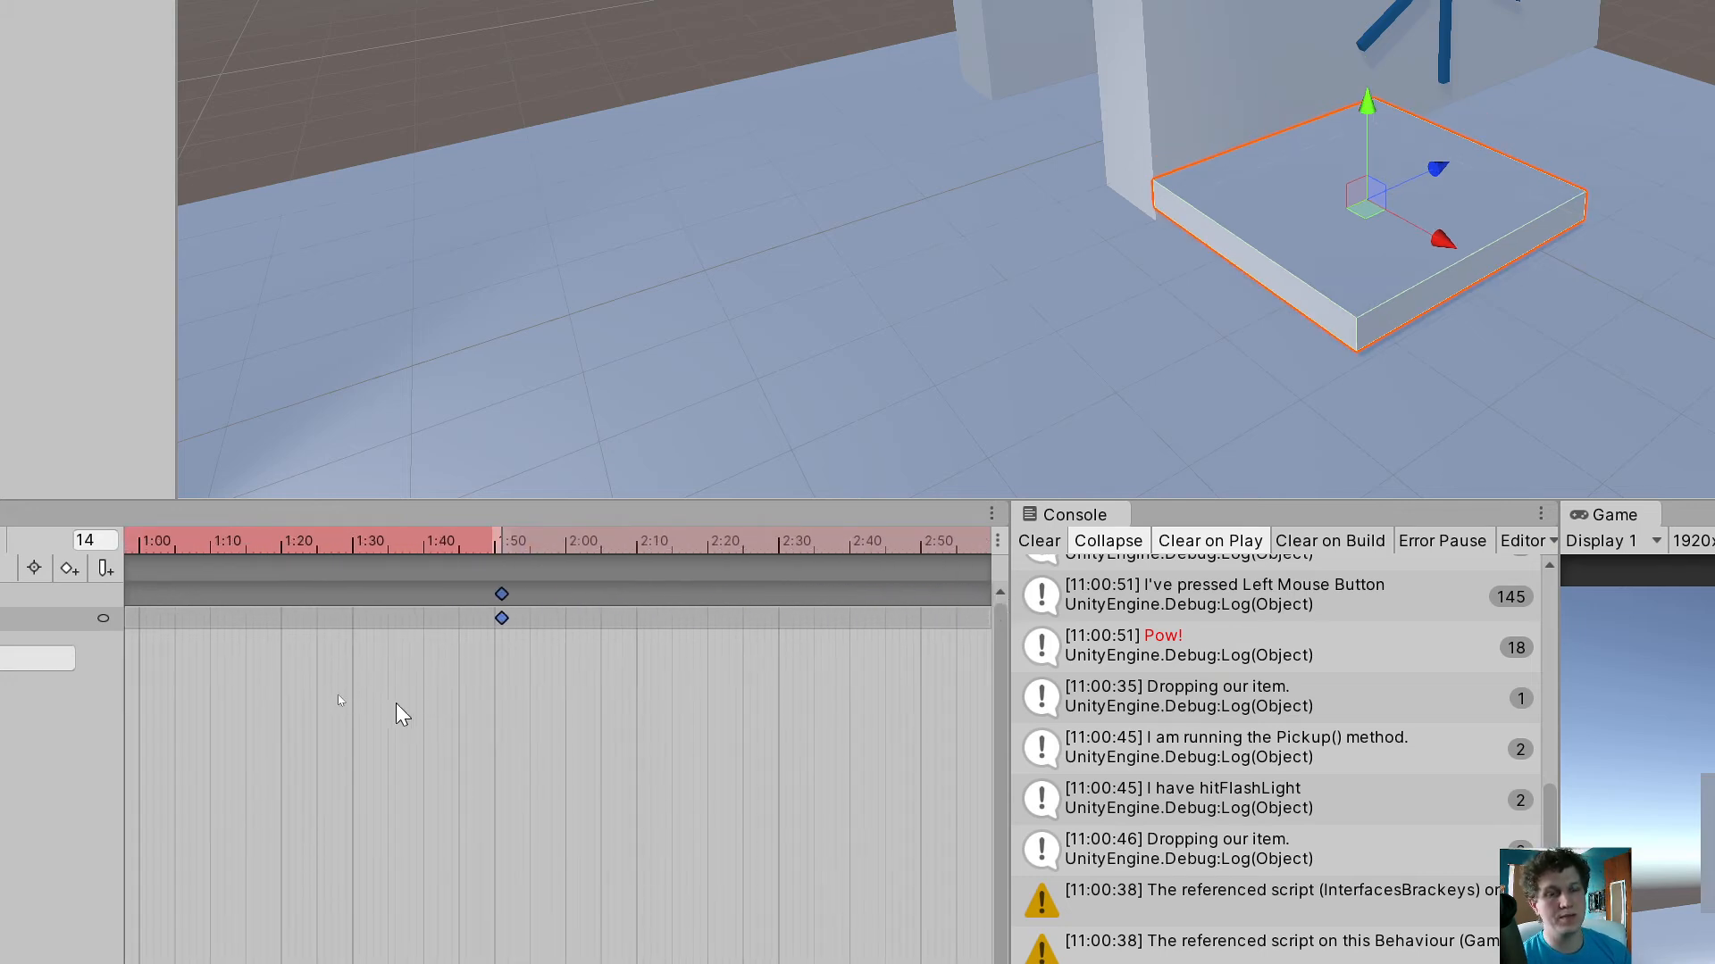
middle_click_drag(398, 685, 310, 666)
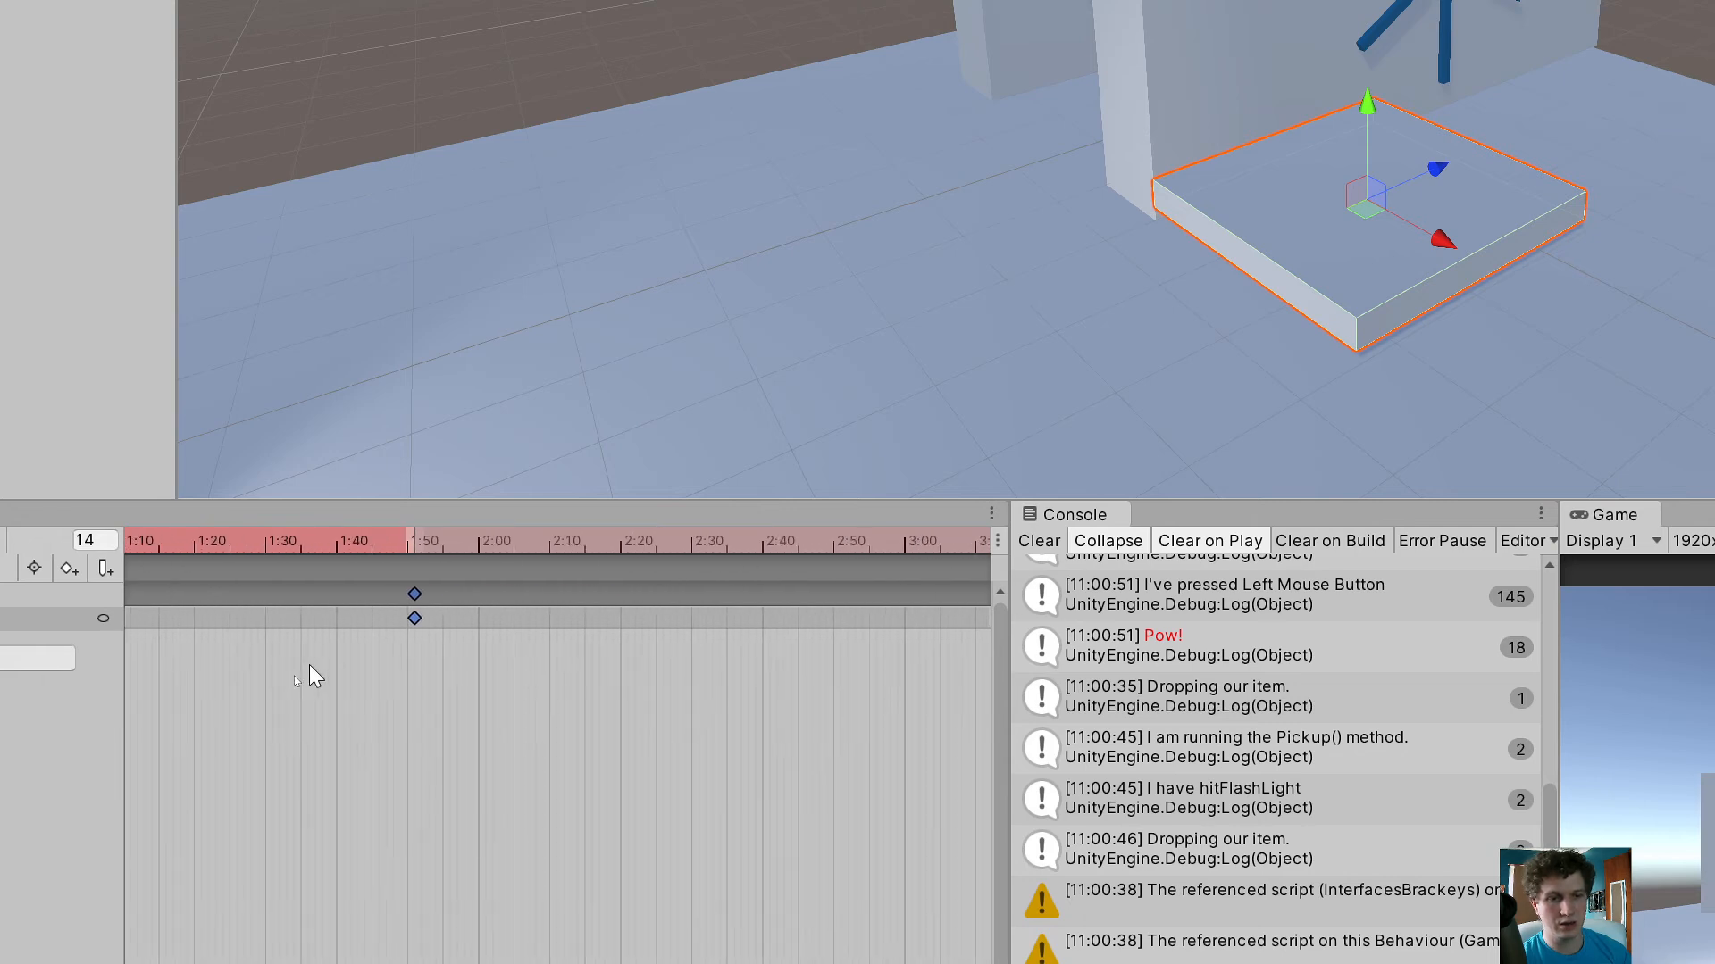
left_click_drag(414, 594, 479, 593)
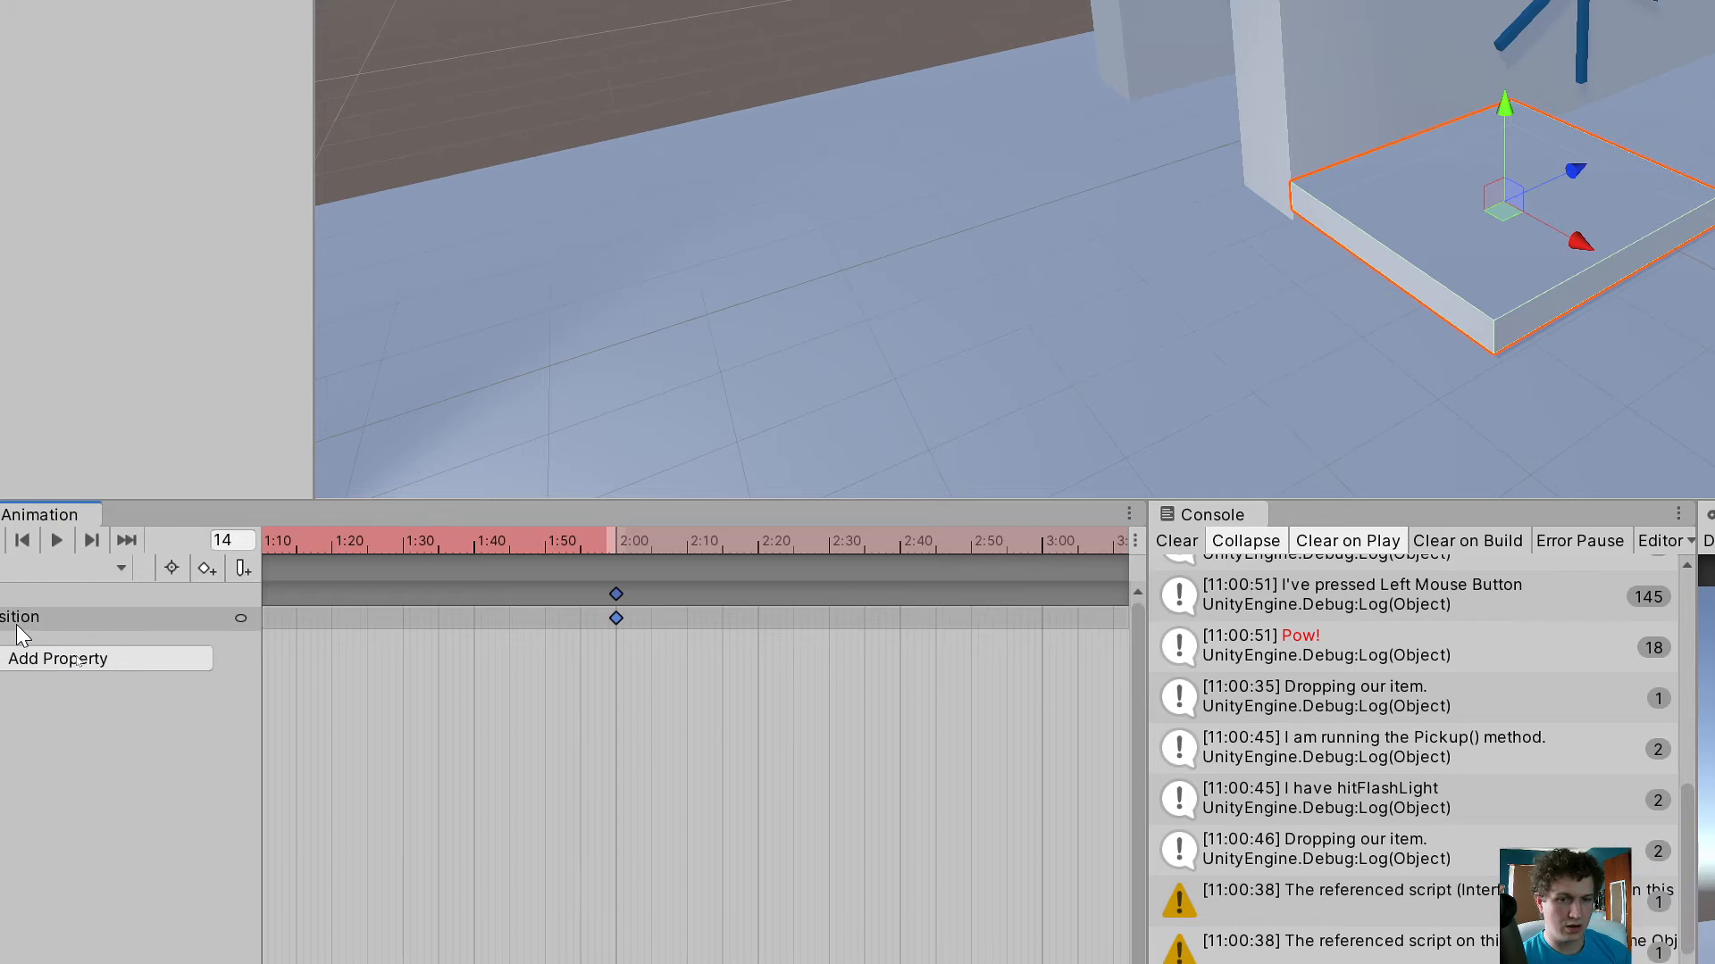
Preview the slower rise, then add a position keyframe at 3:00 that holds the platform at roof height
left_click(147, 541)
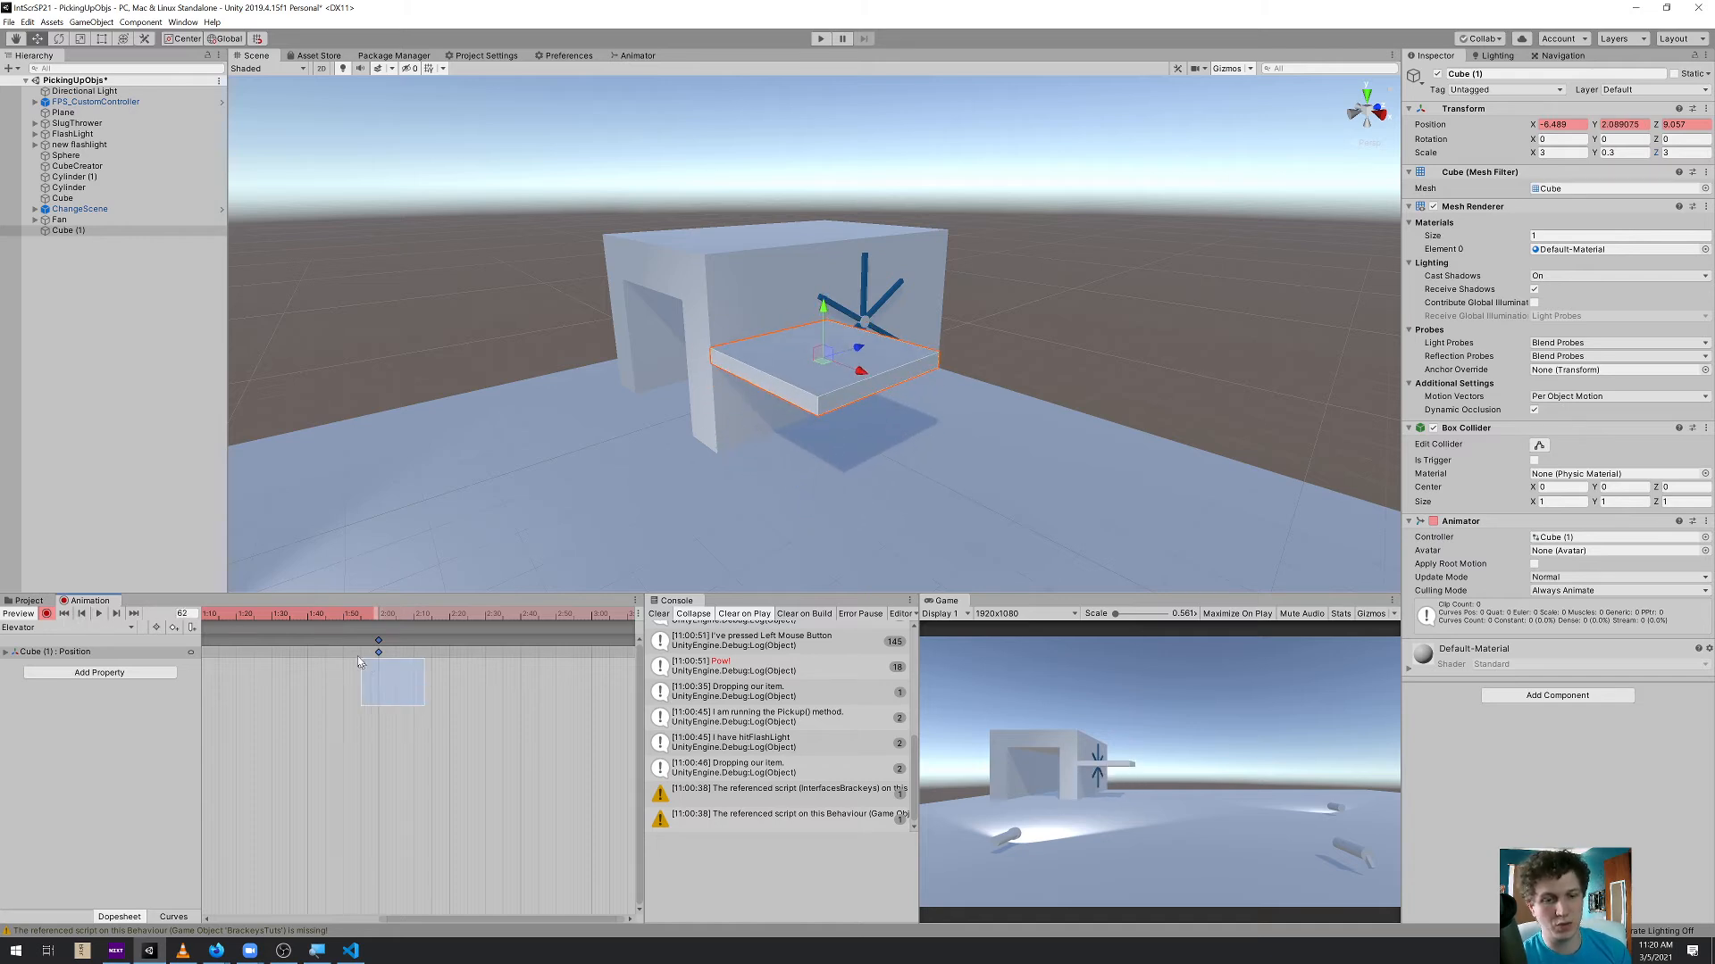
middle_click_drag(367, 695, 590, 699)
scroll(470, 718, "down", 6)
scroll(382, 720, "down", 5)
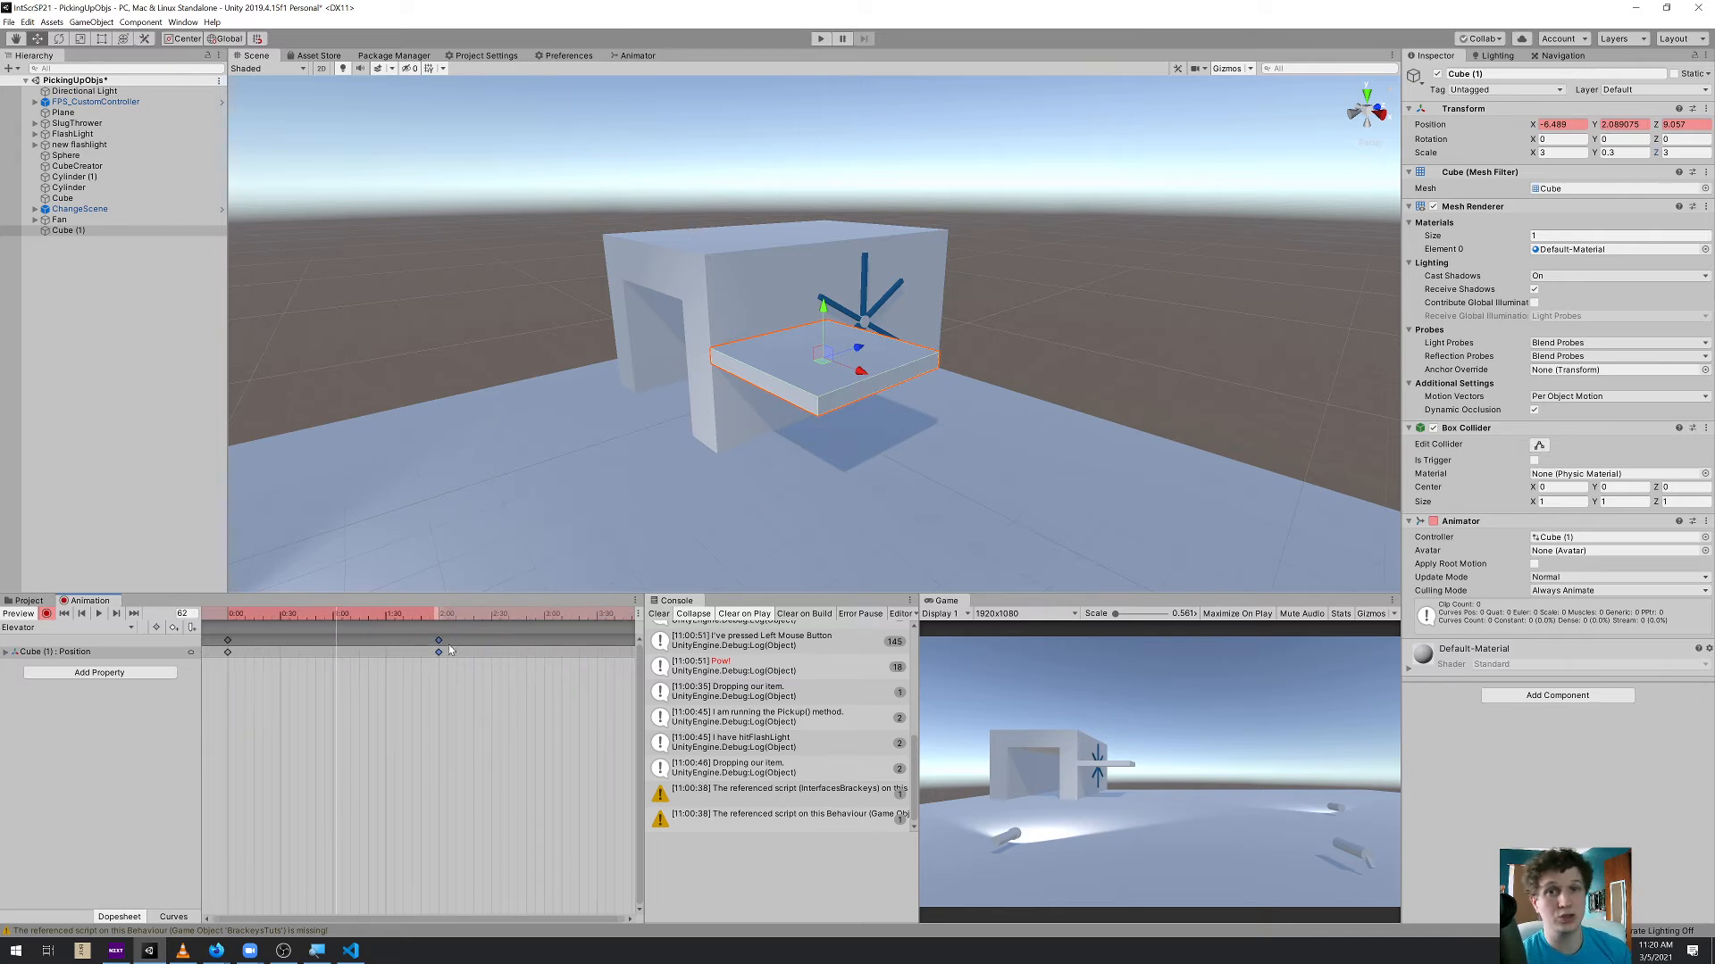
left_click(546, 624)
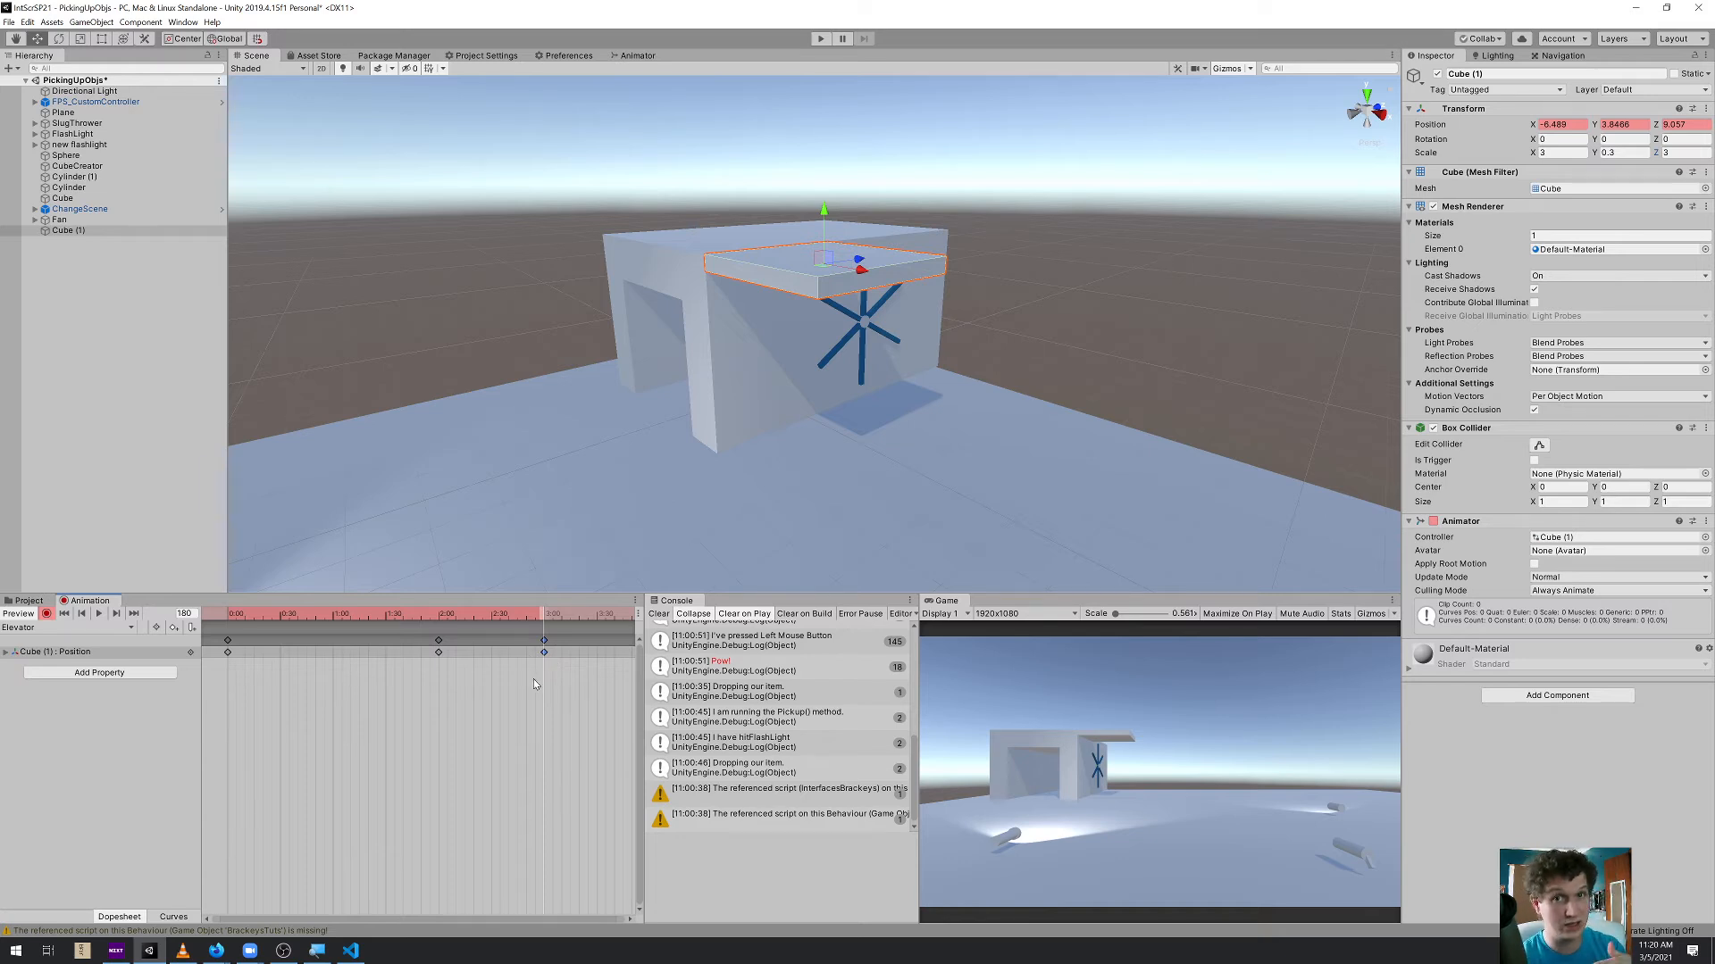
Copy the platform's ground-position keyframe from 0:00 and paste it at 5:00
left_click_drag(289, 717, 205, 620)
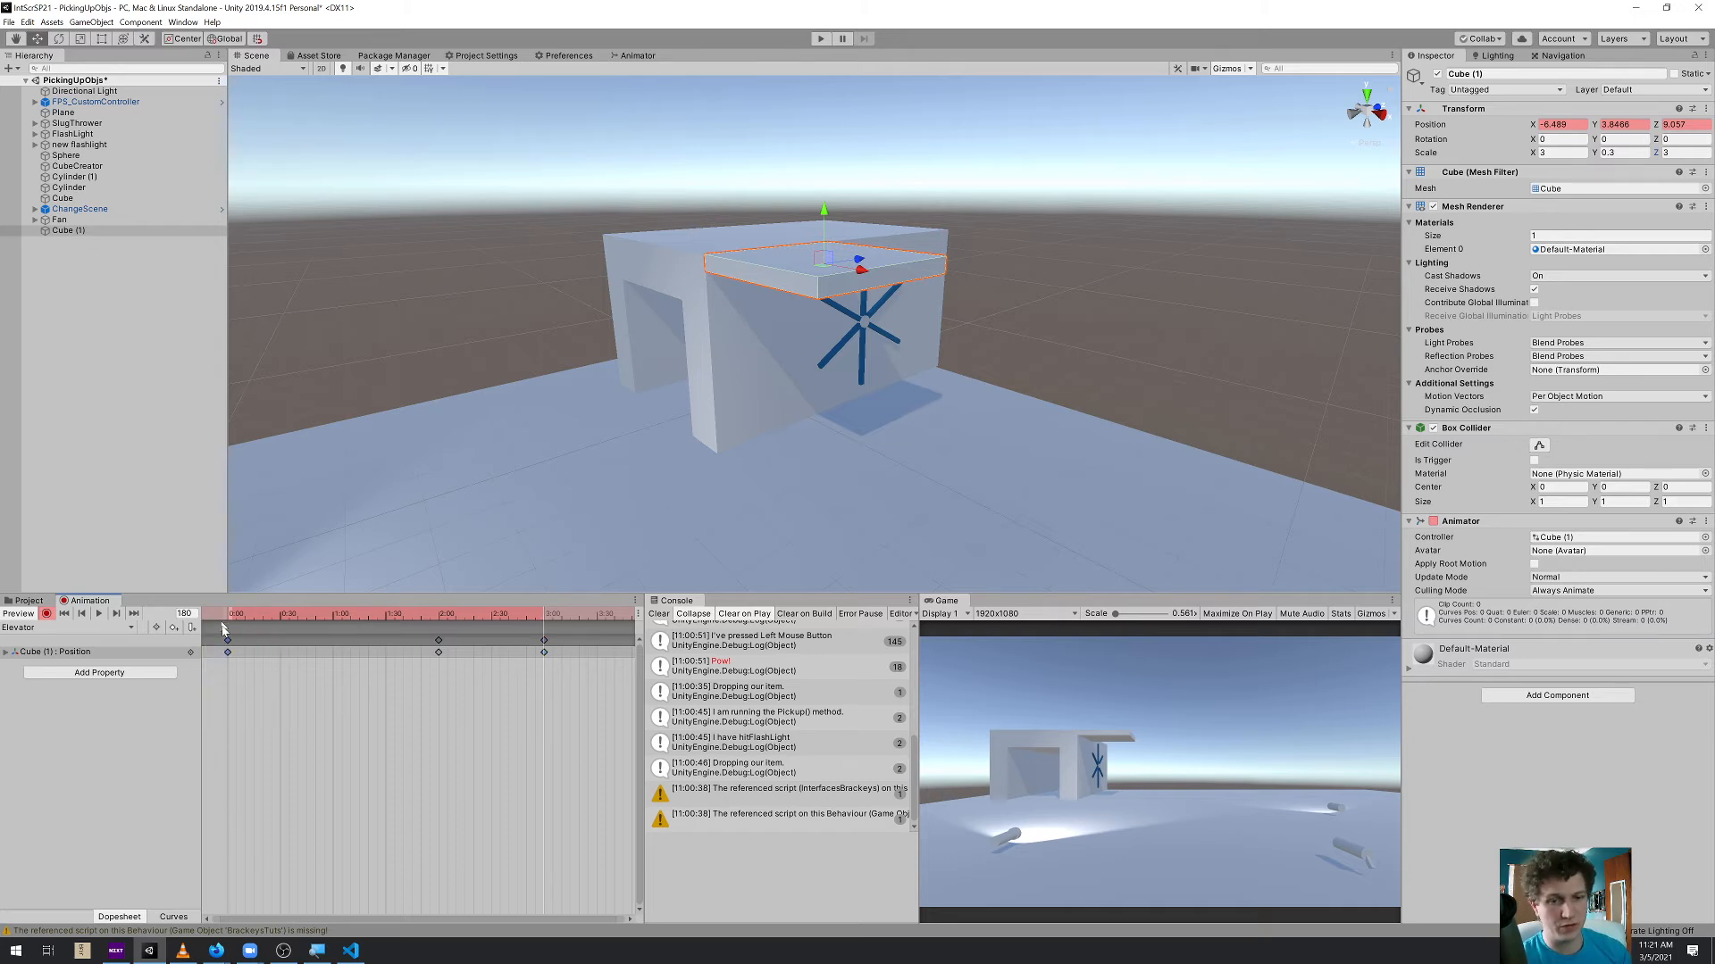
middle_click_drag(538, 706, 329, 692)
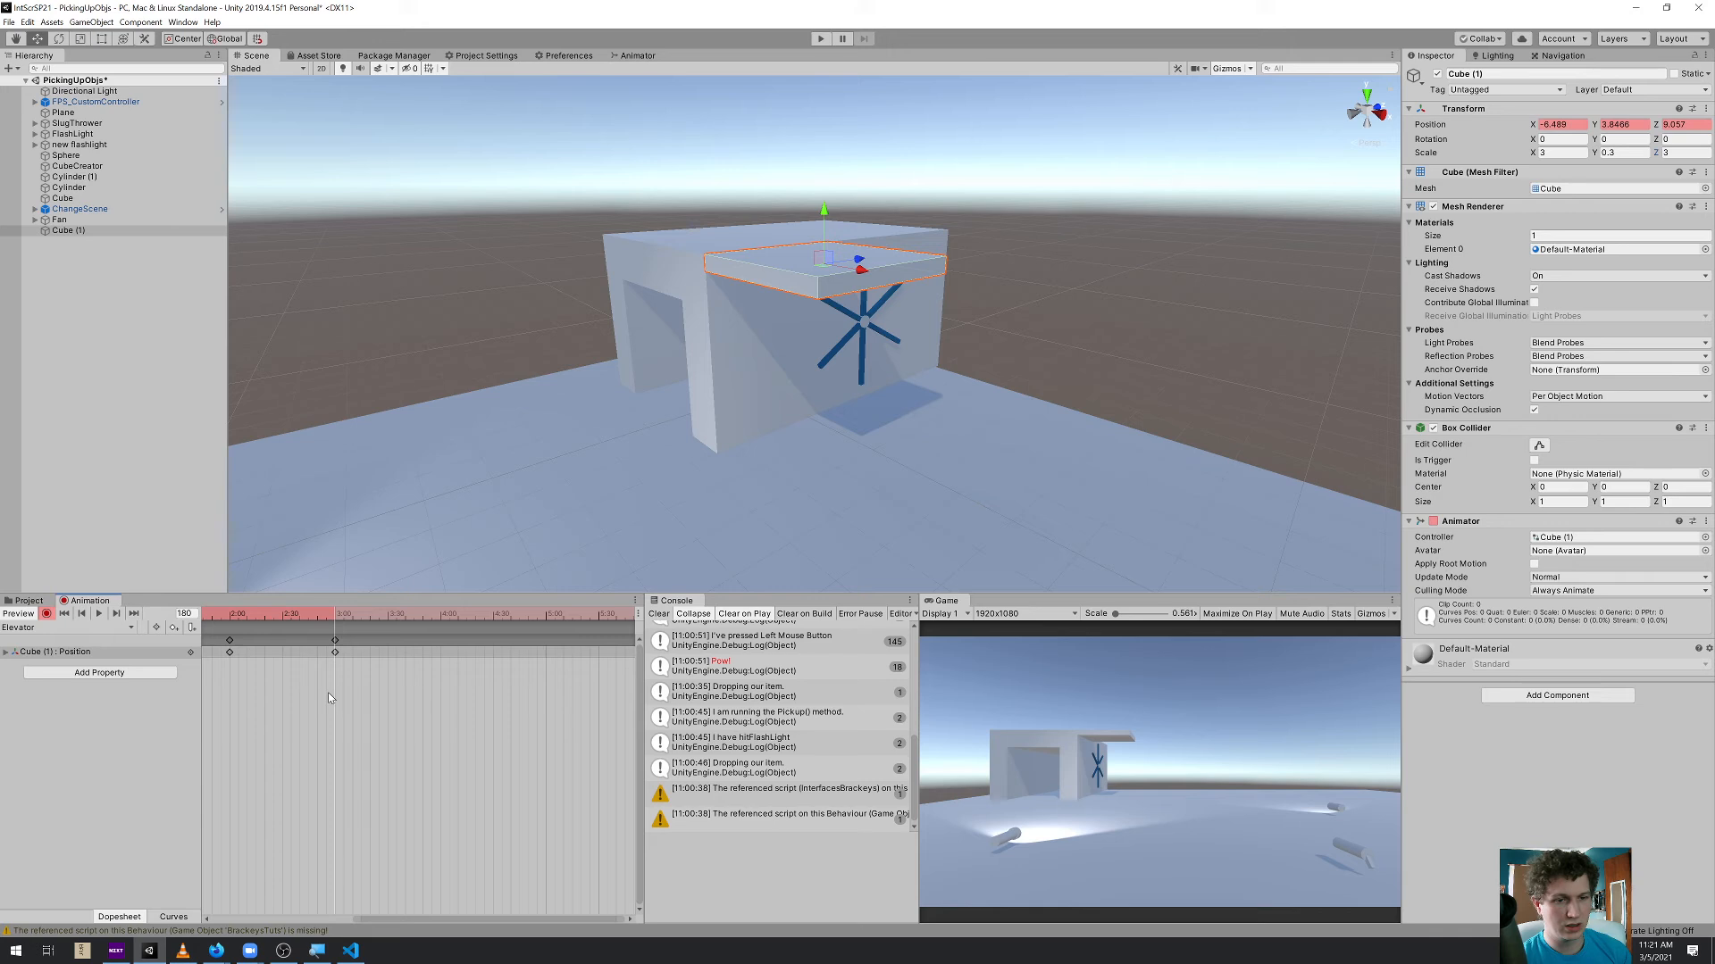
left_click_drag(541, 630, 547, 624)
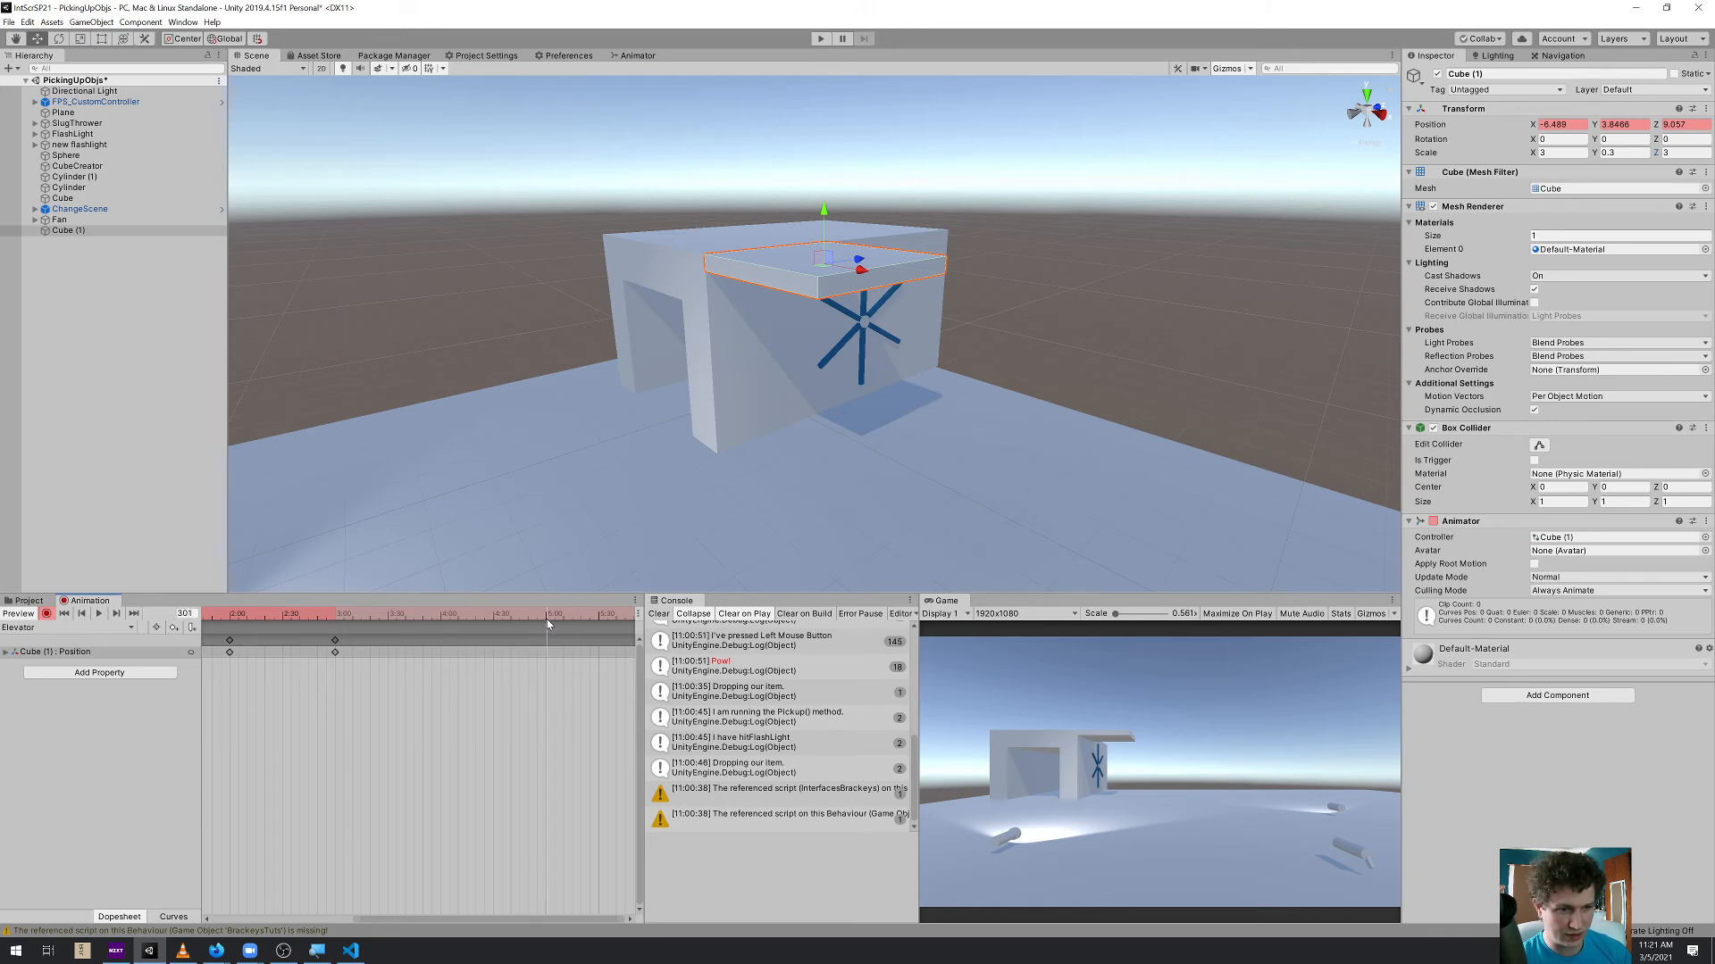
key("ctrl+v")
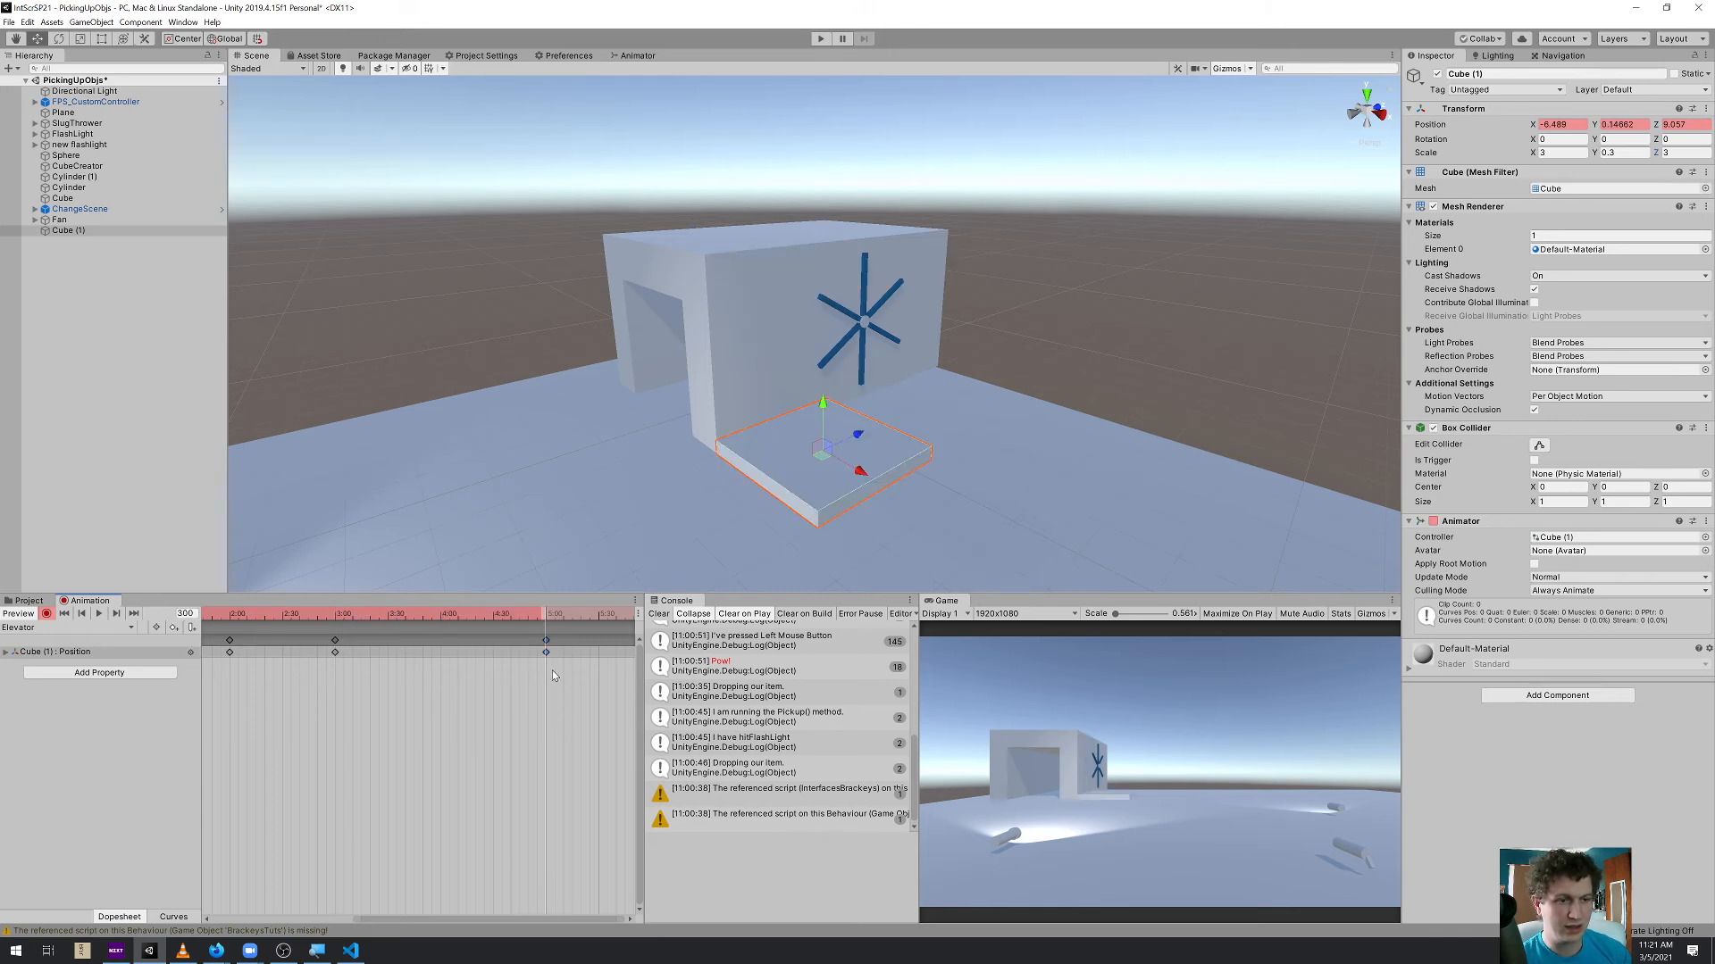
Add a position keyframe at 6:00 that holds the platform on the ground
middle_click_drag(561, 686, 474, 675)
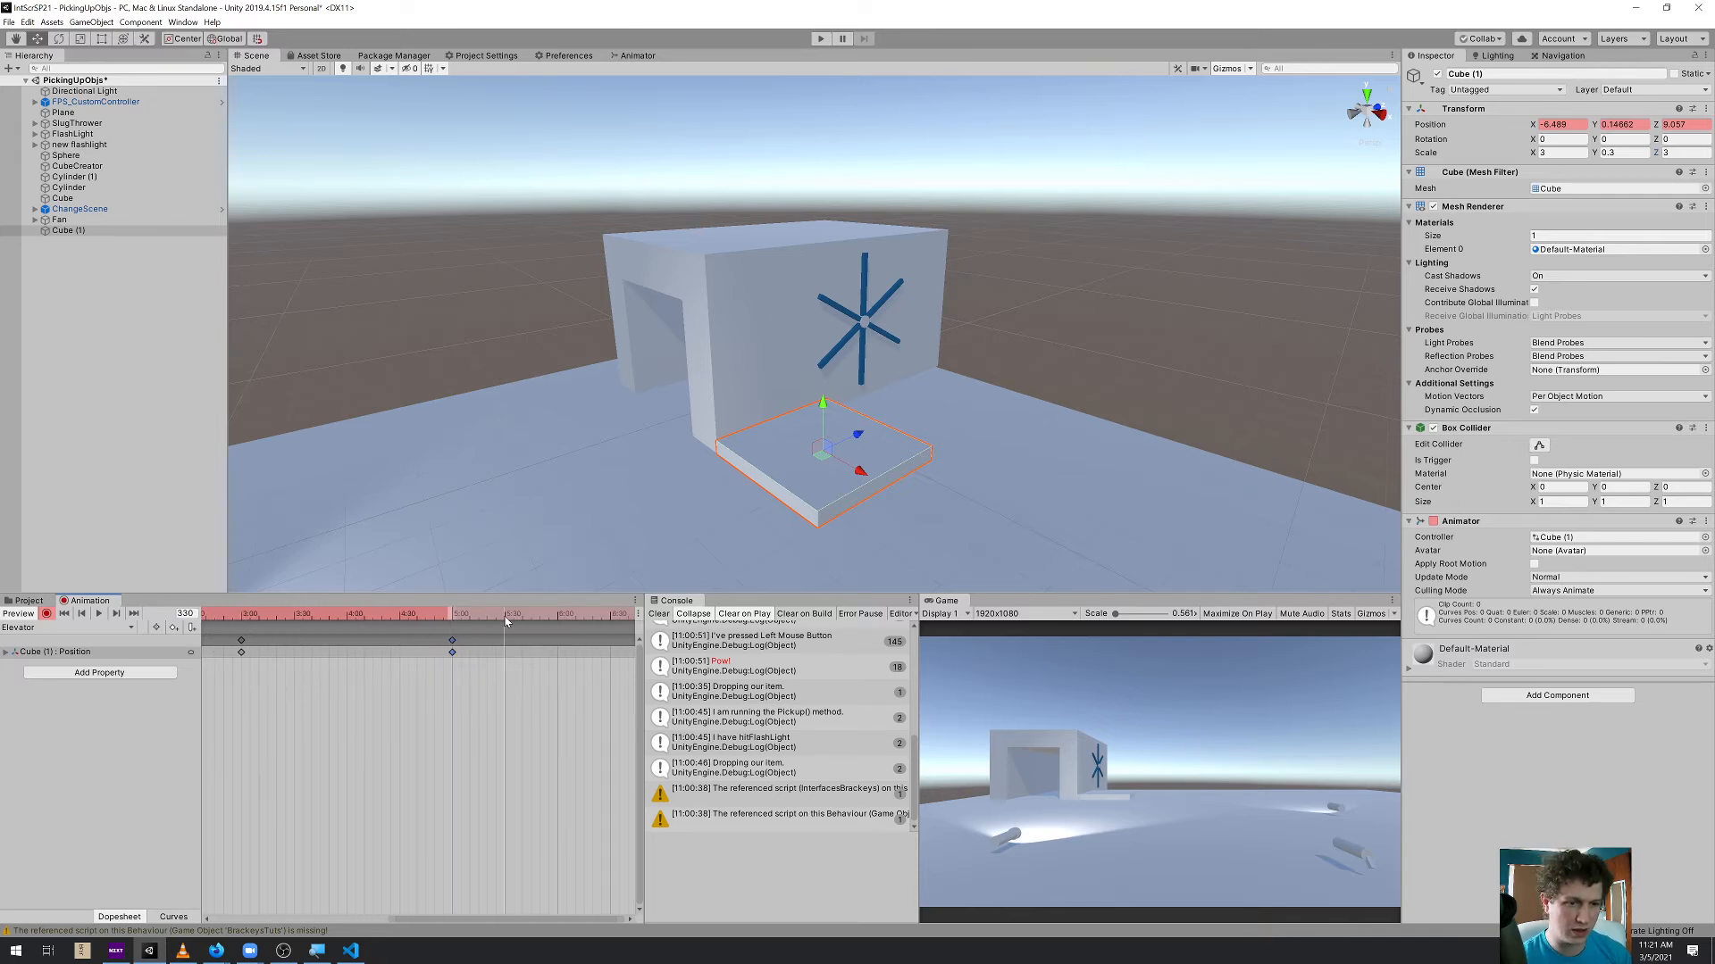
left_click_drag(559, 621, 557, 620)
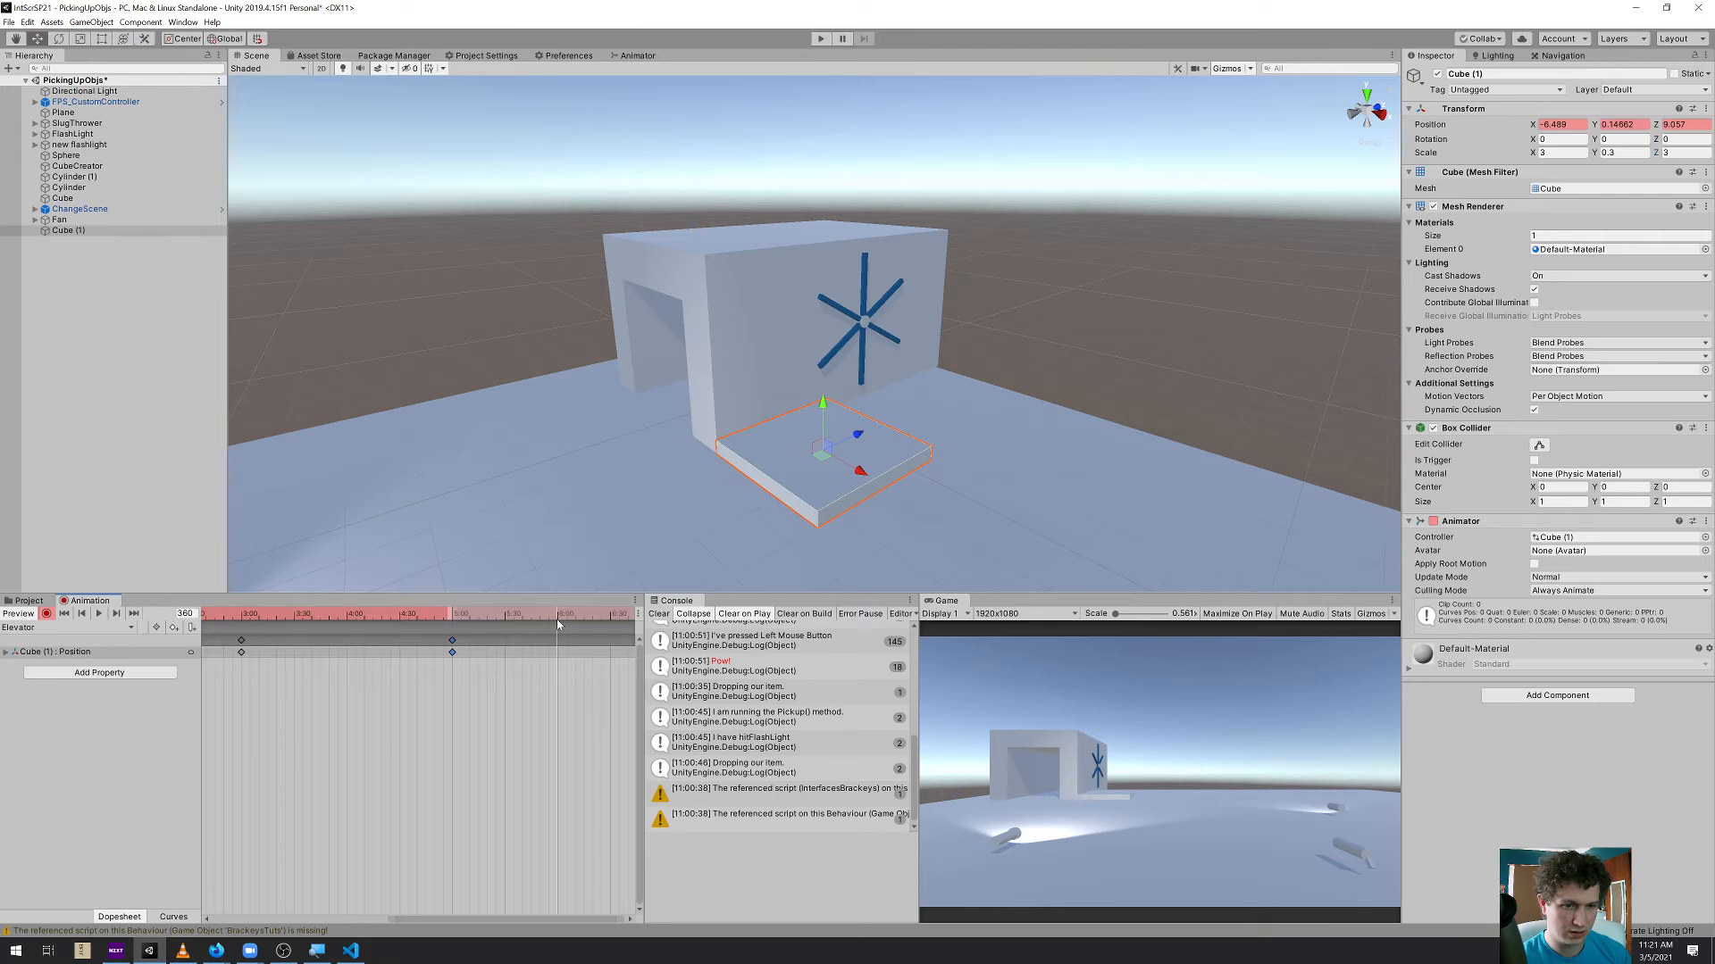
key("k")
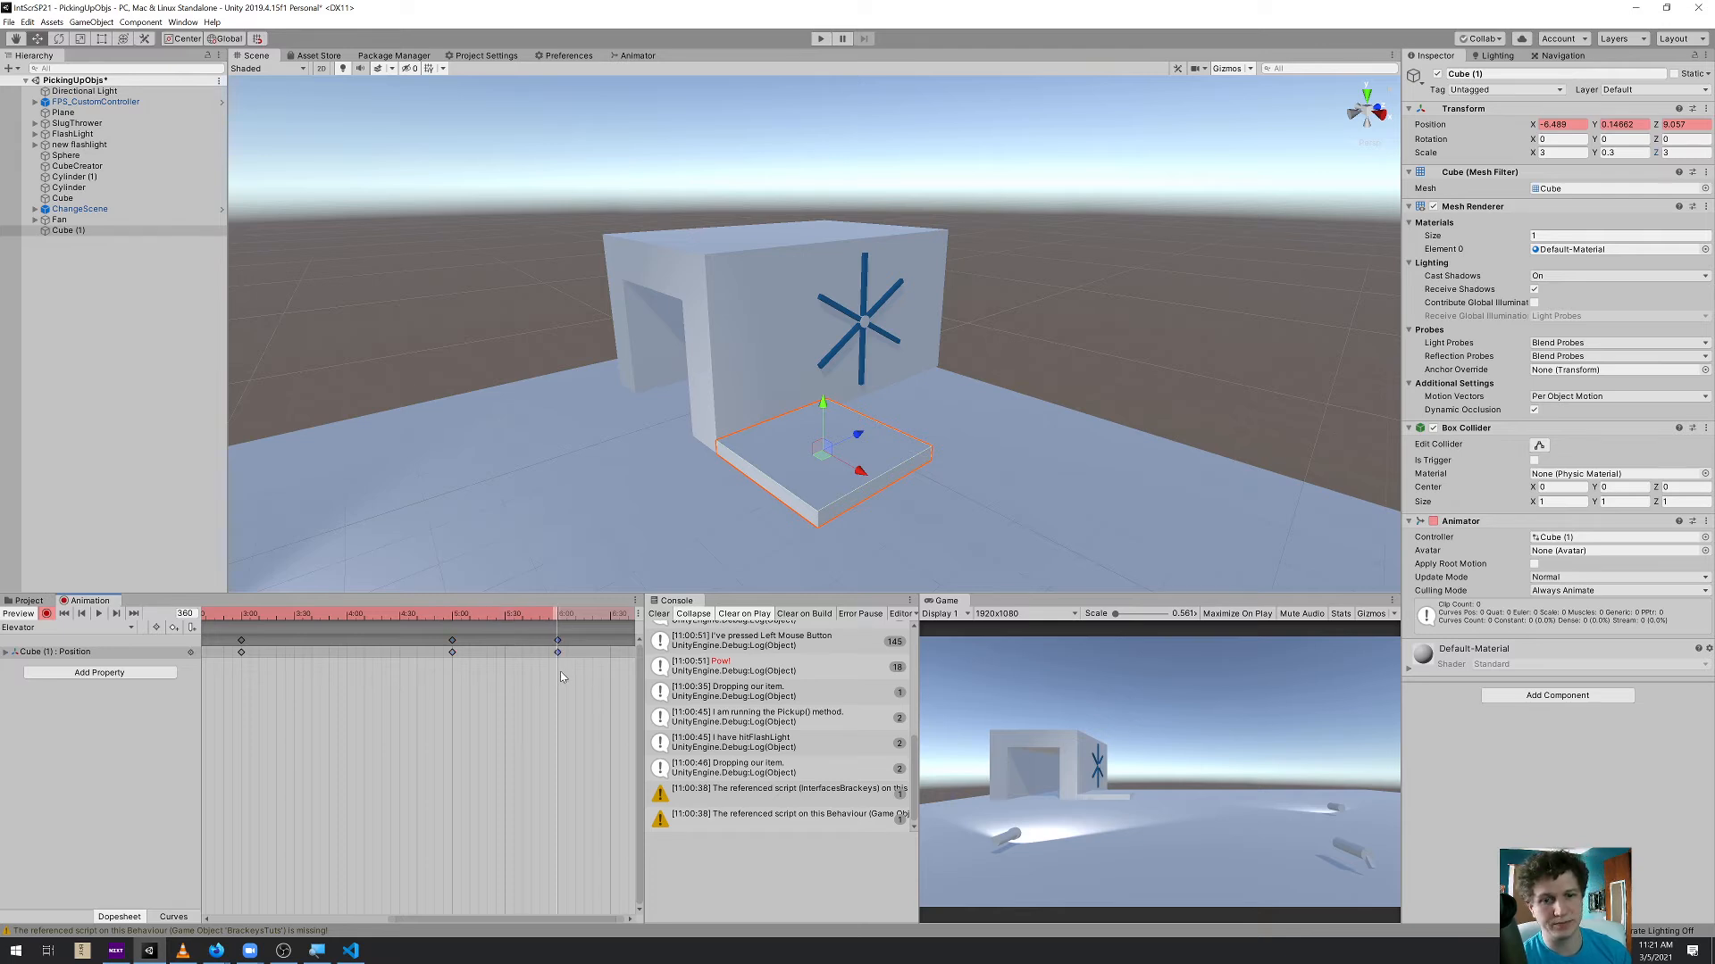
Bring all keyframes into the timeline and scrub from 0:00 to 6:00 to check the elevator's movement
scroll(553, 688, "down", 6)
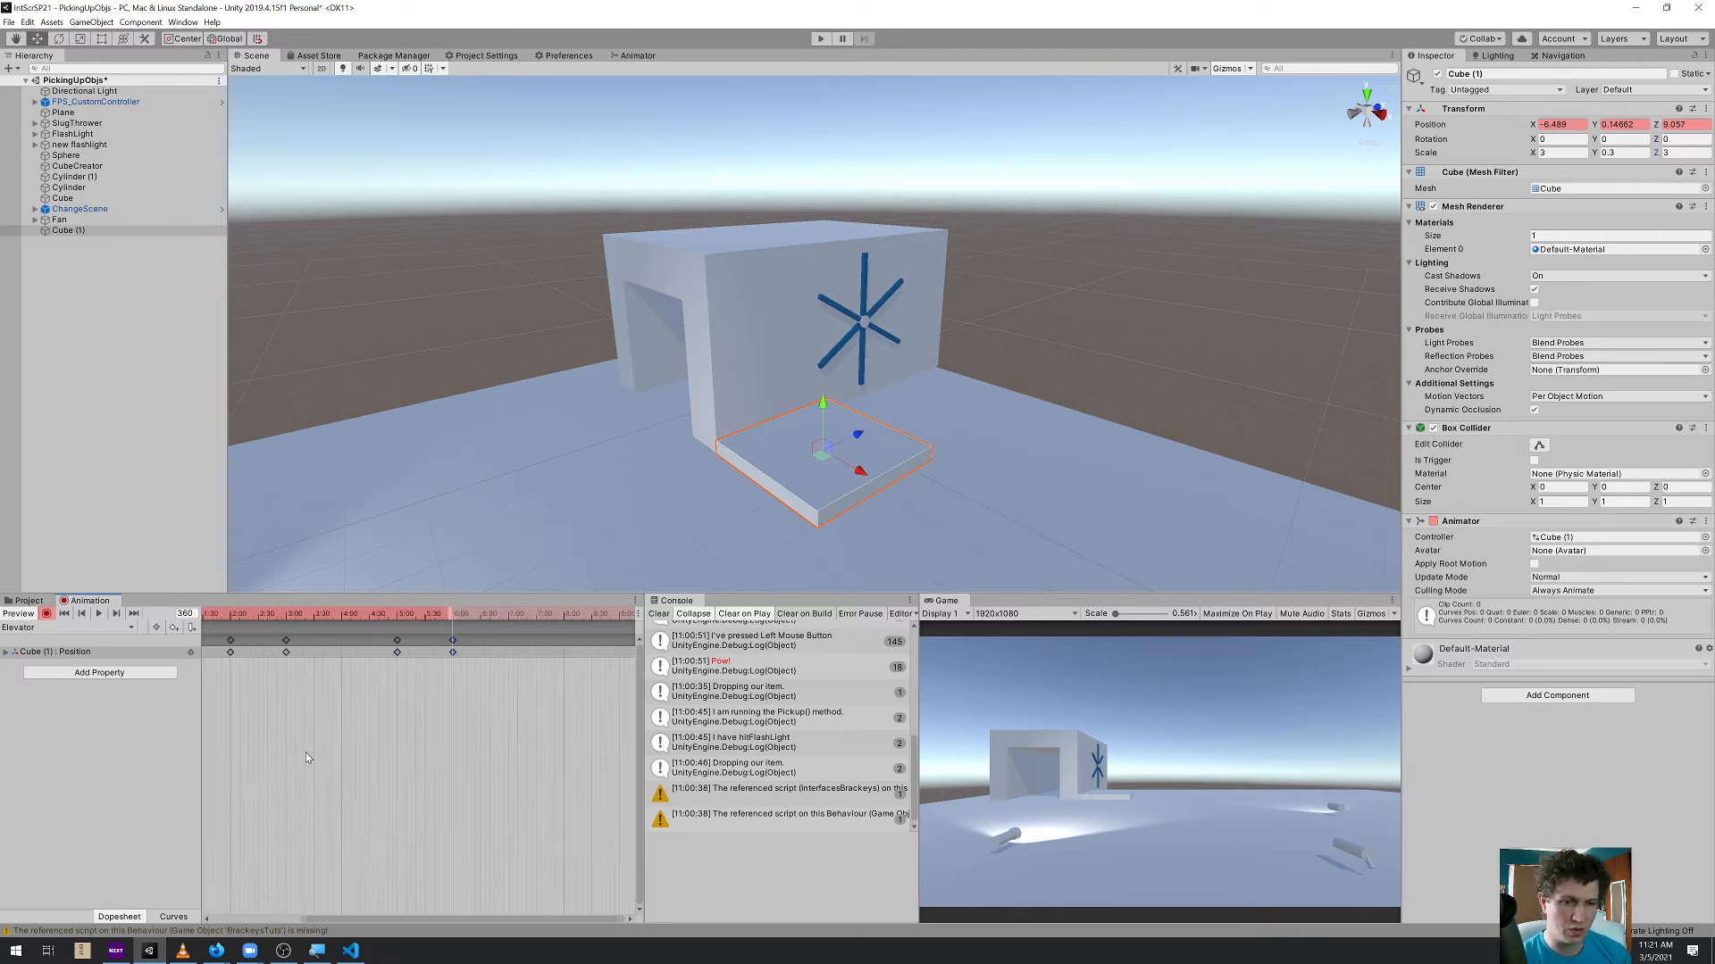
middle_click_drag(284, 750, 419, 750)
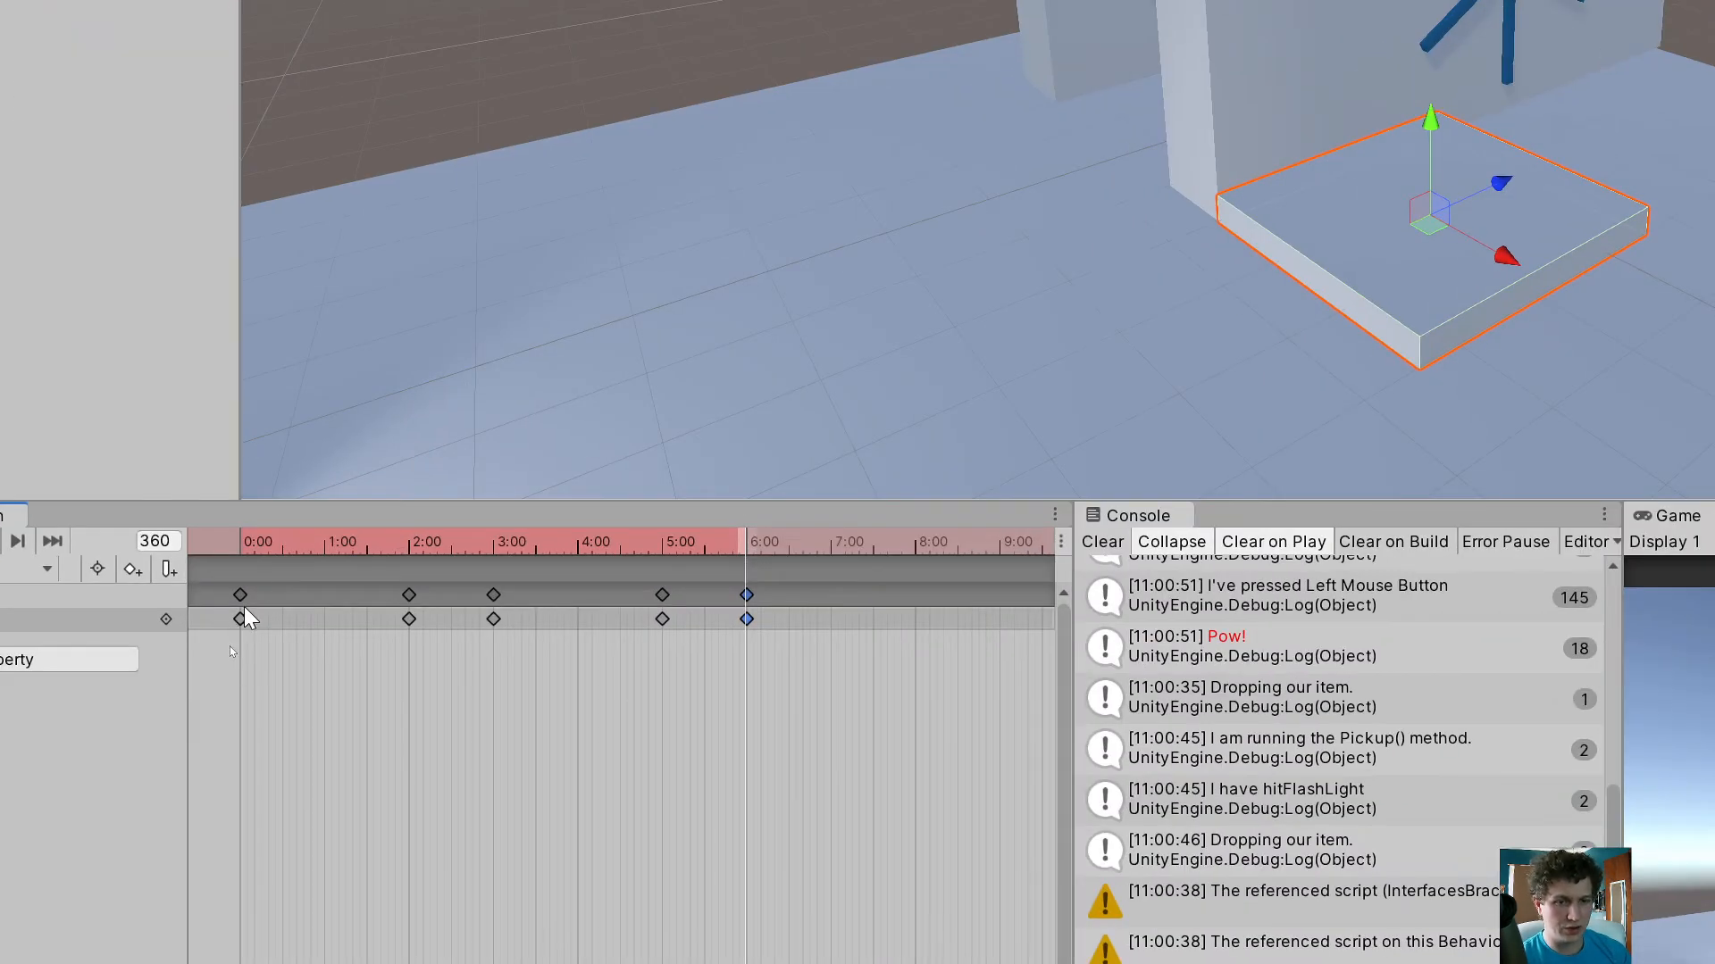
left_click_drag(238, 543, 248, 543)
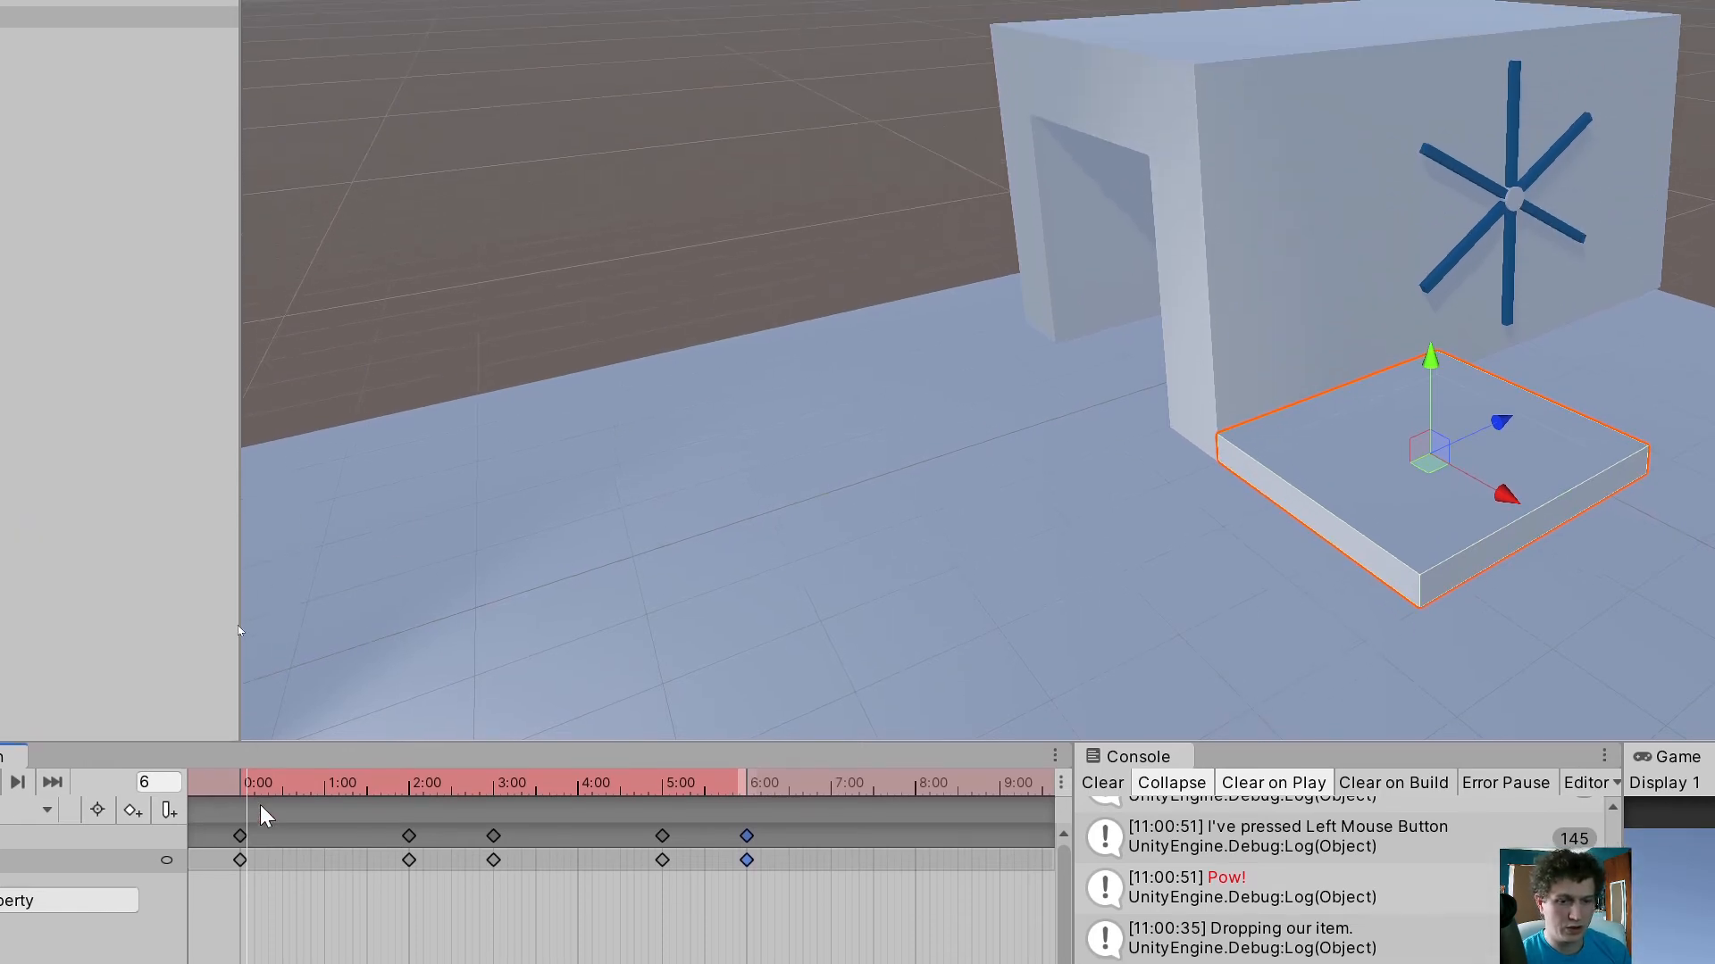
left_click_drag(244, 775, 766, 824)
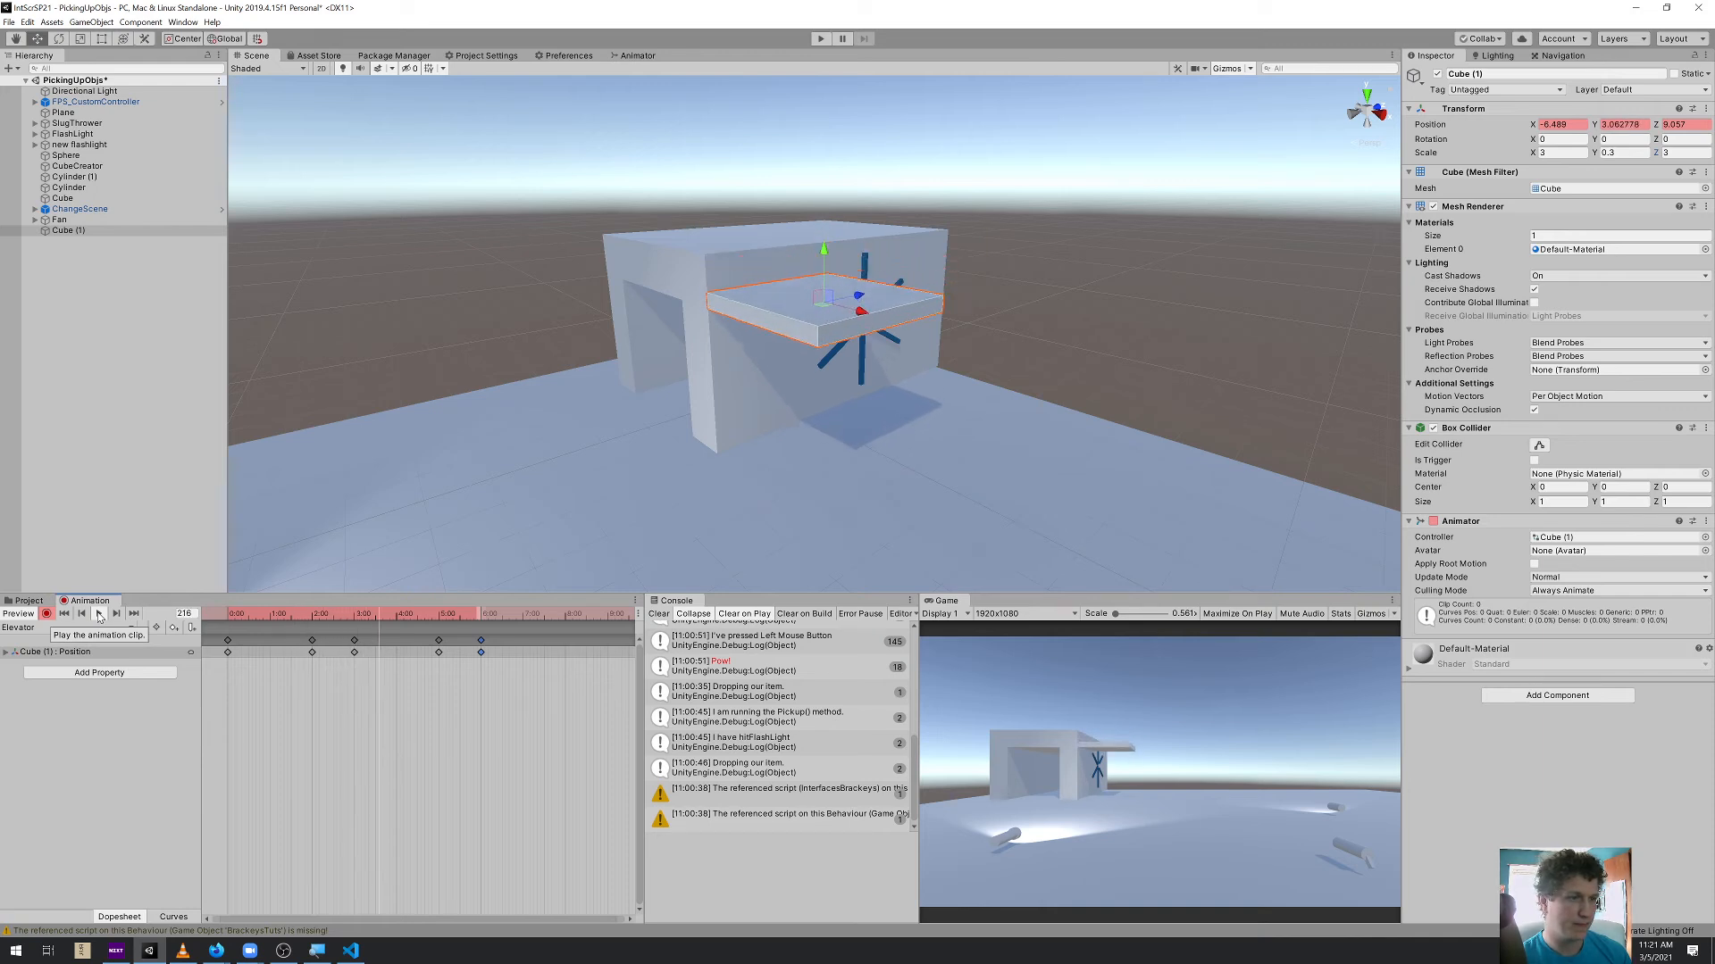
Stop recording the animation and playtest the elevator by riding the platform up to the roof
left_click(47, 615)
left_click(820, 38)
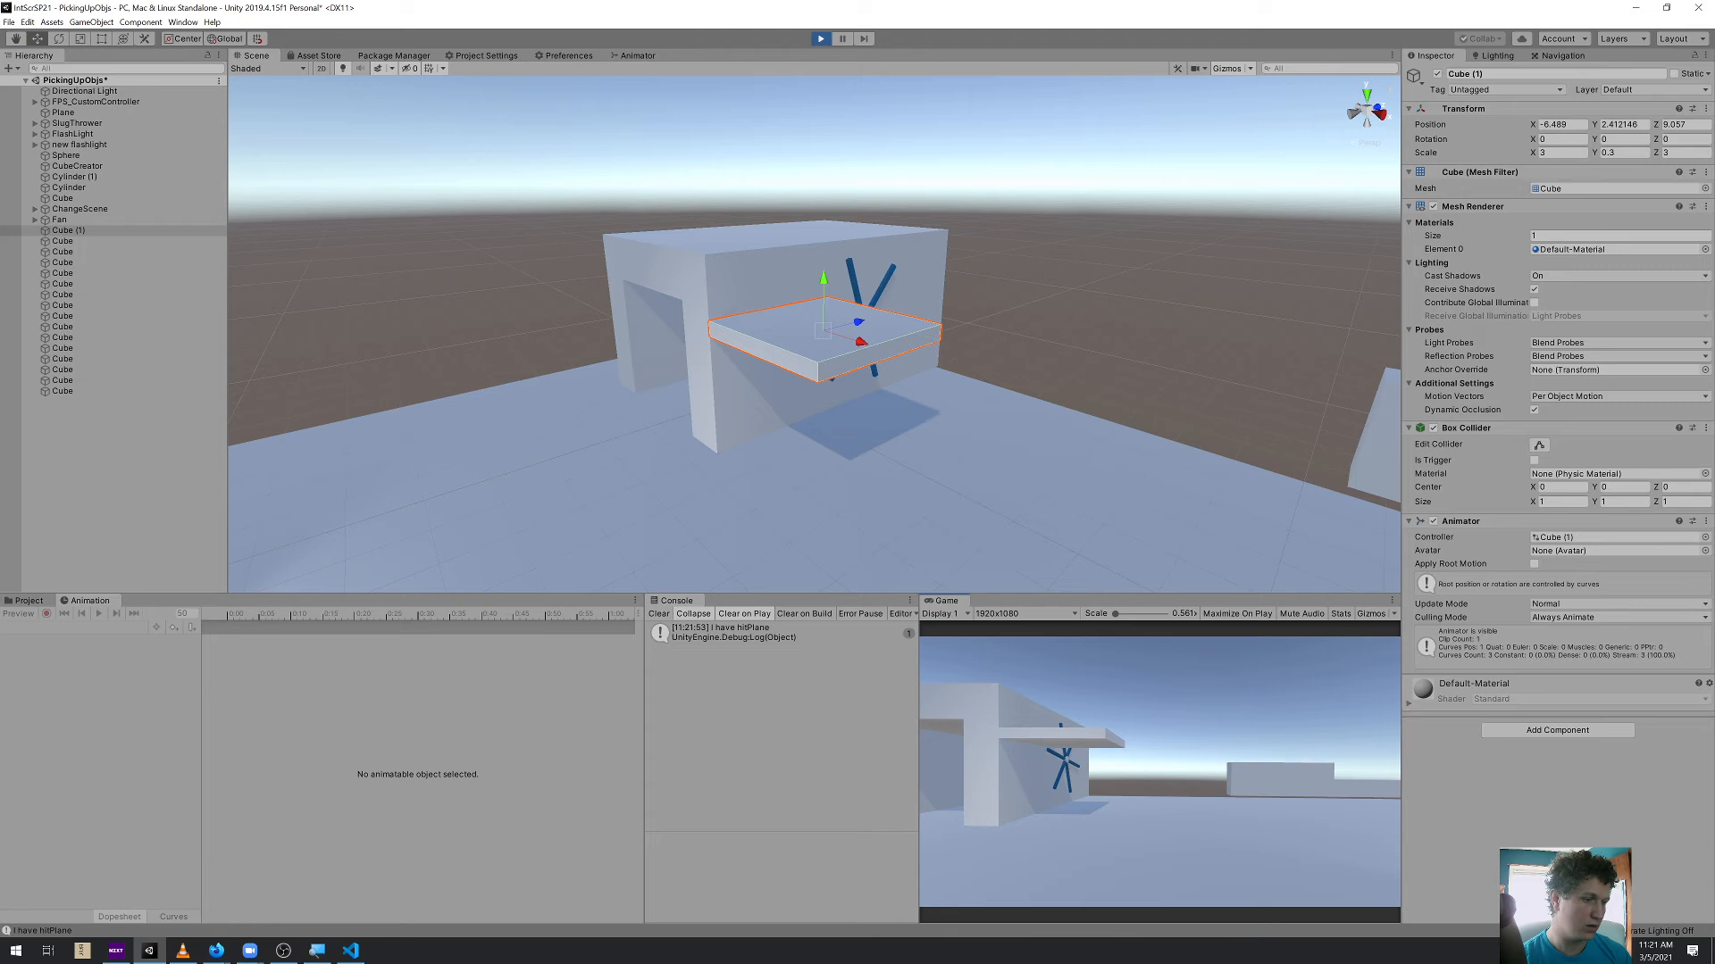
key("d")
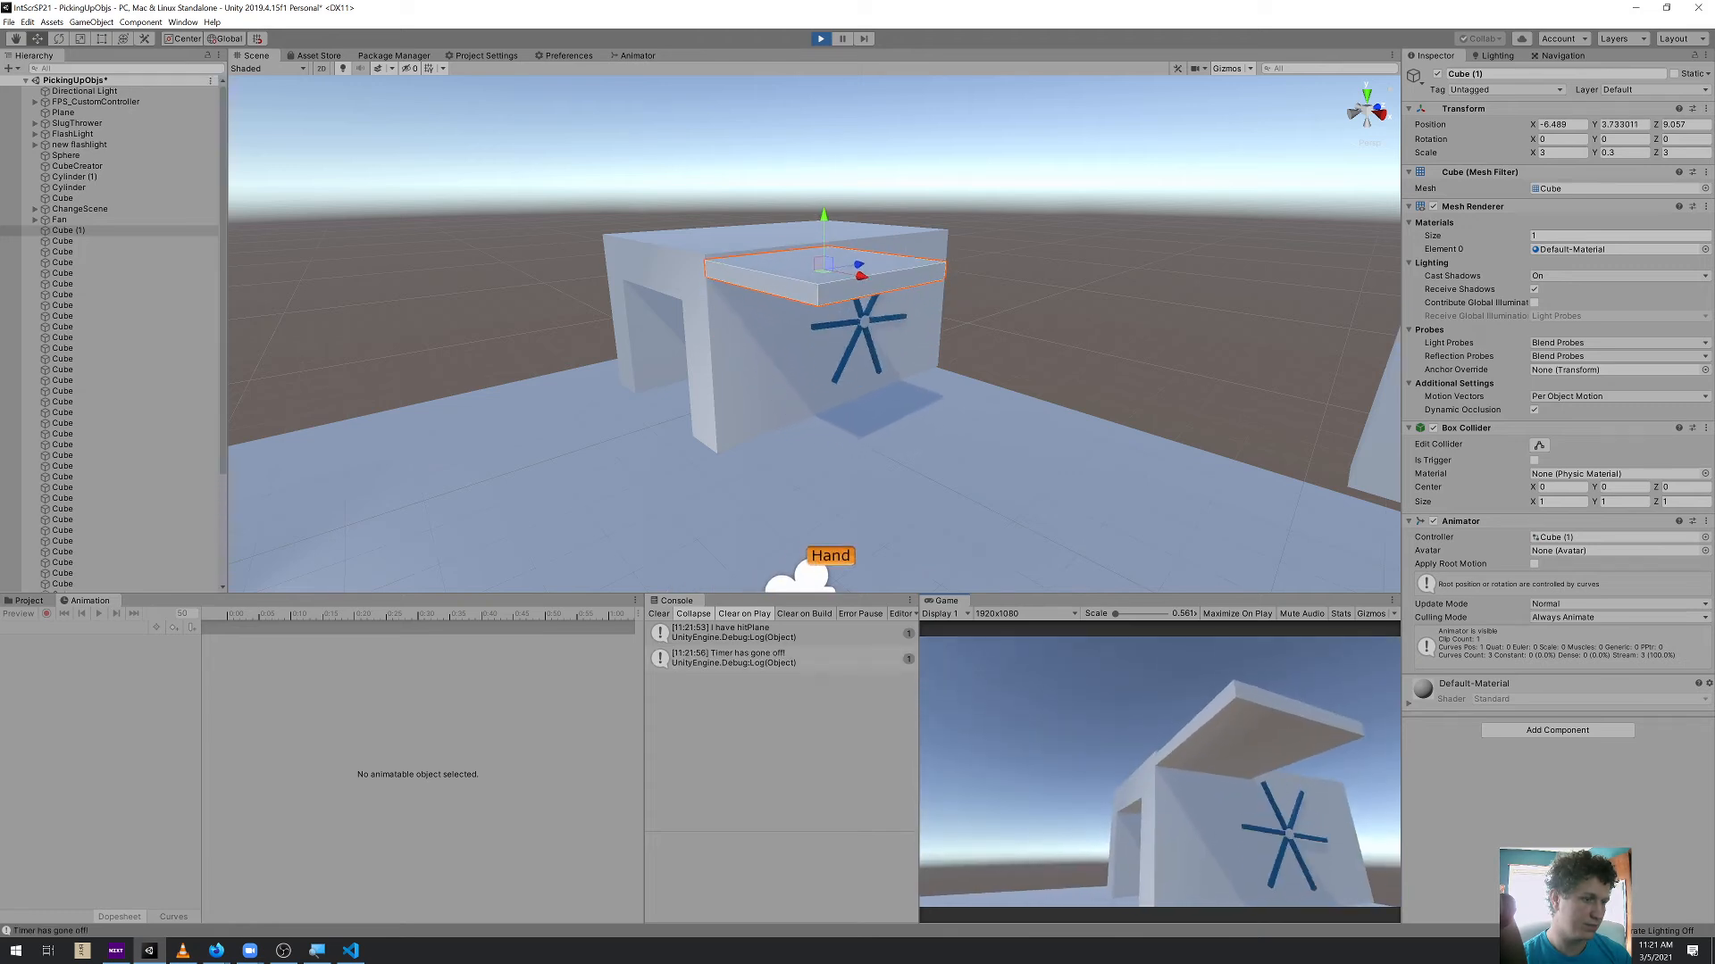
key("w")
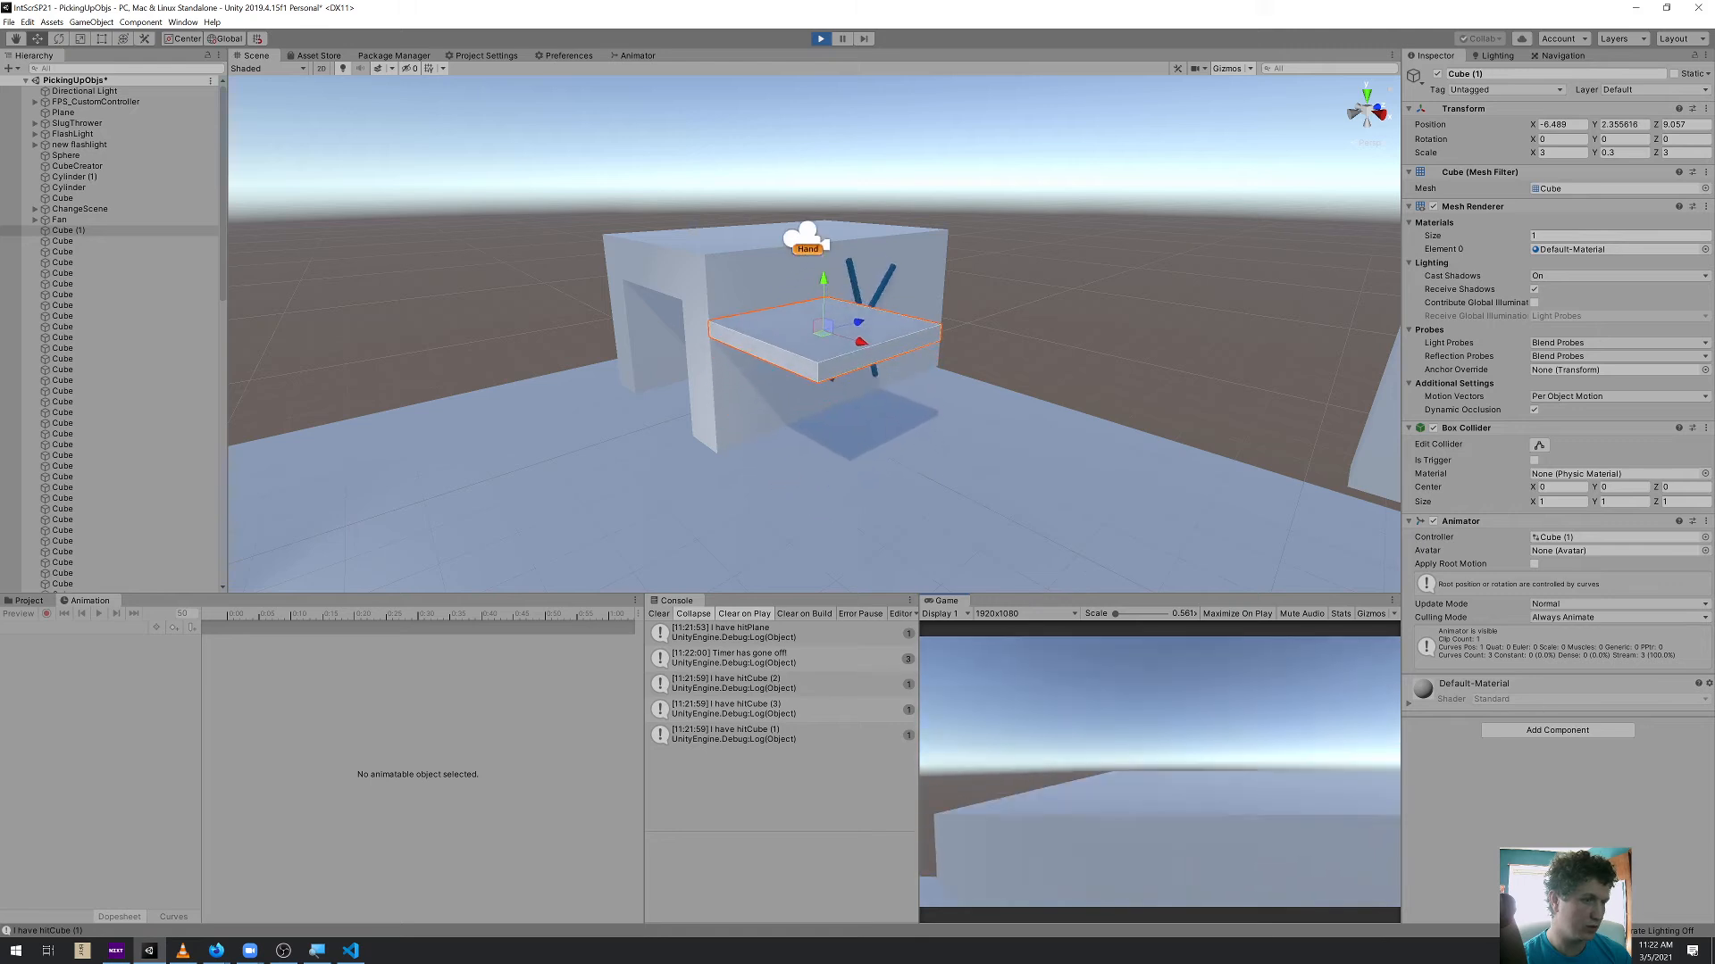
key("w")
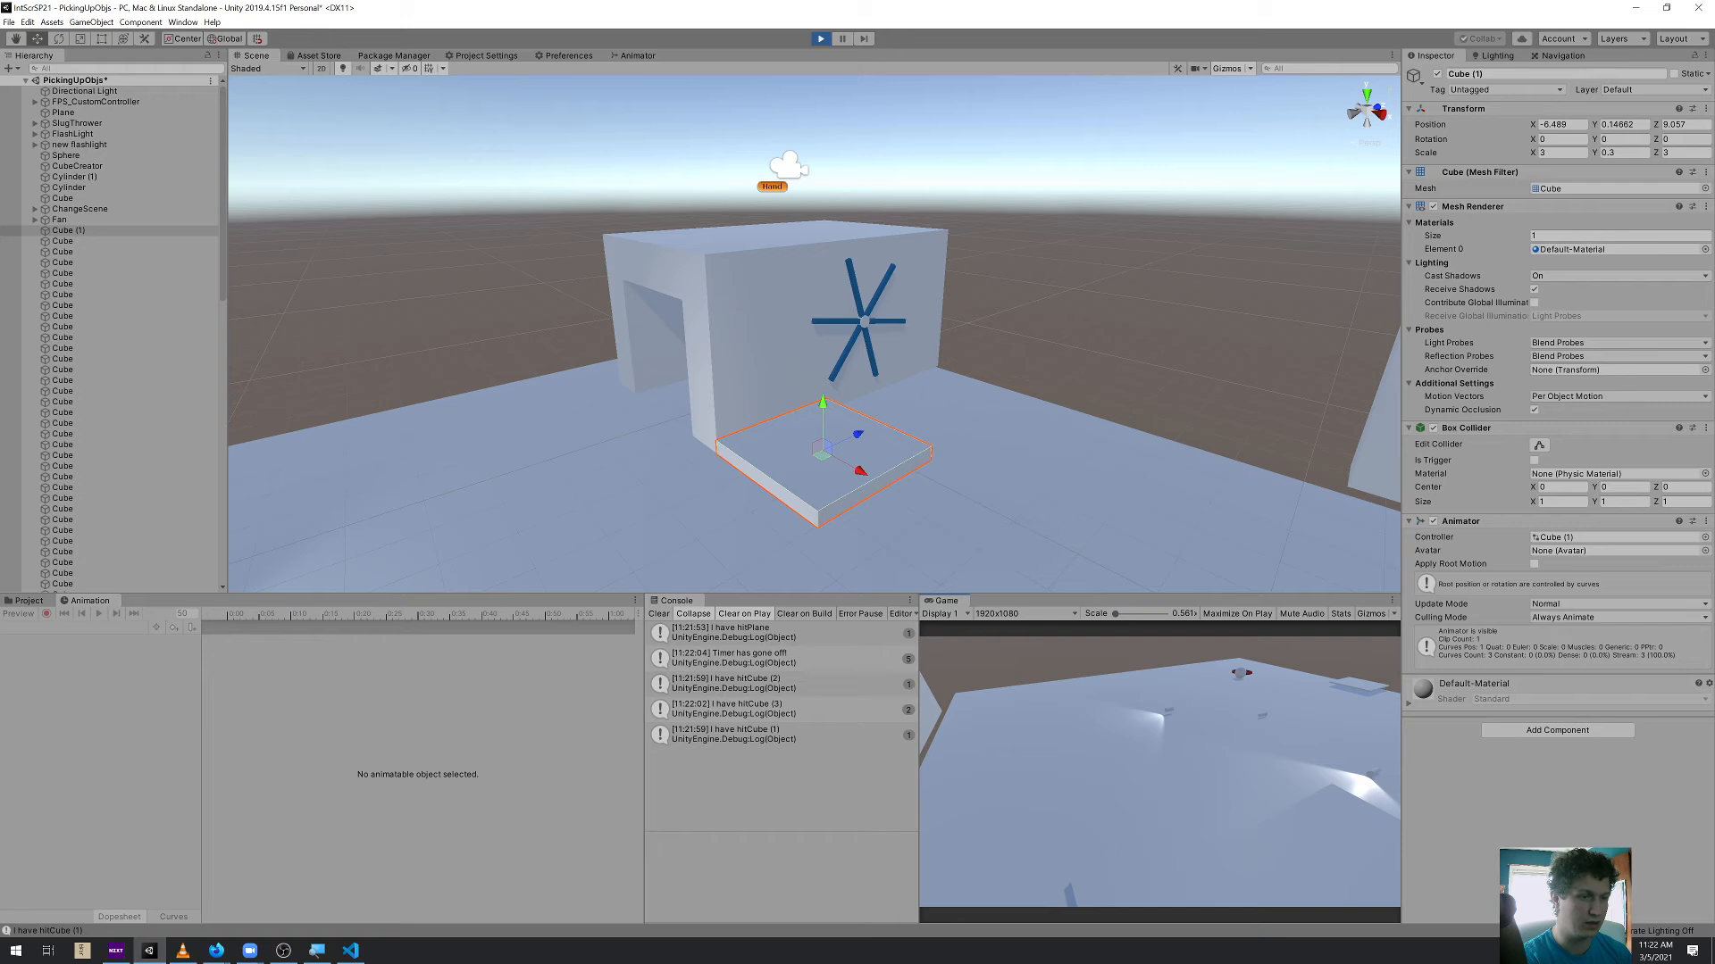
key("ctrl+p")
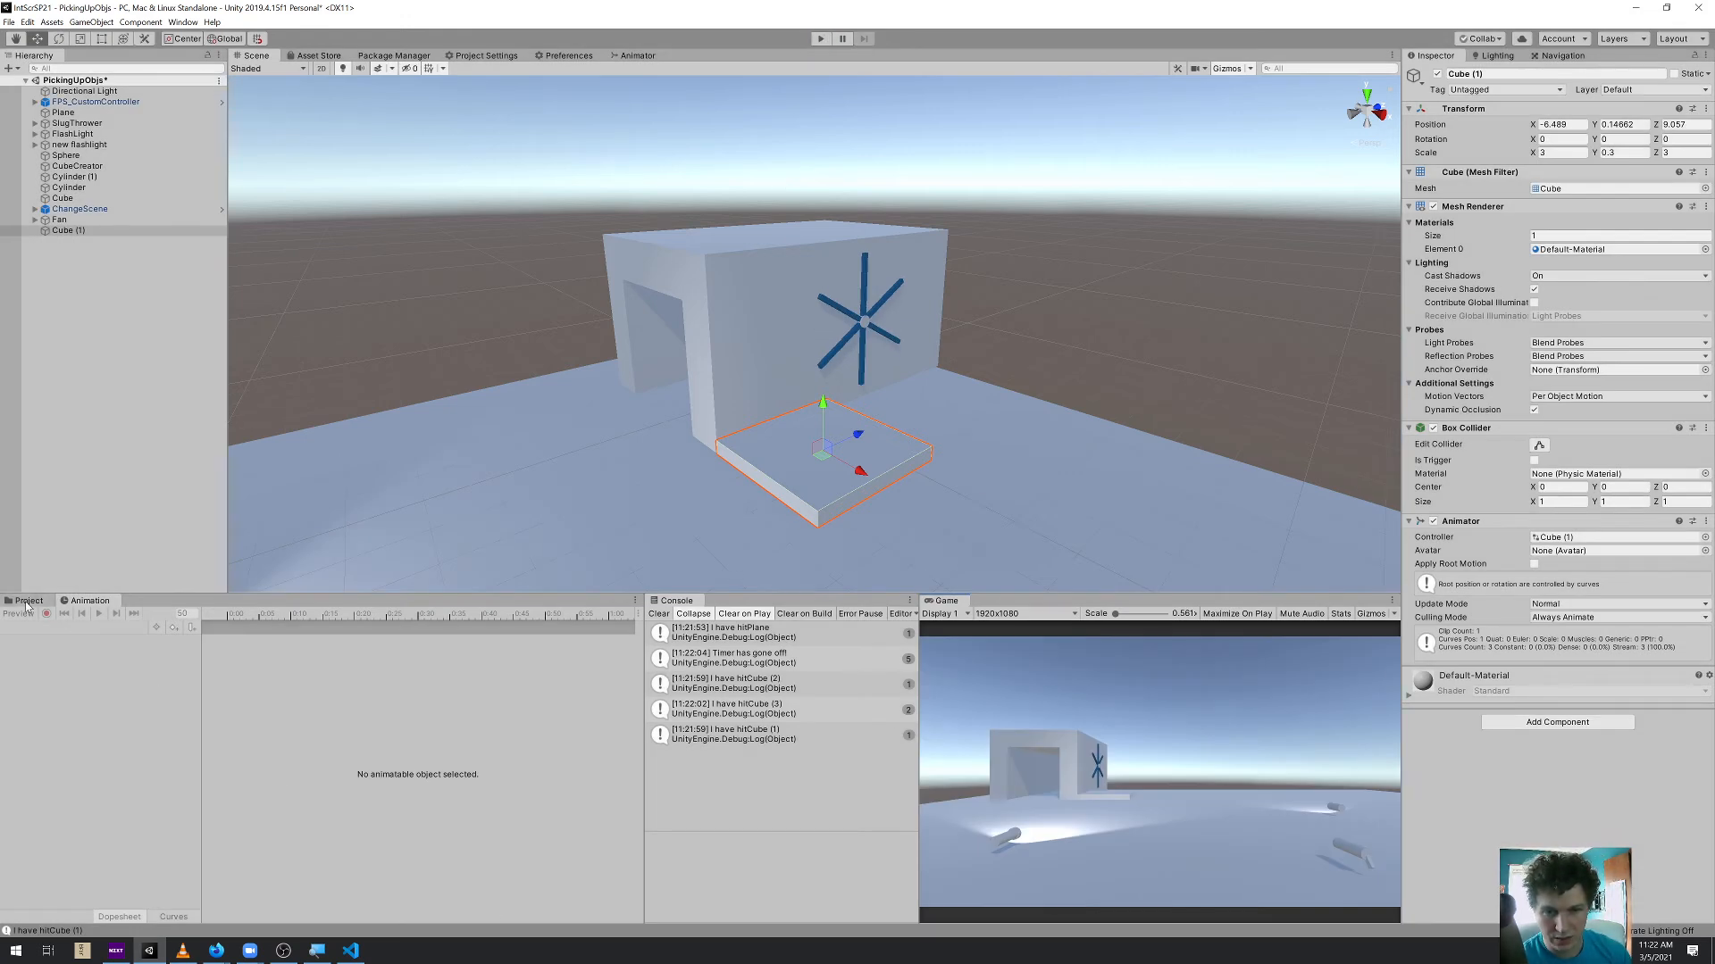
Apply the Yellow material to the elevator platform
left_click(26, 600)
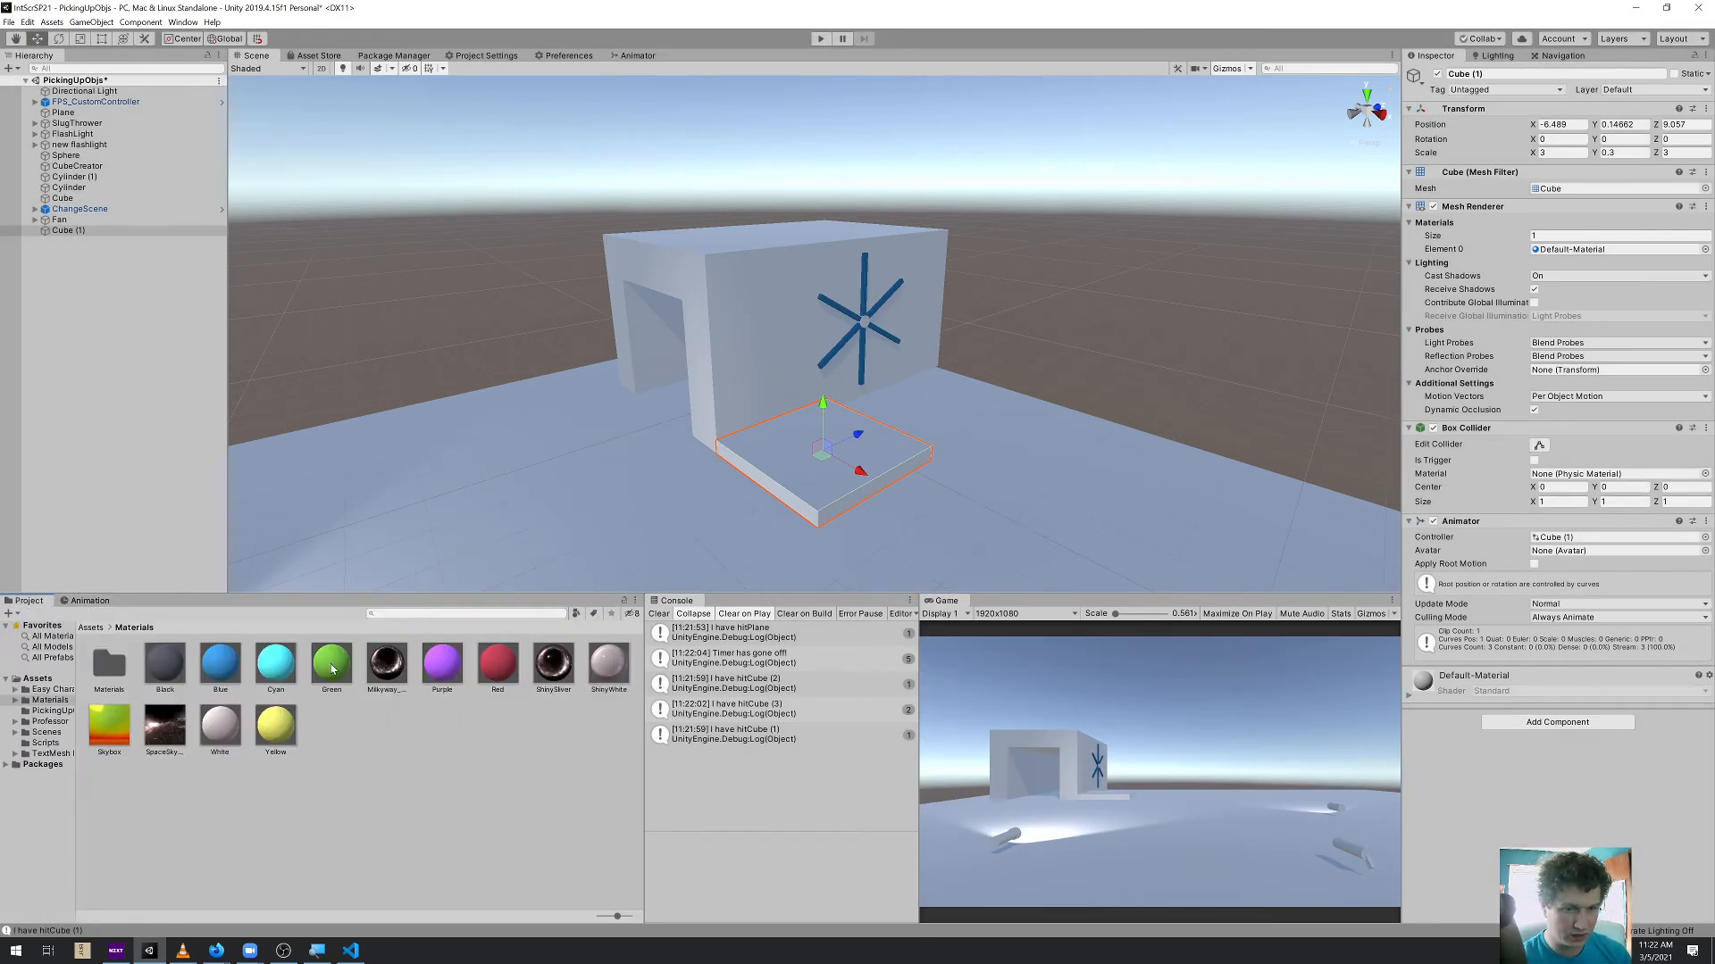
left_click_drag(268, 726, 780, 478)
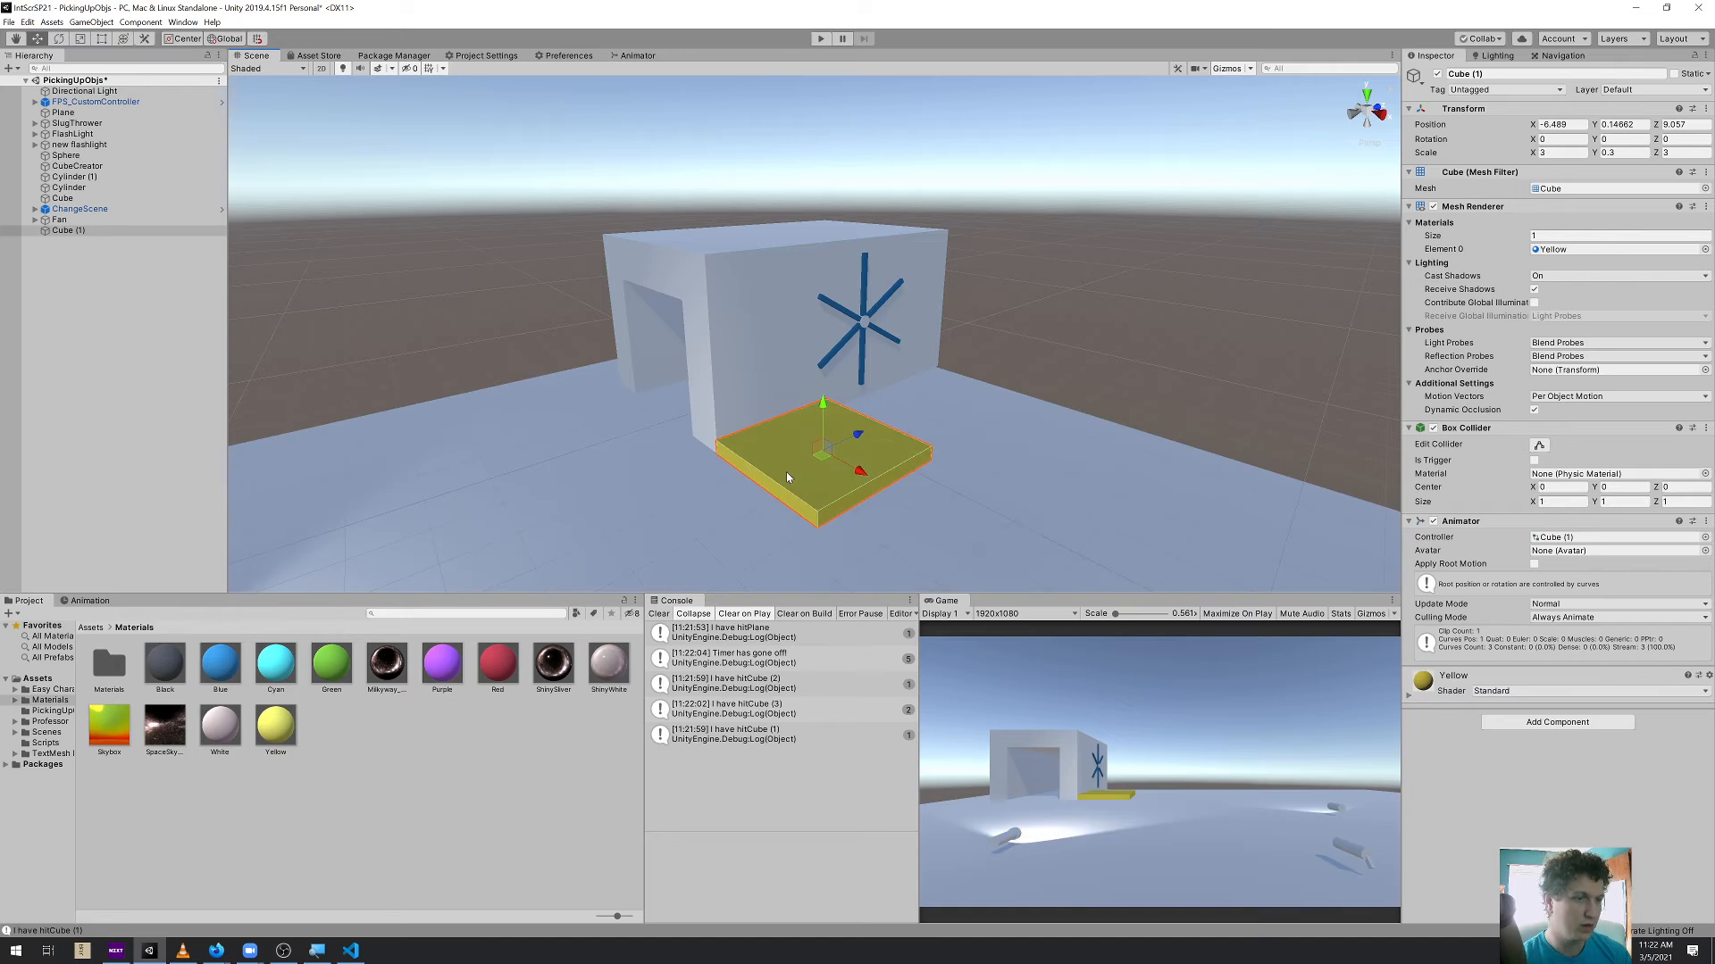
Playtest the yellow platform, riding it to the roof and back onto it, and exit play mode
left_click(819, 39)
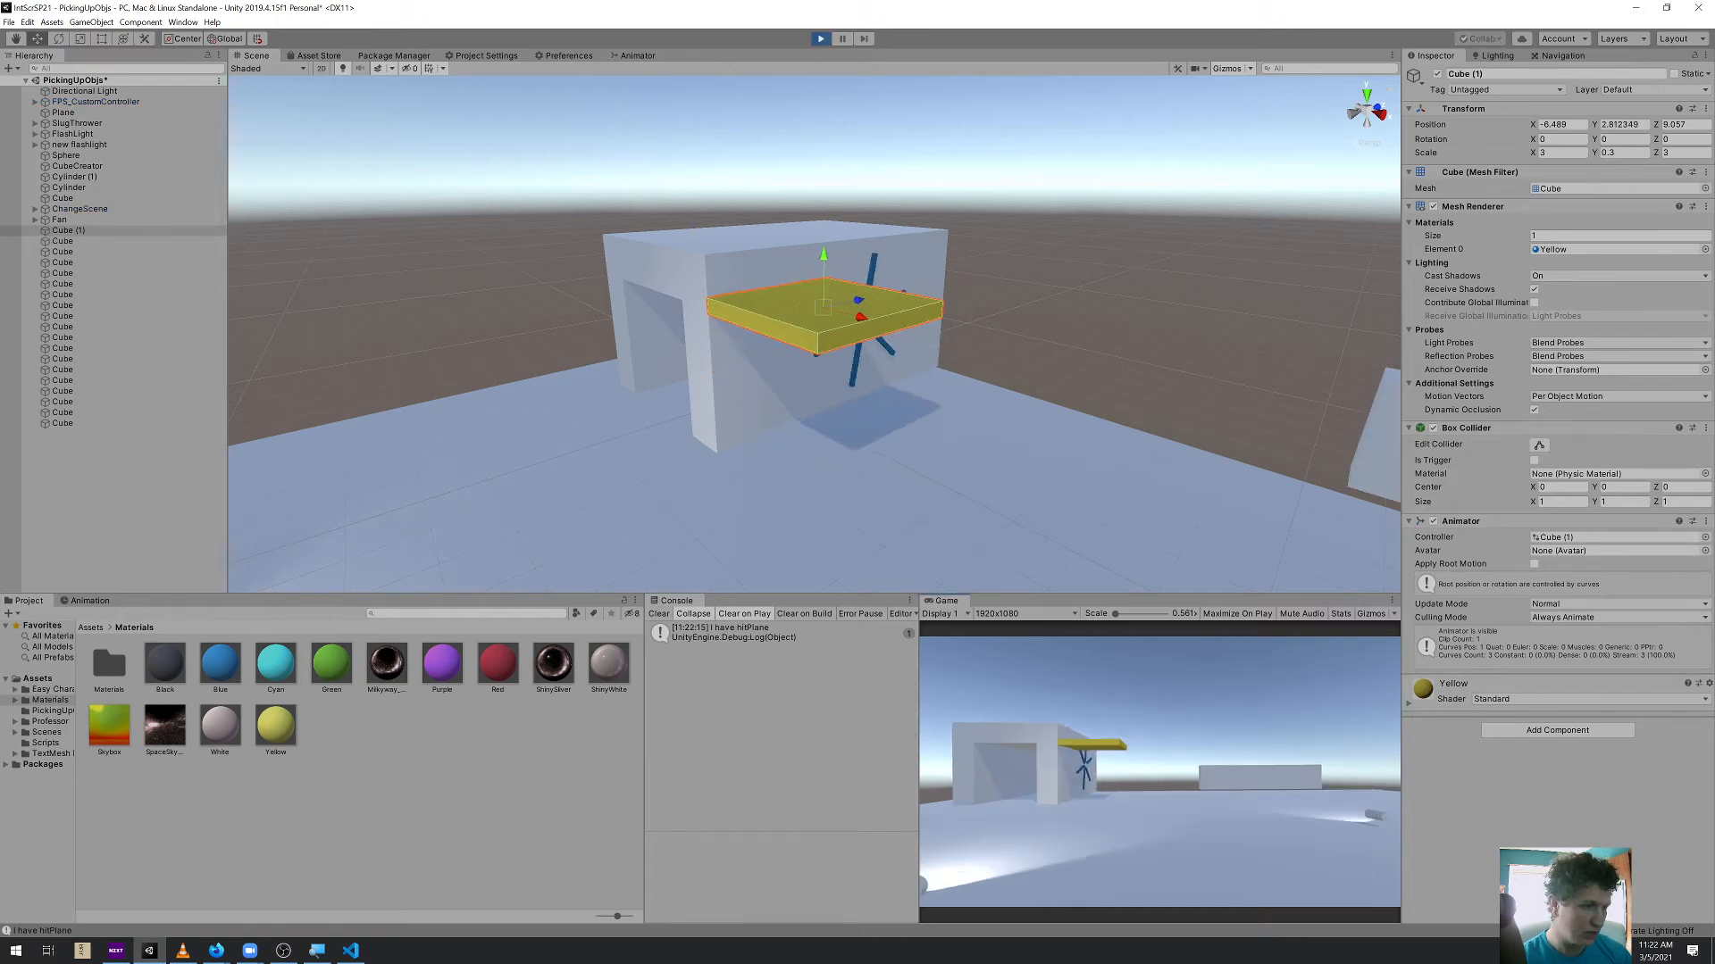
key("w")
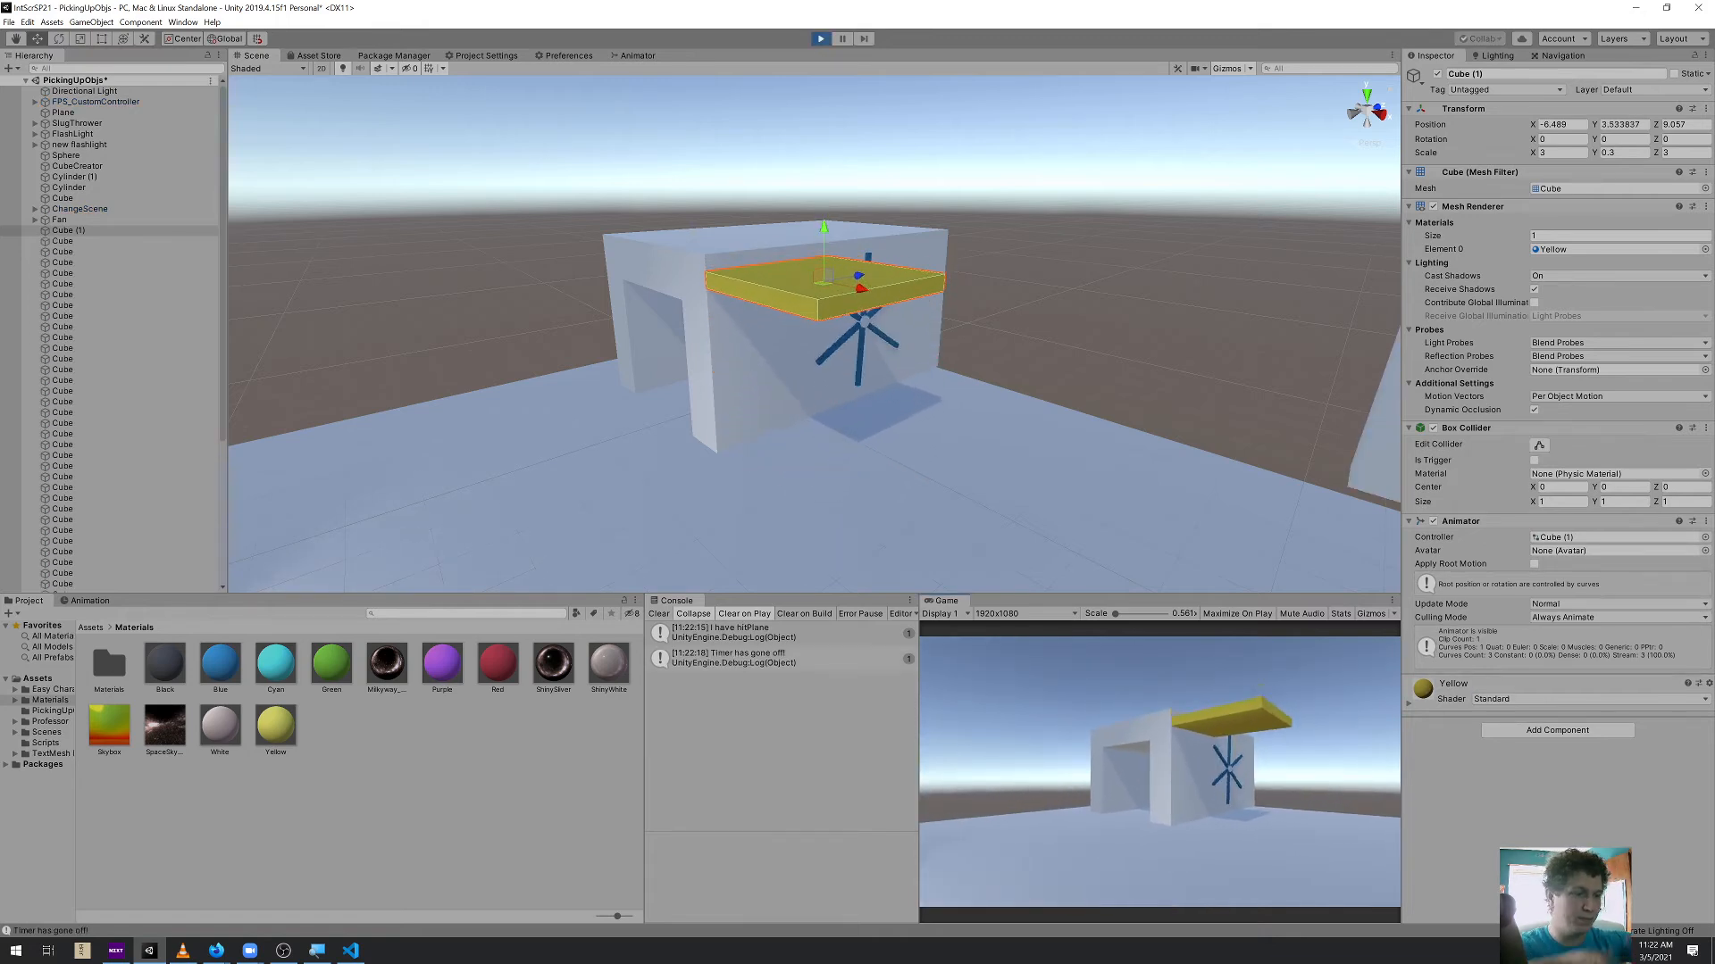
key("w")
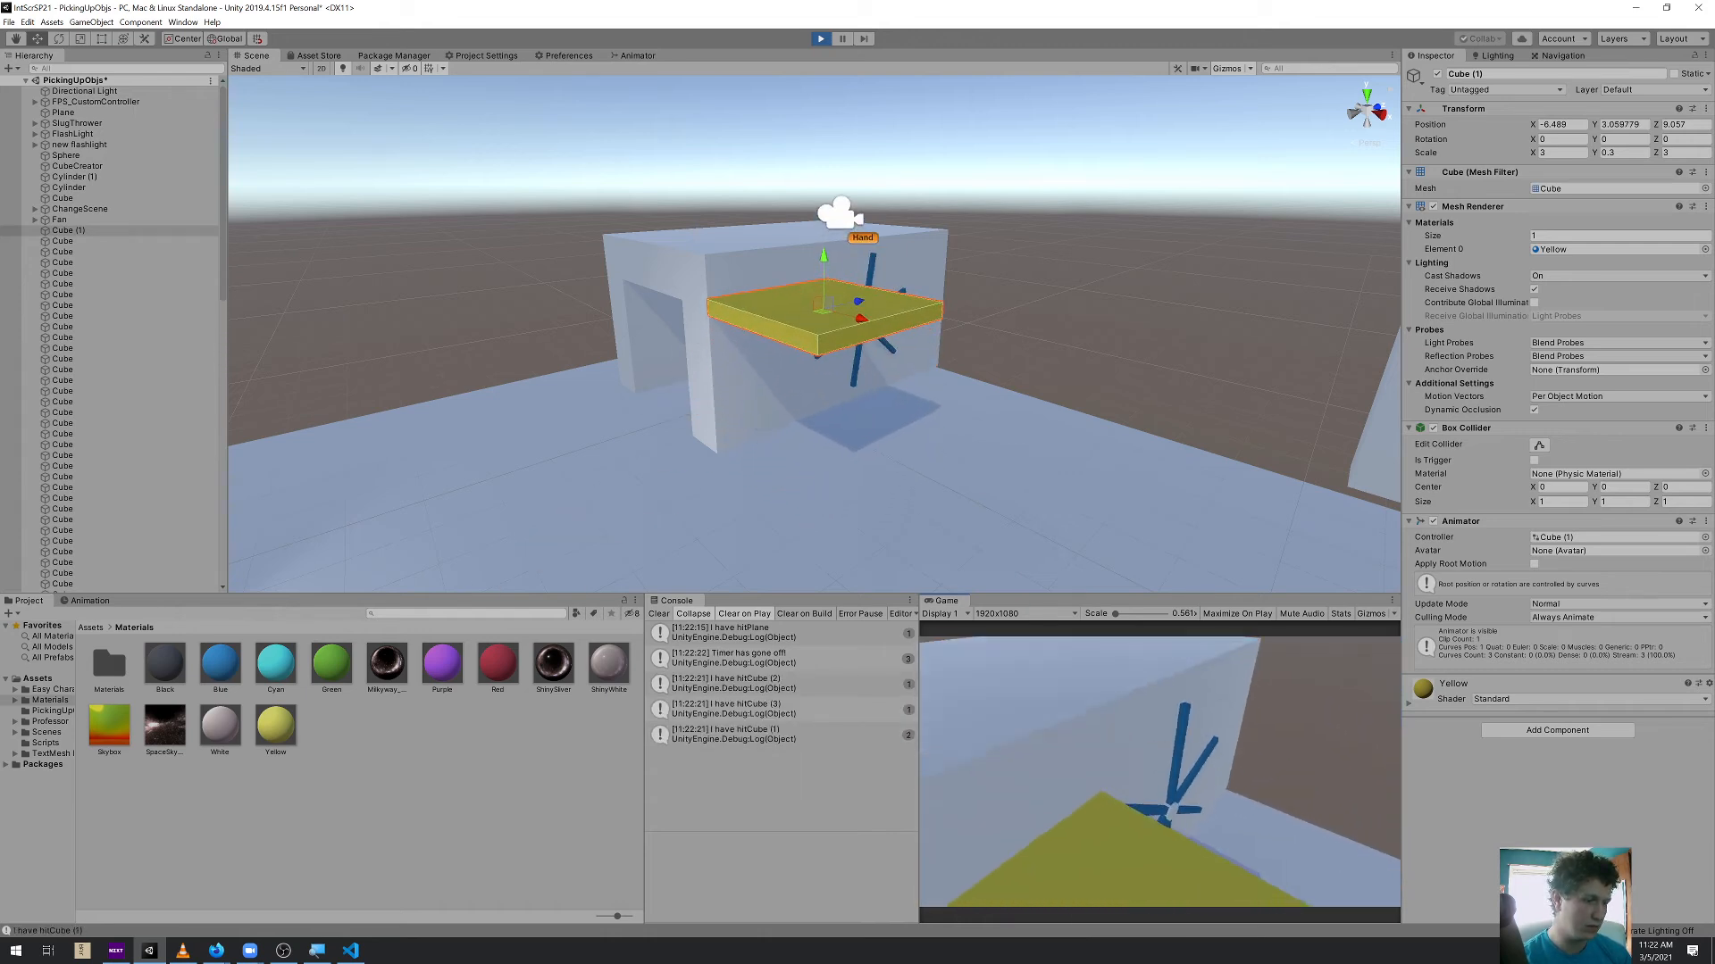
key("w")
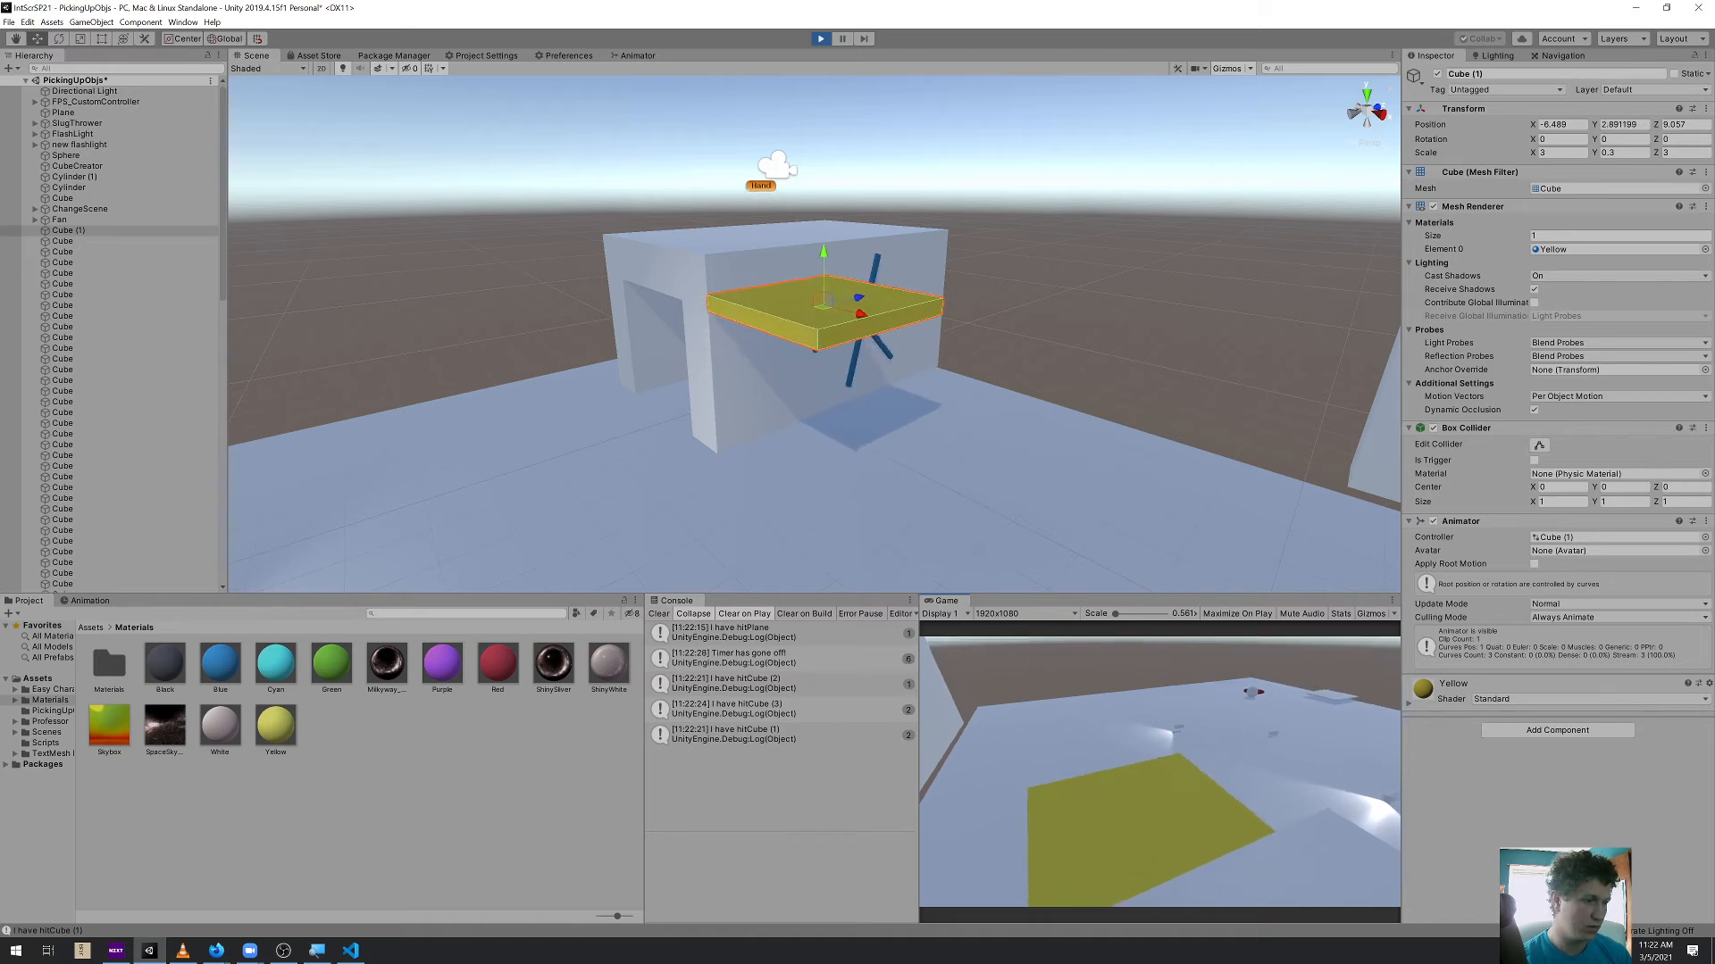
key("w")
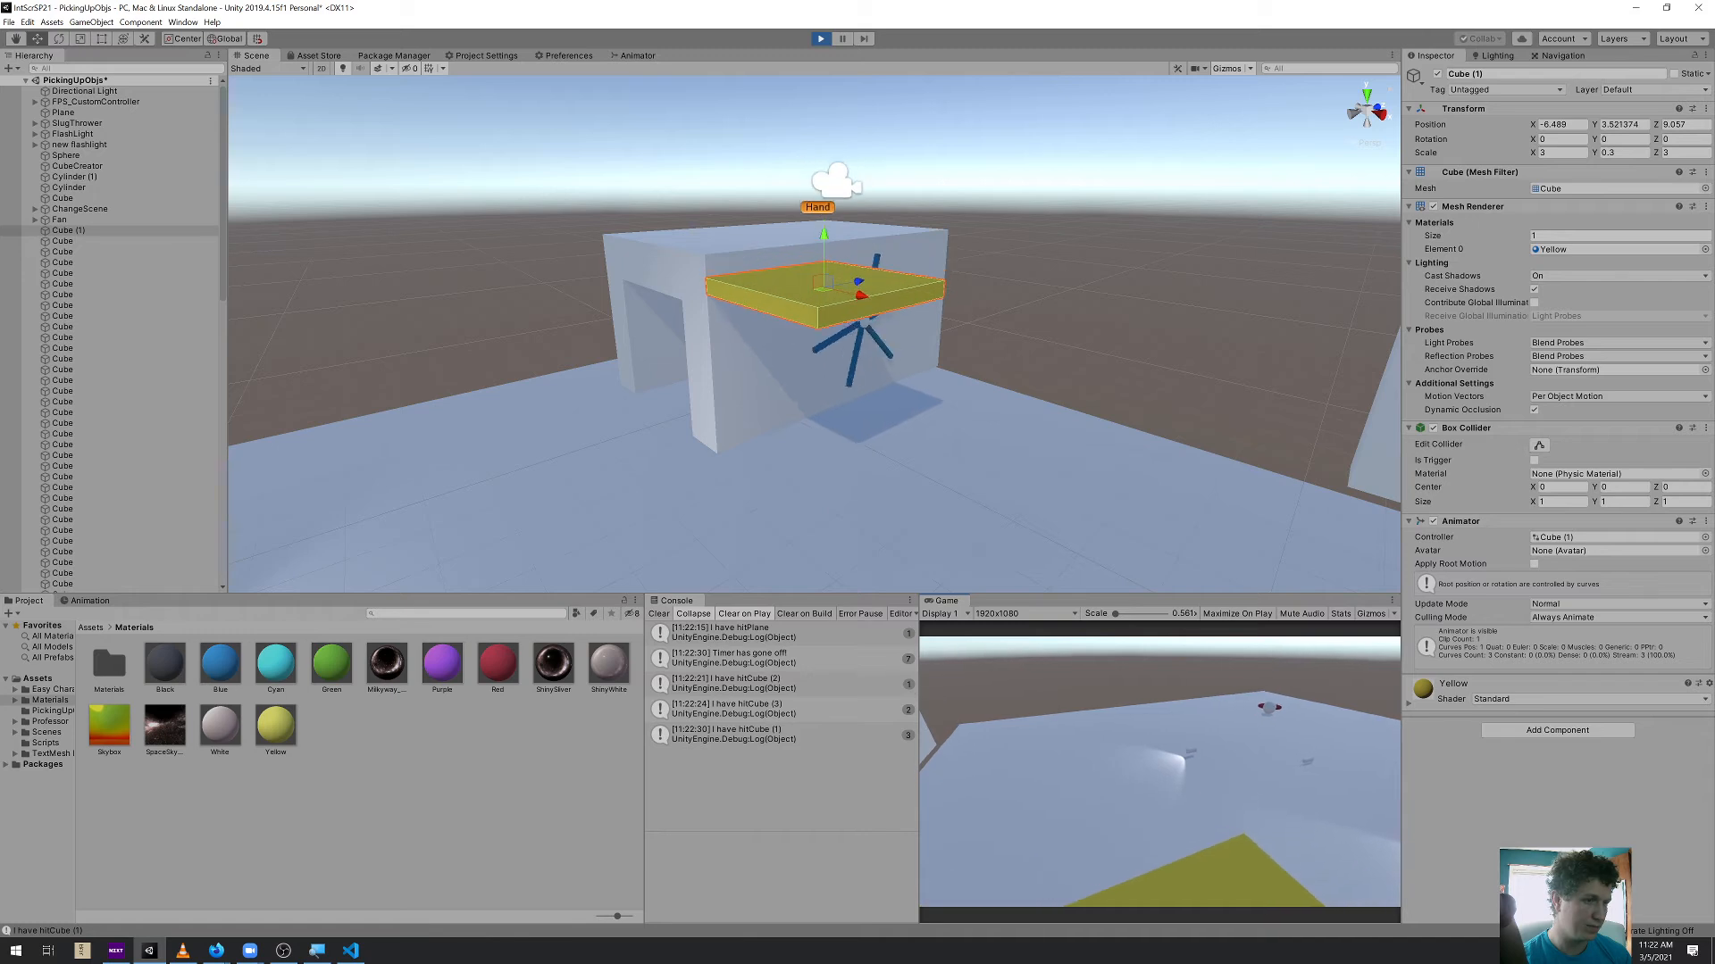
key("w")
key("w")
key("ctrl+p")
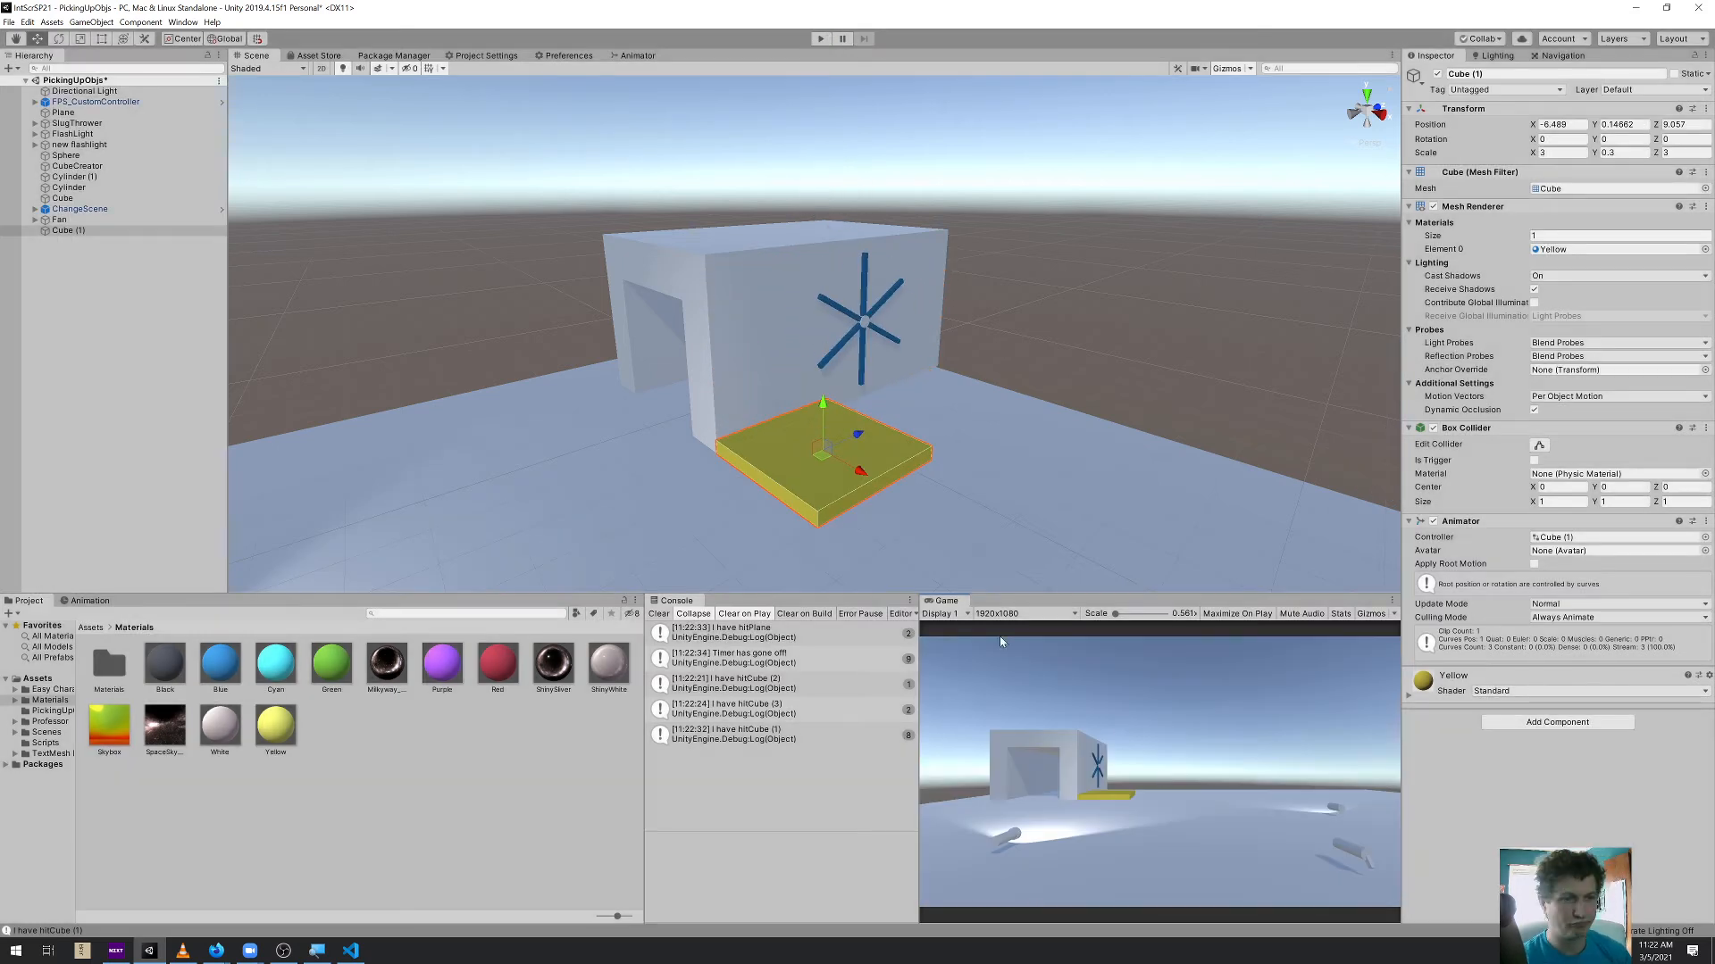
Add a new cube to the scene near the elevator platform
middle_click_drag(889, 526, 815, 480)
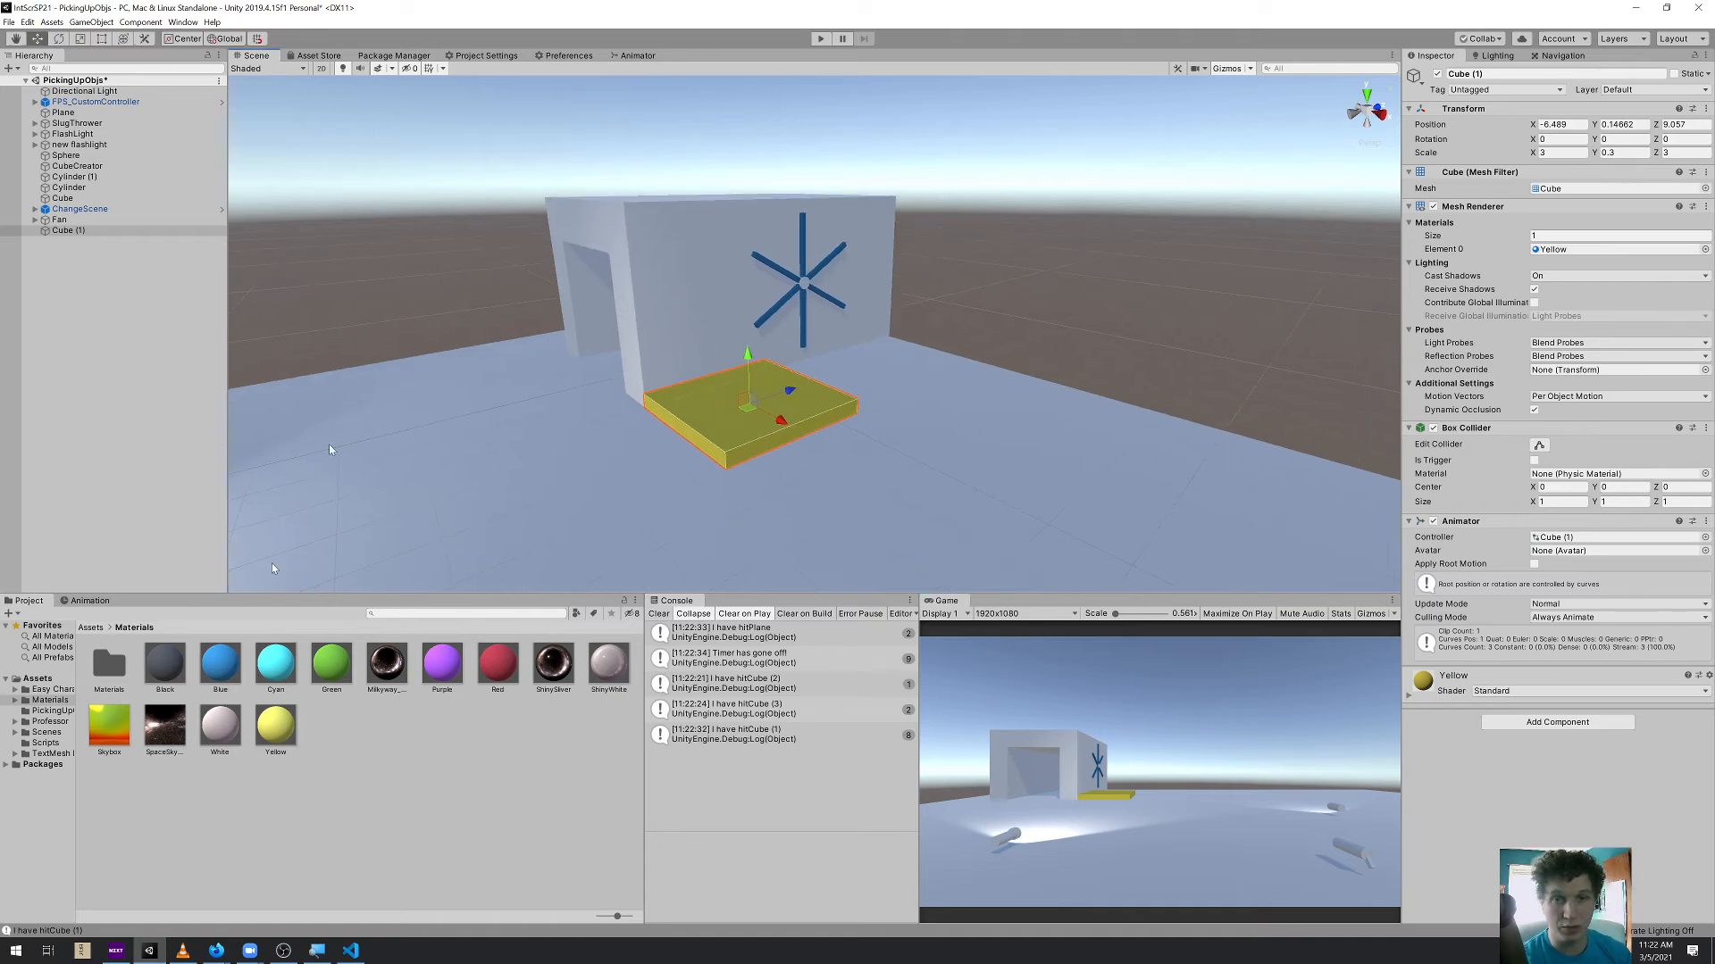
left_click(657, 343)
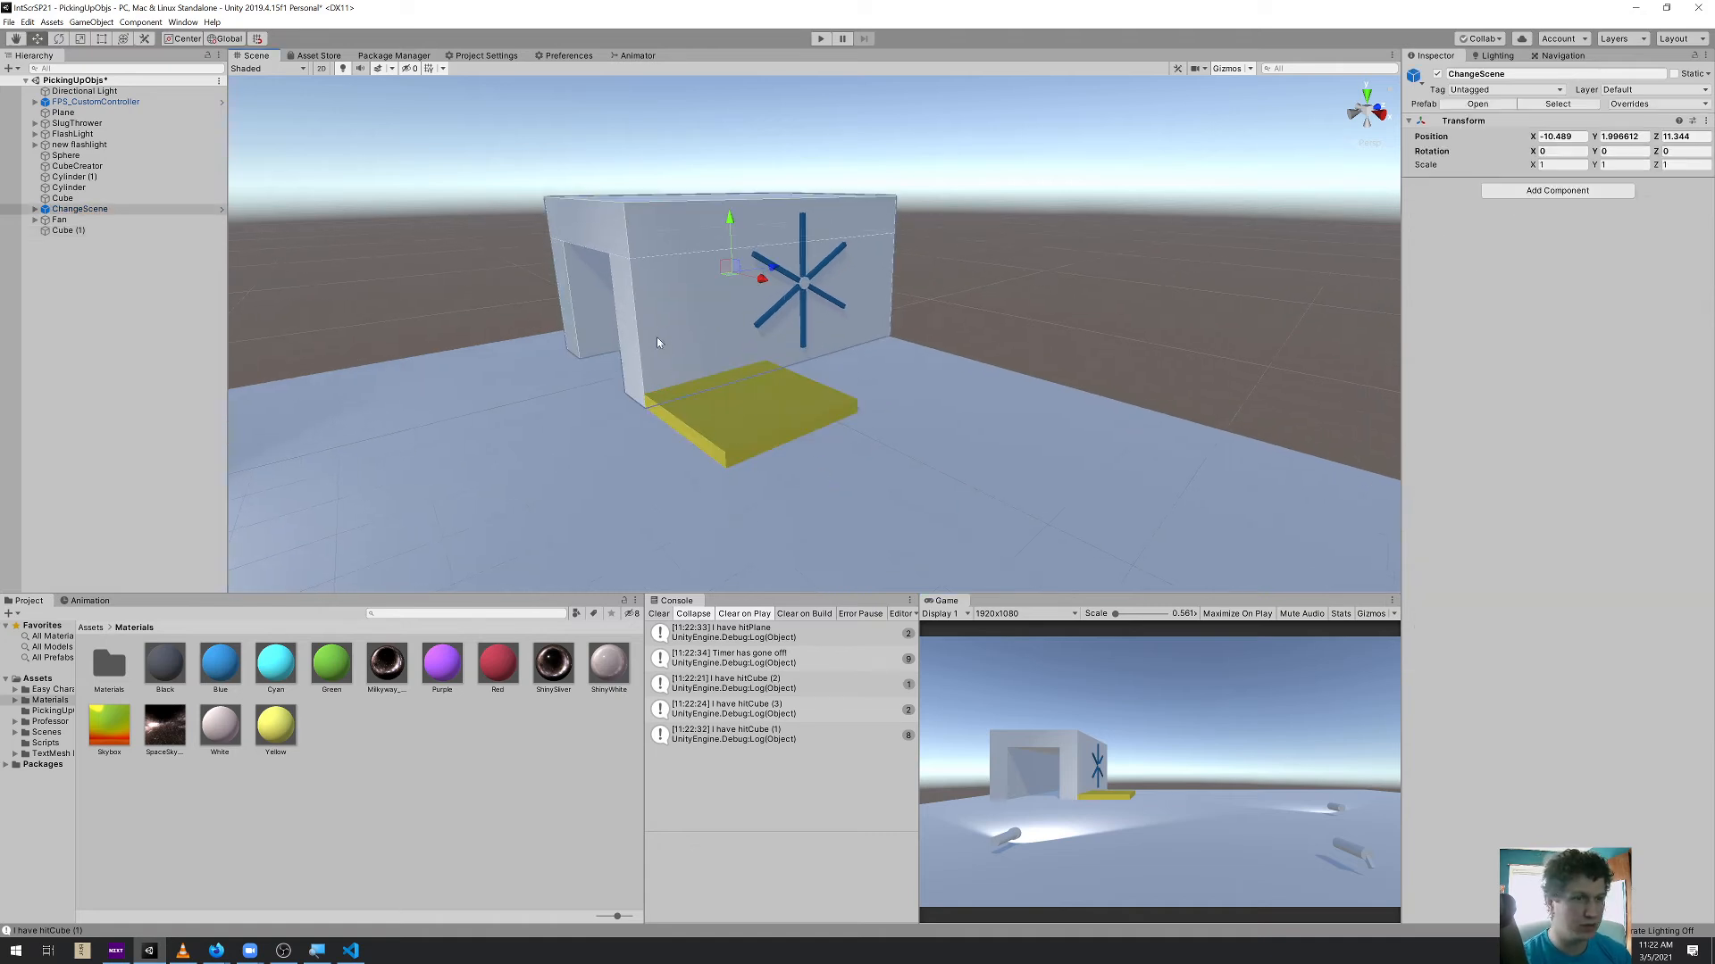
left_click(91, 22)
mouse_move(143, 80)
left_click(267, 78)
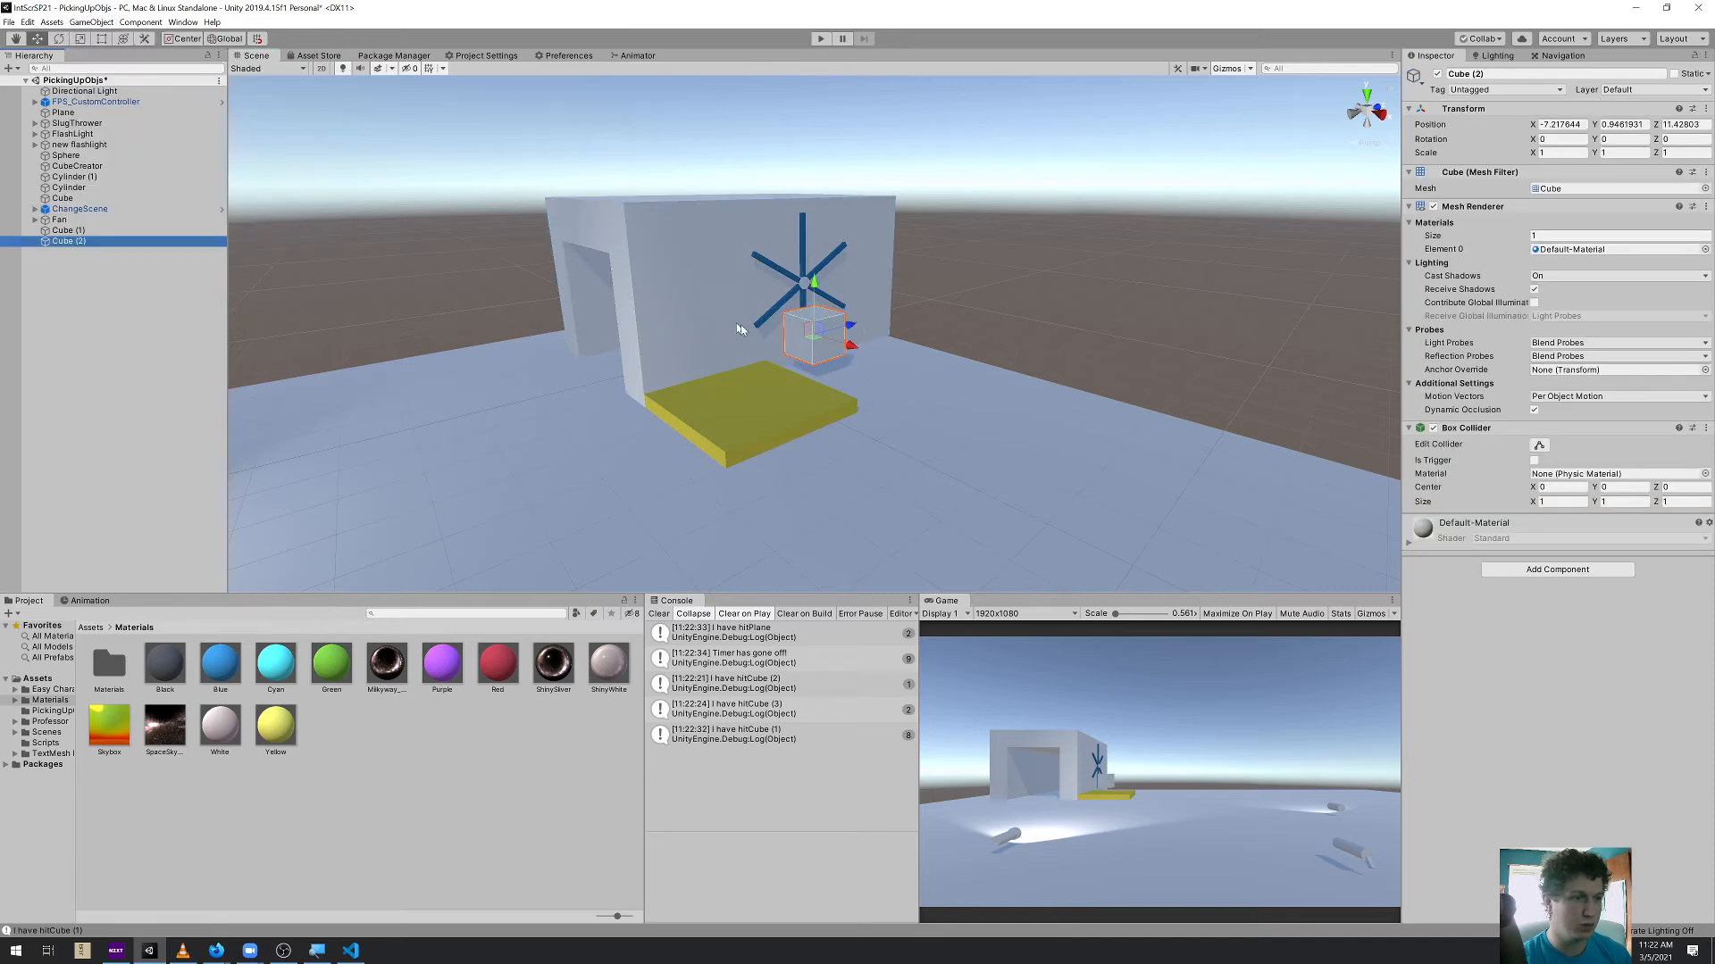
Set the new cube's scale to 0.2 on all axes, then enlarge it to 0.3 on all axes
left_click(1572, 154)
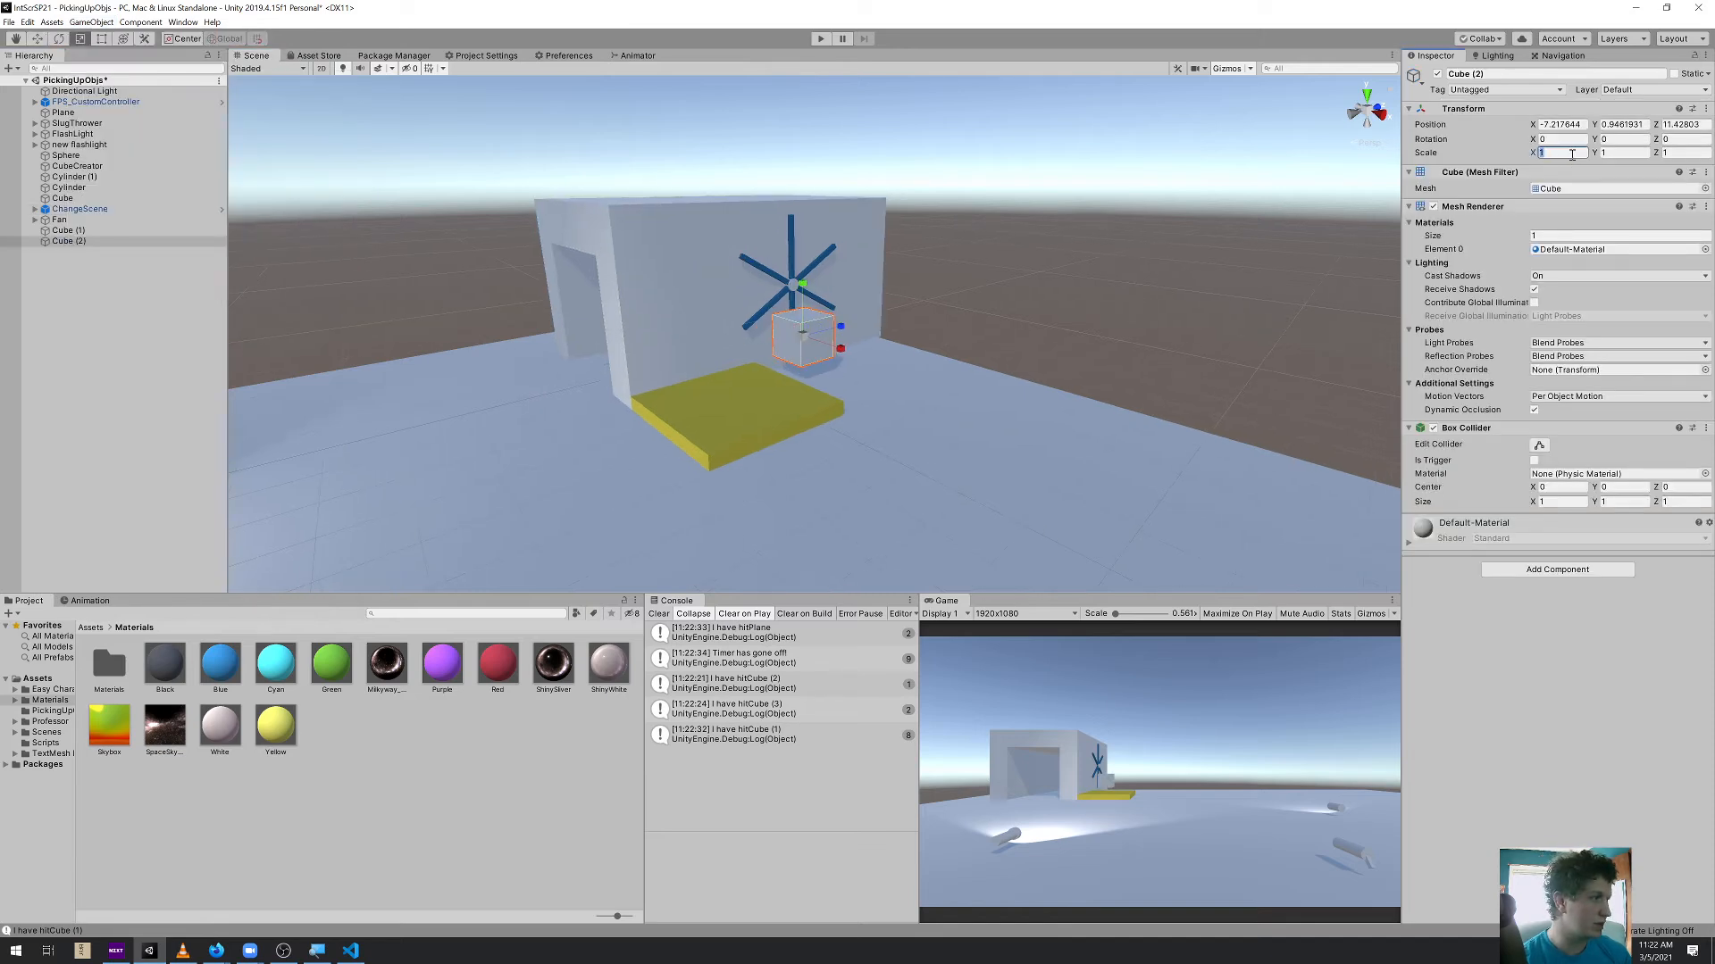
type("0.2")
key("Tab")
type("0.2")
key("Tab")
type("0.2")
key("Tab")
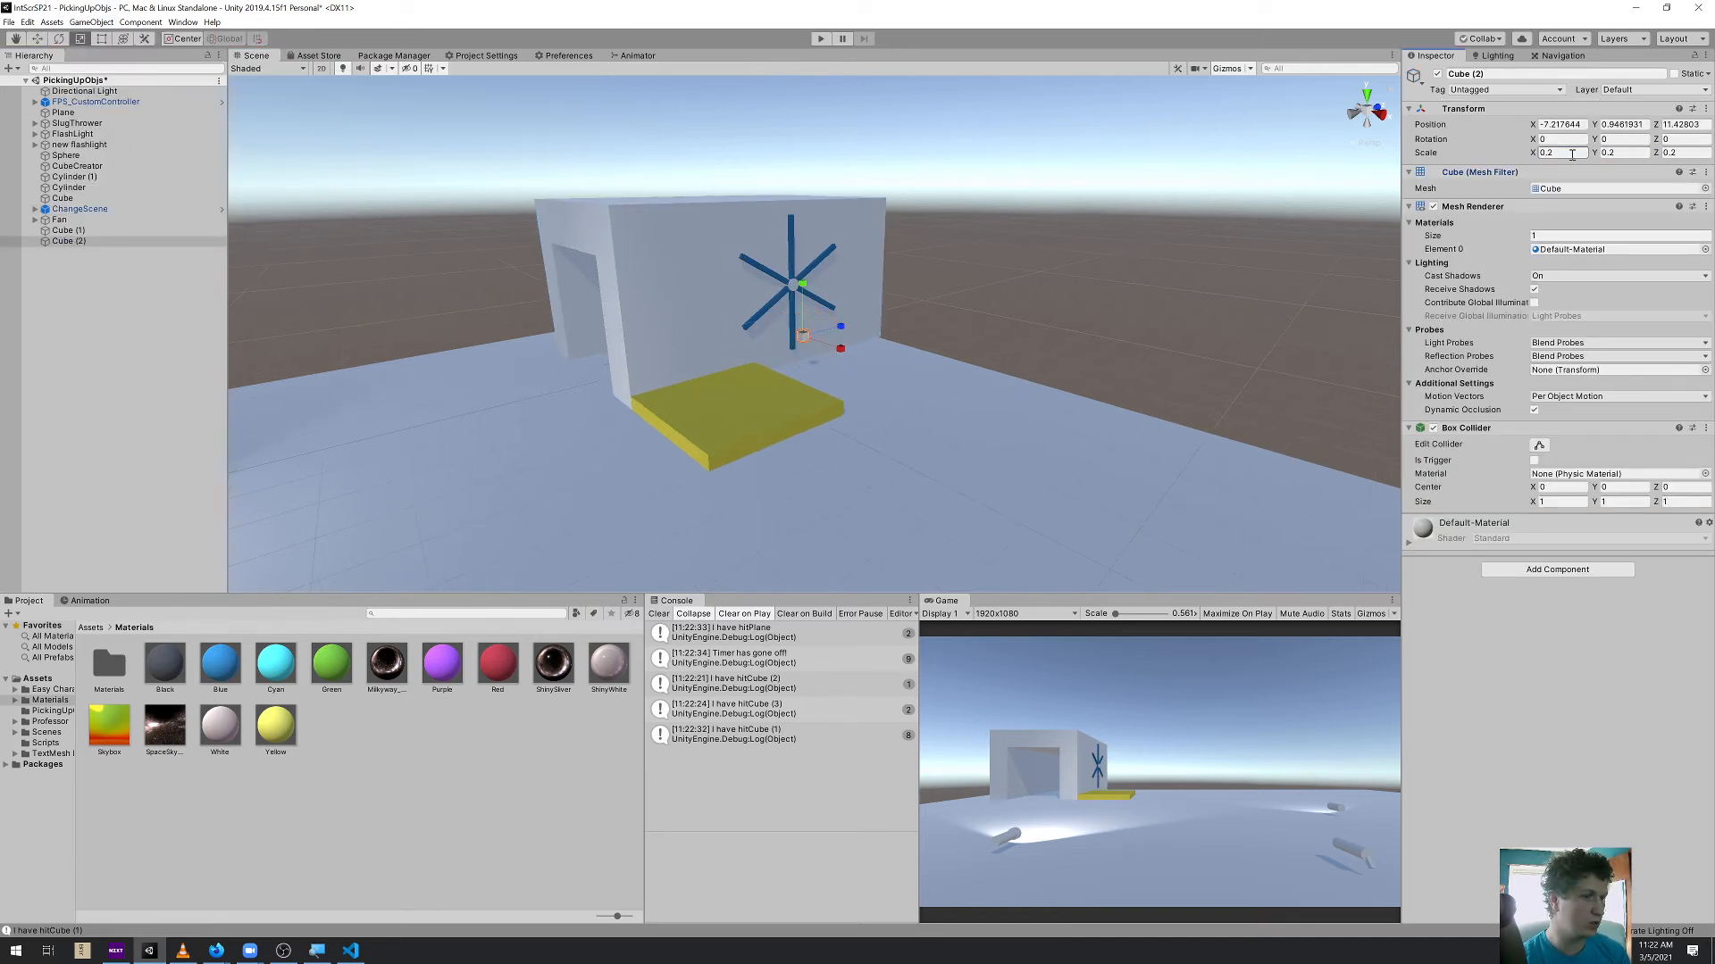
middle_click_drag(1035, 375, 1060, 378)
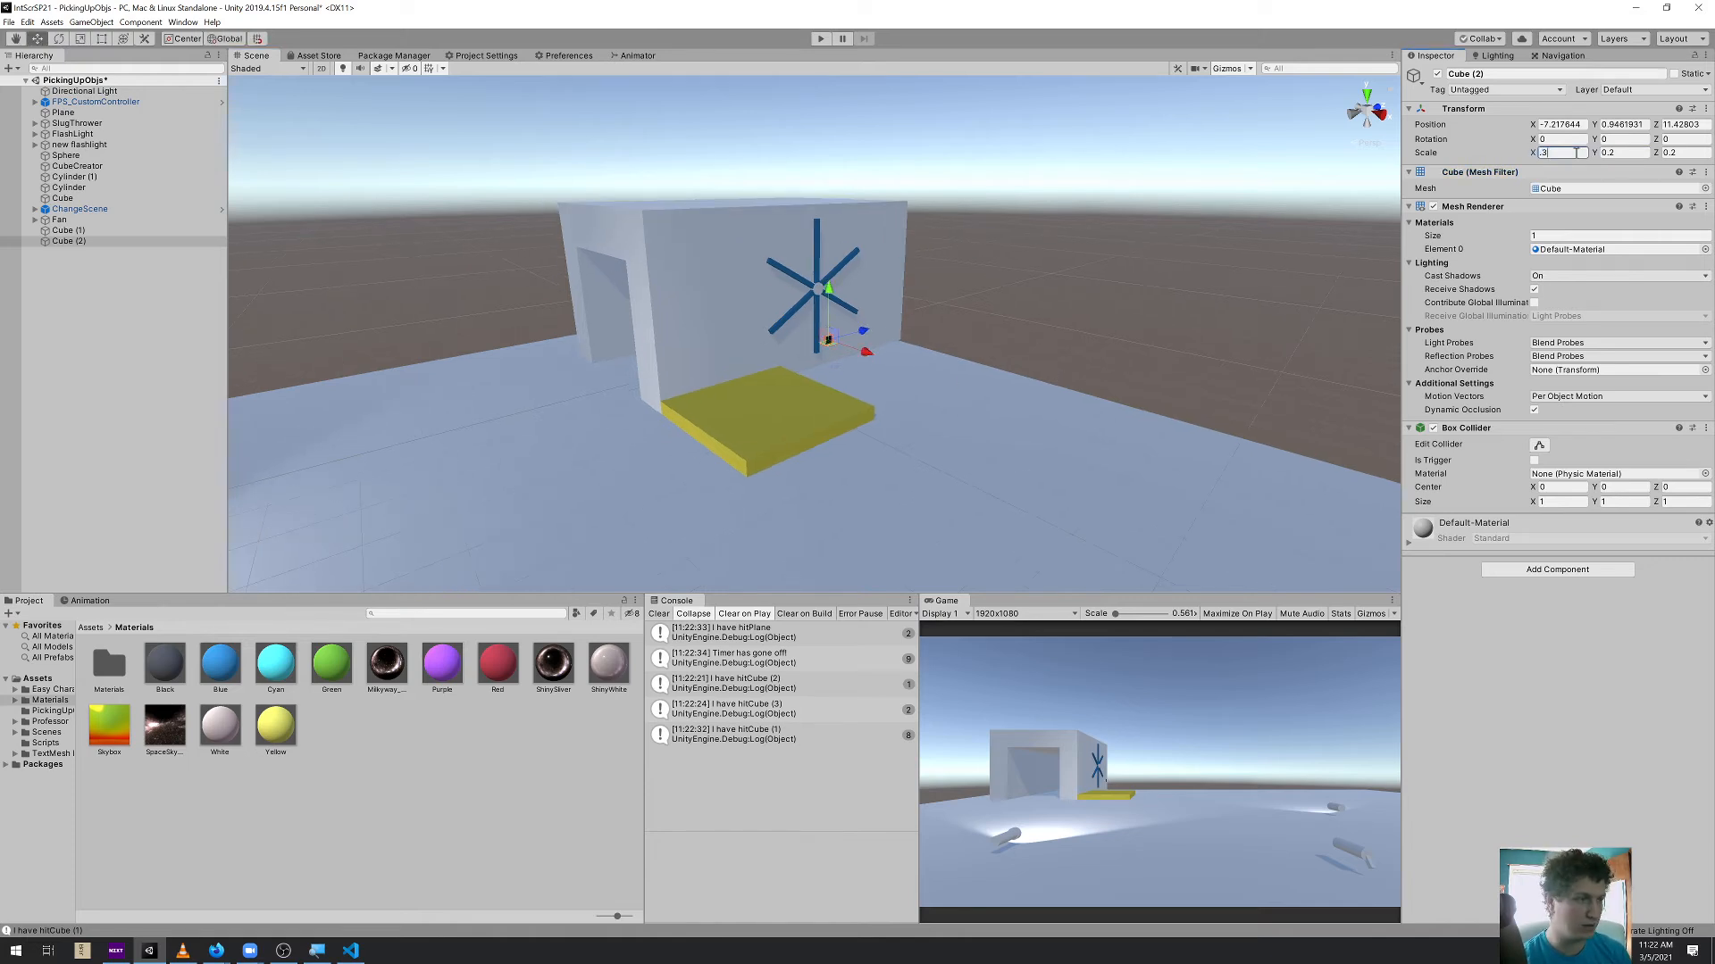
key("Return")
middle_click_drag(907, 418, 911, 419)
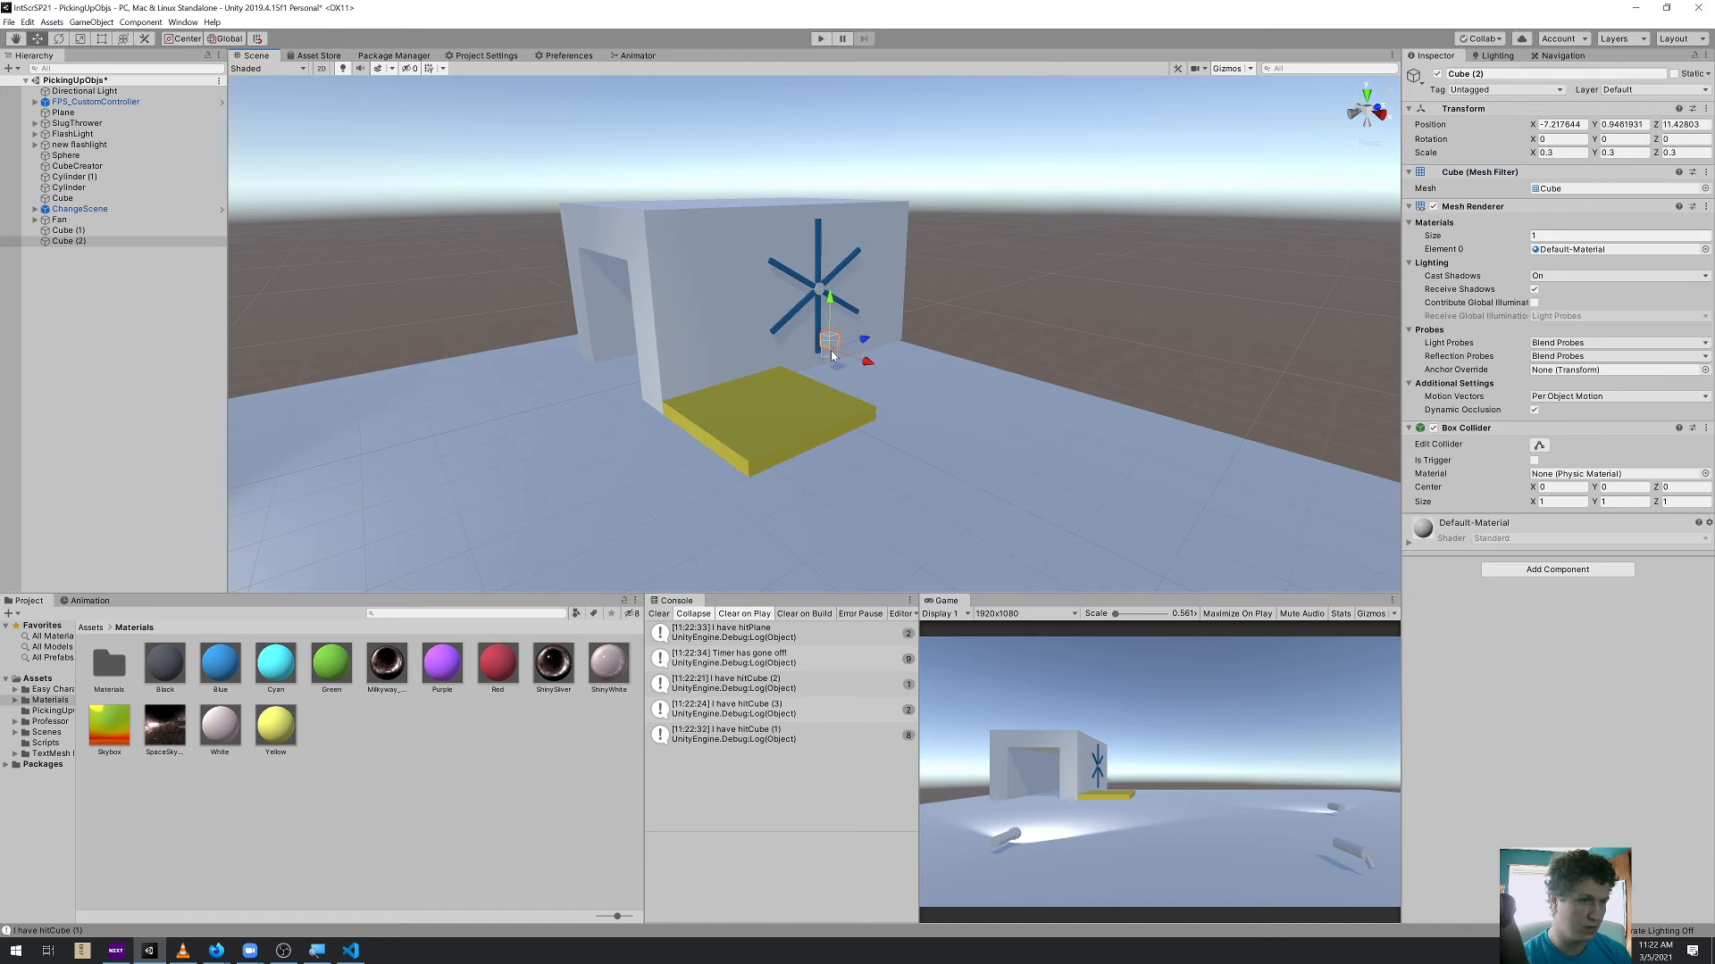
Move the small cube onto the platform's outer corner on the fan side
left_click_drag(840, 350, 871, 405)
left_click_drag(968, 427, 914, 429, "alt")
key("f")
scroll(915, 426, "down", 15)
key("r")
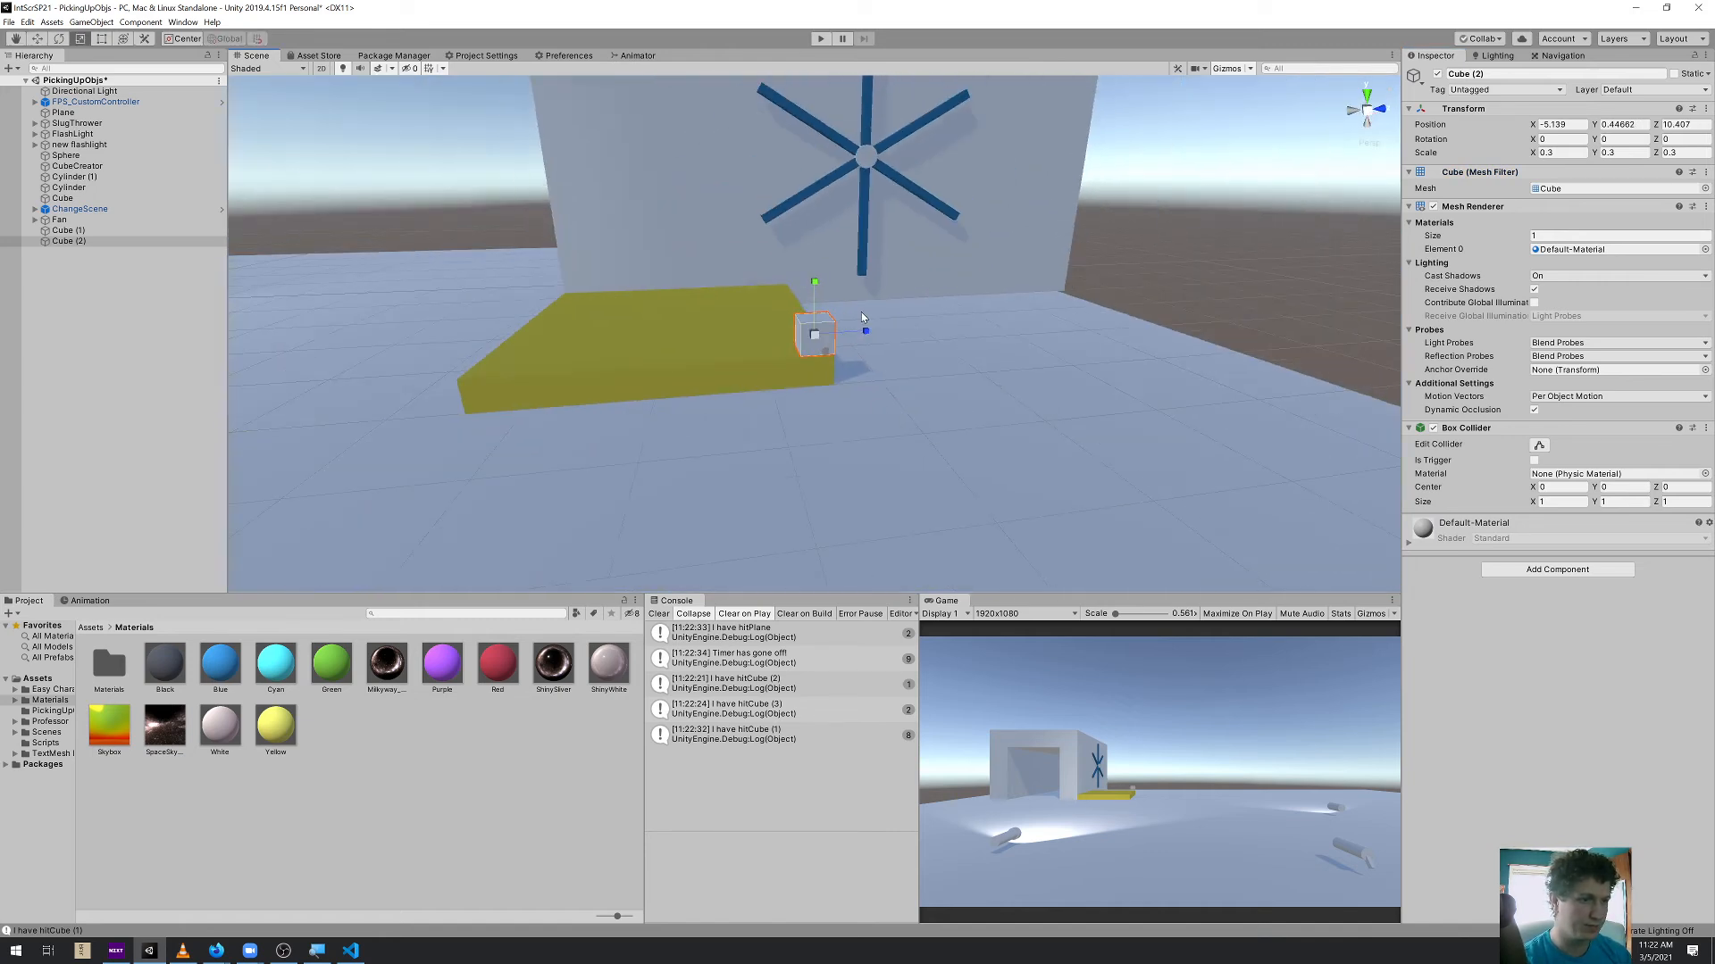
scroll(929, 253, "down", 10)
middle_click_drag(924, 254, 934, 309)
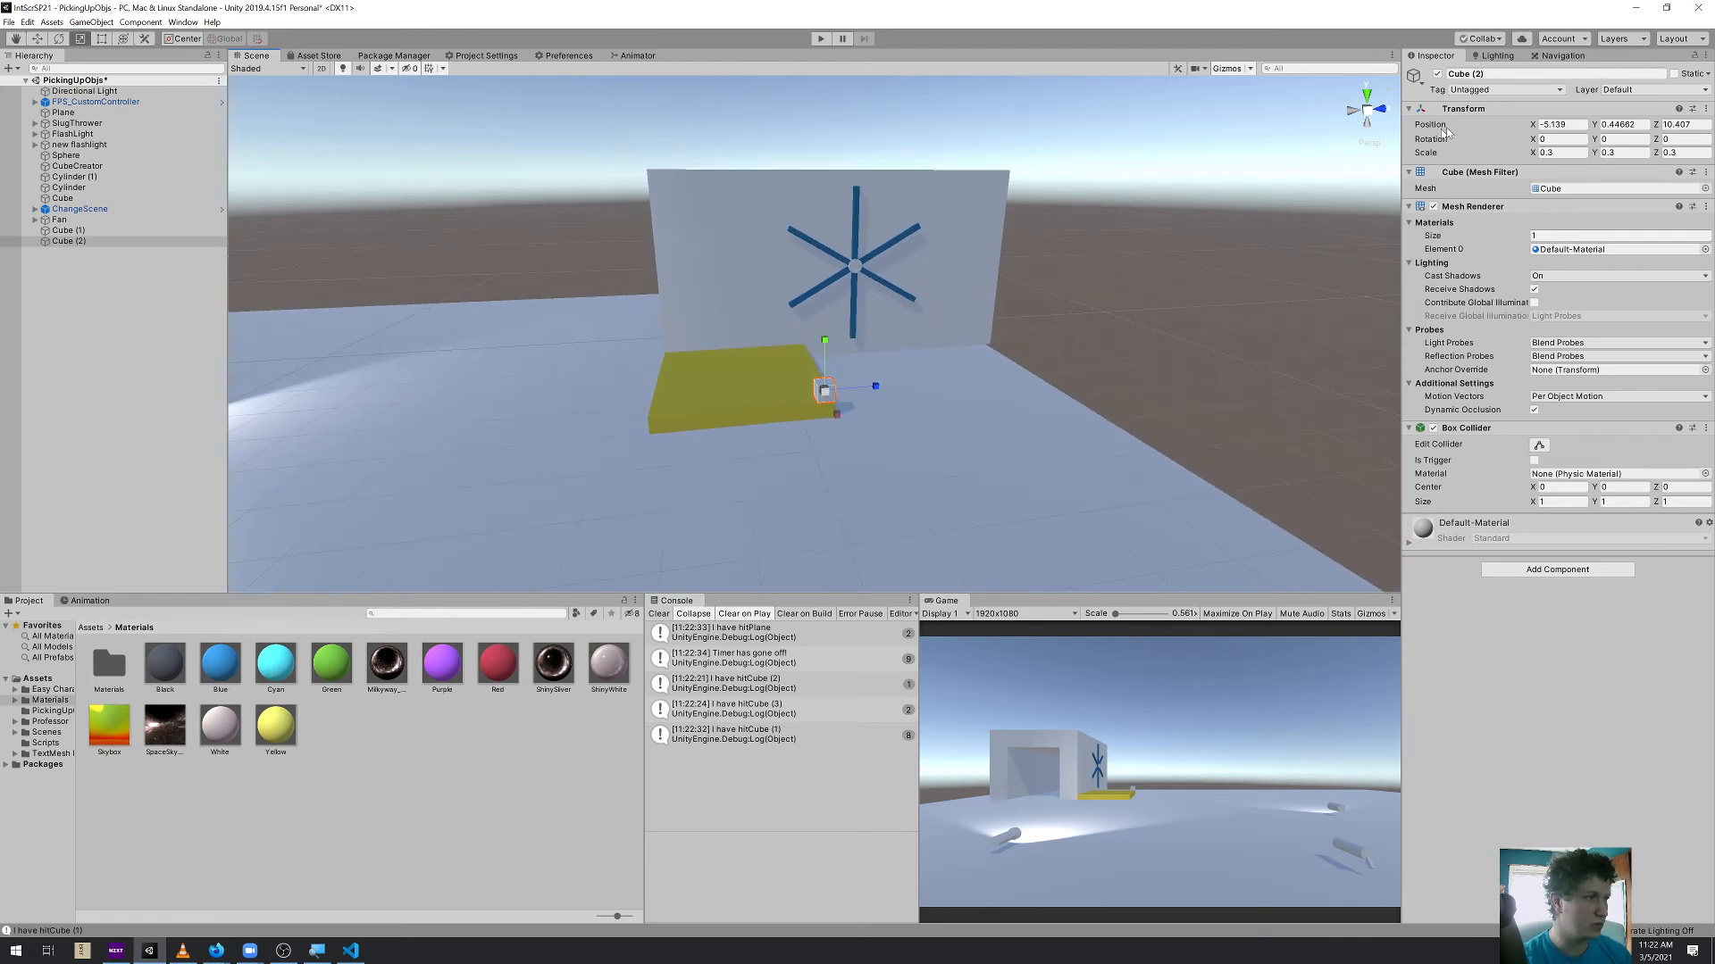
Set the cube's Y scale to 4 and snap the resulting pillar to the platform's corner at ground level
left_click(1621, 153)
type("4")
middle_click_drag(780, 396, 783, 384)
key("w")
key("v")
left_click_drag(838, 488, 994, 398)
Duplicate the pillar onto the adjacent outer corner, then duplicate the pair so all four platform corners have a pillar
key("ctrl+d")
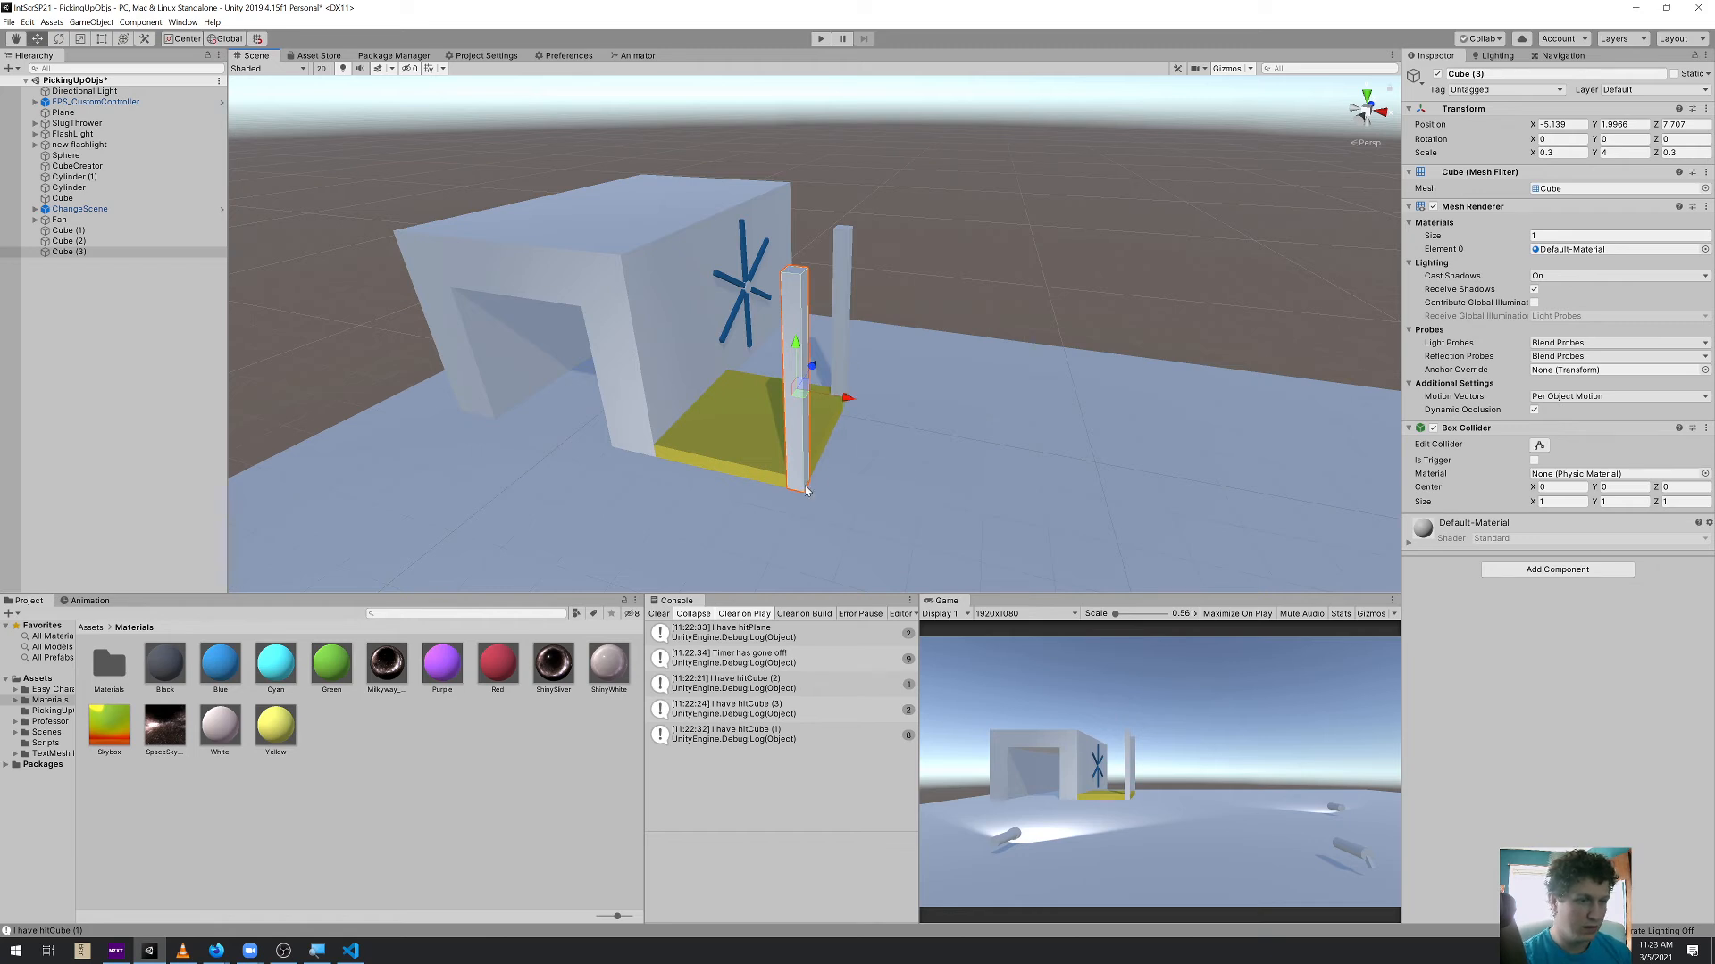
left_click(846, 335, "shift")
left_click_drag(804, 478, 691, 470)
key("ctrl+d")
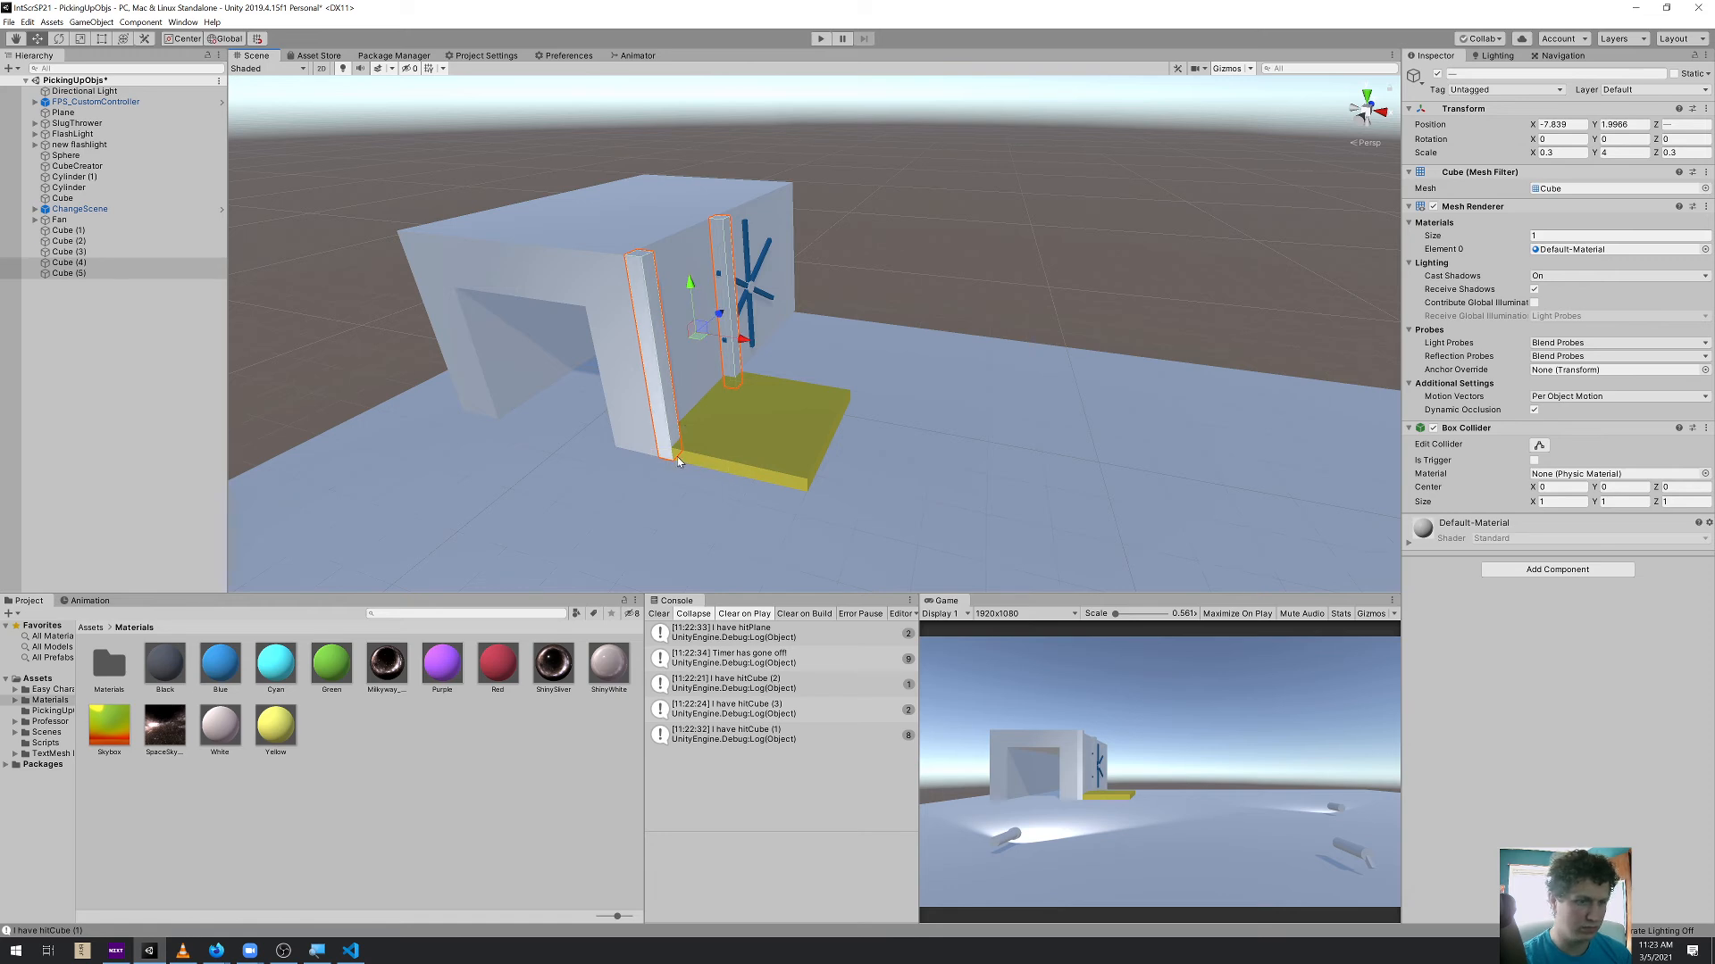
left_click_drag(707, 471, 797, 494)
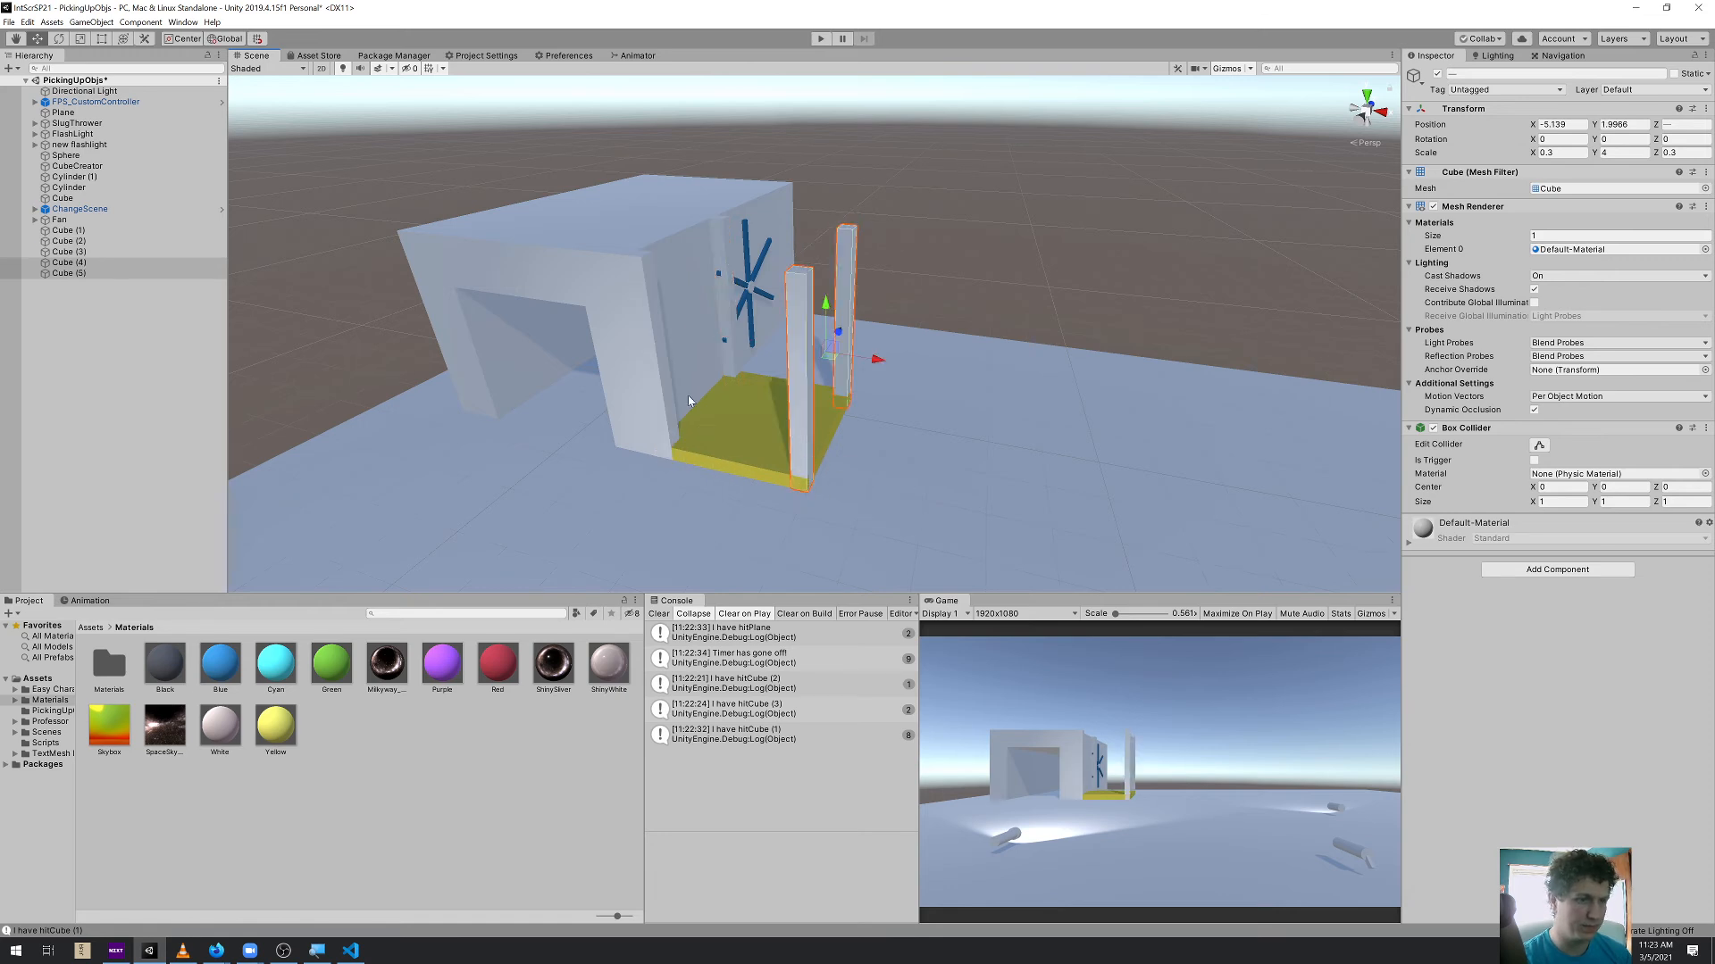
Select all four pillars and scale them down together to 0.282 in X and Z and 3.76 in Y
scroll(800, 505, "up", 4)
middle_click_drag(804, 509, 824, 282)
left_click_drag(828, 357, 864, 365)
right_click_drag(868, 367, 832, 350)
left_click(662, 274)
left_click(766, 246, "shift")
left_click(938, 262, "shift")
left_click(868, 299, "shift")
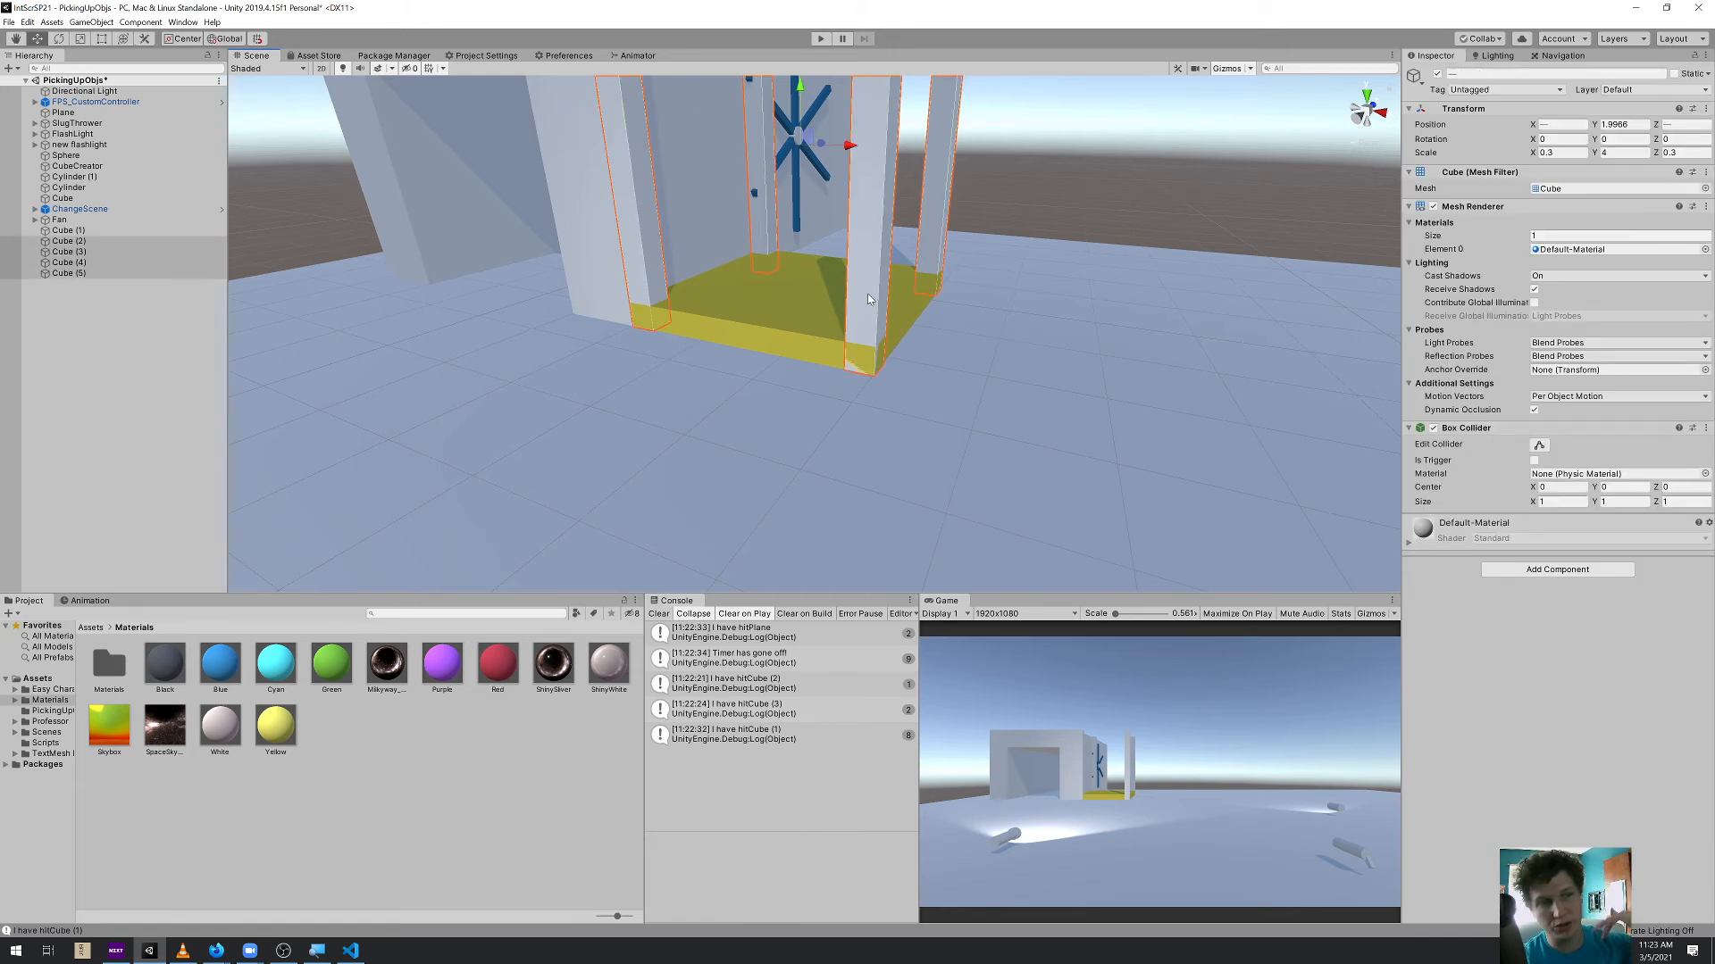
key("r")
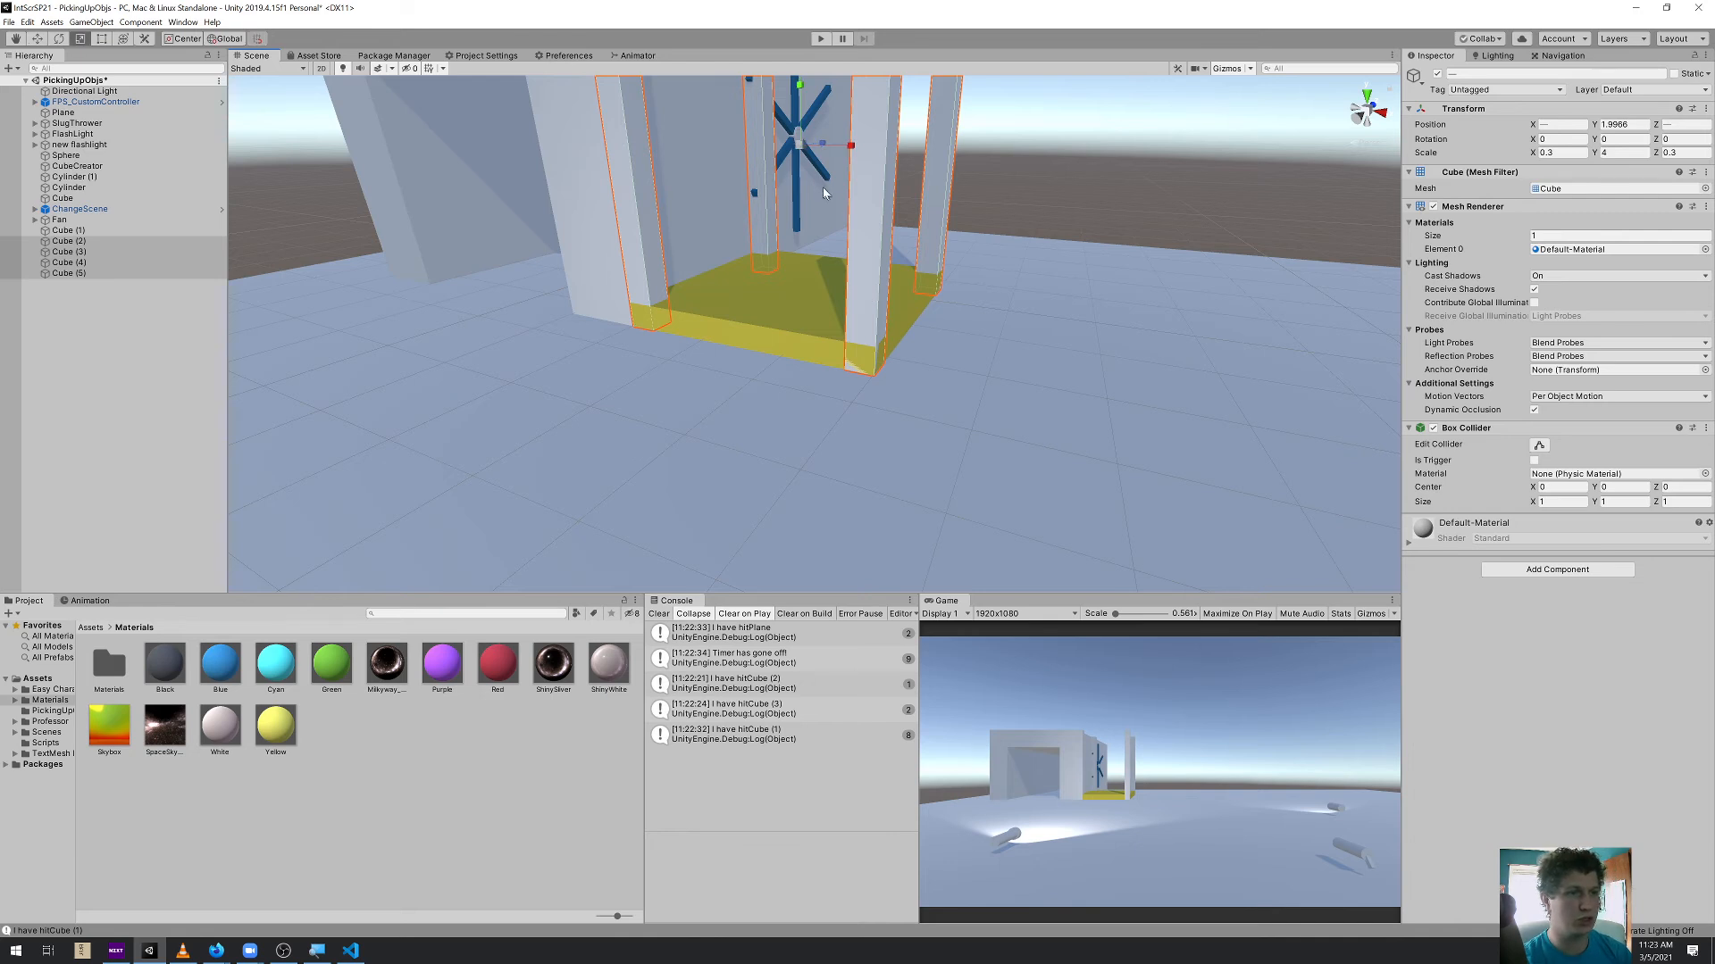
scroll(823, 184, "down", 4)
middle_click_drag(824, 184, 820, 205)
left_click_drag(808, 208, 808, 211)
left_click_drag(807, 211, 807, 211)
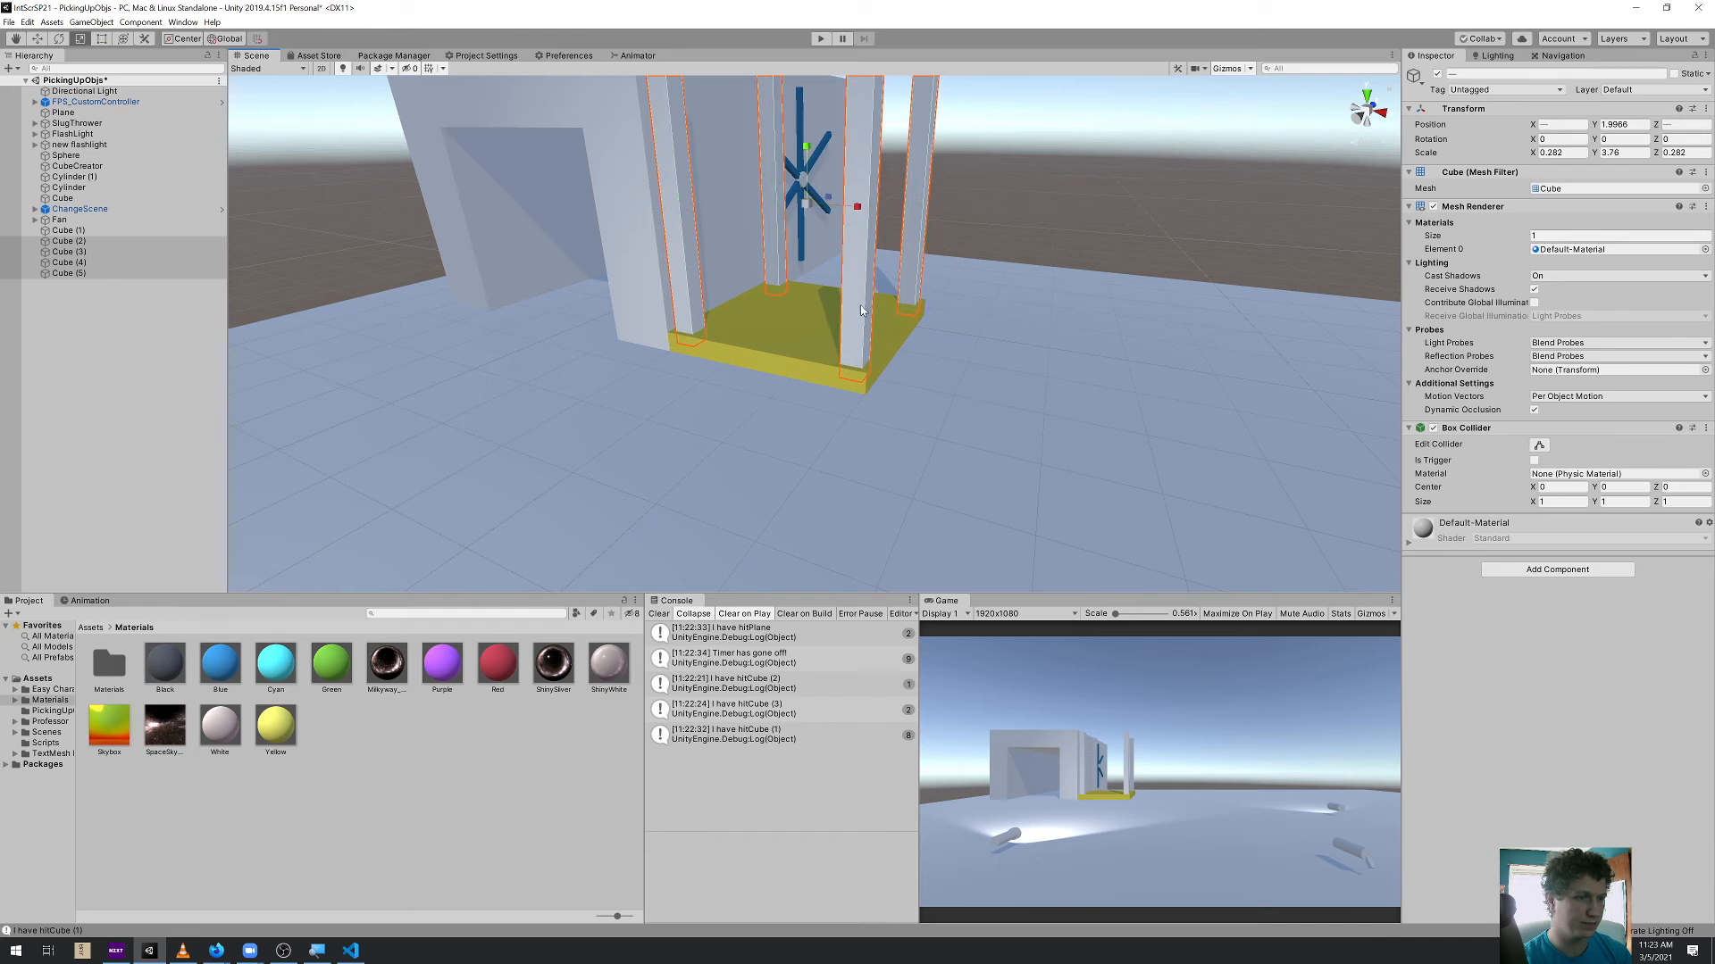
Playtest the elevator with its four pillars by riding the platform to the roof, then exit play mode
scroll(858, 311, "down", 3)
left_click_drag(907, 287, 868, 135, "alt")
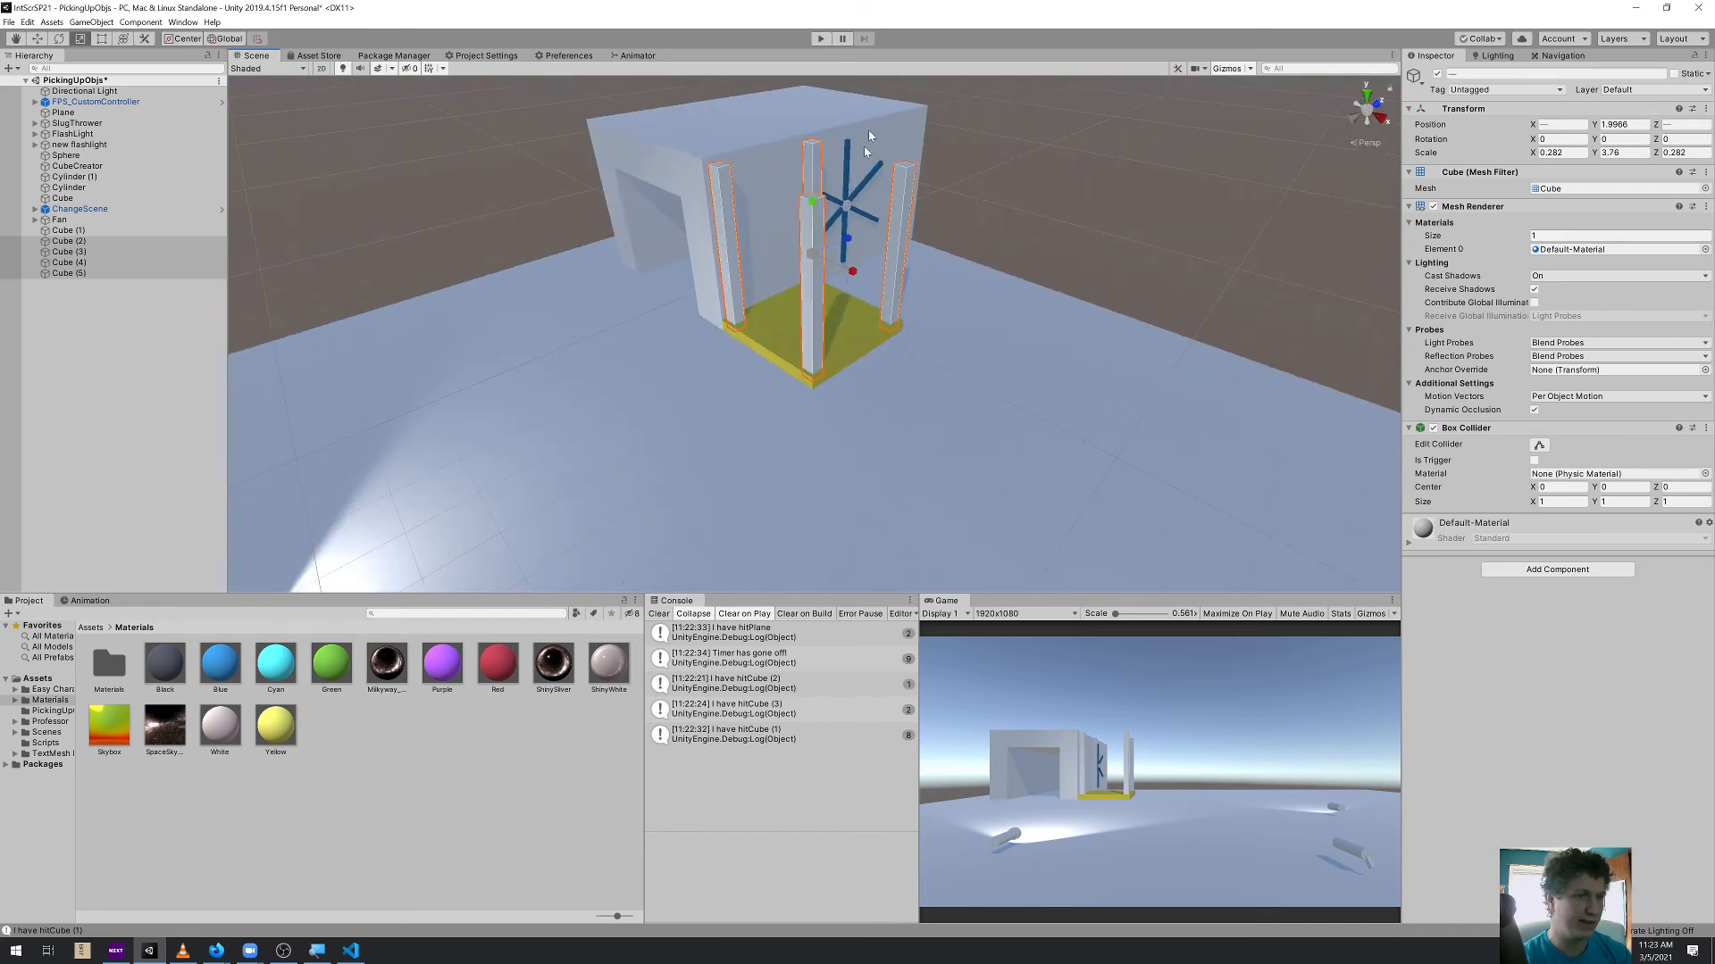
left_click(821, 41)
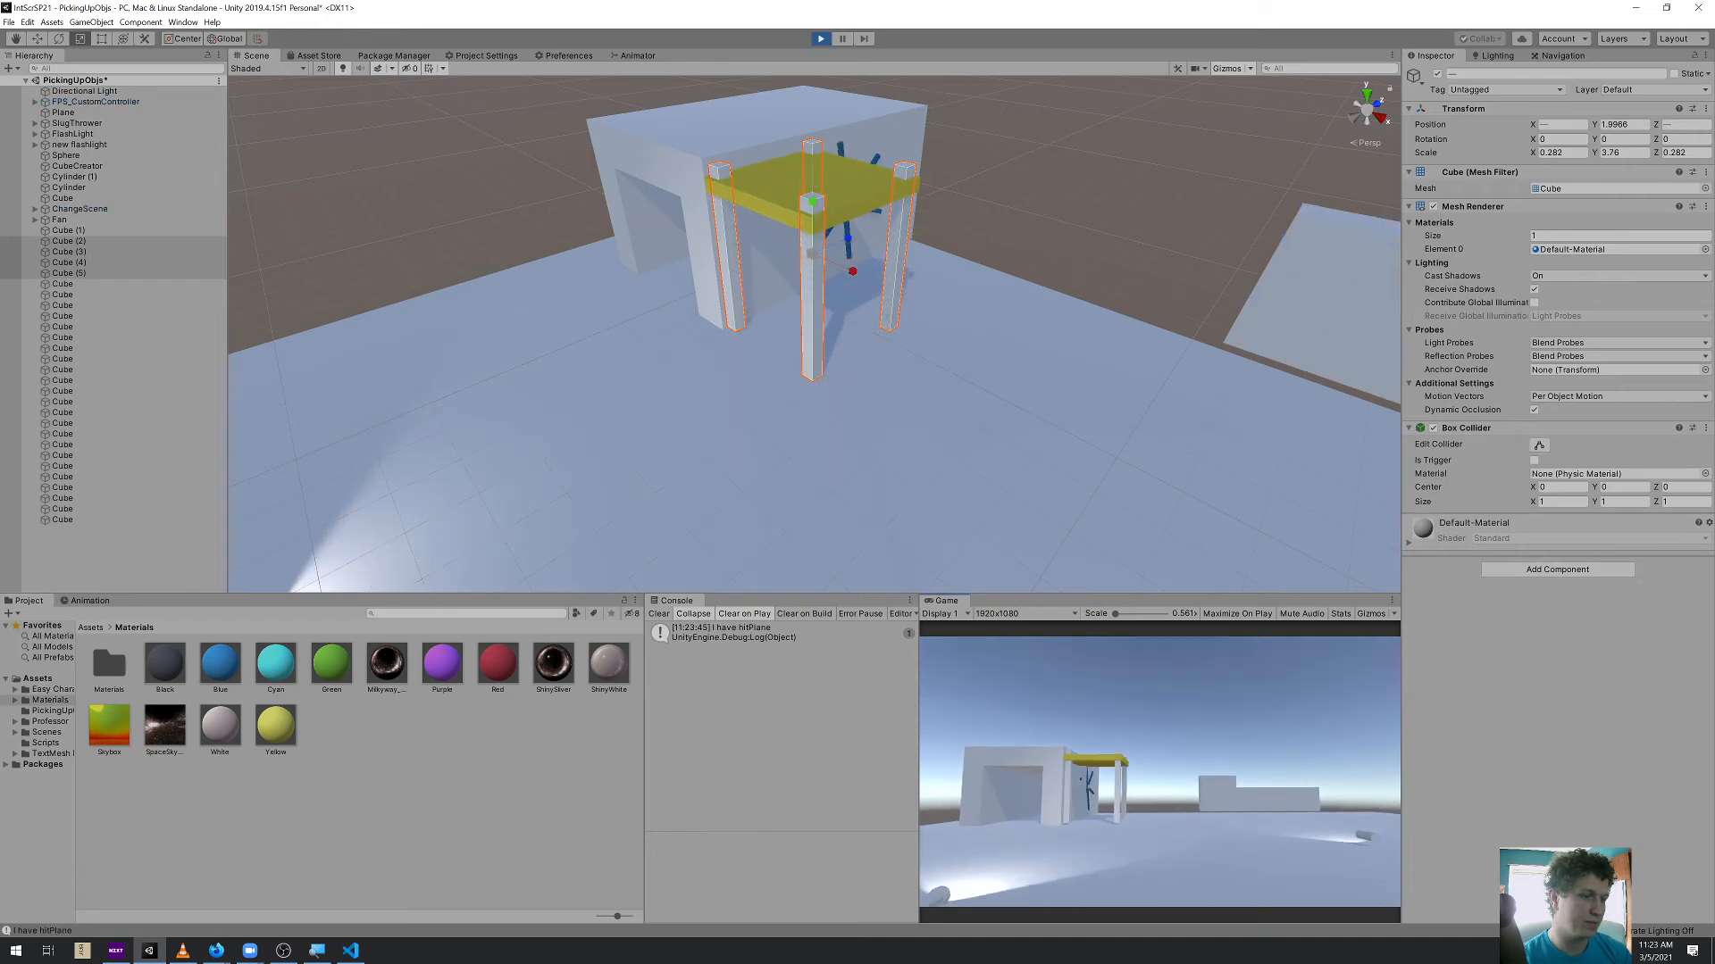
key("w")
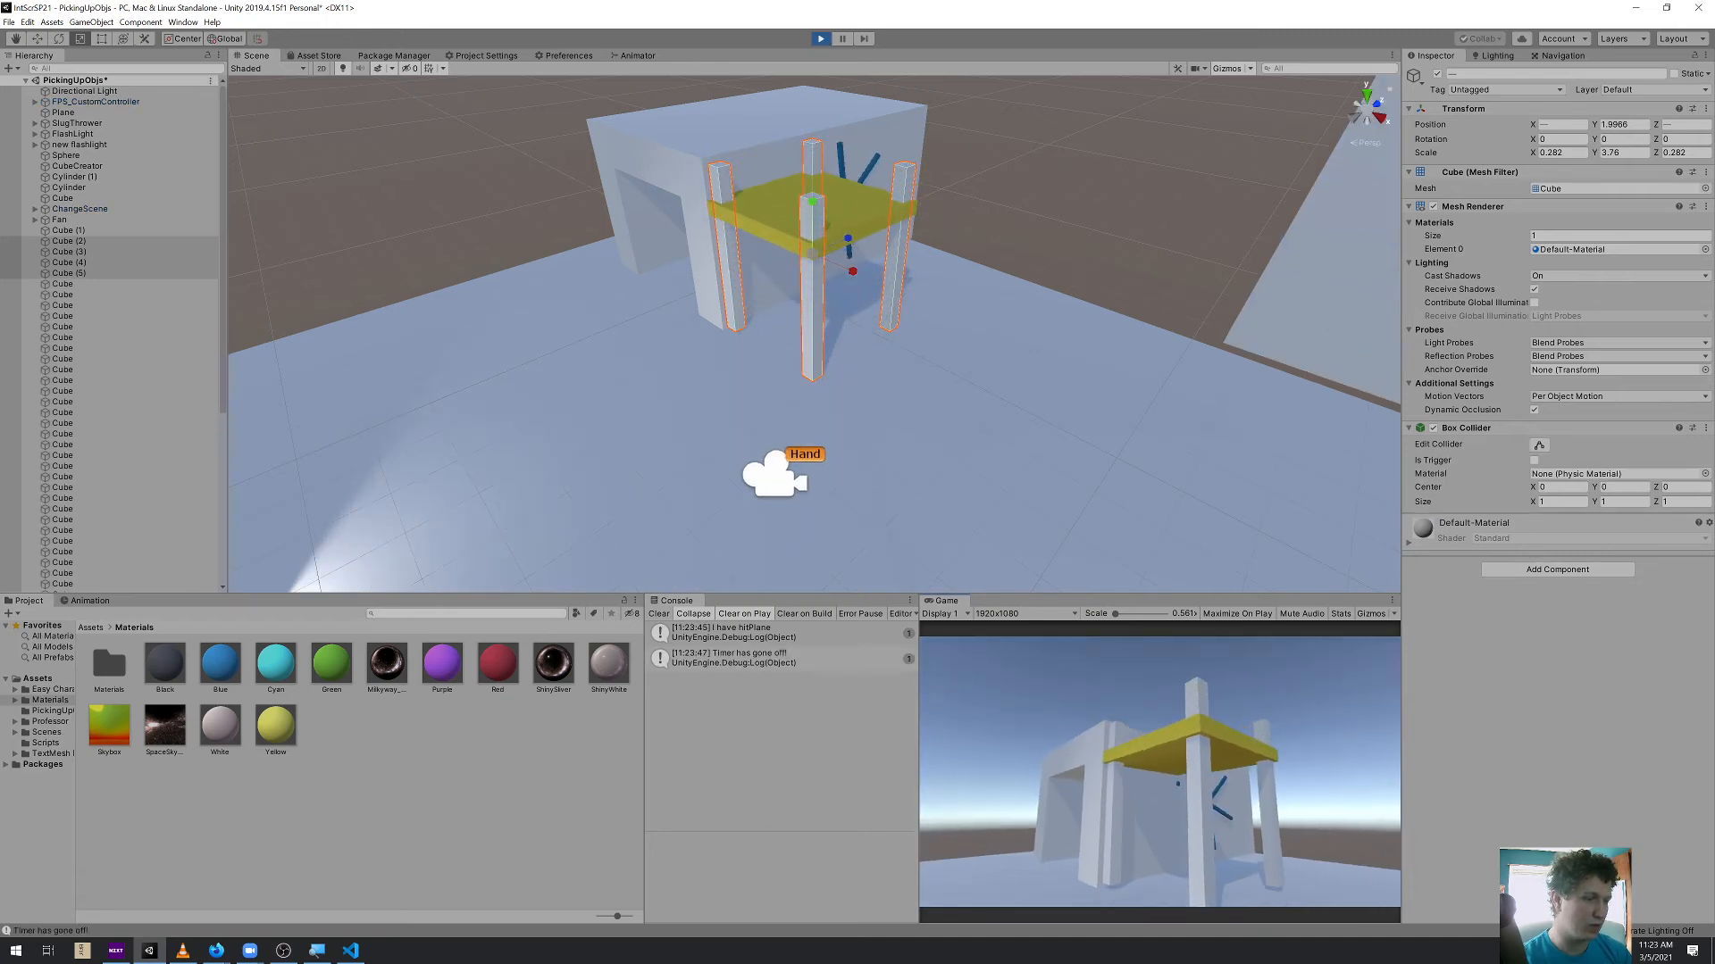
key("w")
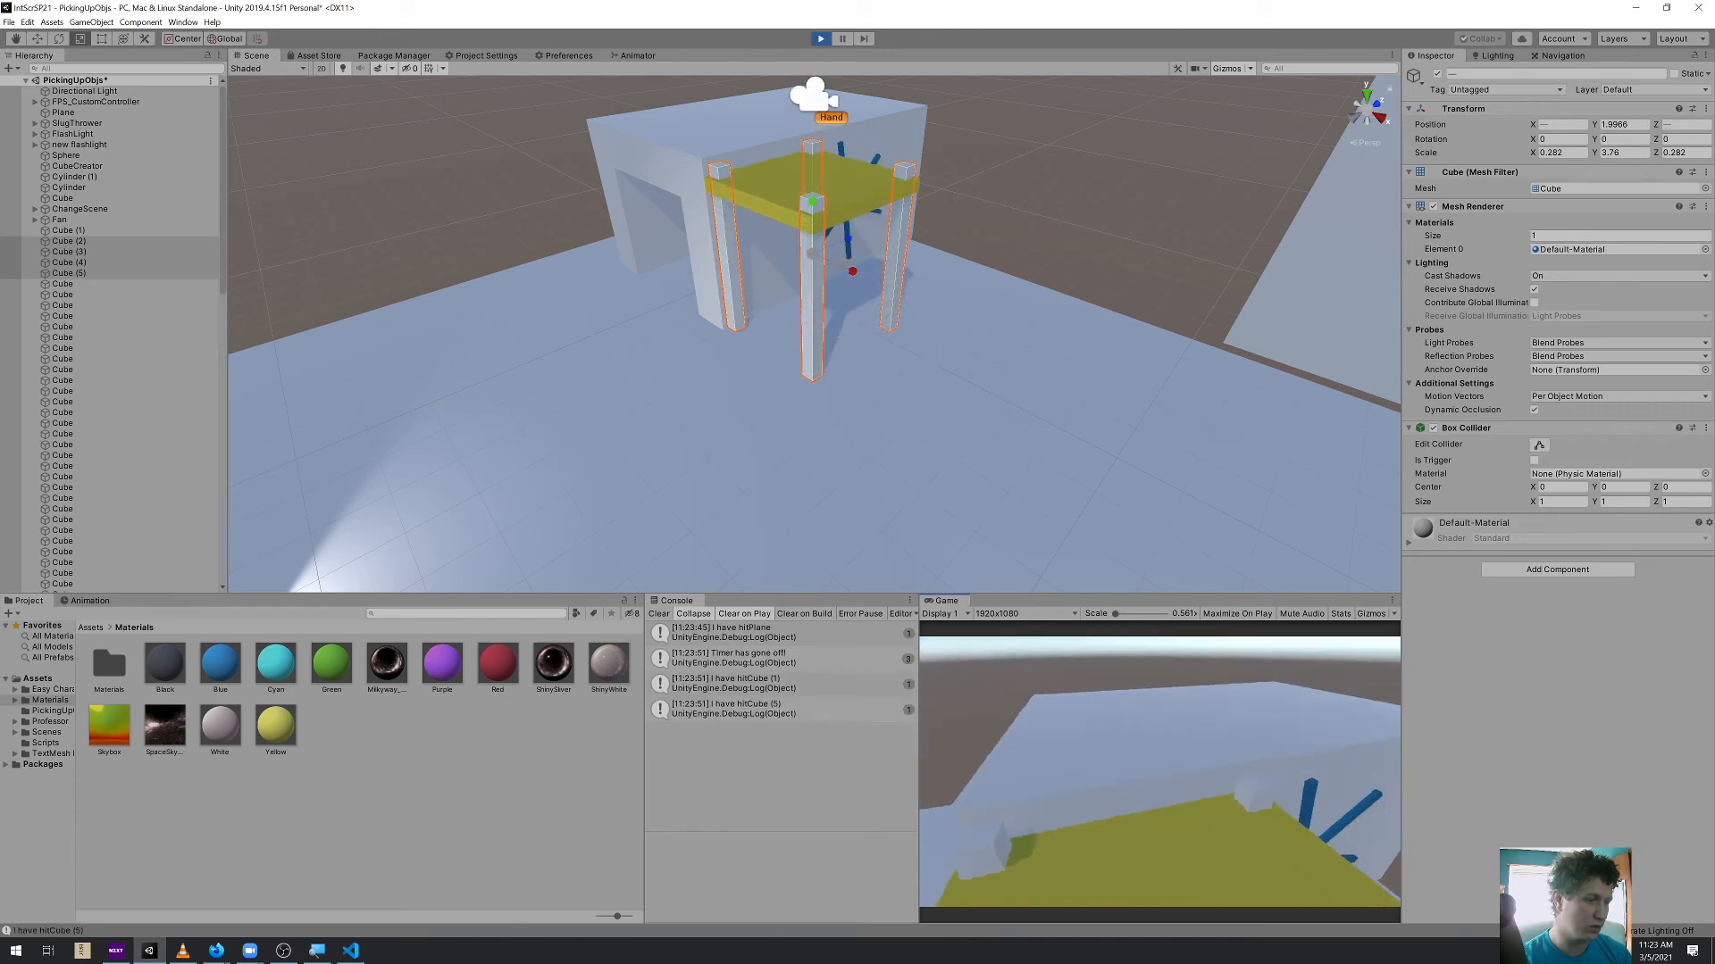
key("s")
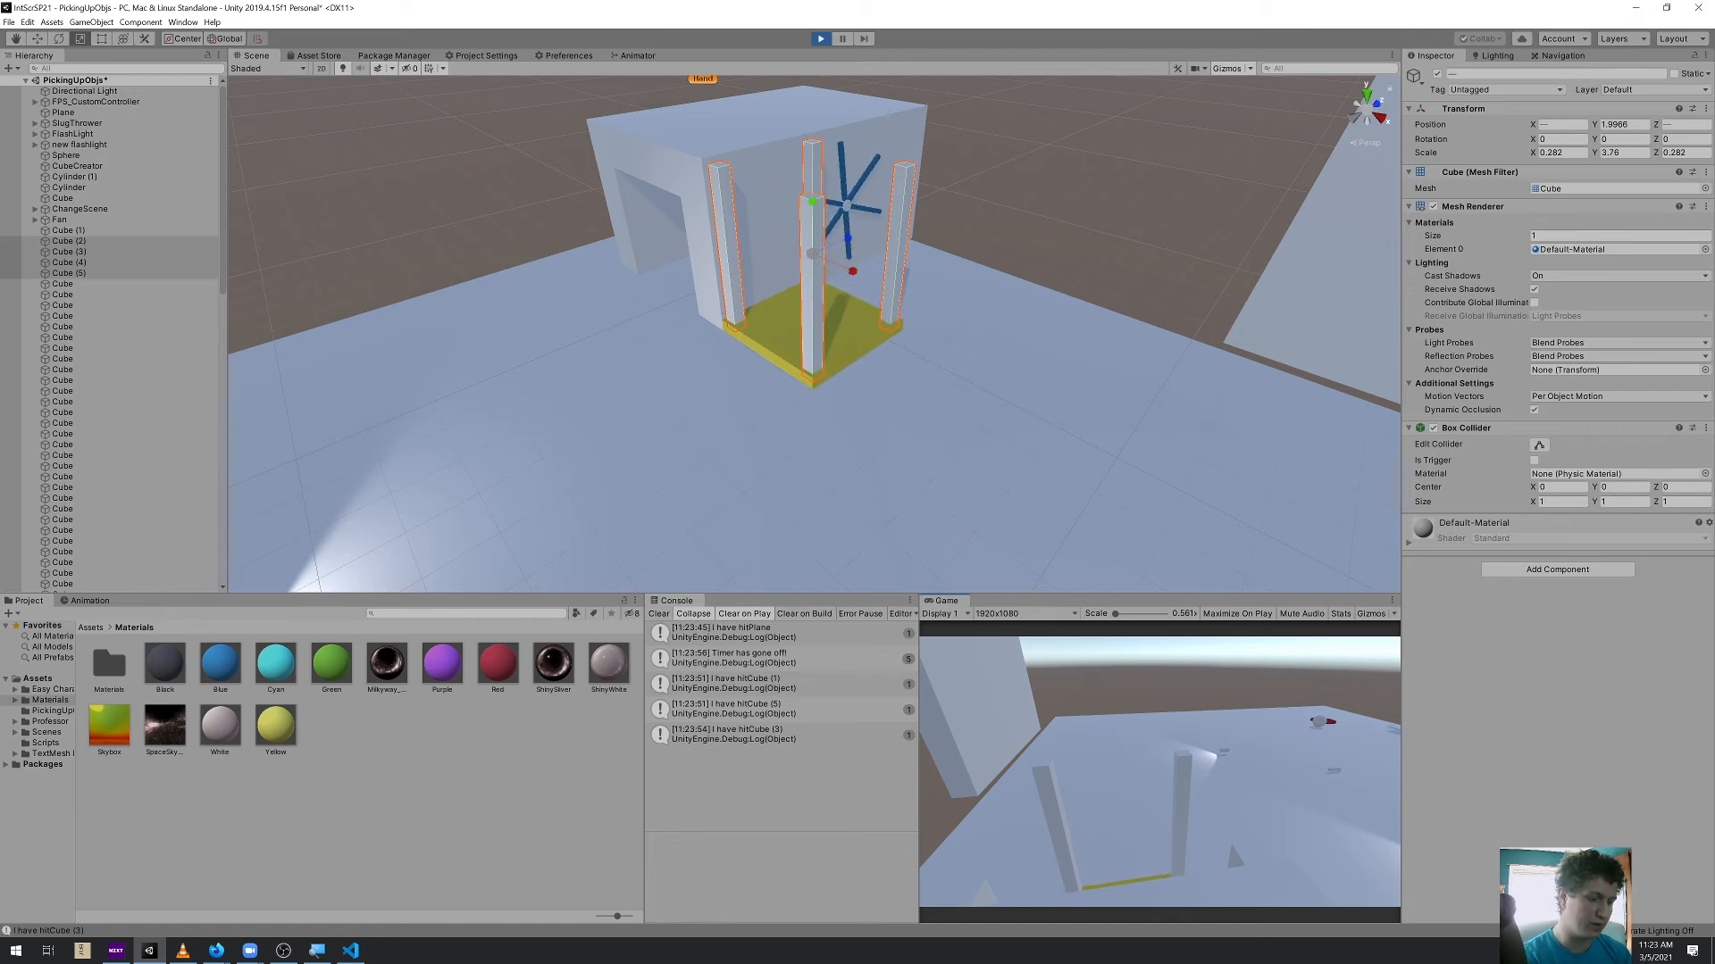
key("ctrl+p")
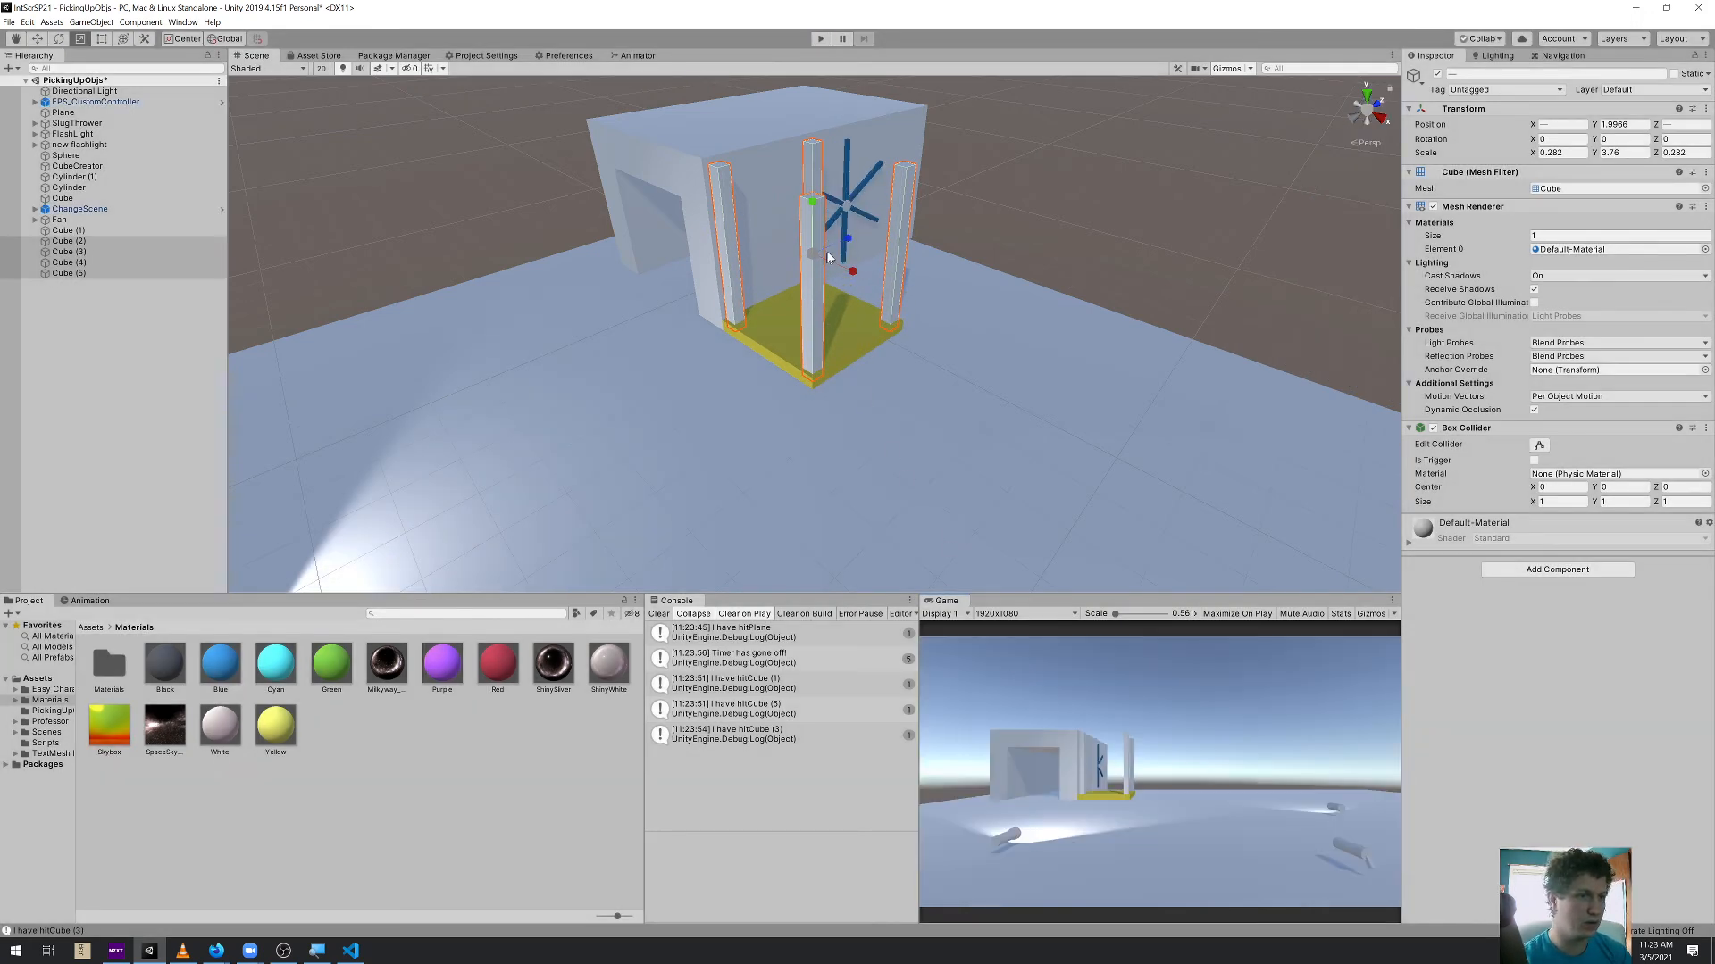
Stretch the four selected pillars upward together to a Y scale of about 5.01, keeping their bases at ground level
scroll(827, 257, "up", 1)
key("t")
right_click_drag(837, 366, 904, 263)
right_click_drag(723, 357, 806, 290)
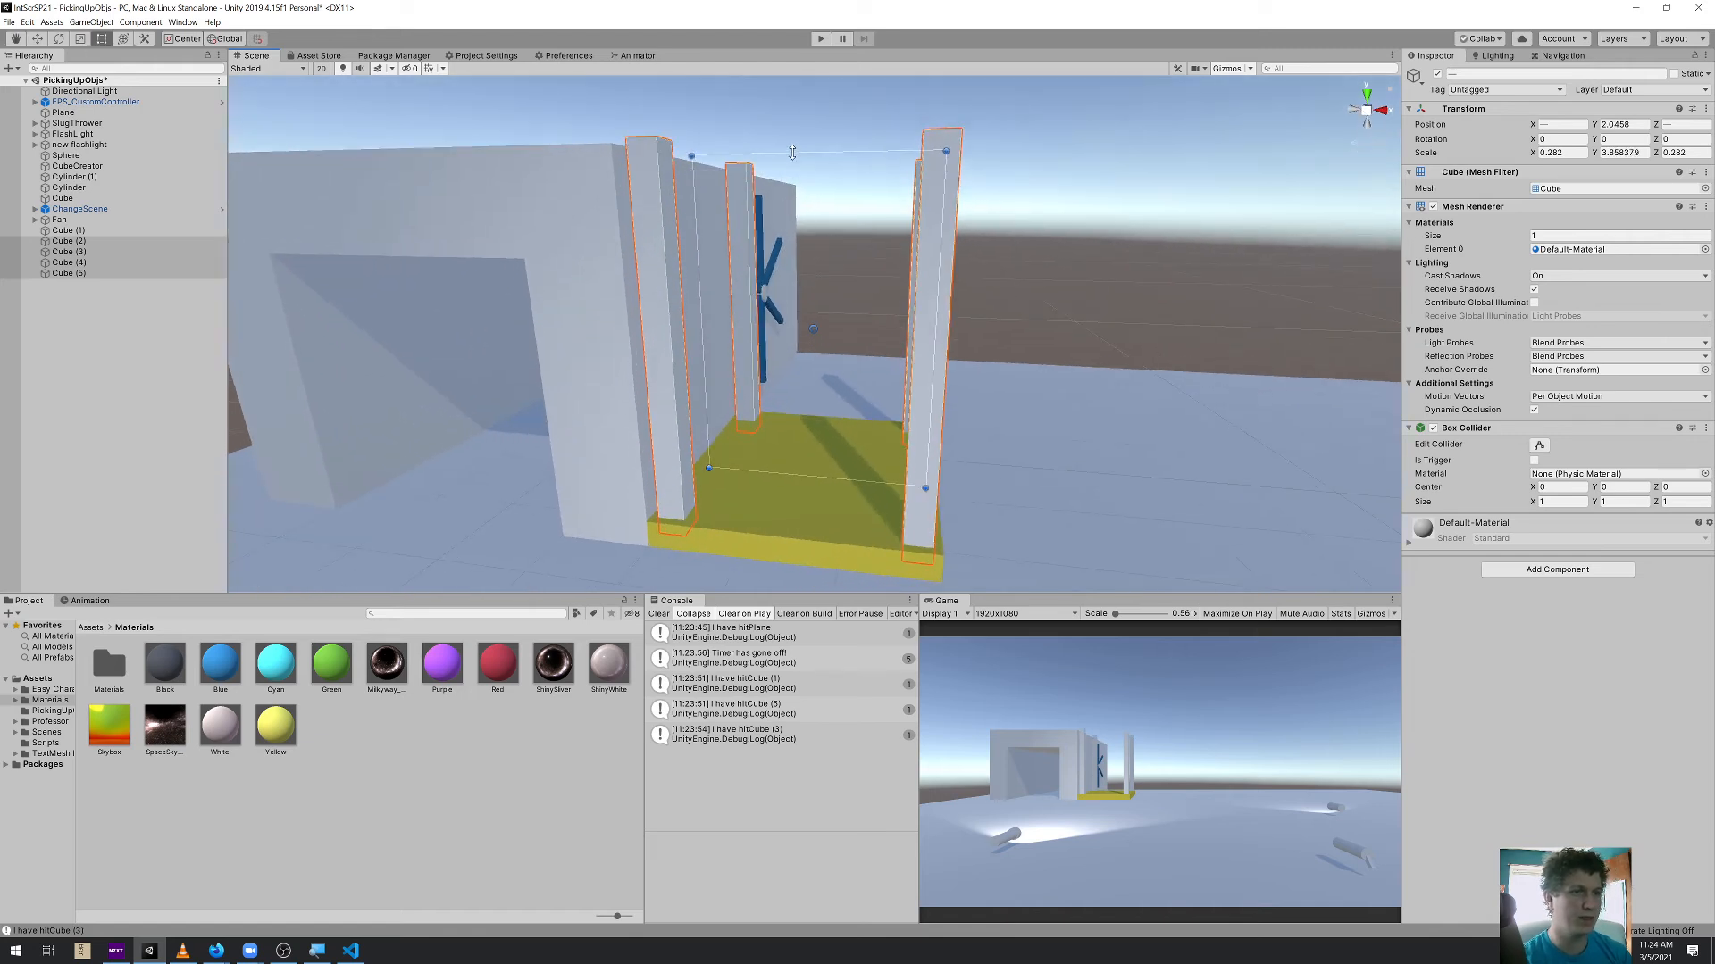
right_click_drag(793, 148, 832, 221)
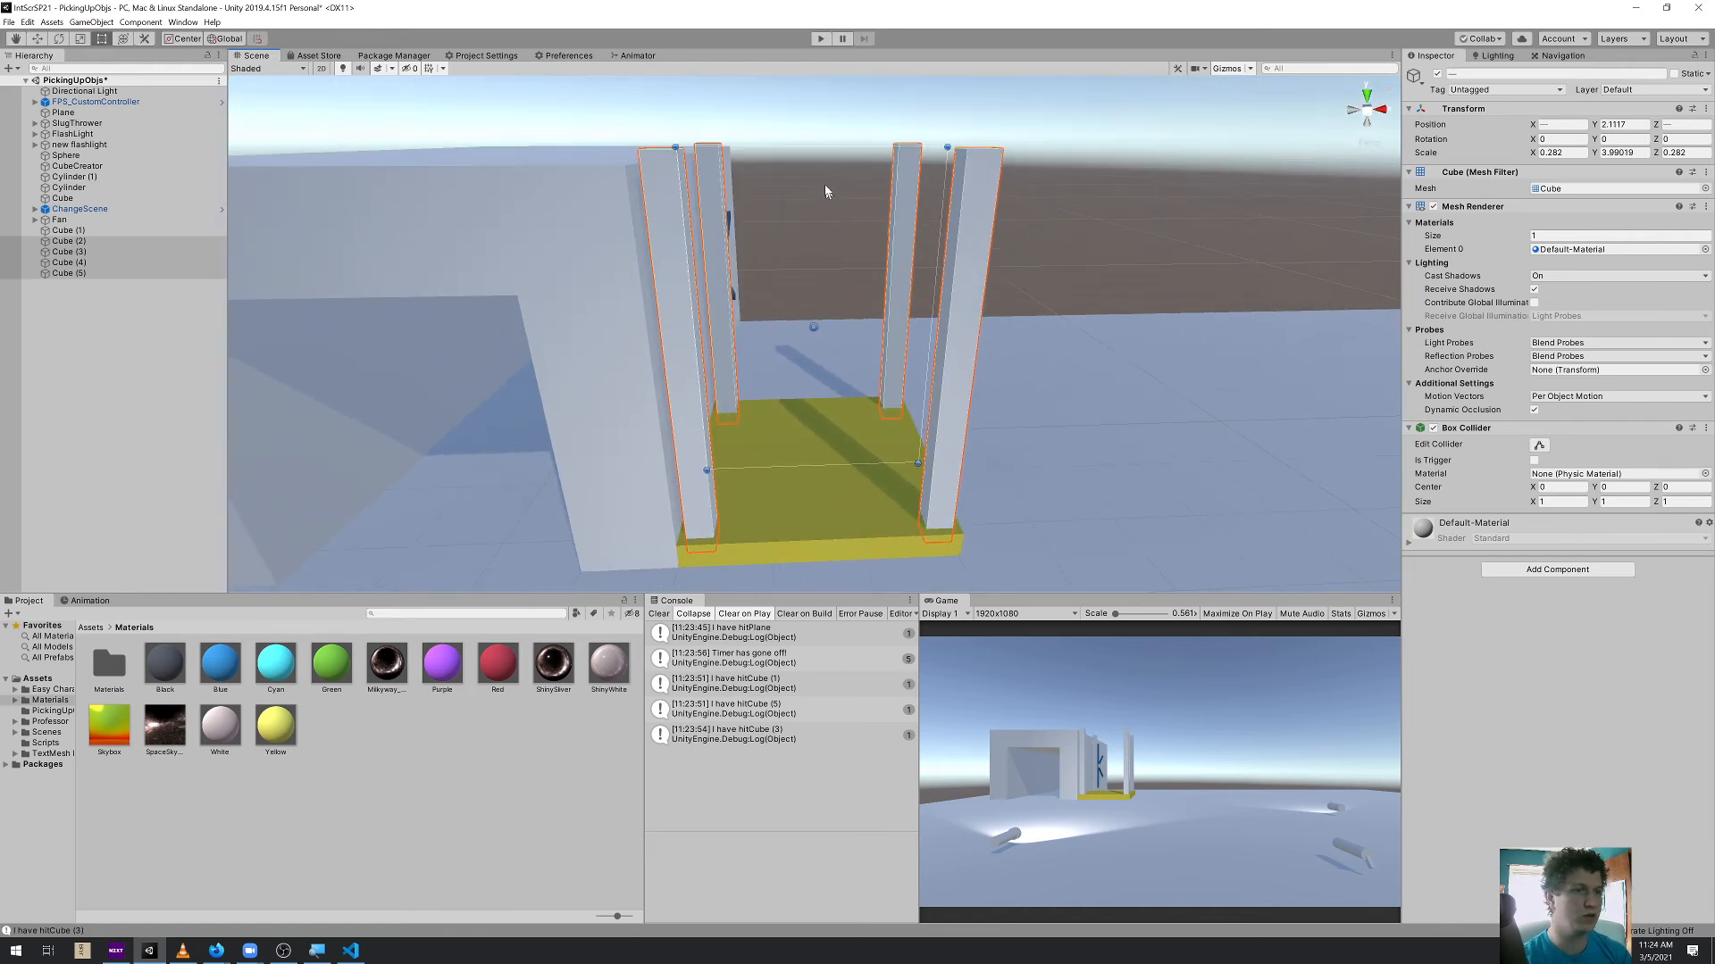
left_click_drag(822, 145, 820, 90)
scroll(814, 237, "down", 2)
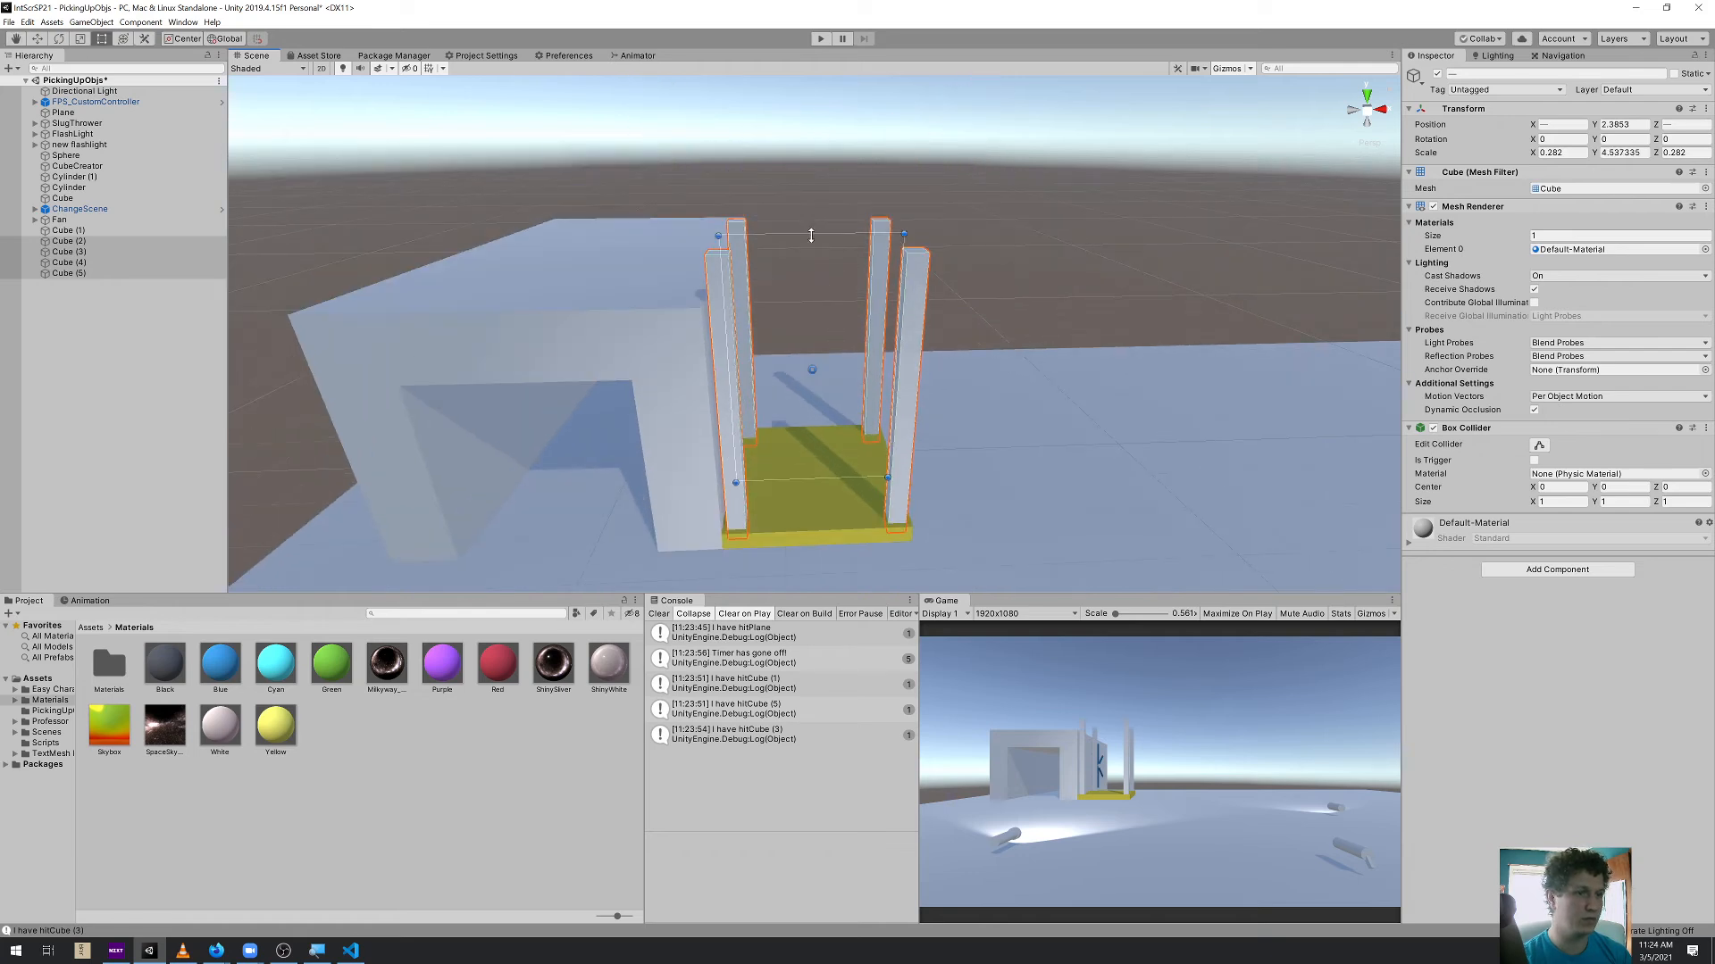
right_click_drag(873, 260, 838, 276)
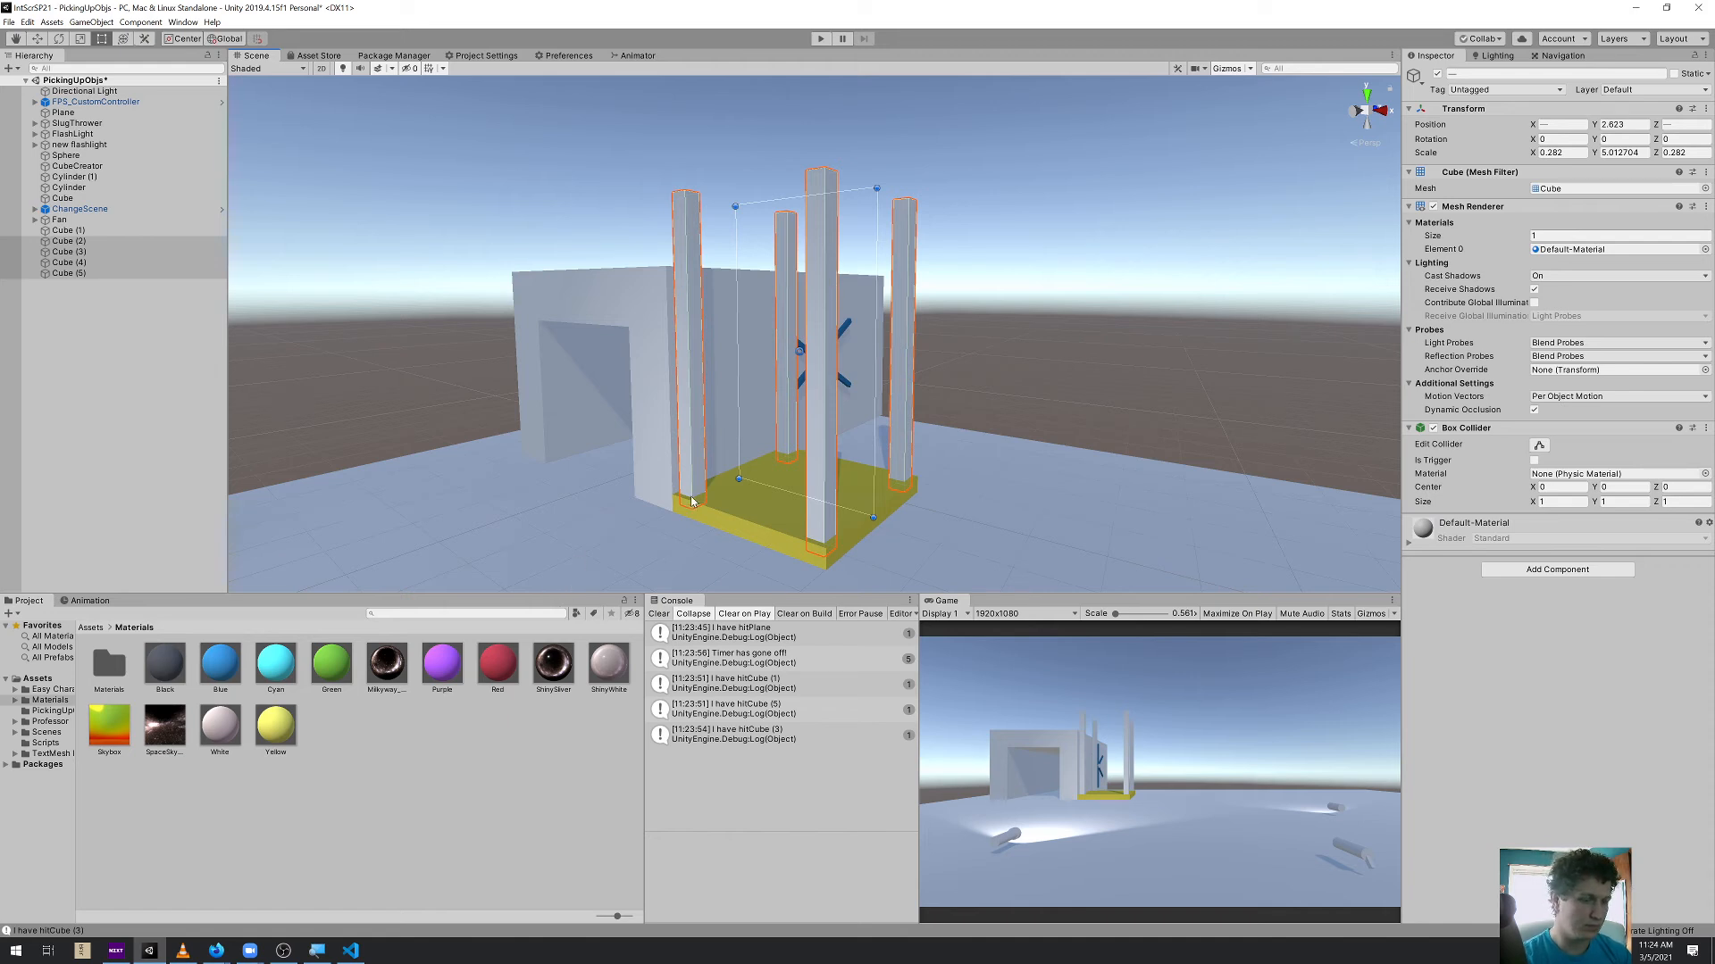
Playtest the elevator with the taller pillars by riding the platform up and down and walking around the scene, and exit play mode
key("ctrl+p")
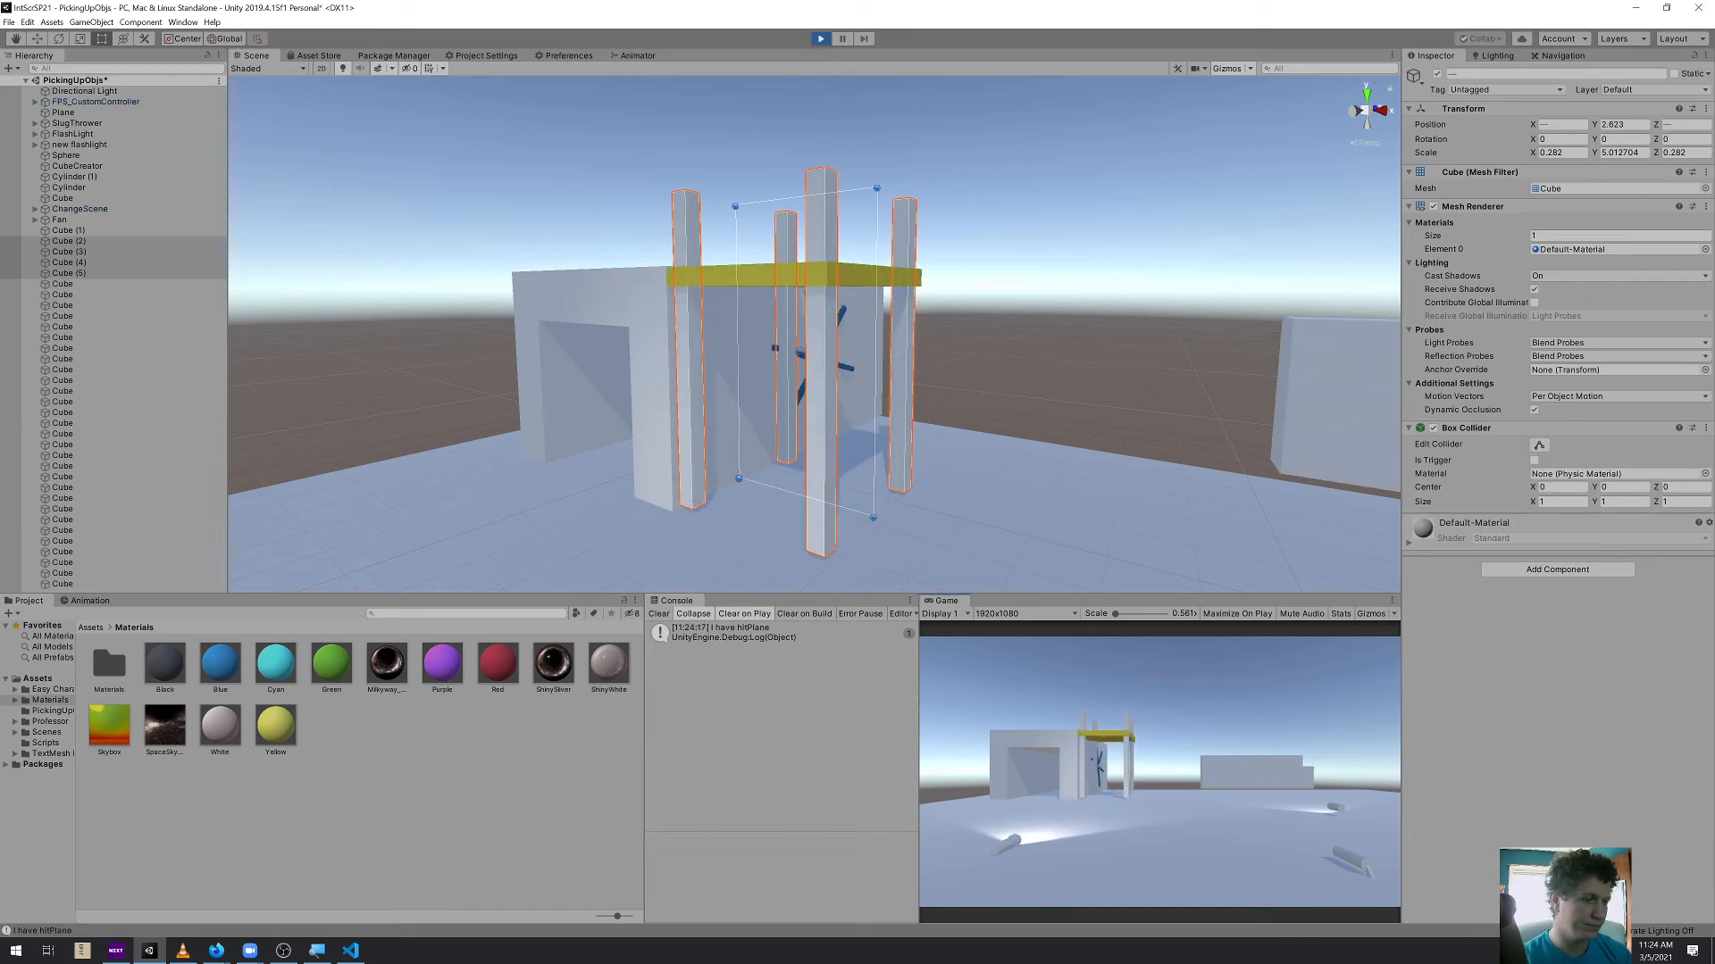
key("w")
key("w")
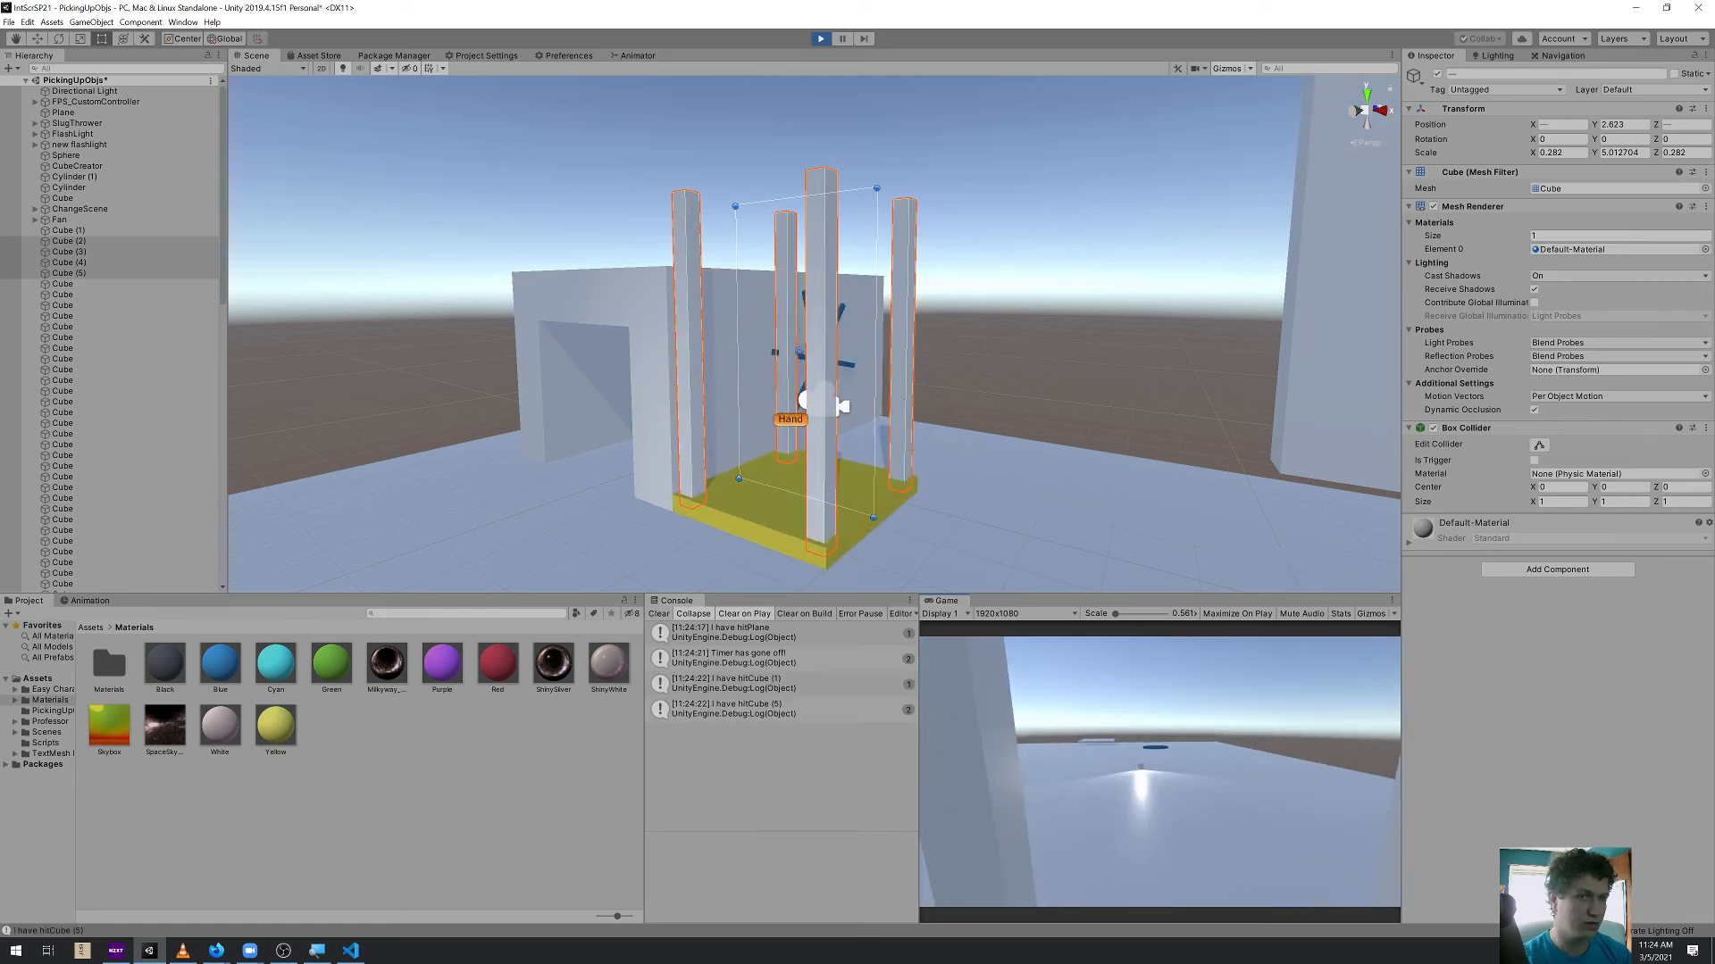
key("w")
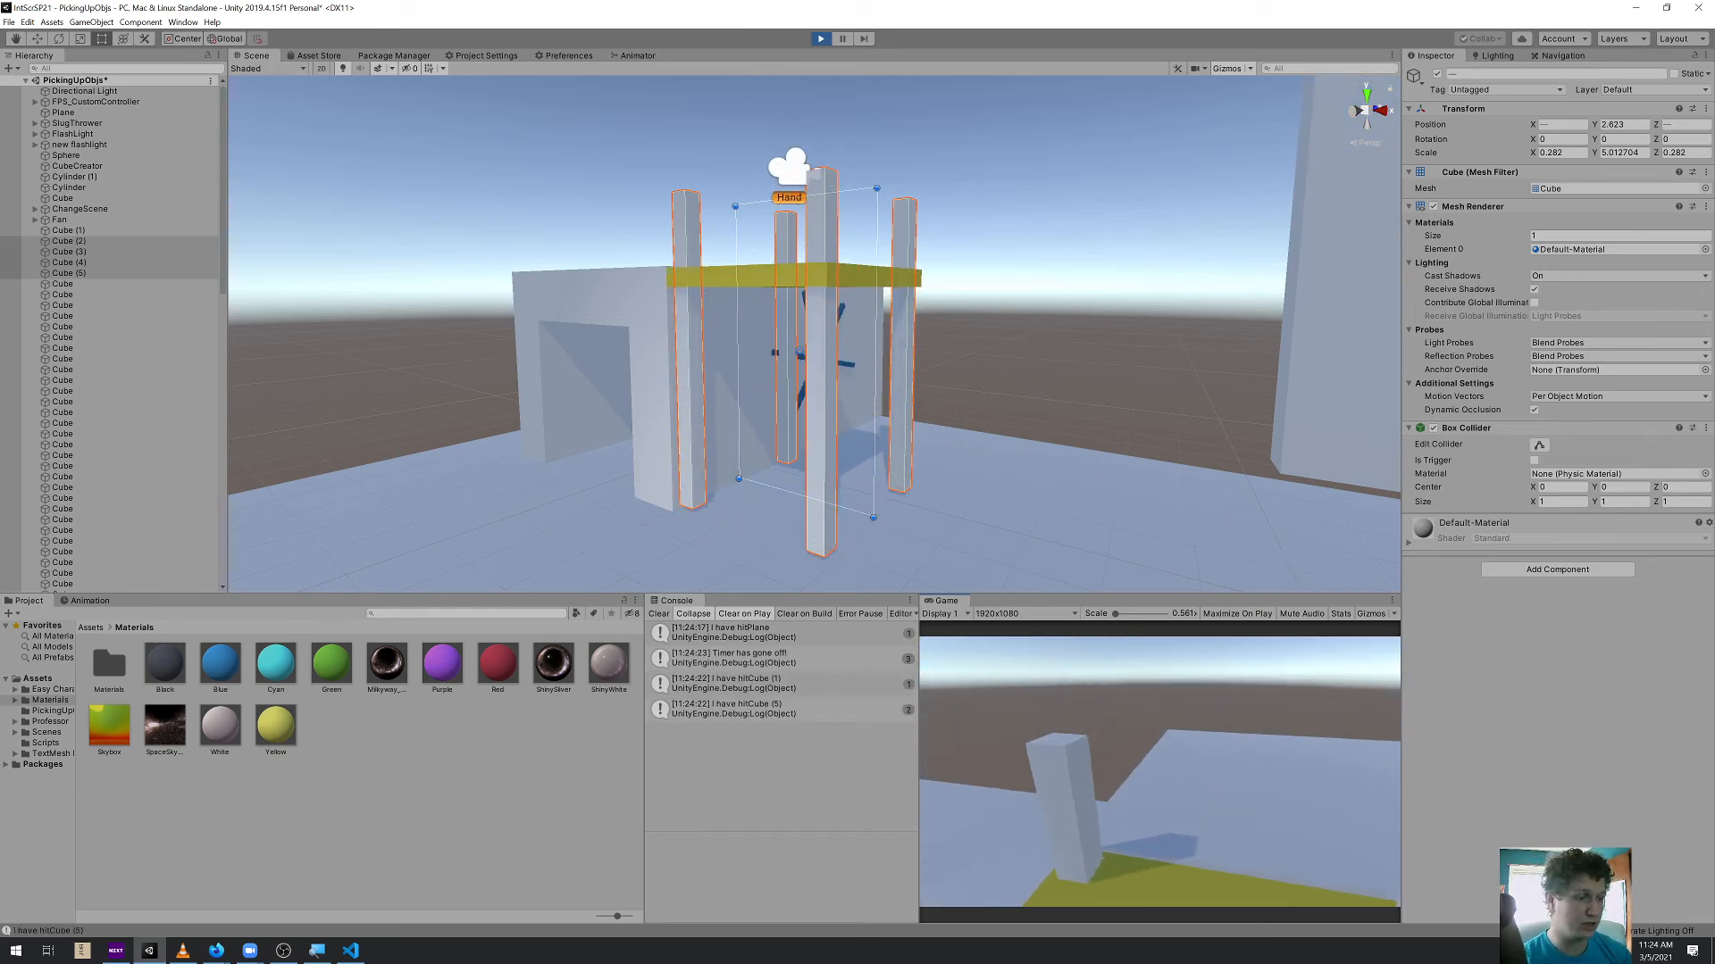
key("s")
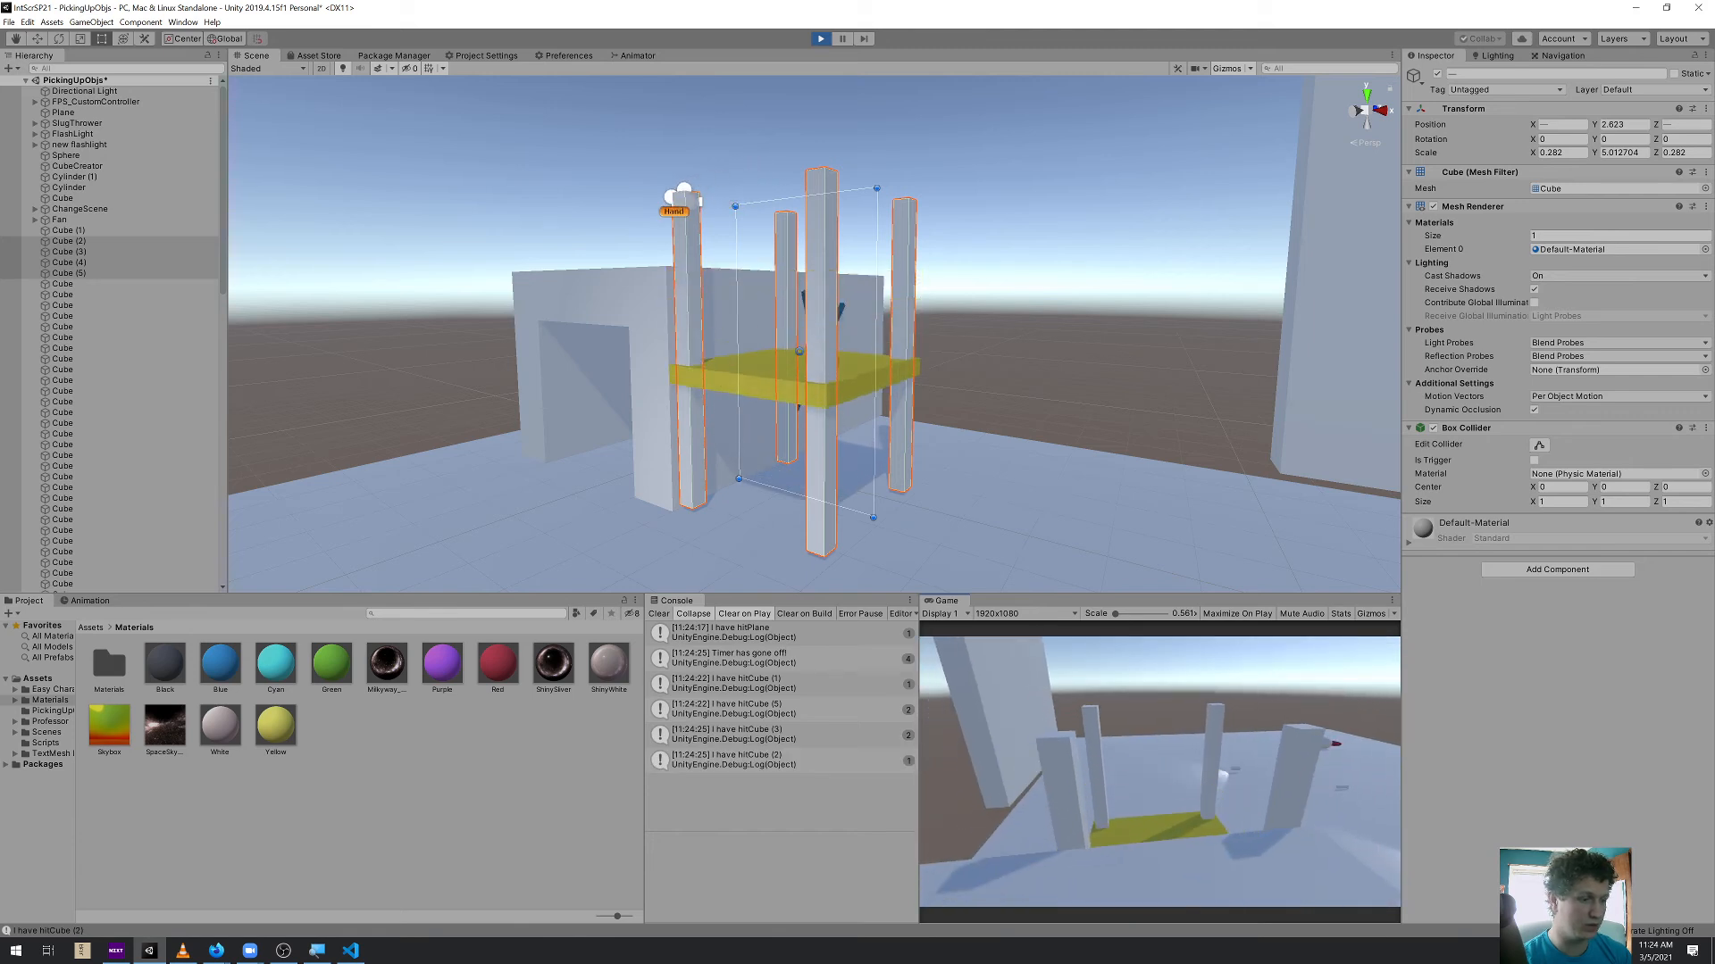
key("w")
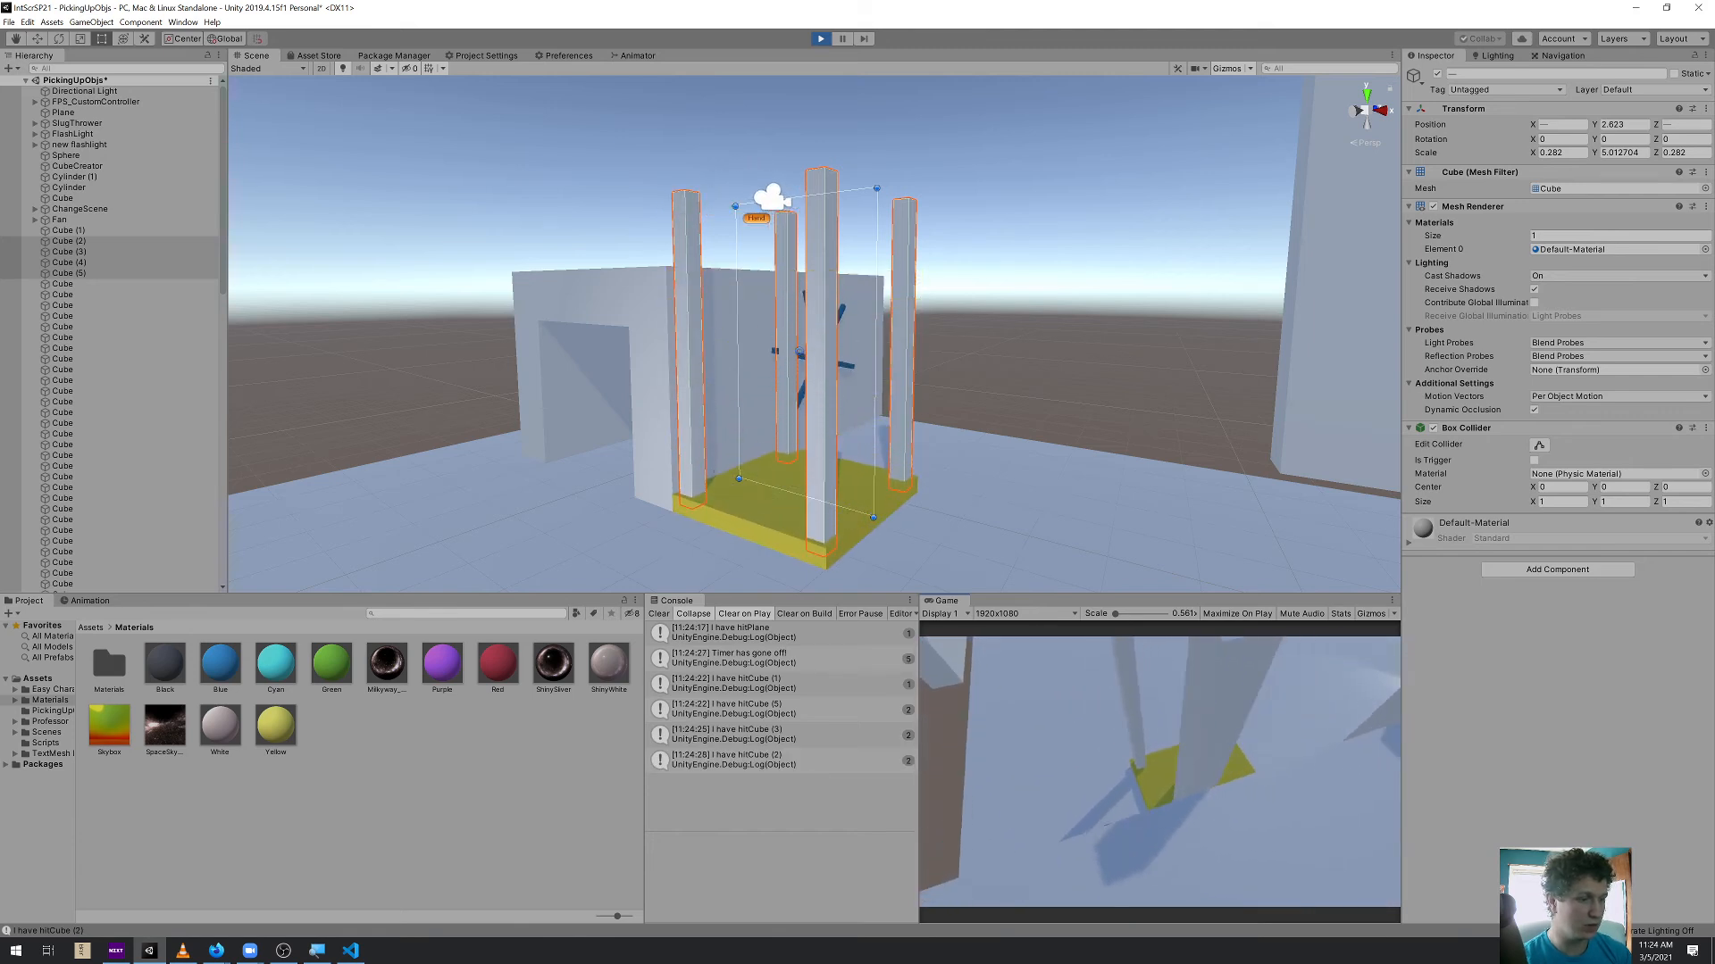
key("s")
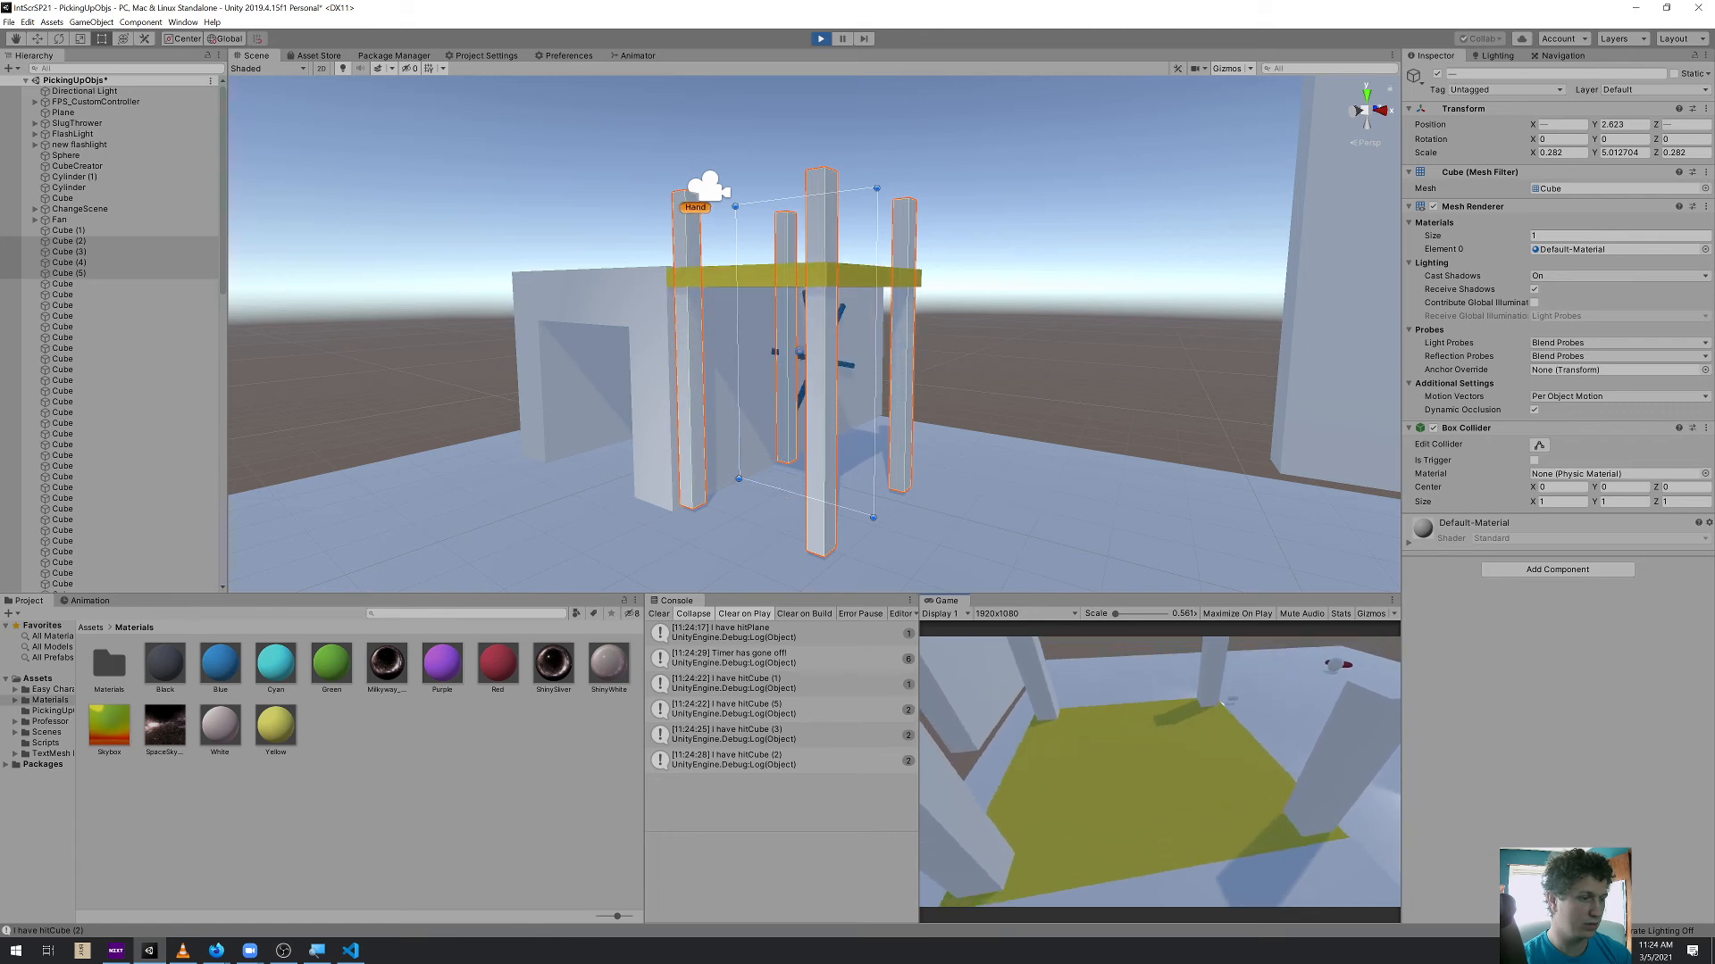
key("w")
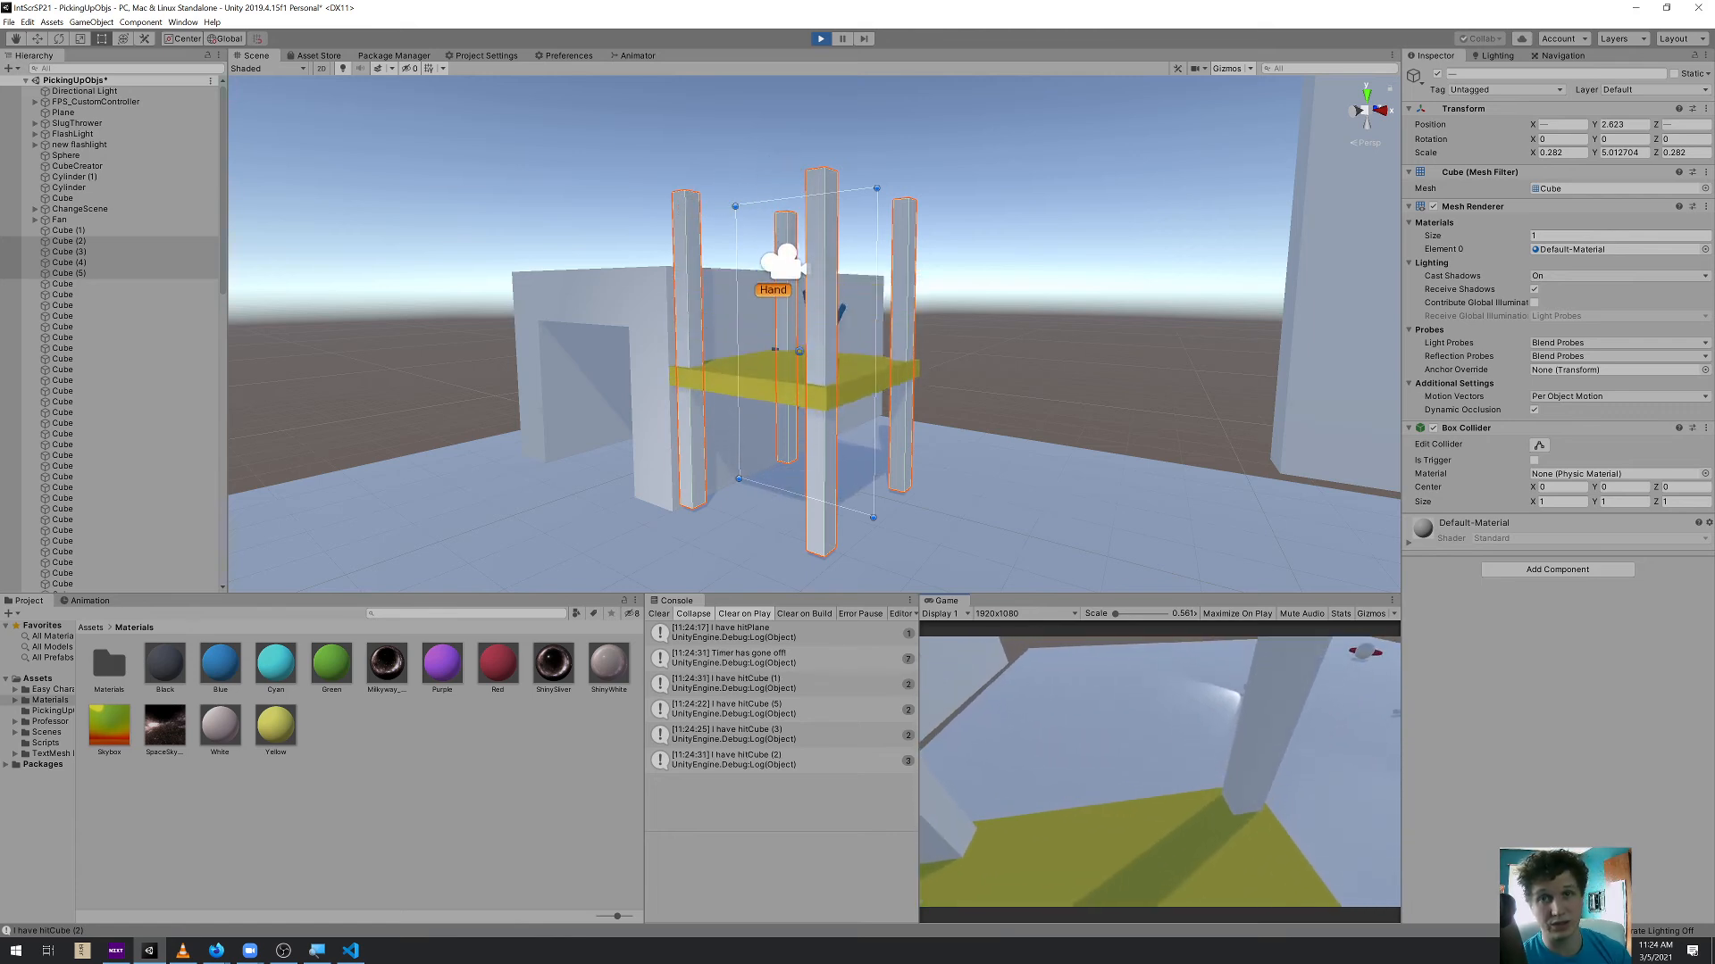
key("w")
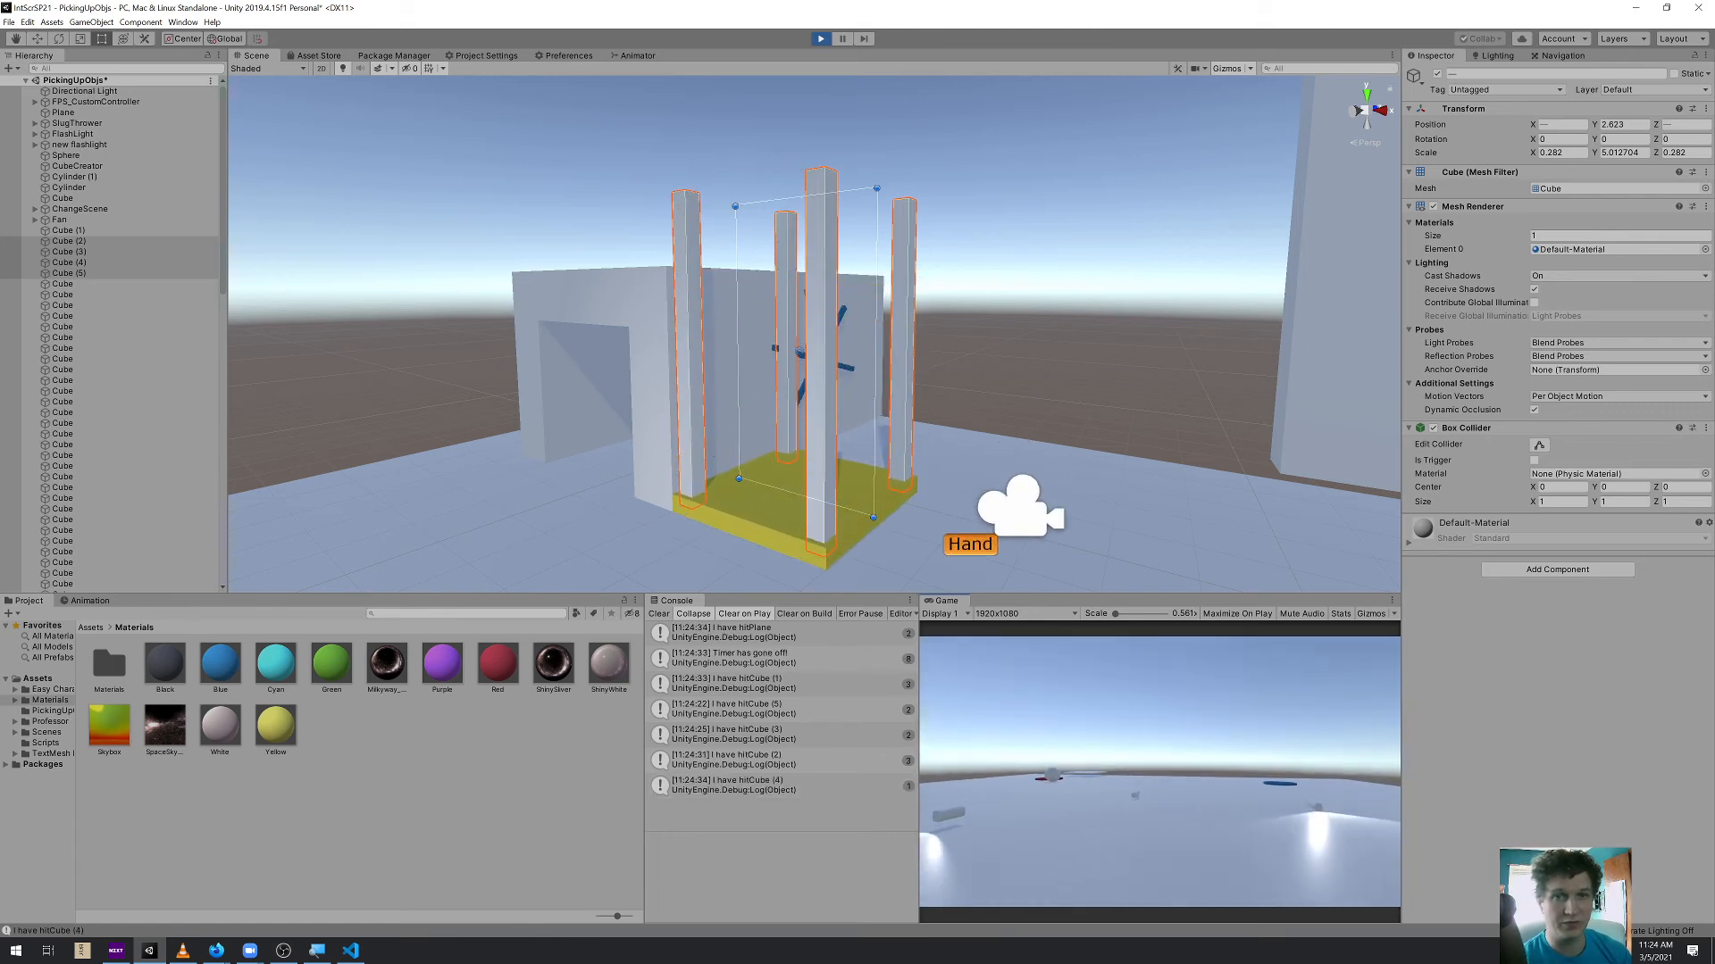
key("w")
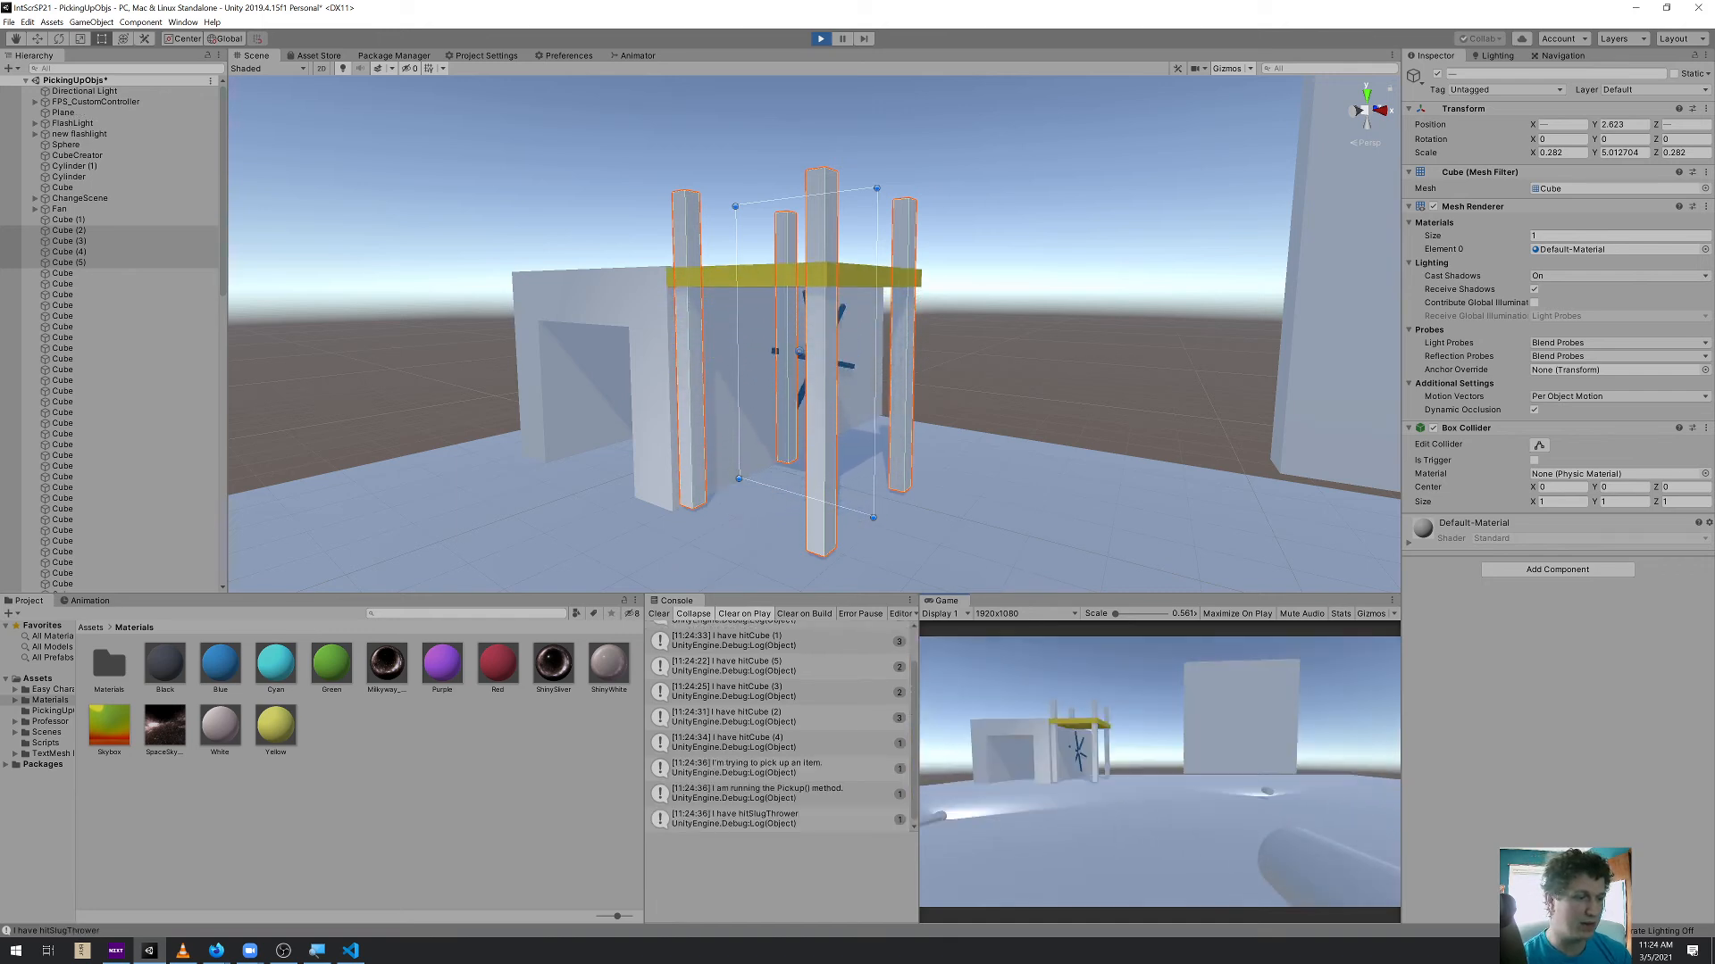
key("s")
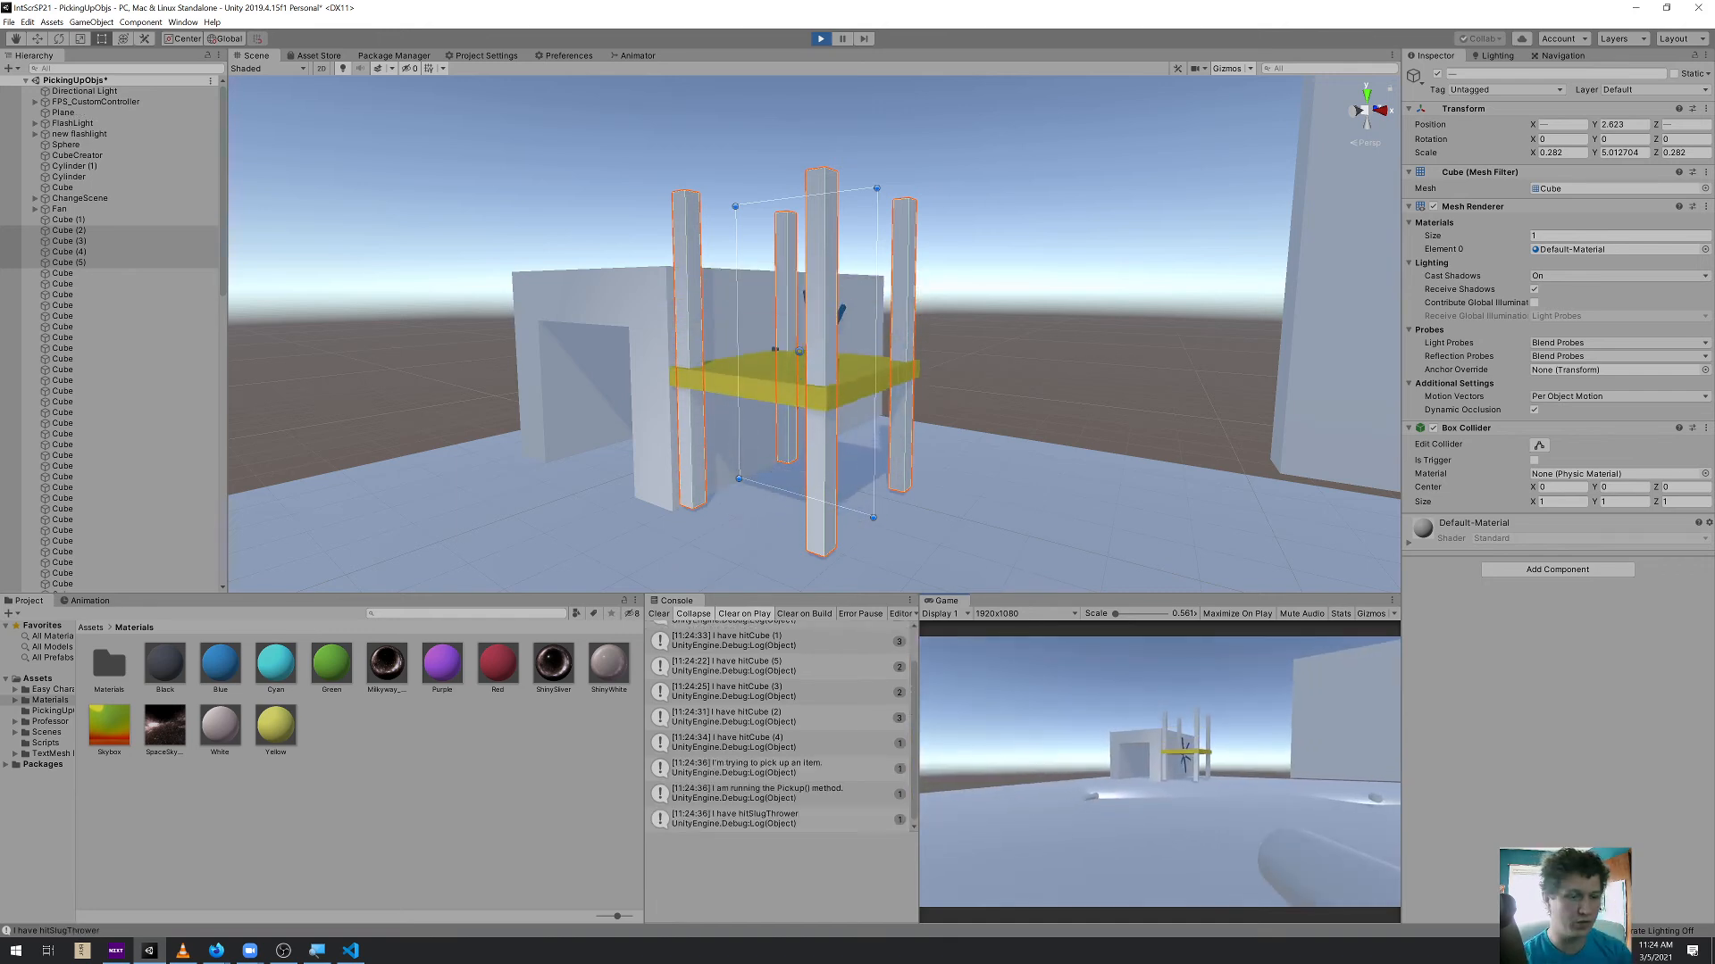
key("ctrl+p")
Create a sphere and place it on the plane near the red disc at about X 2.75, Y 0.5, Z -9.77
right_click_drag(1036, 478, 1173, 607)
key("s")
left_click(383, 213)
left_click(104, 23)
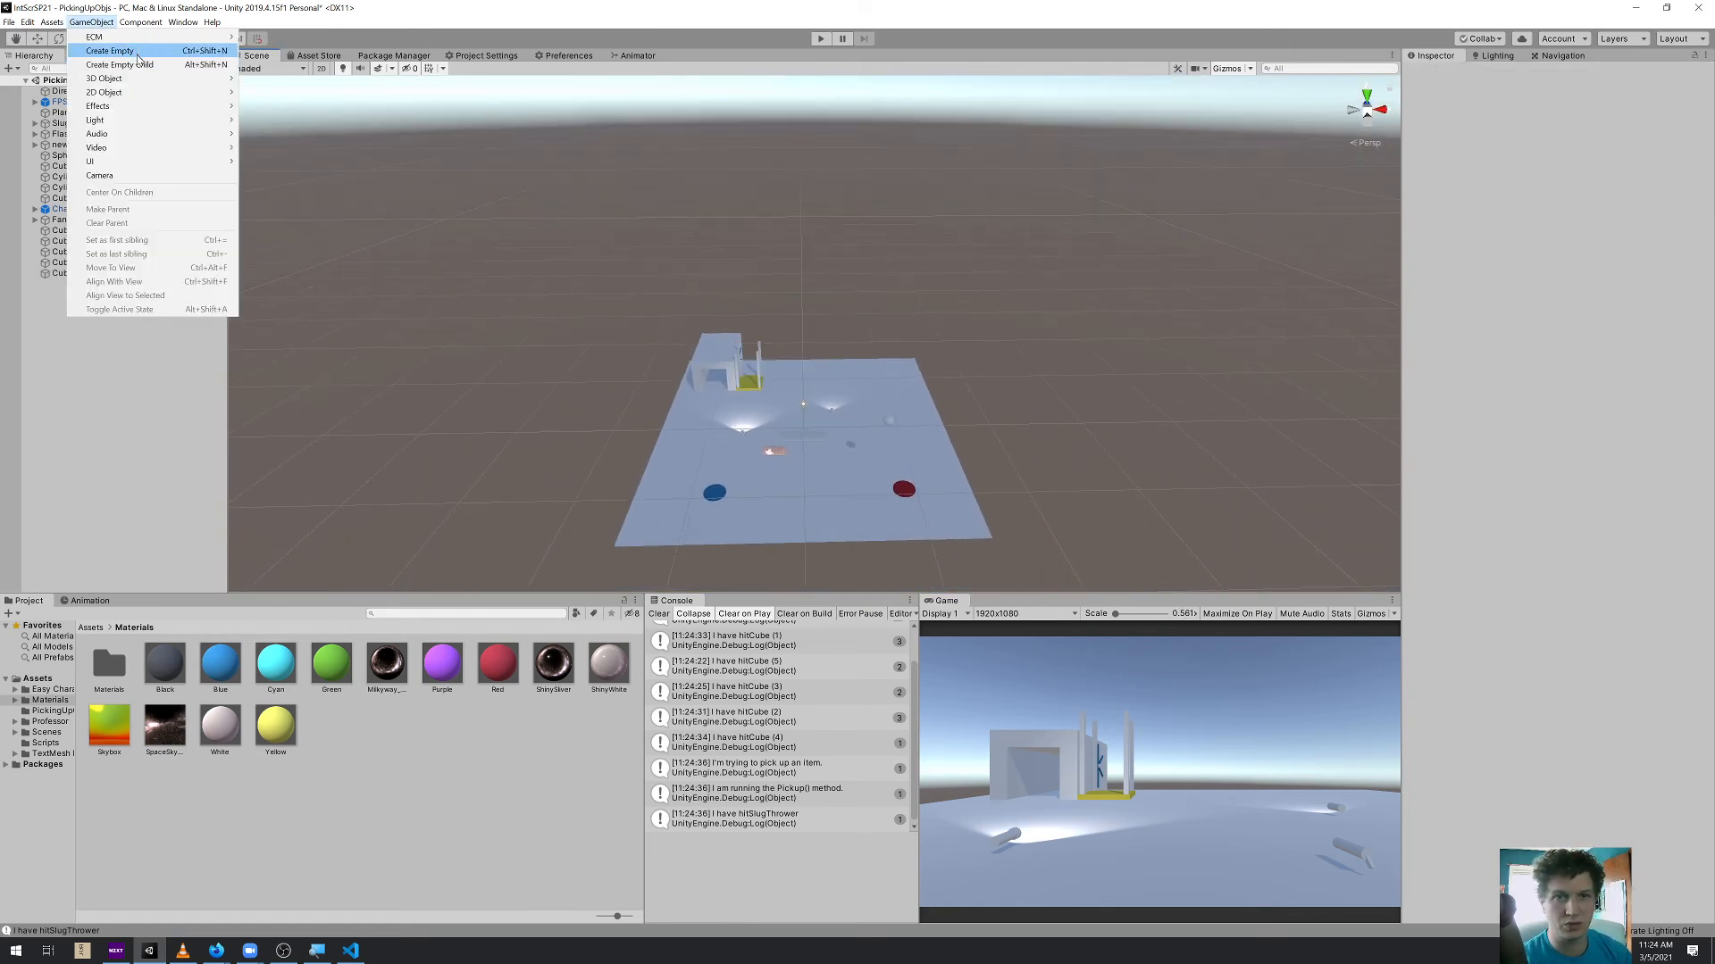
mouse_move(141, 78)
left_click(268, 92)
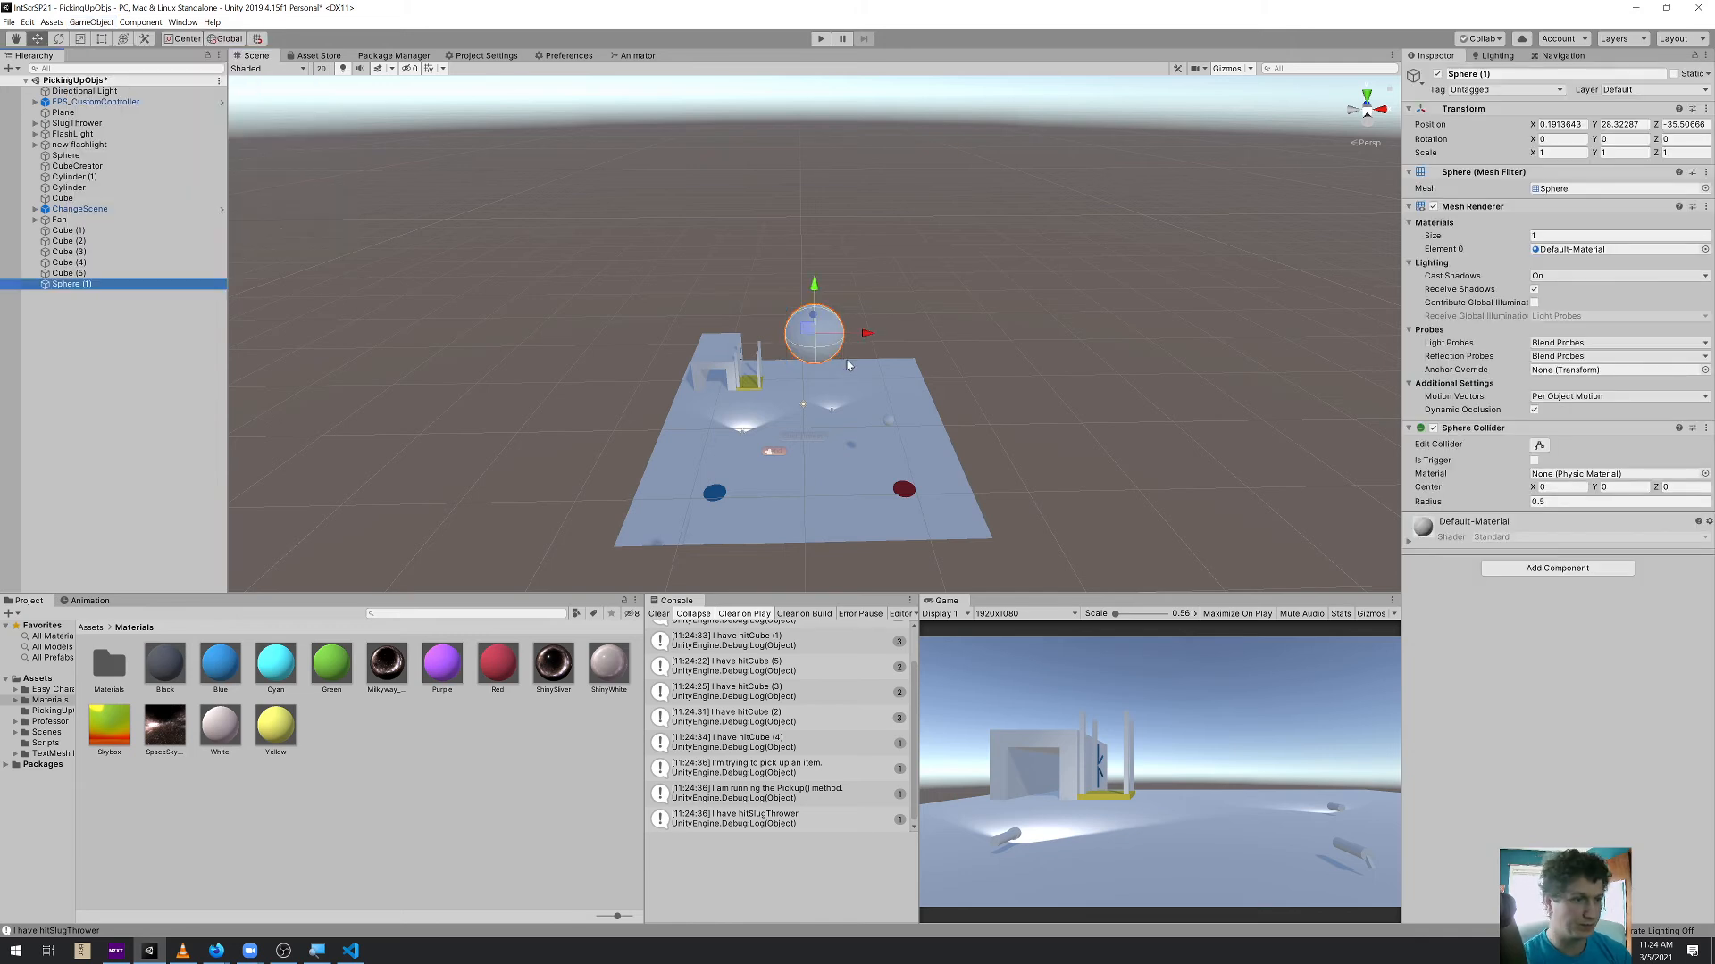
left_click_drag(819, 335, 845, 476, "ctrl+shift")
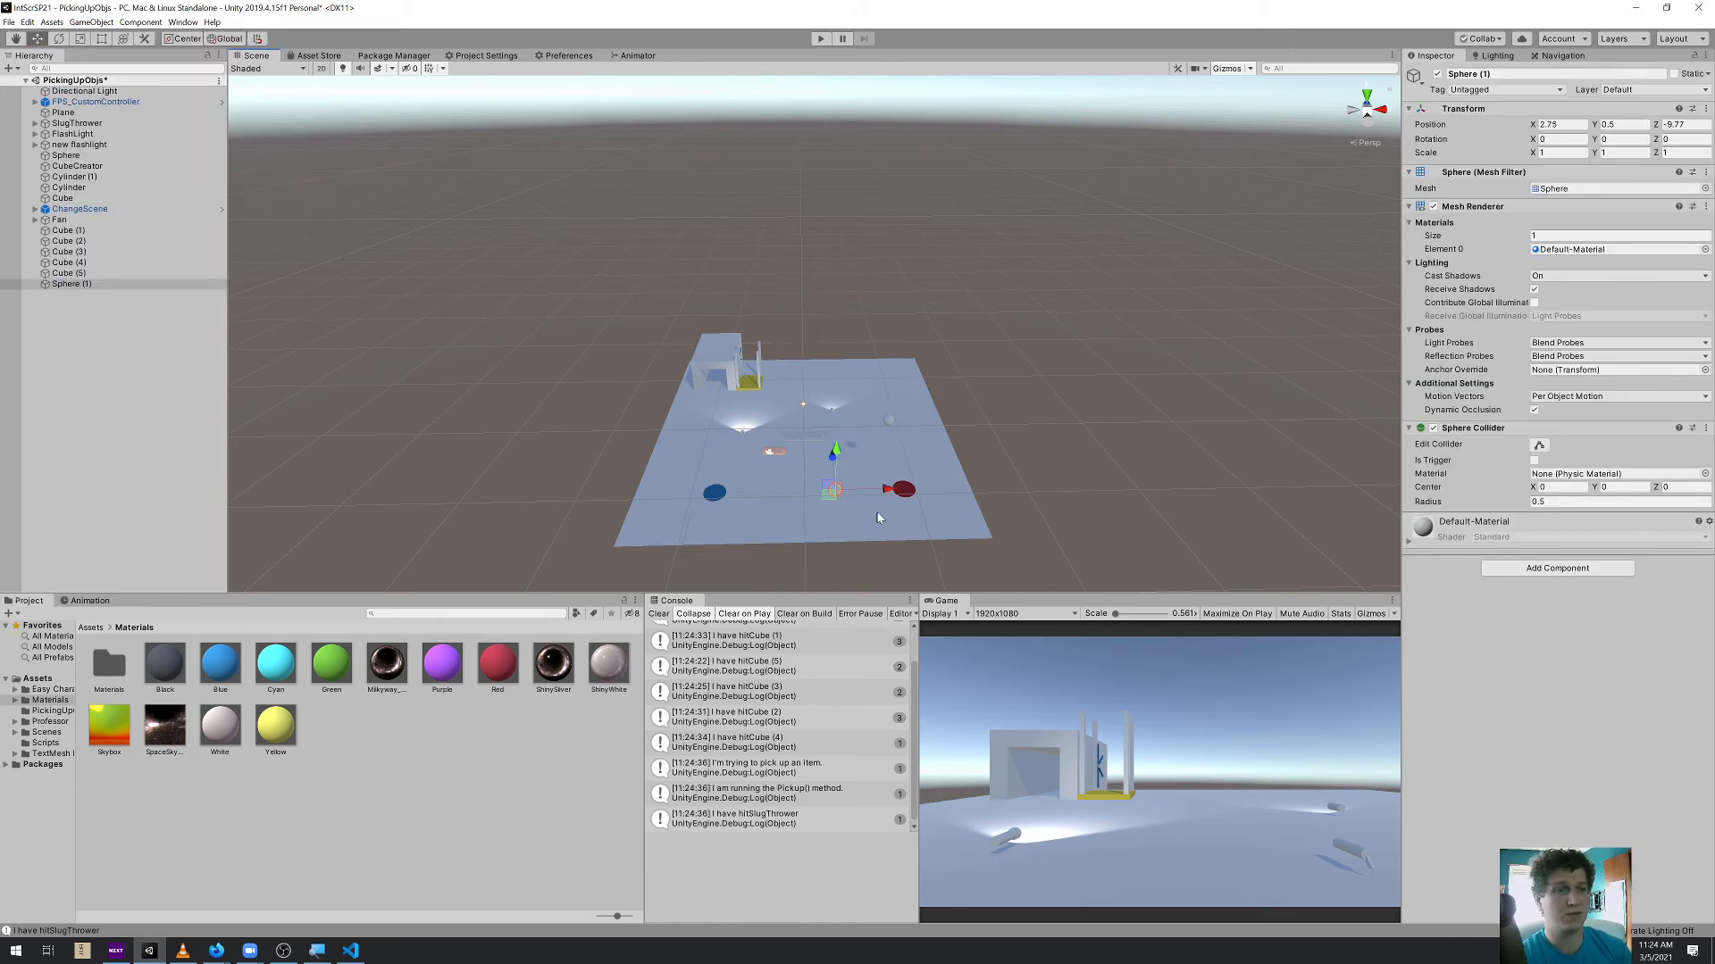
Add a Trail Renderer to the sphere that tapers from width 1.0 to 0 and uses the Sprites-Default material
left_click(1538, 567)
type("trail")
key("Return")
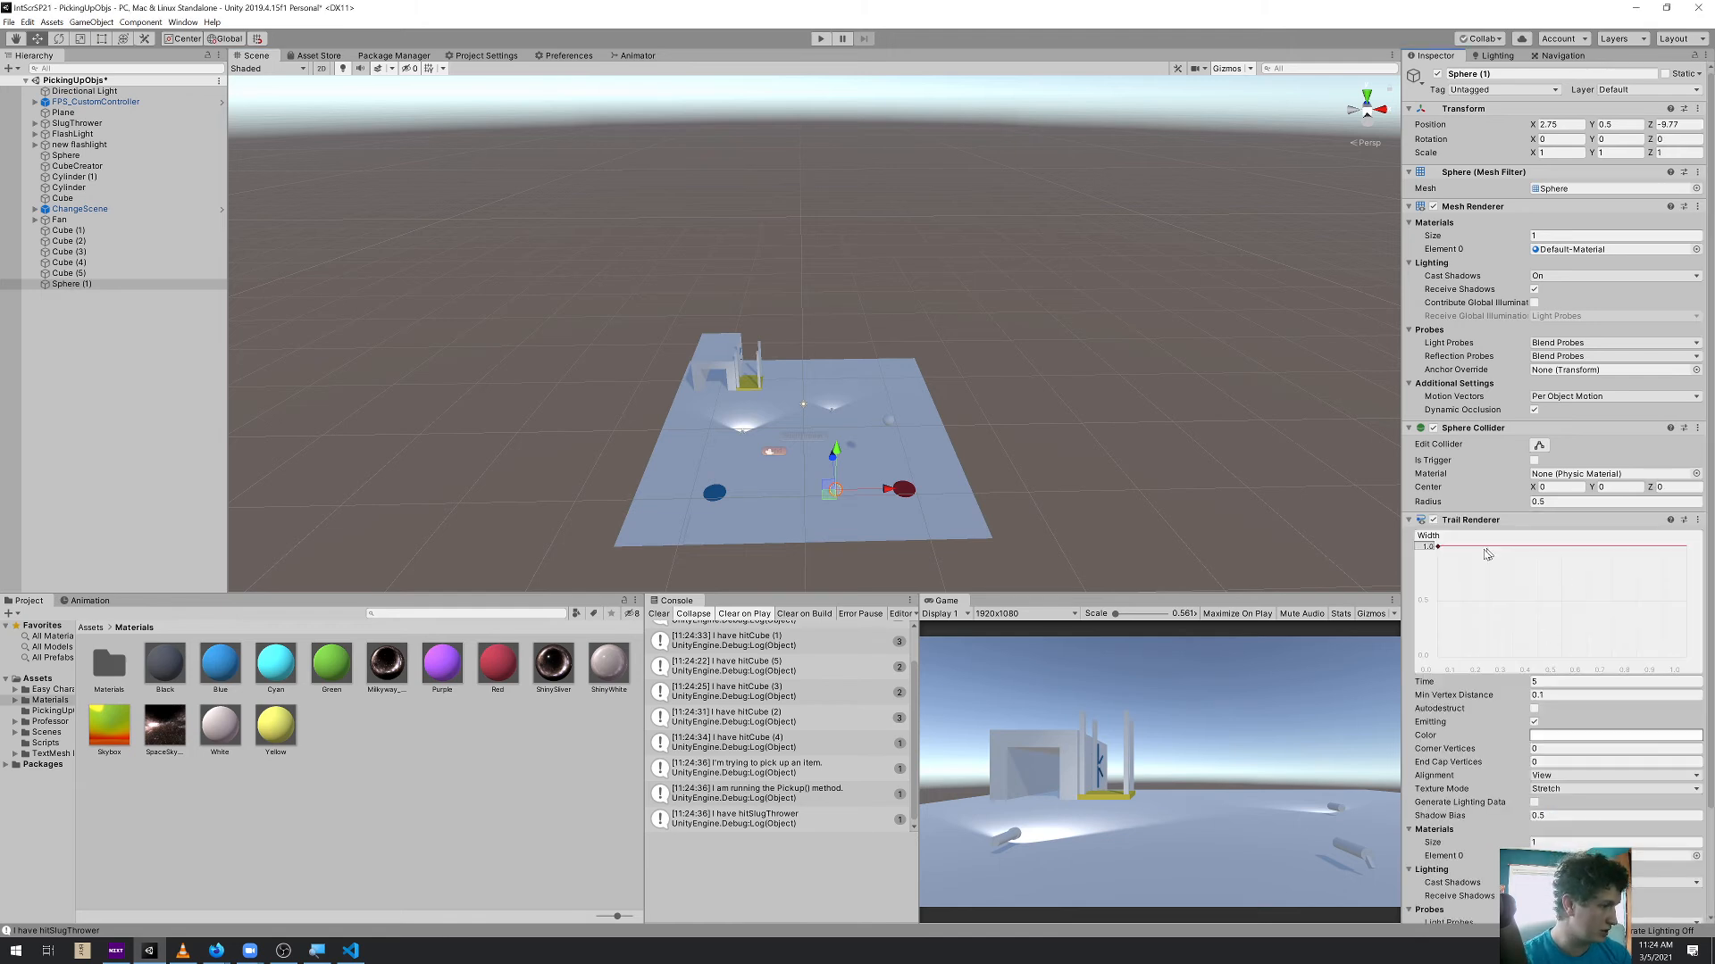
left_click_drag(1706, 659, 1693, 665)
scroll(1494, 746, "down", 3)
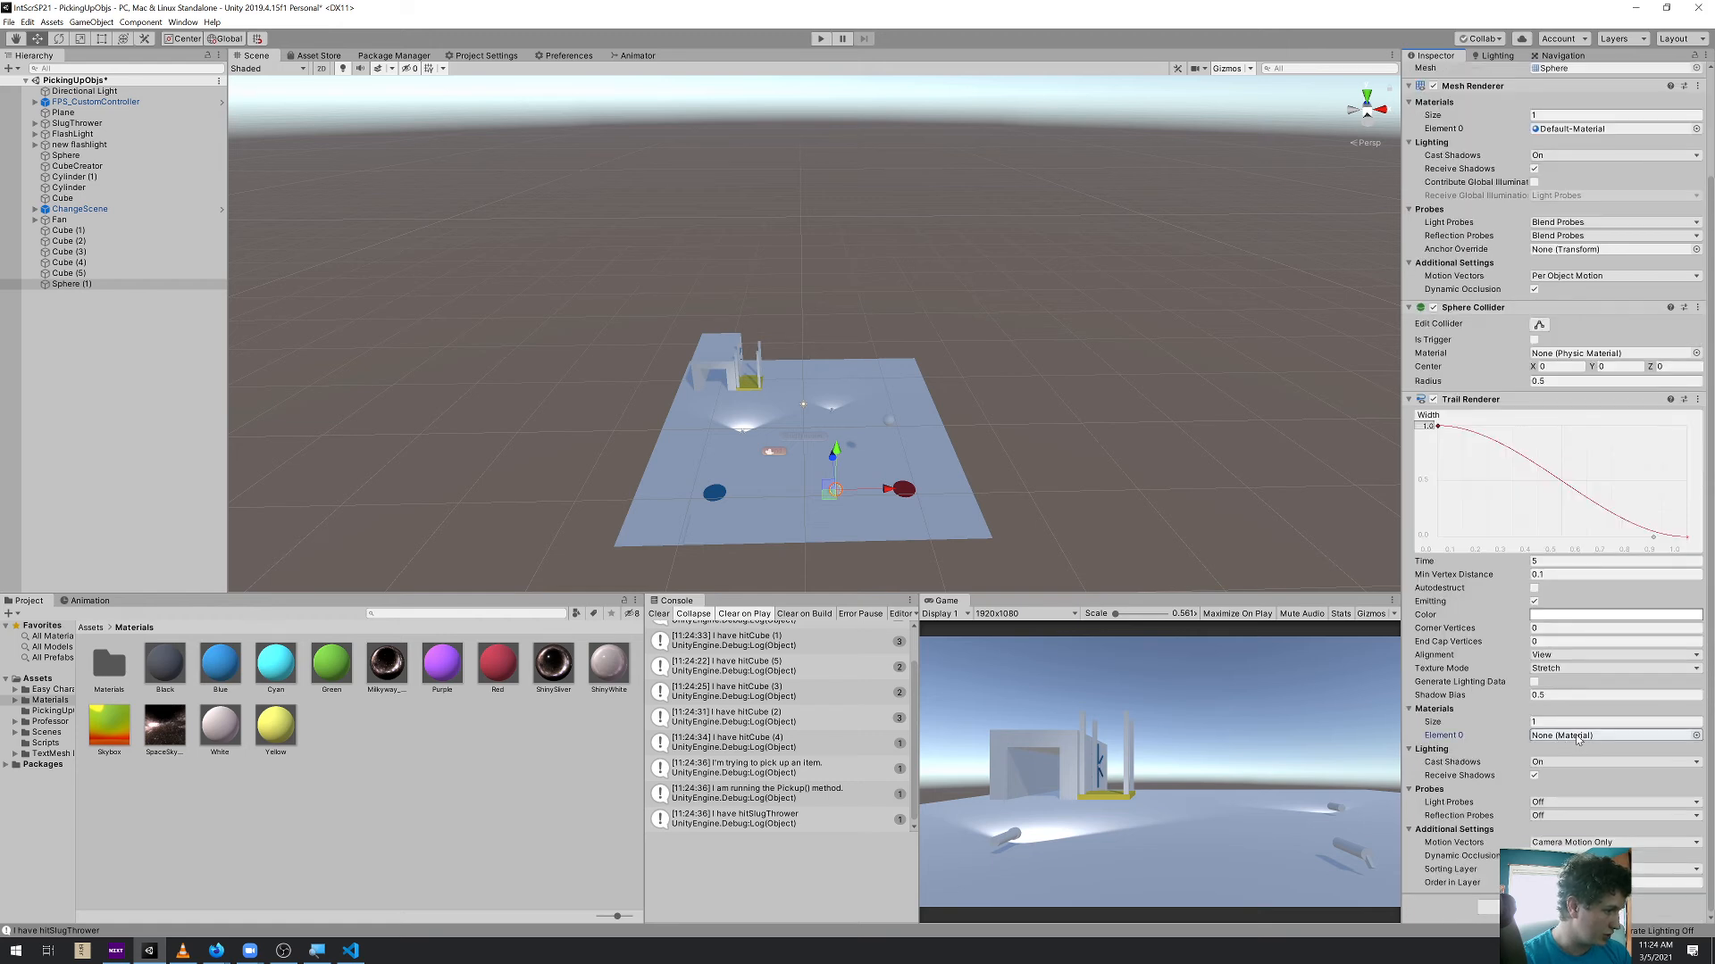
left_click(1697, 735)
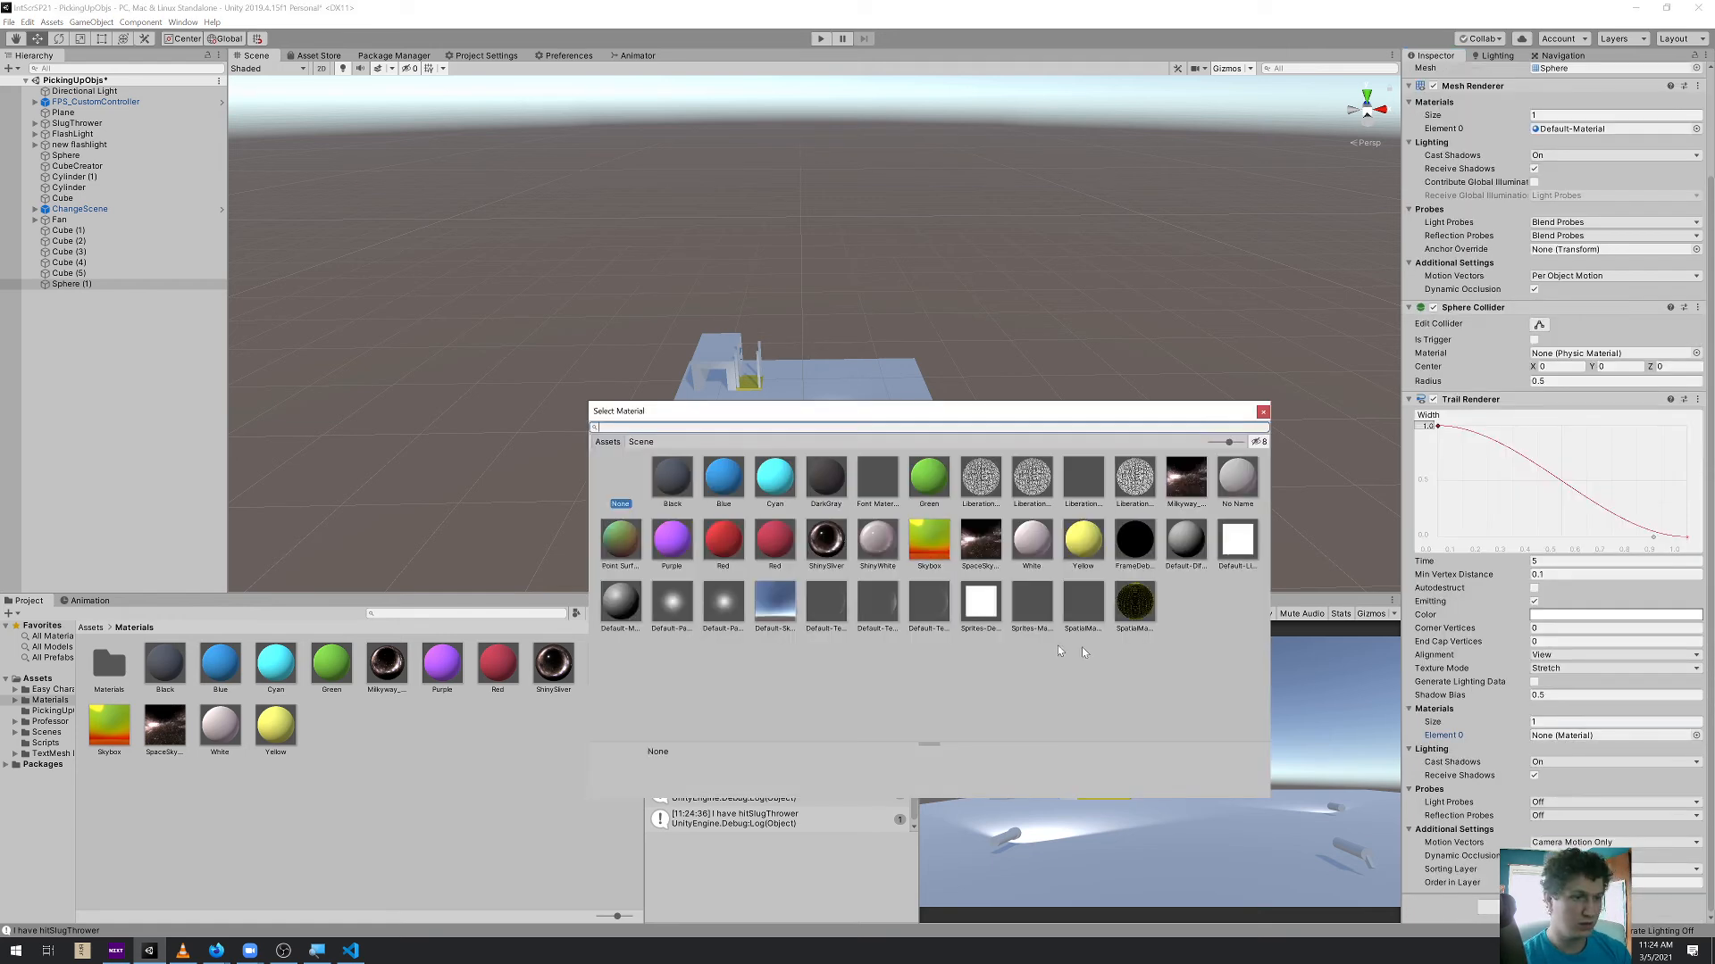
double_click(981, 607)
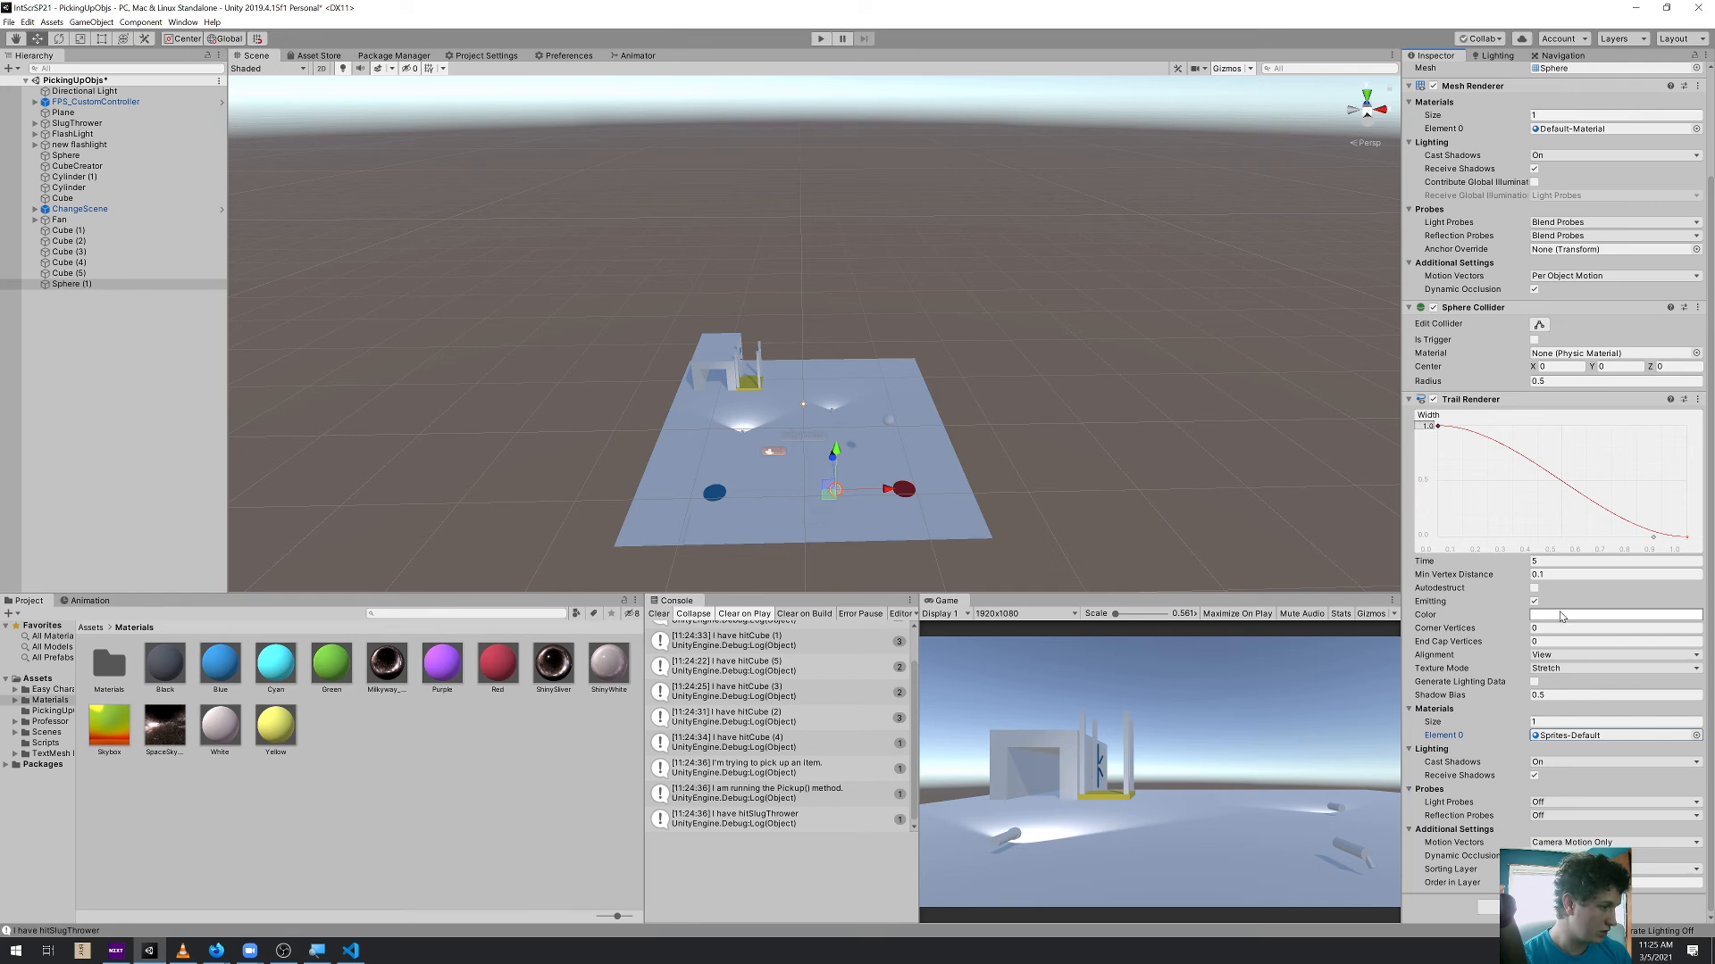
Apply the white-cyan-pink gradient preset to the trail and move the sphere around the scene to test it
left_click(1561, 615)
left_click(76, 147)
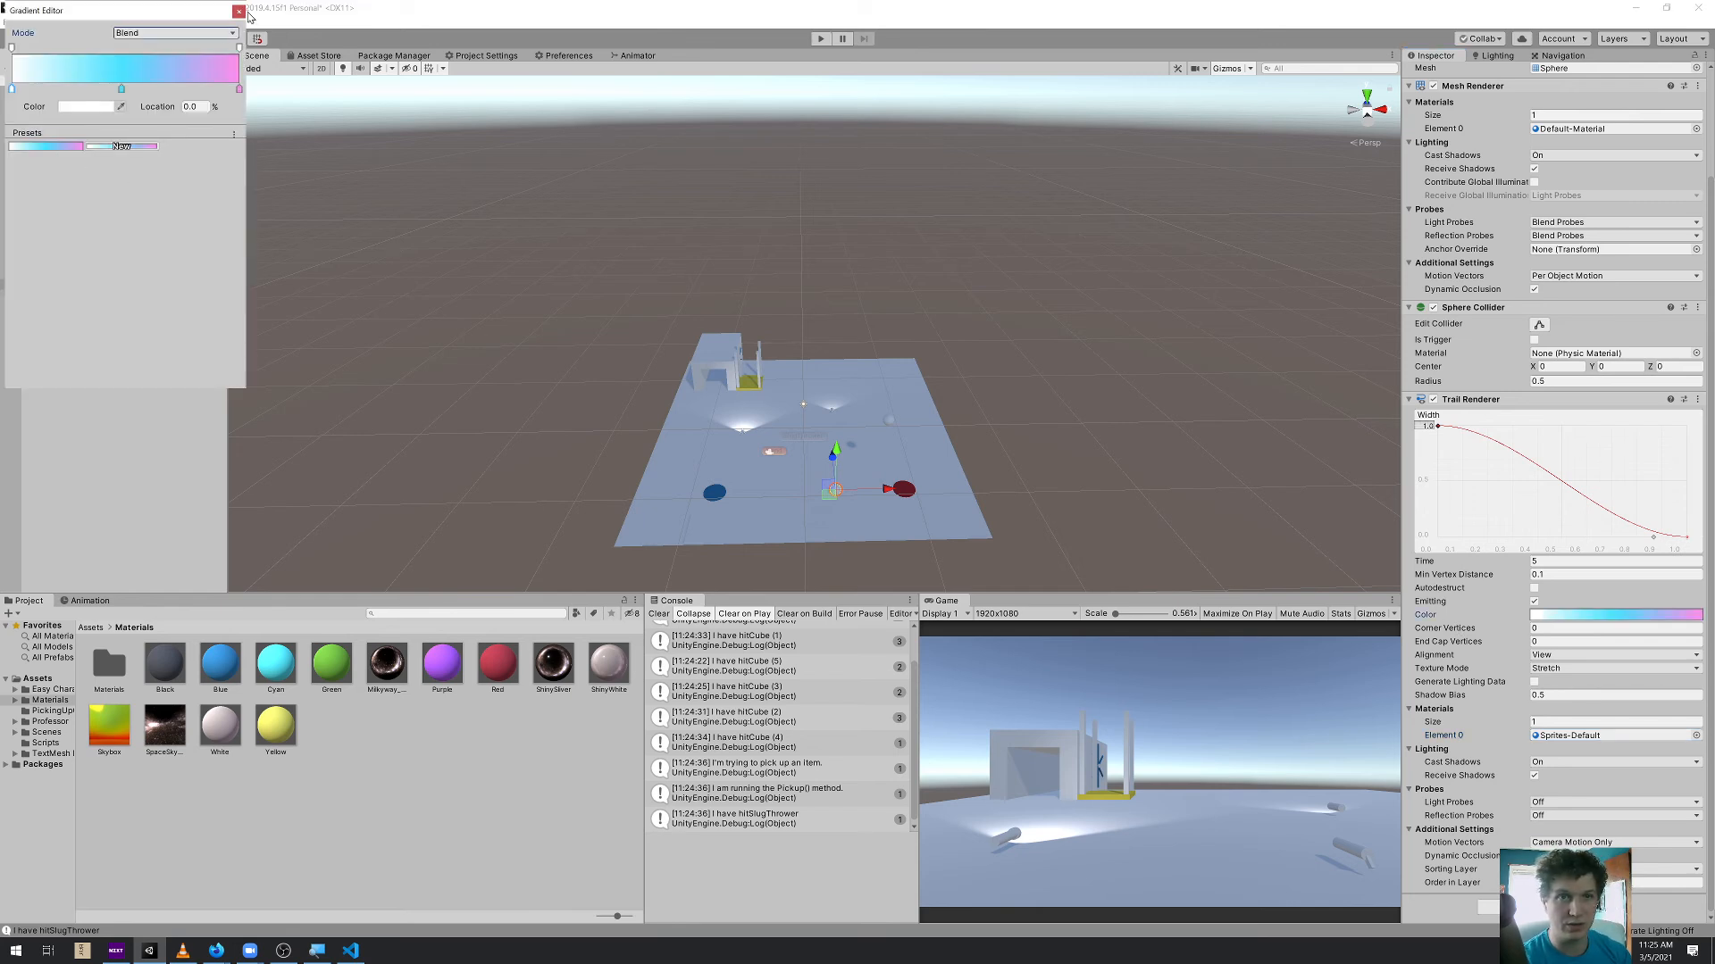
left_click(238, 12)
mouse_move(953, 523)
left_mouse_down()
mouse_move(794, 384)
mouse_move(643, 357)
mouse_move(857, 393)
mouse_move(820, 312)
mouse_move(897, 366)
mouse_move(881, 482)
left_mouse_up()
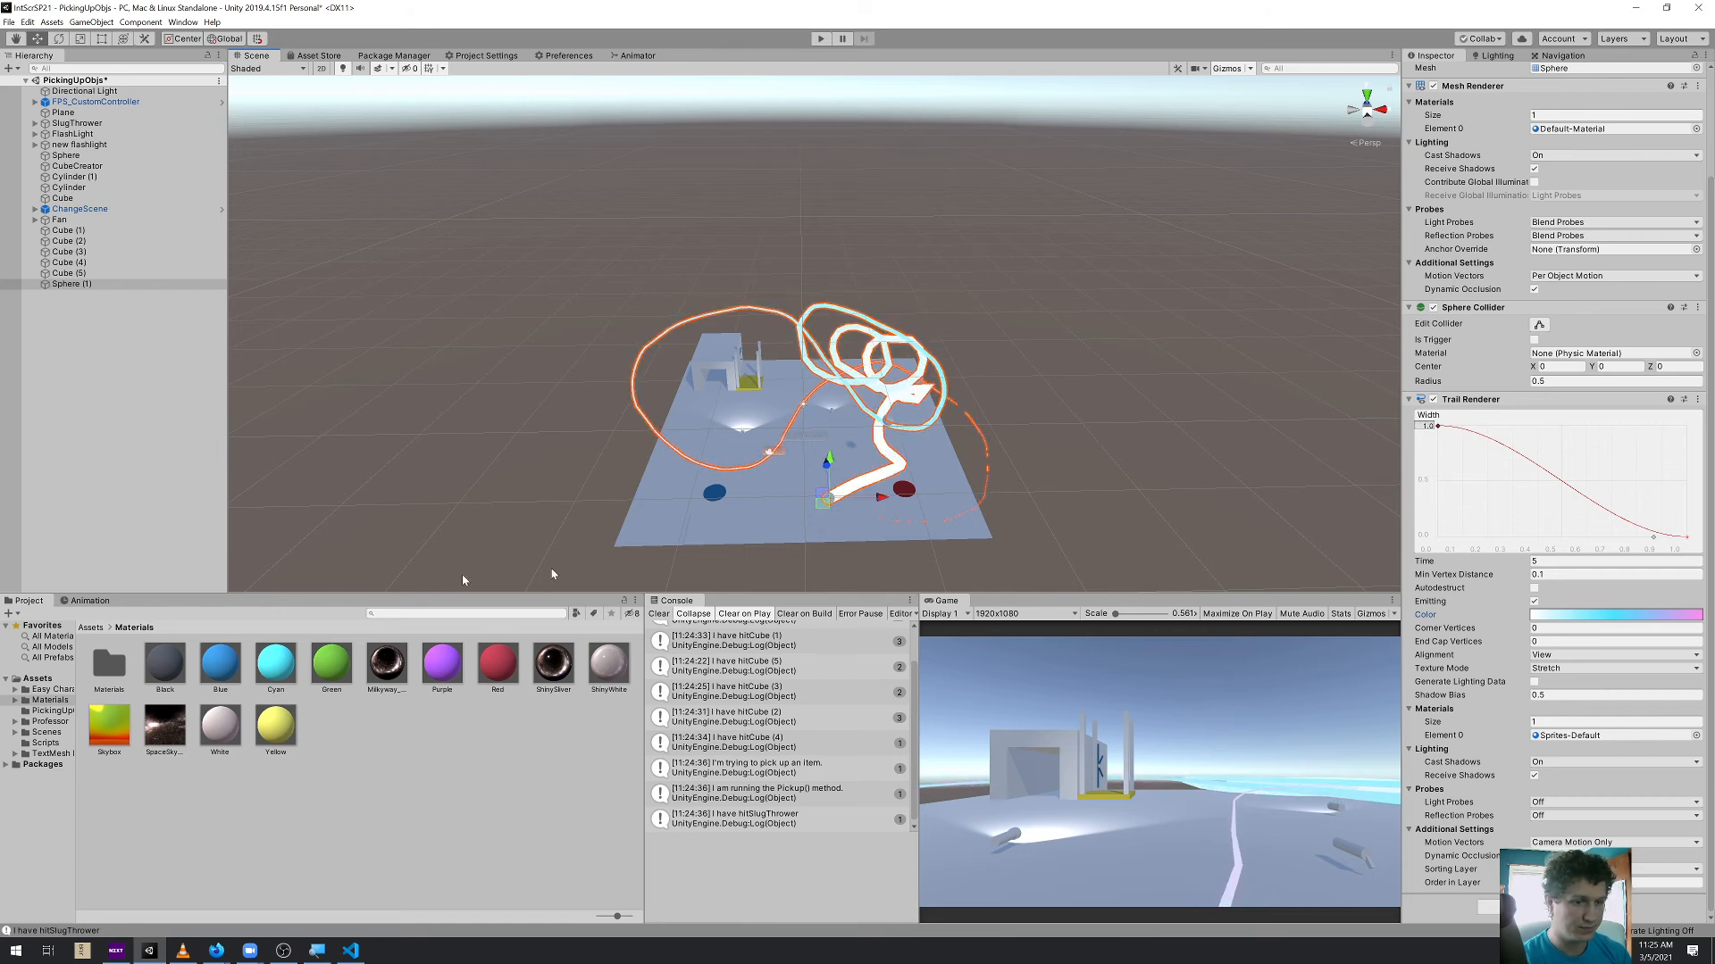
Create an animation clip named FlyingBall for the sphere and move the sphere to the plane's near corner beside the blue disc
left_click(90, 601)
left_click(417, 789)
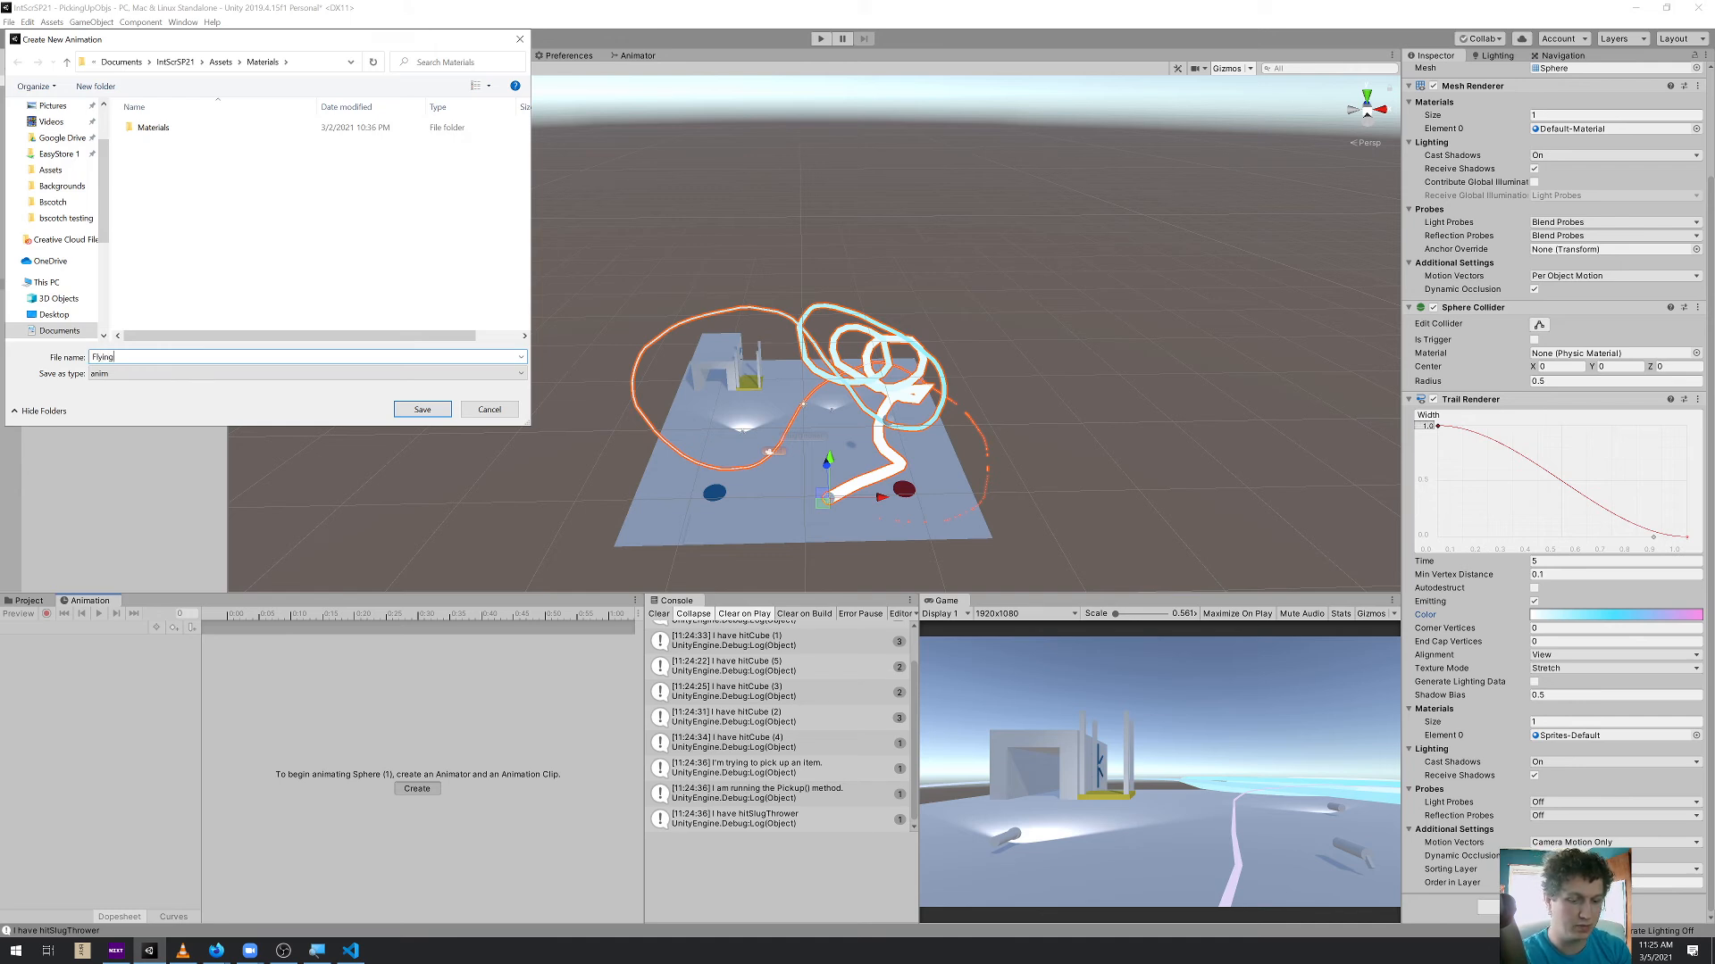
key("Return")
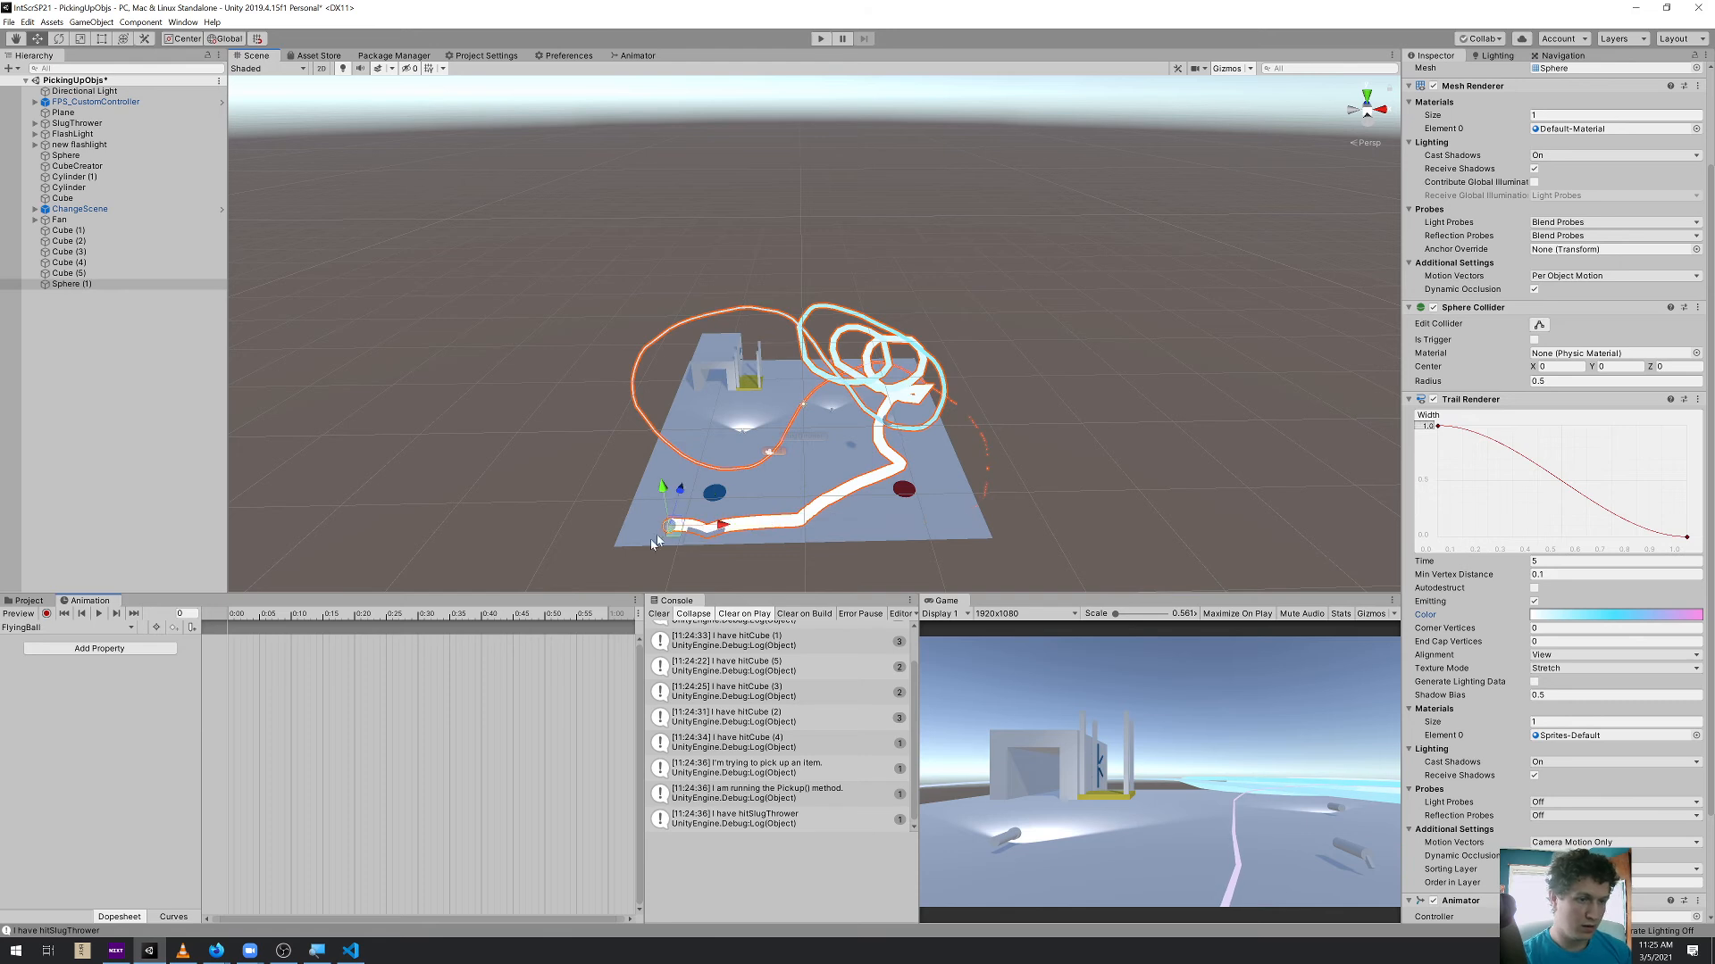
scroll(447, 711, "down", 3)
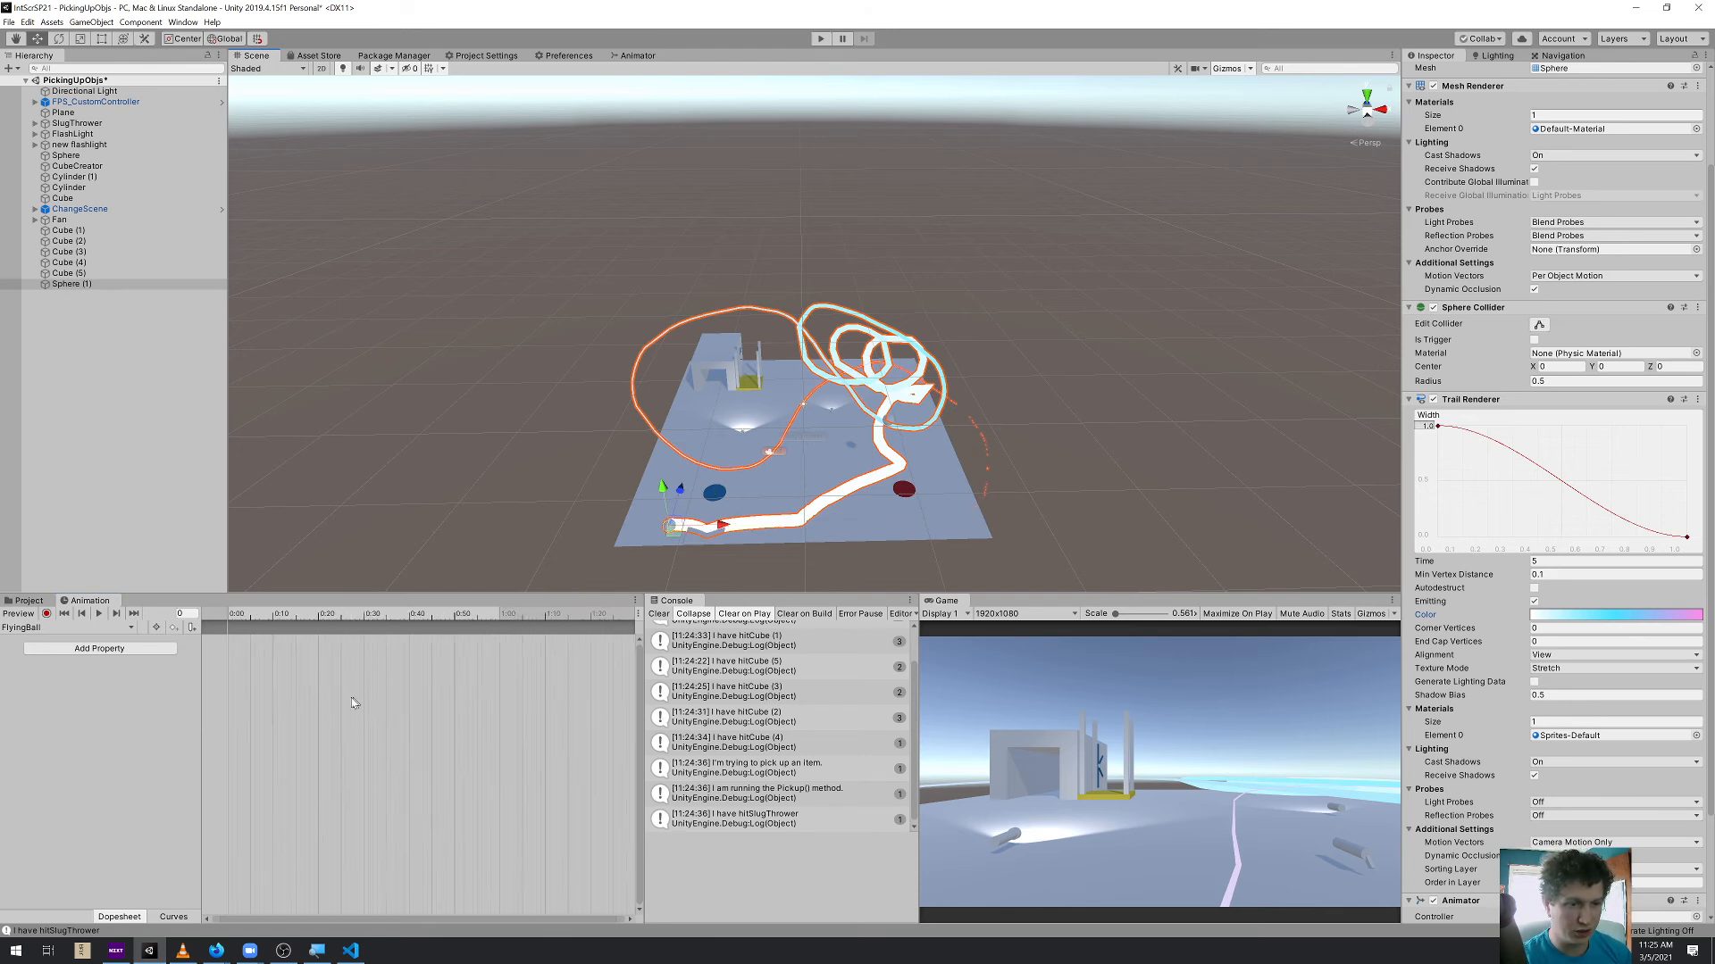
scroll(292, 680, "down", 2)
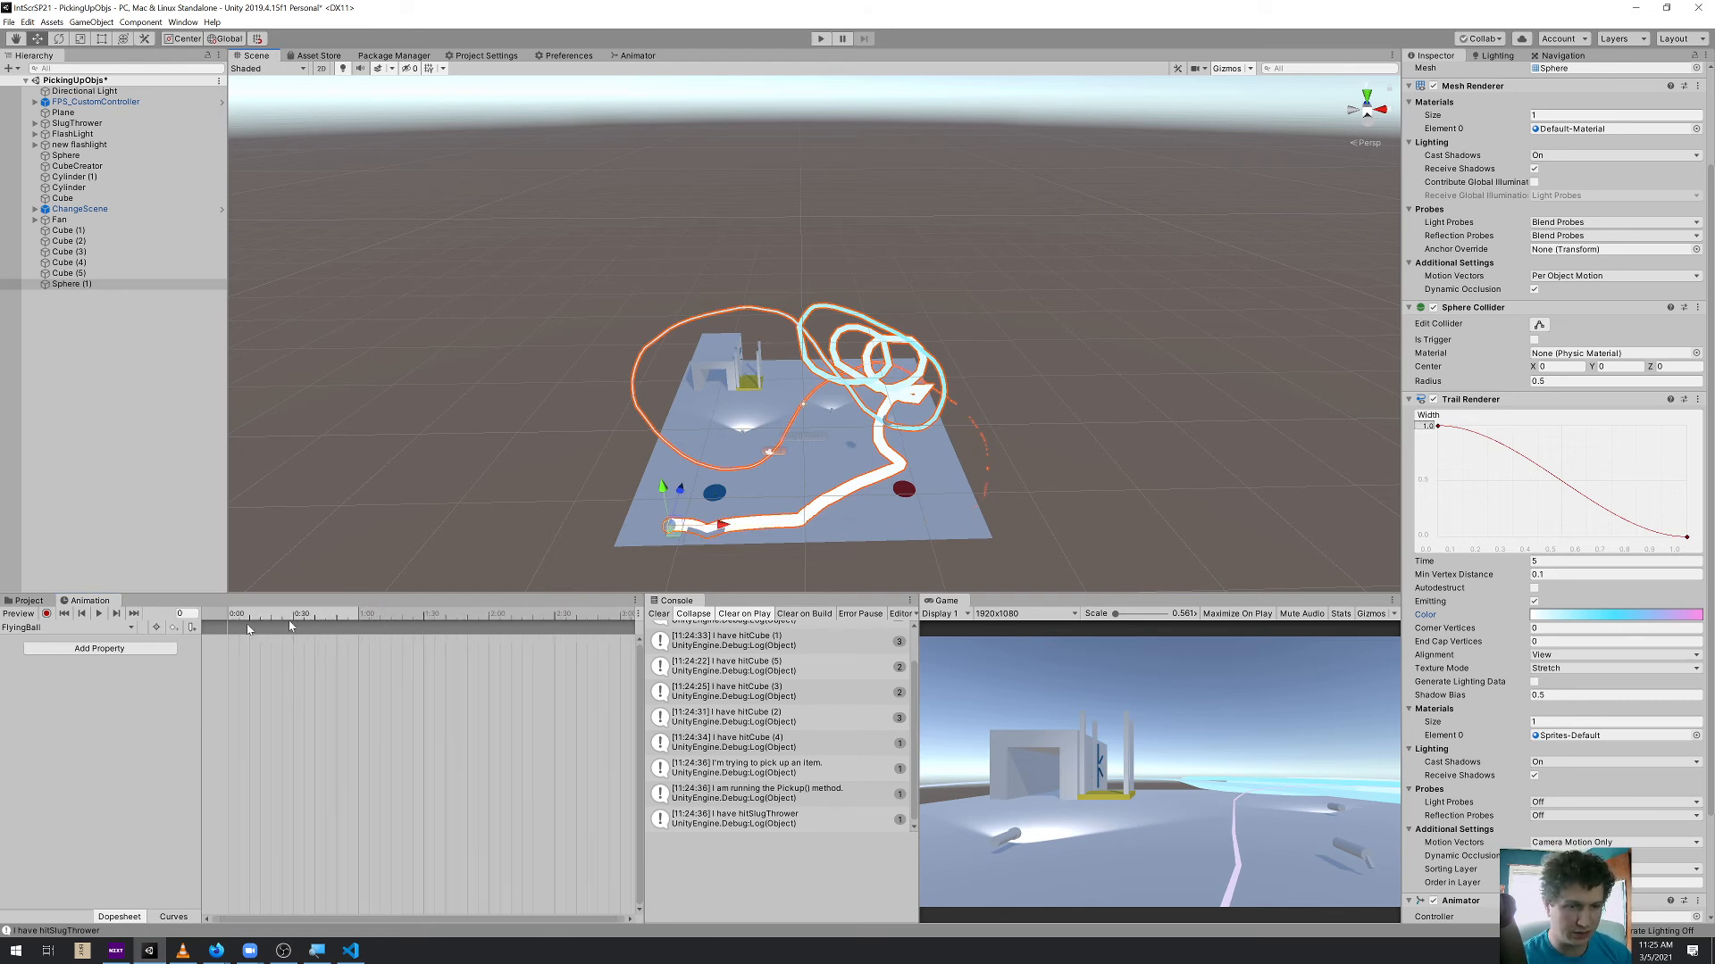
Record sphere position keyframes at frames 120, 238 and 360, at the far corner behind the building, the opposite far corner and beside the red disc
left_click(46, 613)
left_click_drag(564, 623, 491, 626)
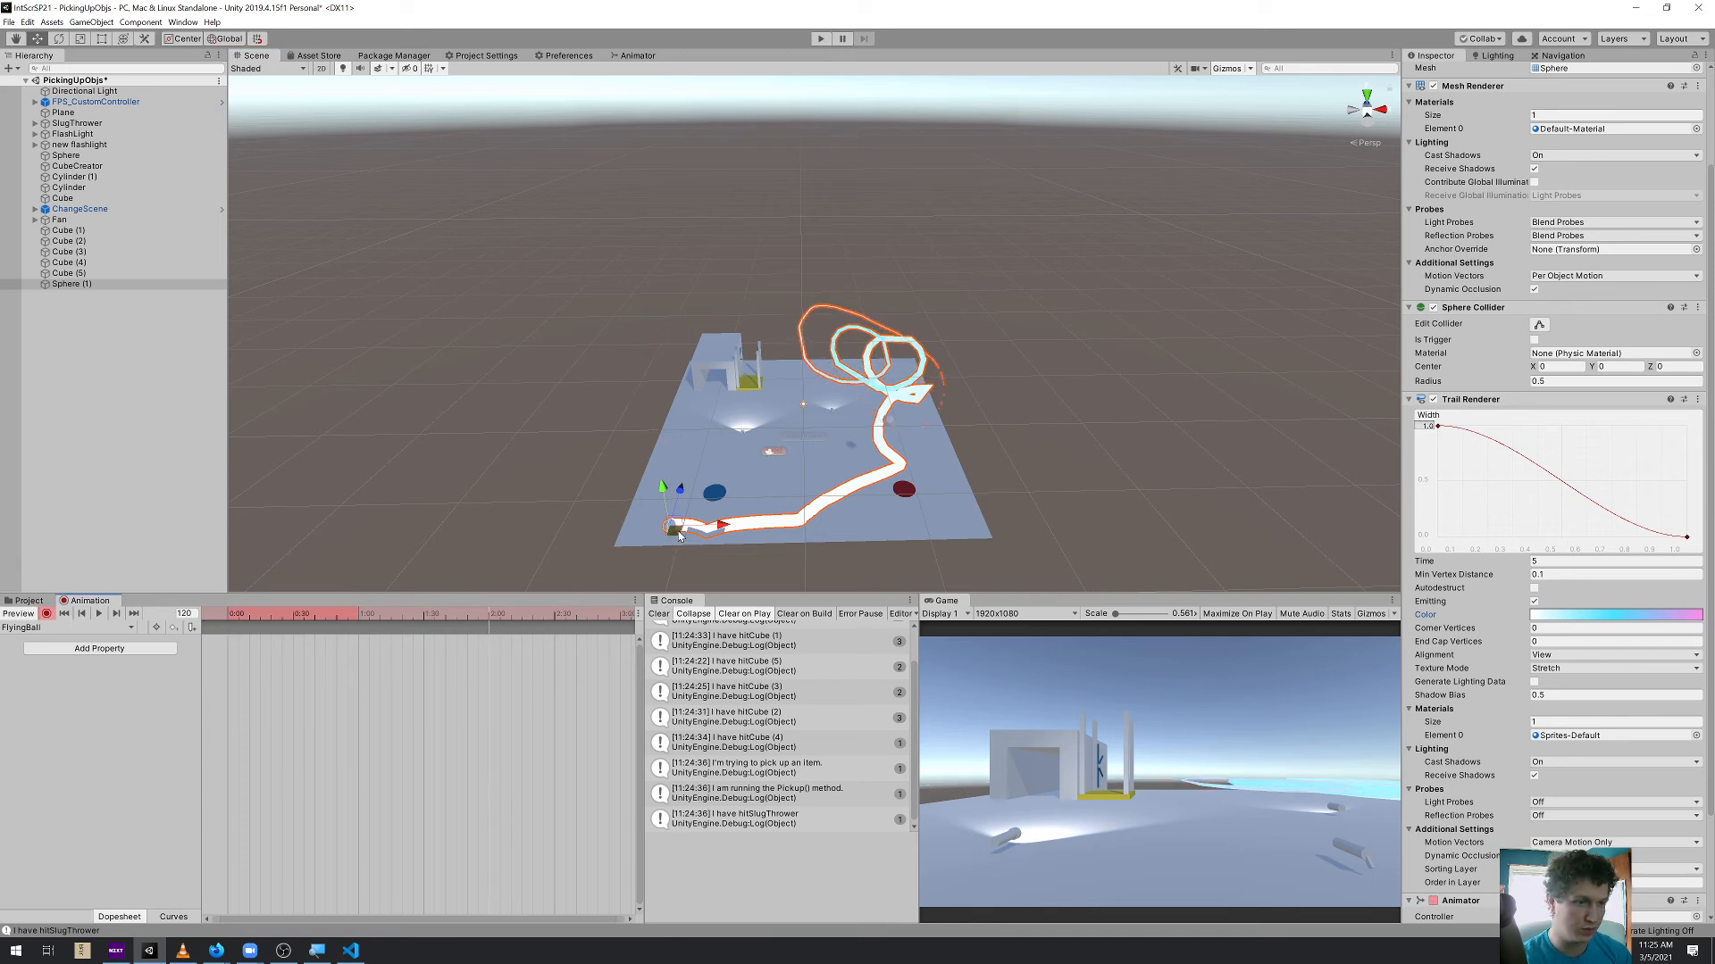
left_click_drag(678, 535, 676, 417)
middle_click_drag(577, 688, 360, 698)
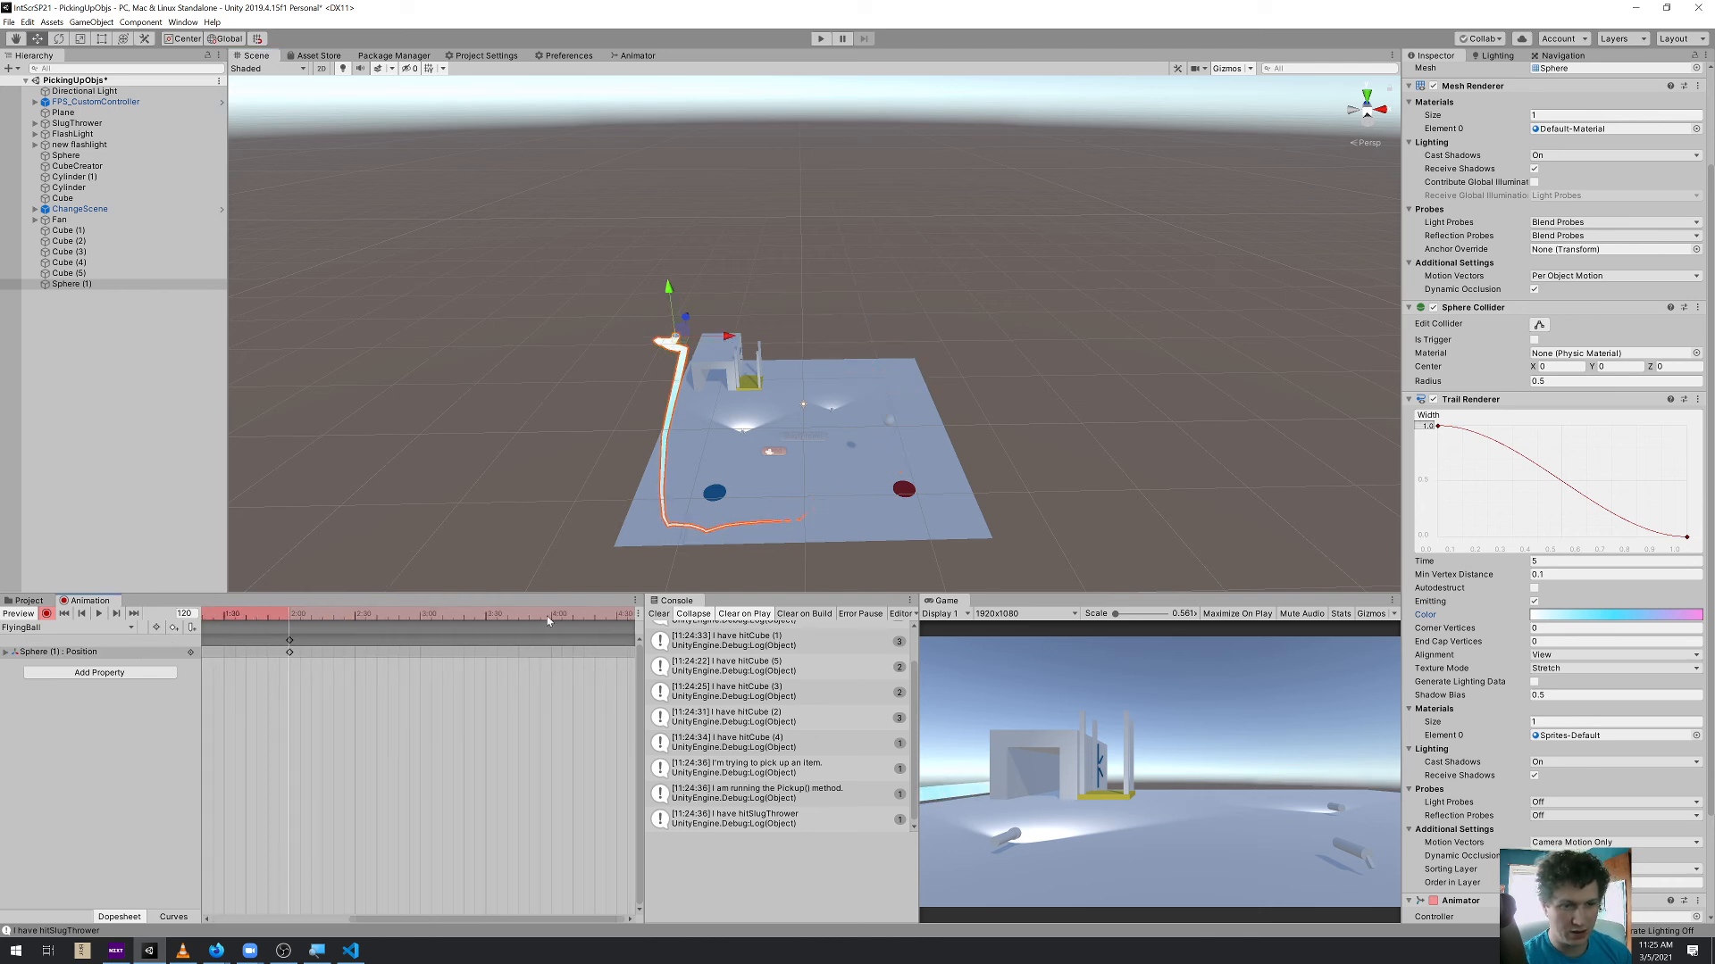
left_click_drag(676, 343, 913, 390)
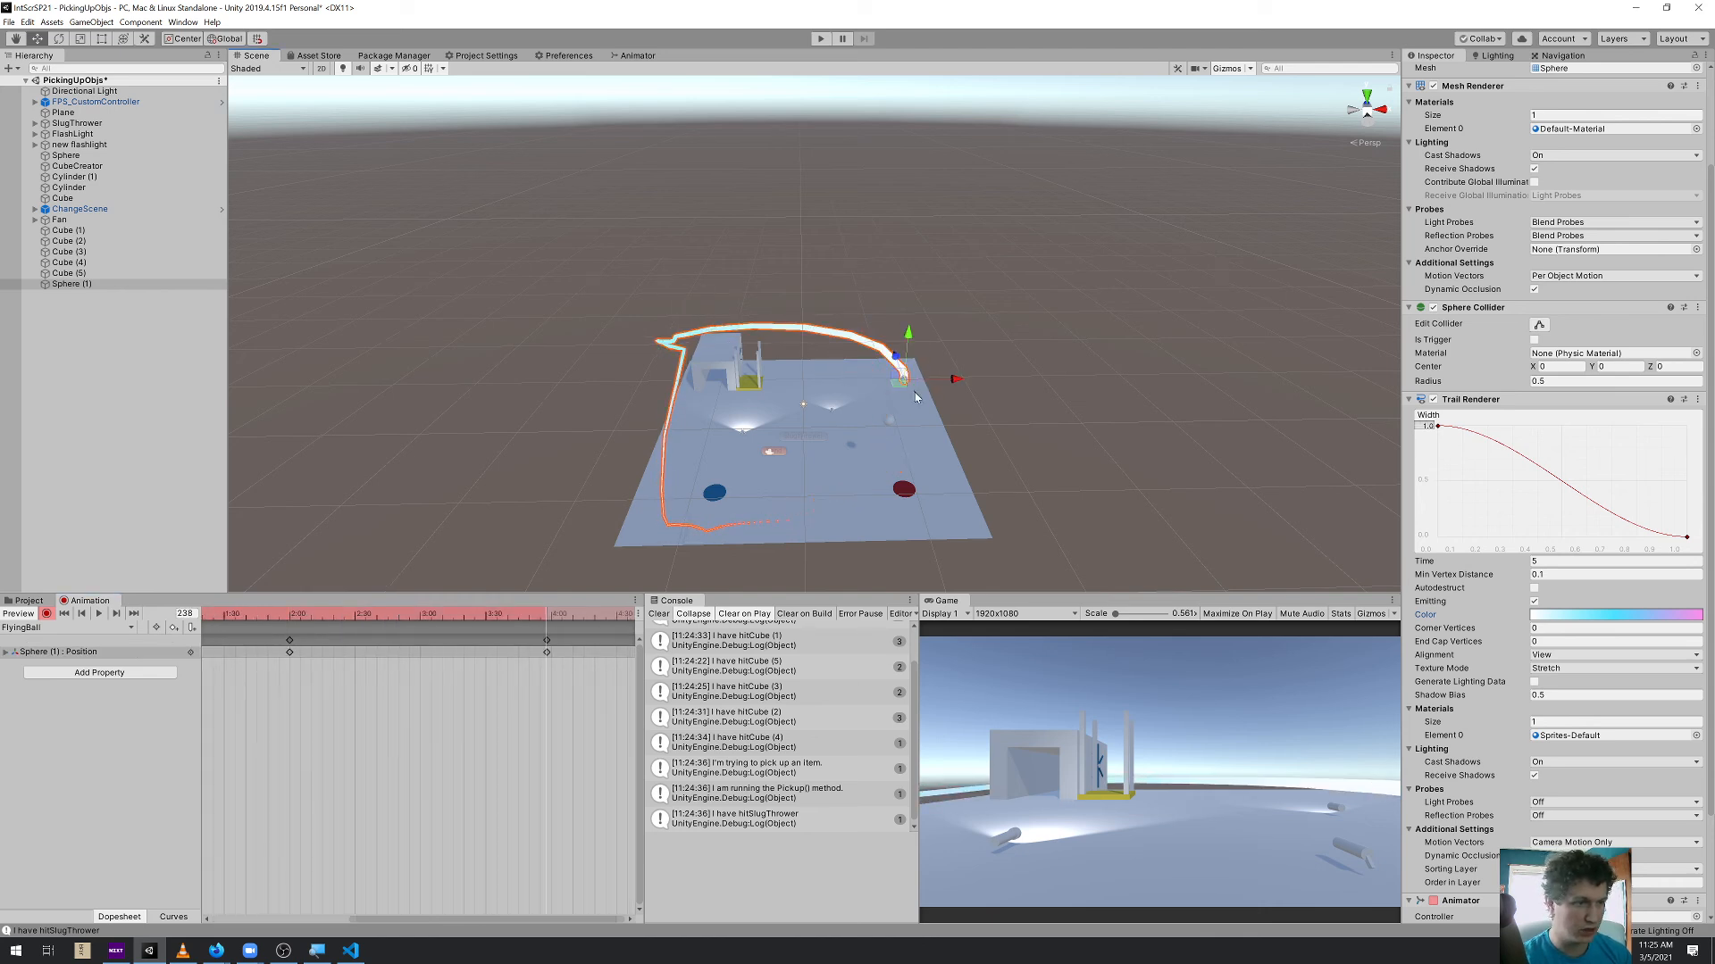
middle_click_drag(598, 629, 452, 607)
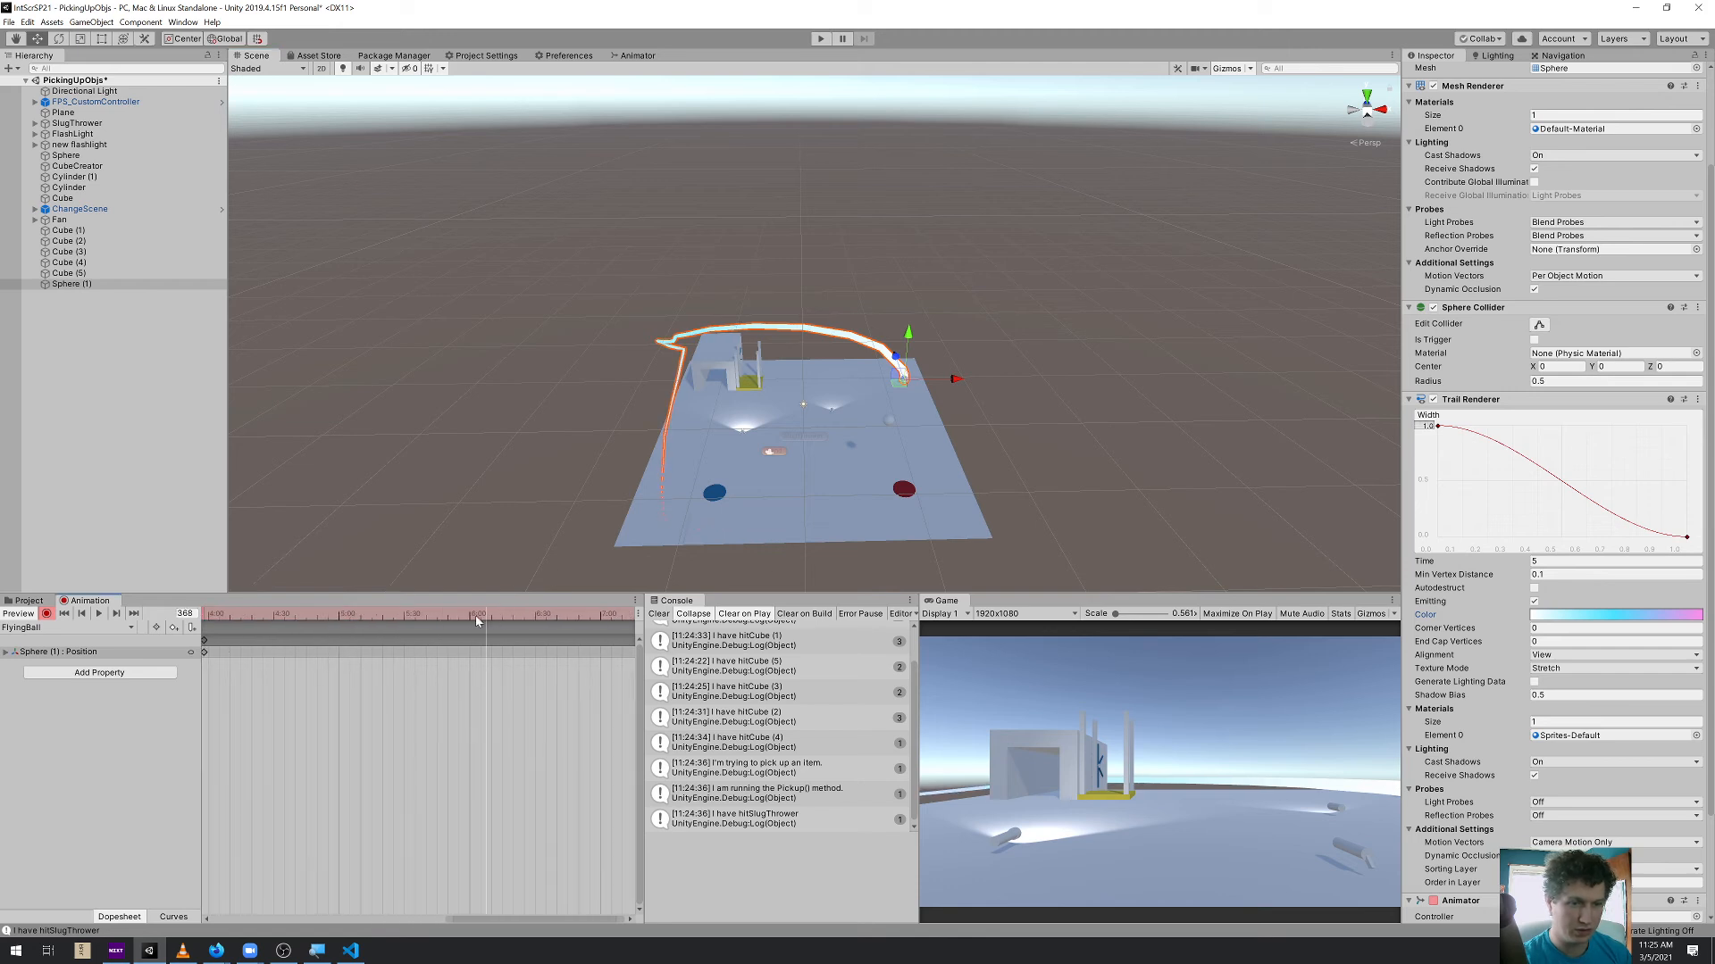
left_click_drag(898, 391, 877, 529)
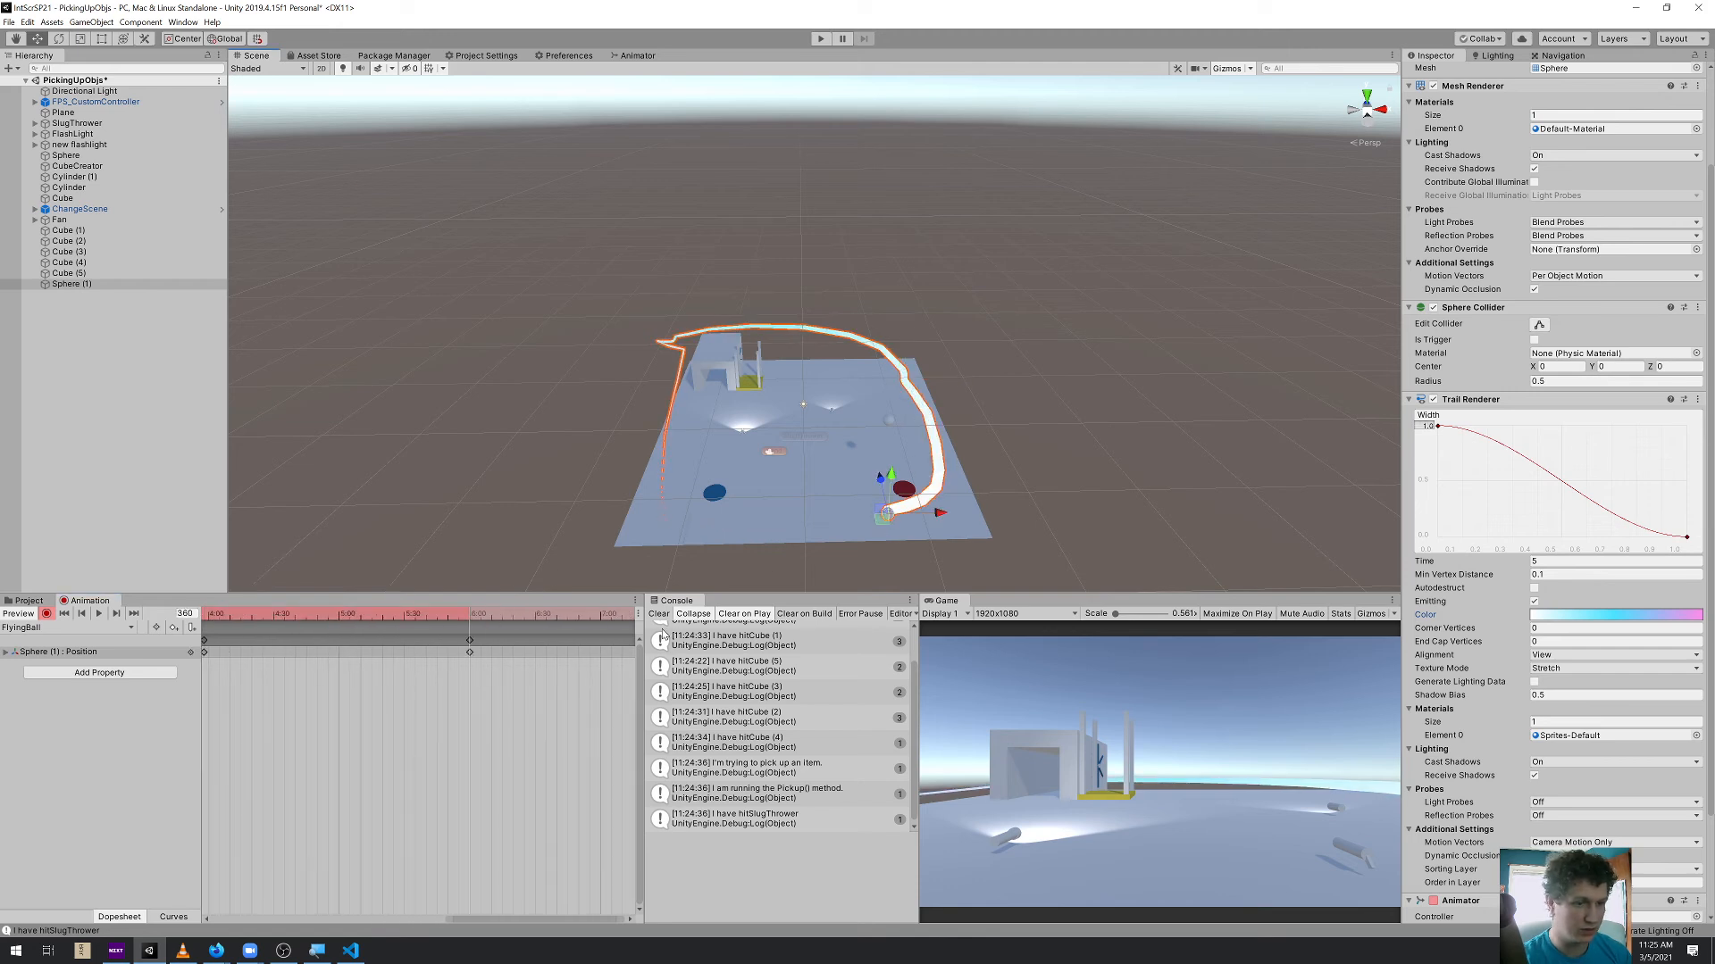
Close the flight path with a keyframe at 8:00 returning the sphere to its starting corner, and preview the clip
middle_click_drag(548, 730, 288, 714)
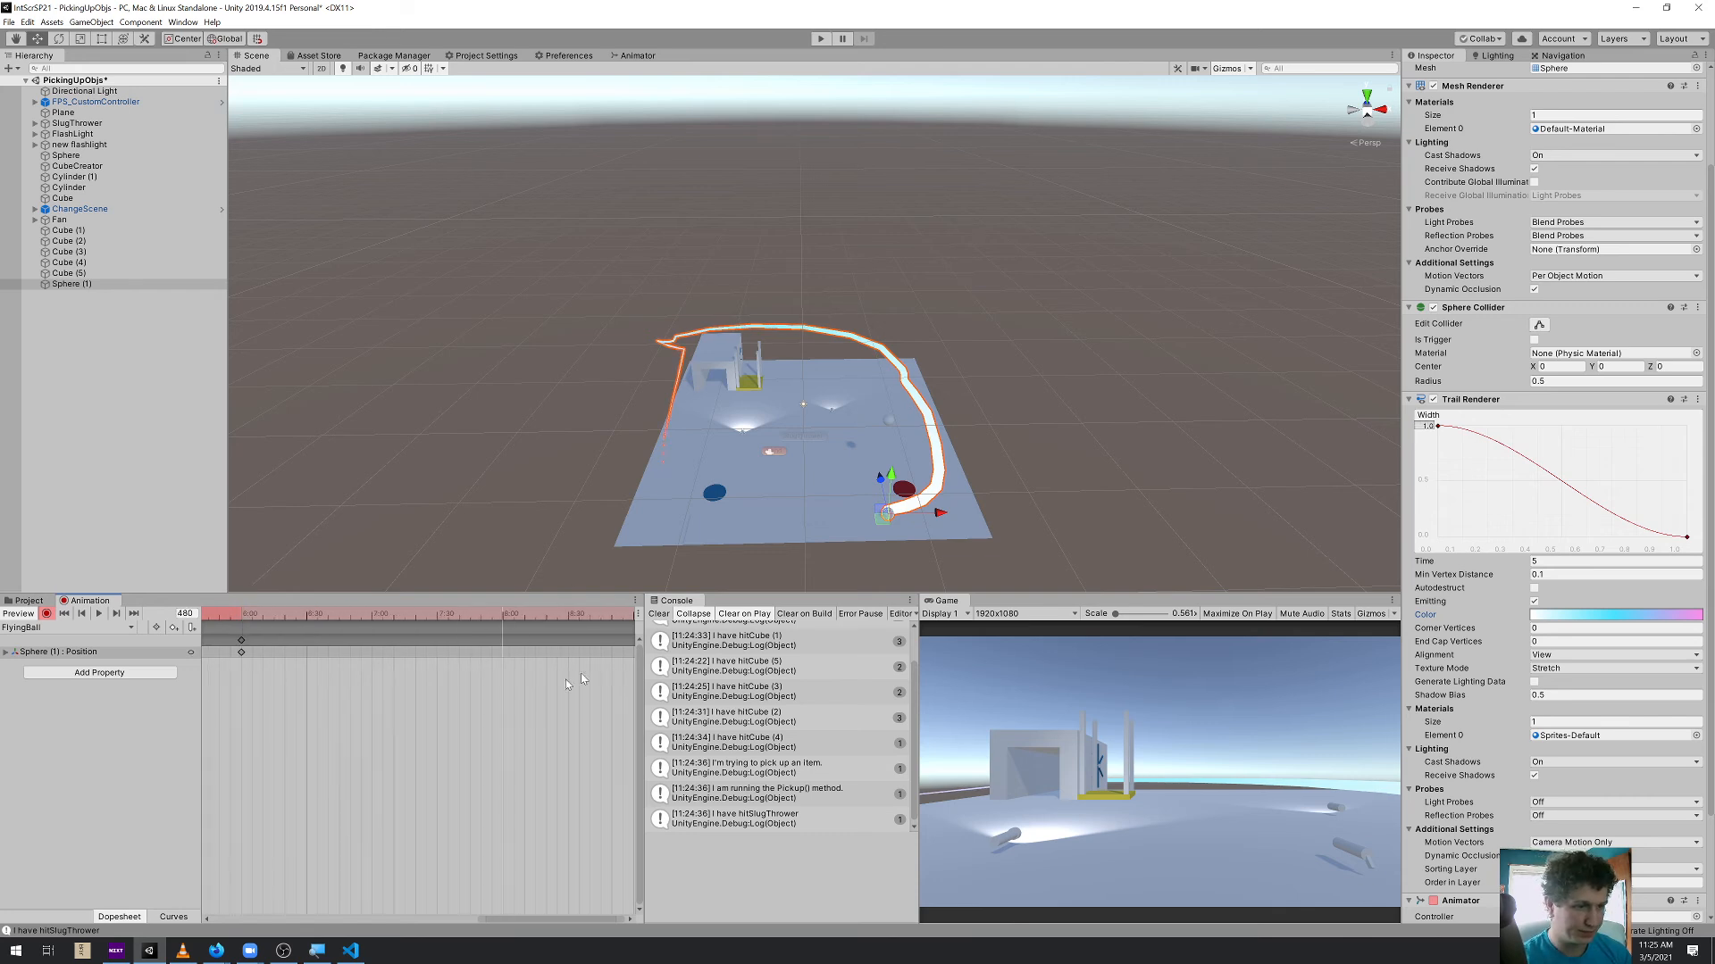
middle_click_drag(275, 763, 585, 764)
middle_click_drag(339, 759, 625, 754)
scroll(313, 725, "down", 5)
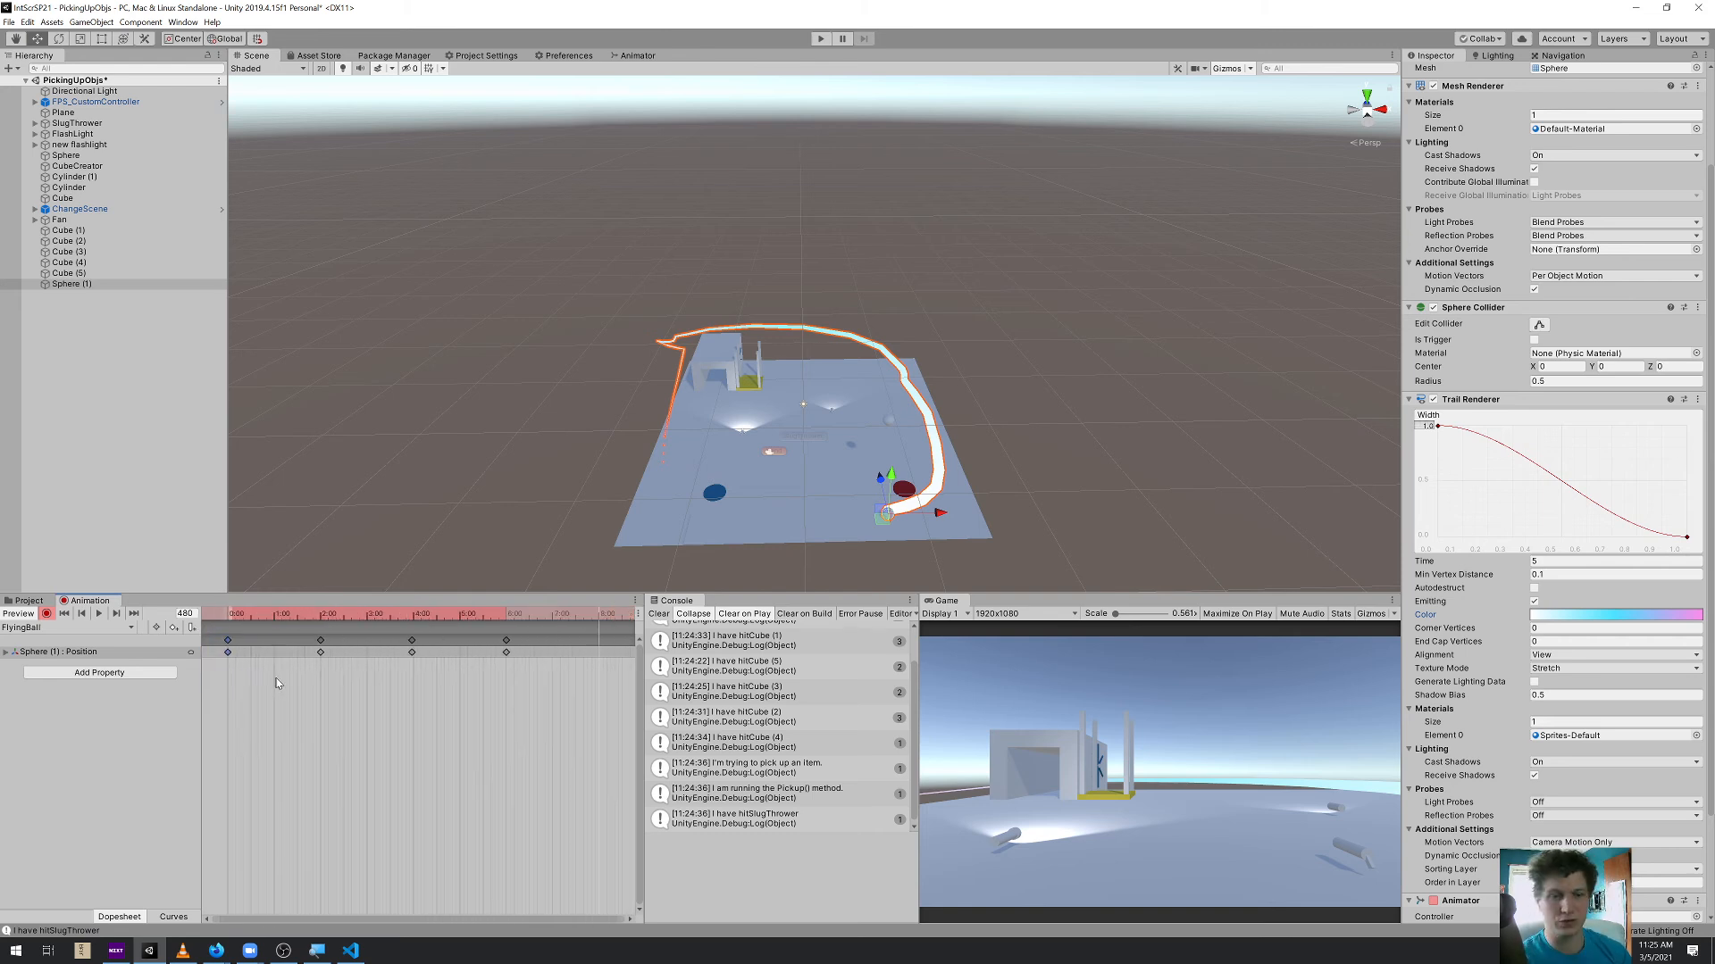
scroll(554, 654, "down", 2)
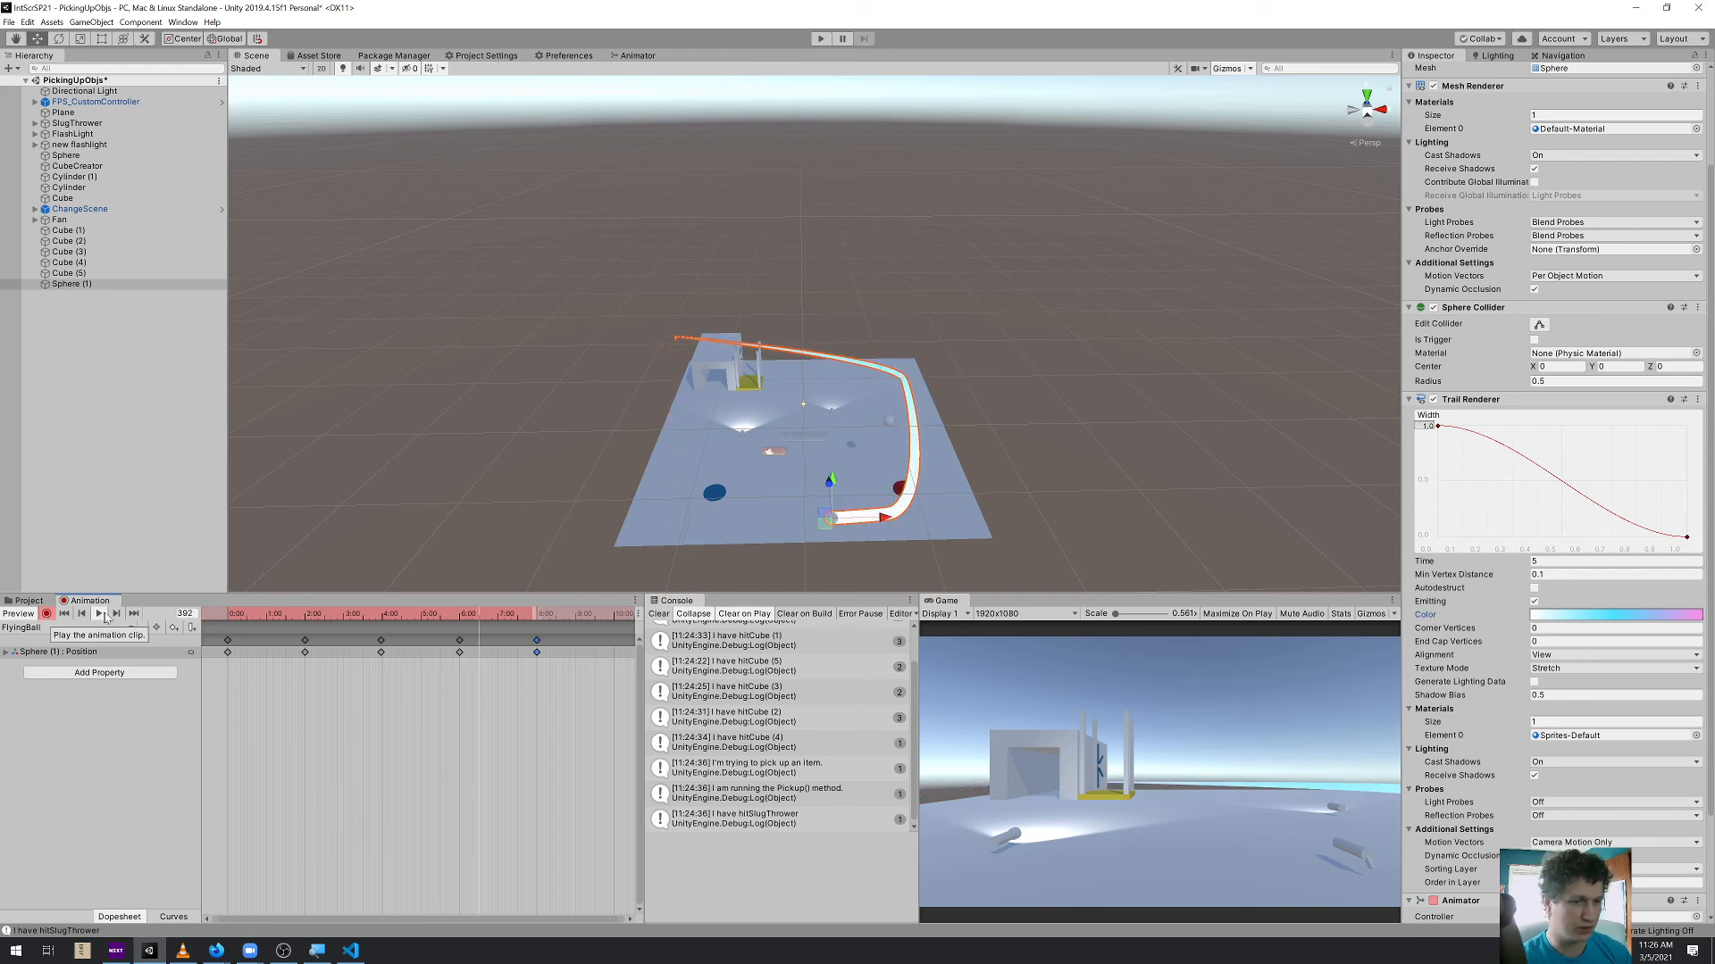
Show the FlyingBall clip as curves across their full value range, with the sphere's X, Y and Z positions listed separately
left_click(173, 917)
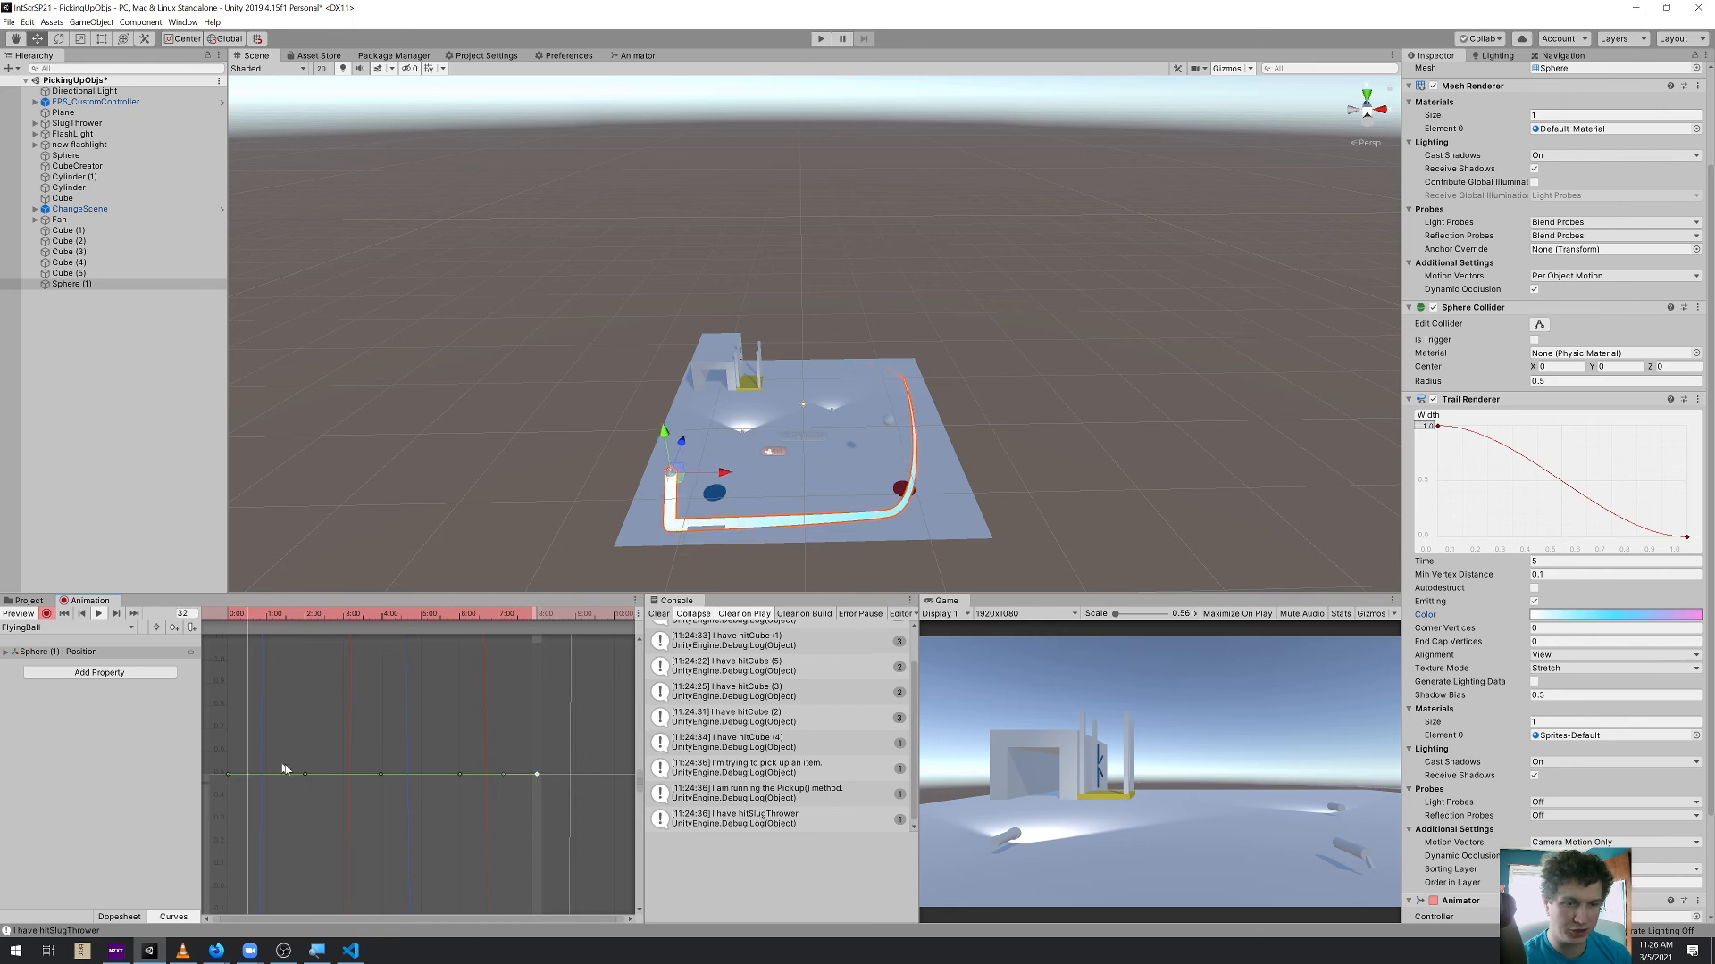
left_click_drag(640, 787, 641, 931)
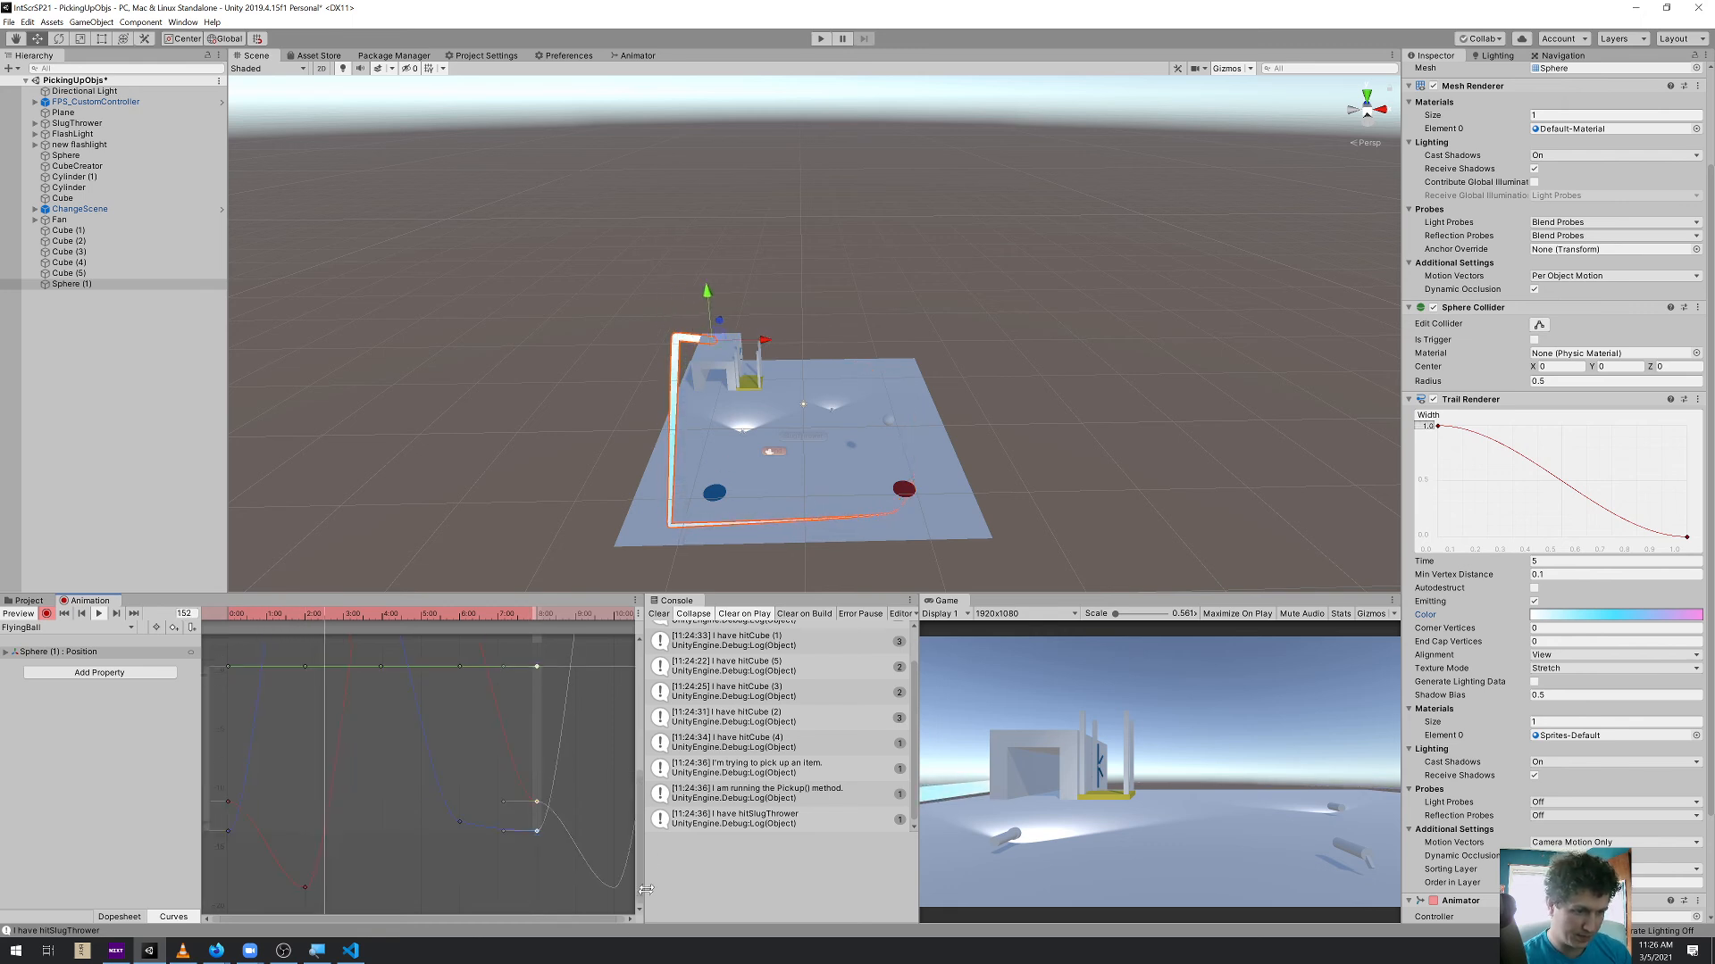
left_click_drag(640, 775, 645, 617)
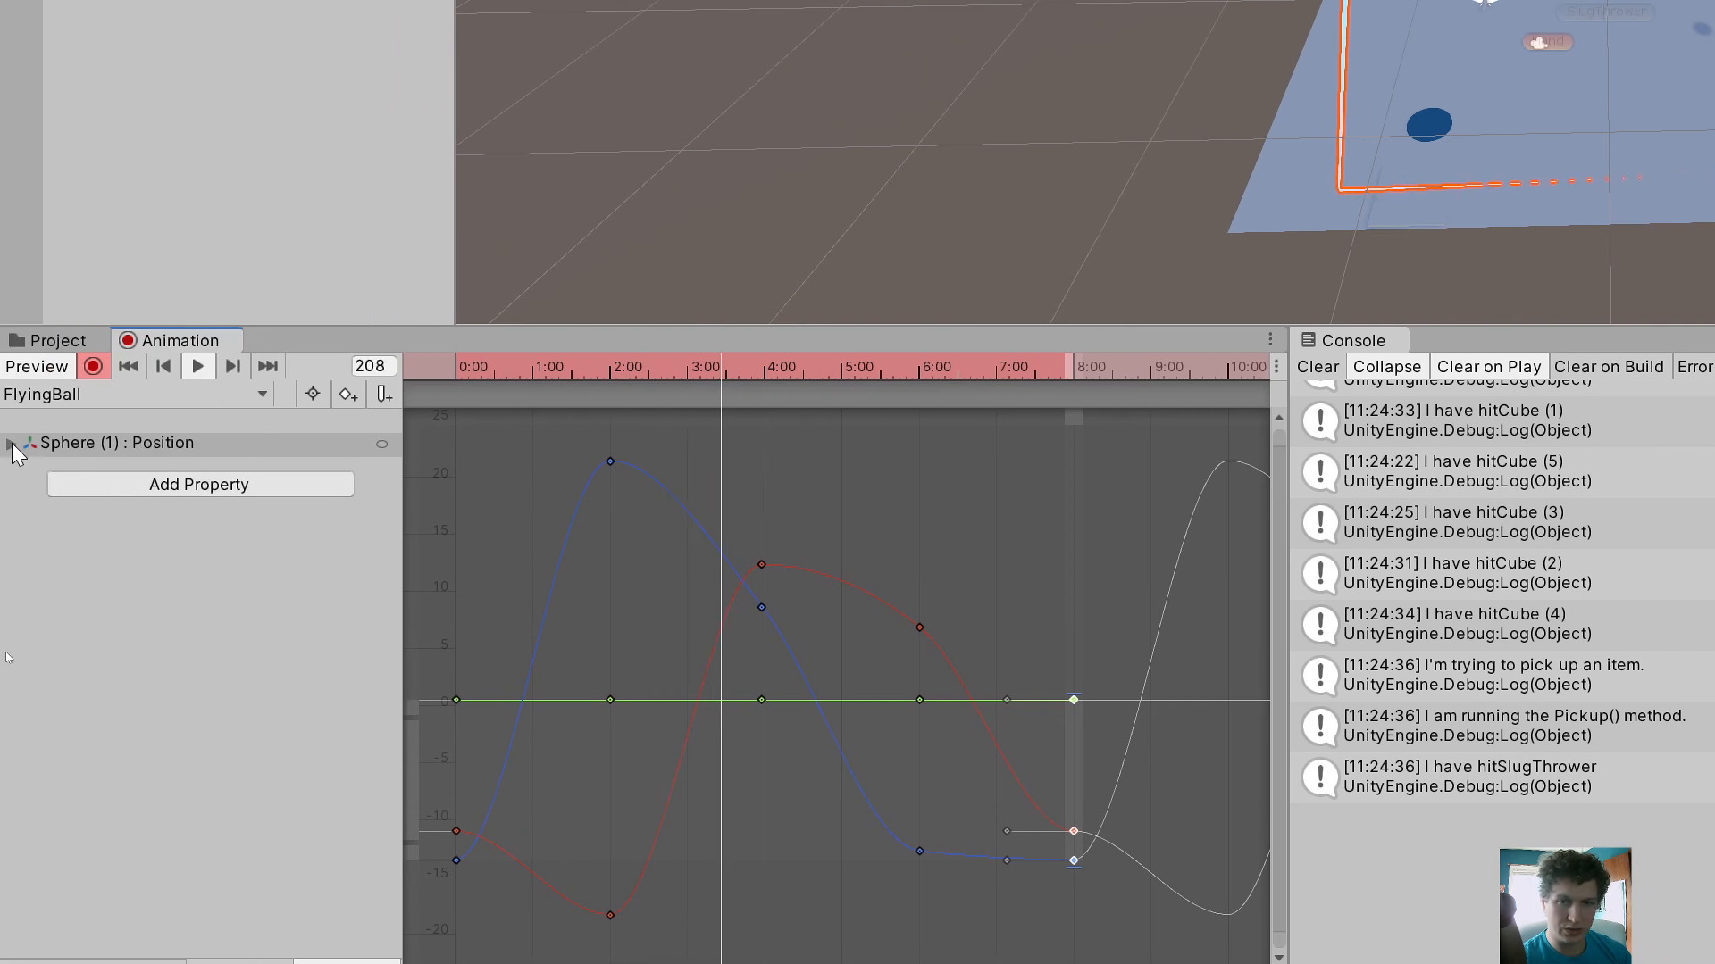
left_click(11, 444)
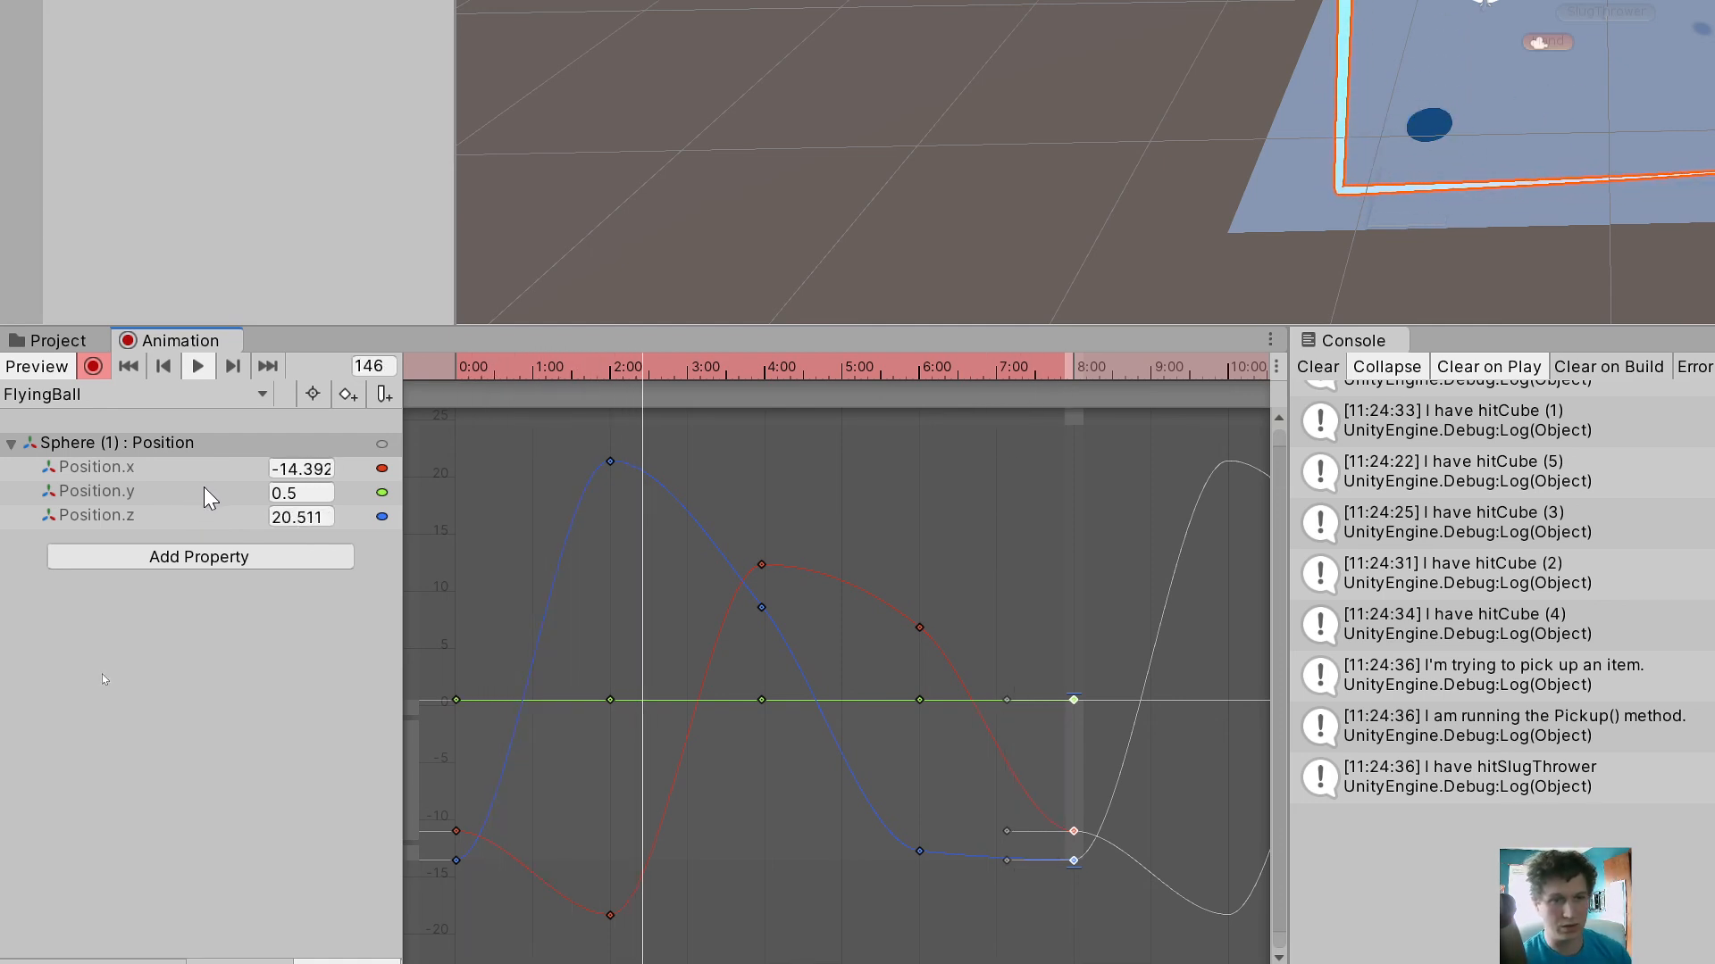
Raise the sphere's Y position curve keys to about 8.5 at 2:00, 2.5 at 4:00 and 5 at 6:00
left_click_drag(616, 699, 612, 605)
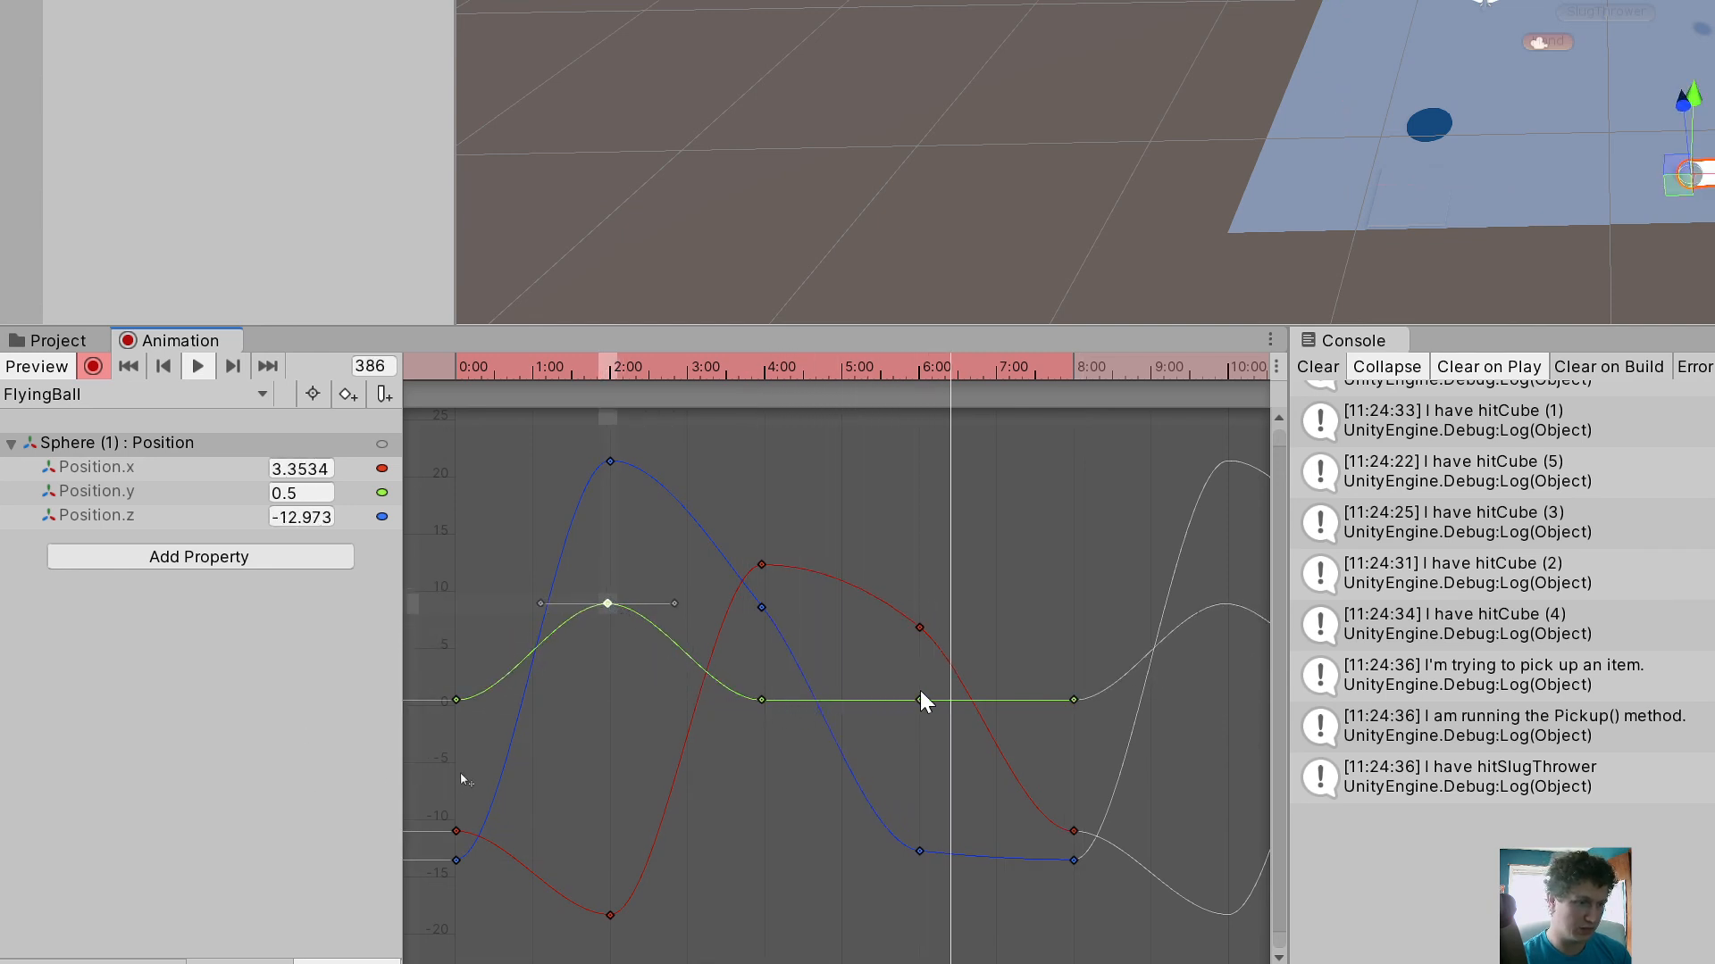
left_click_drag(921, 700, 921, 646)
left_click_drag(764, 701, 764, 679)
mouse_move(1073, 700)
left_mouse_down()
mouse_move(1065, 570)
mouse_move(1085, 661)
mouse_move(1075, 703)
left_mouse_up()
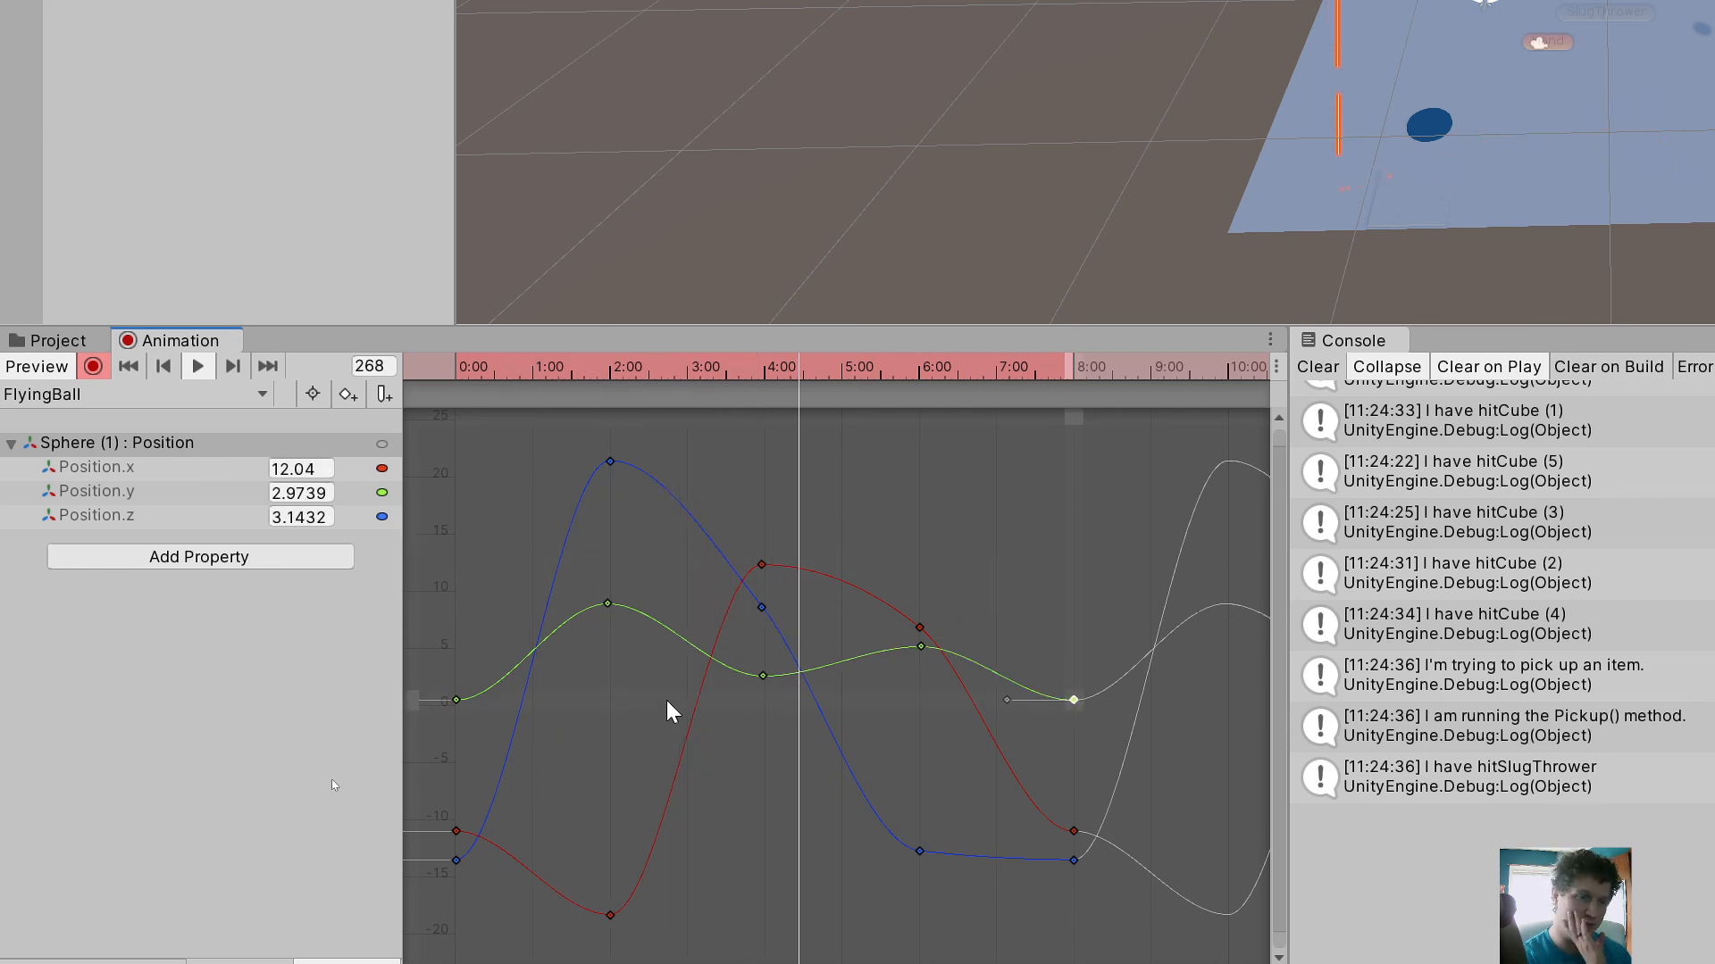
Bend the curve tangents so X arcs upward after its 4:00 key and Z dips below its 8:00 key on approach
left_click(762, 565)
left_click_drag(828, 565, 829, 503)
left_click(610, 462)
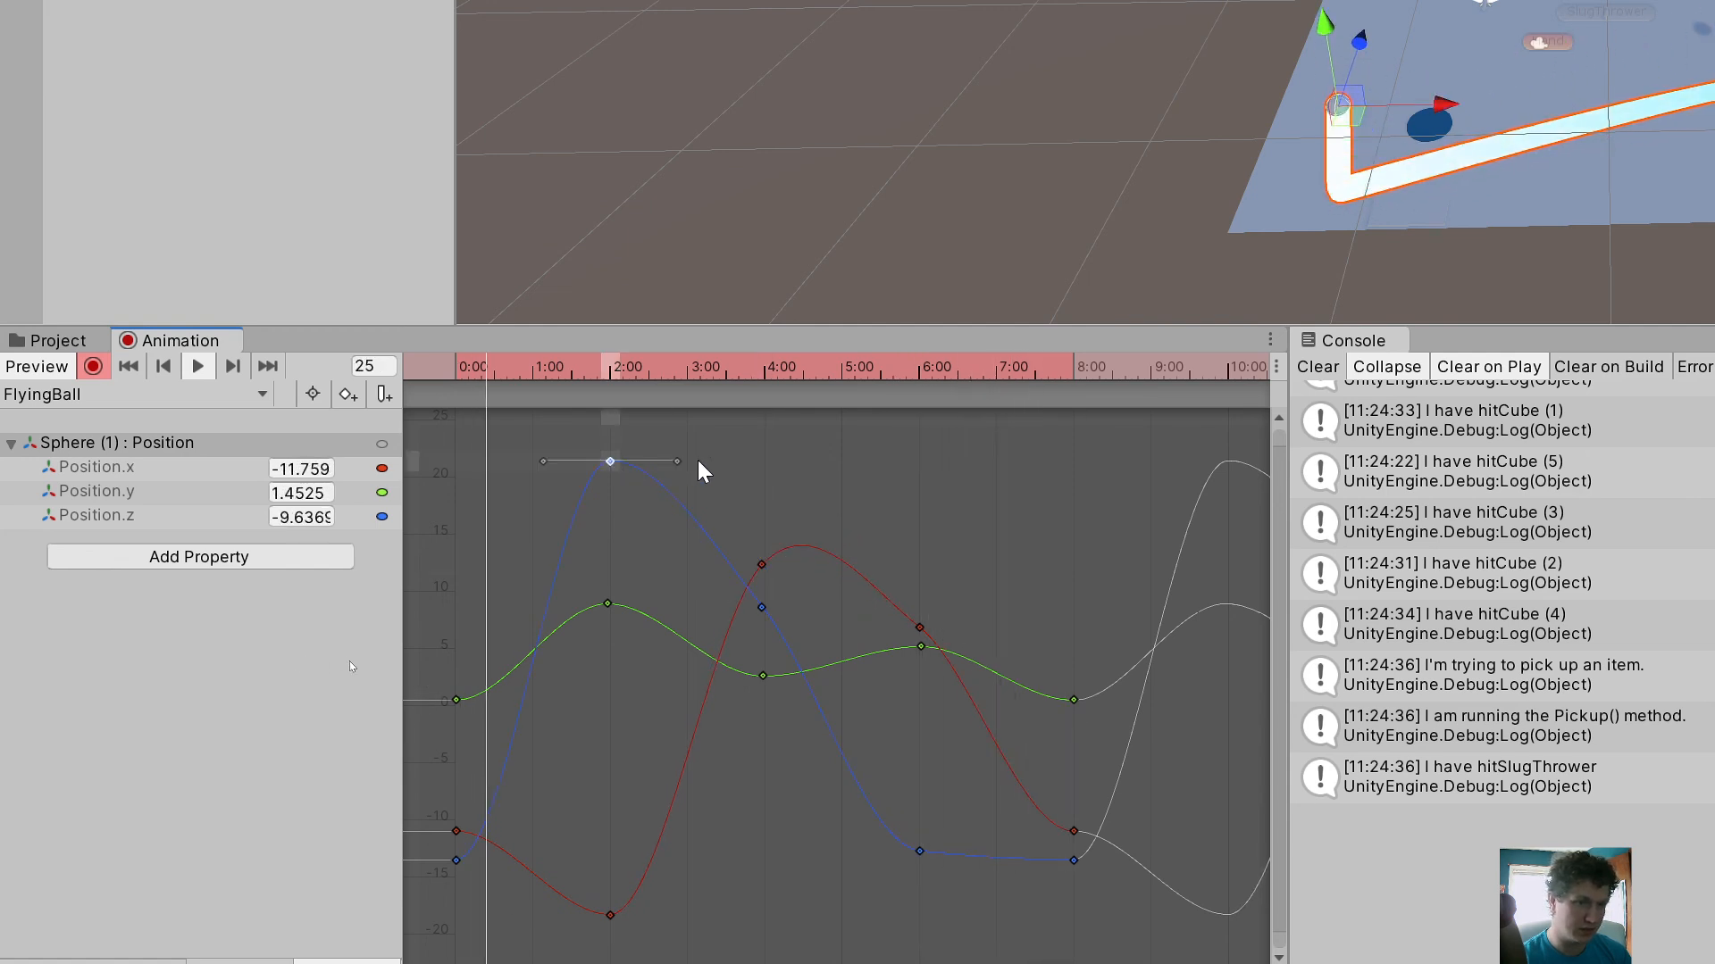
left_click(1074, 860)
left_click_drag(1009, 863, 1033, 938)
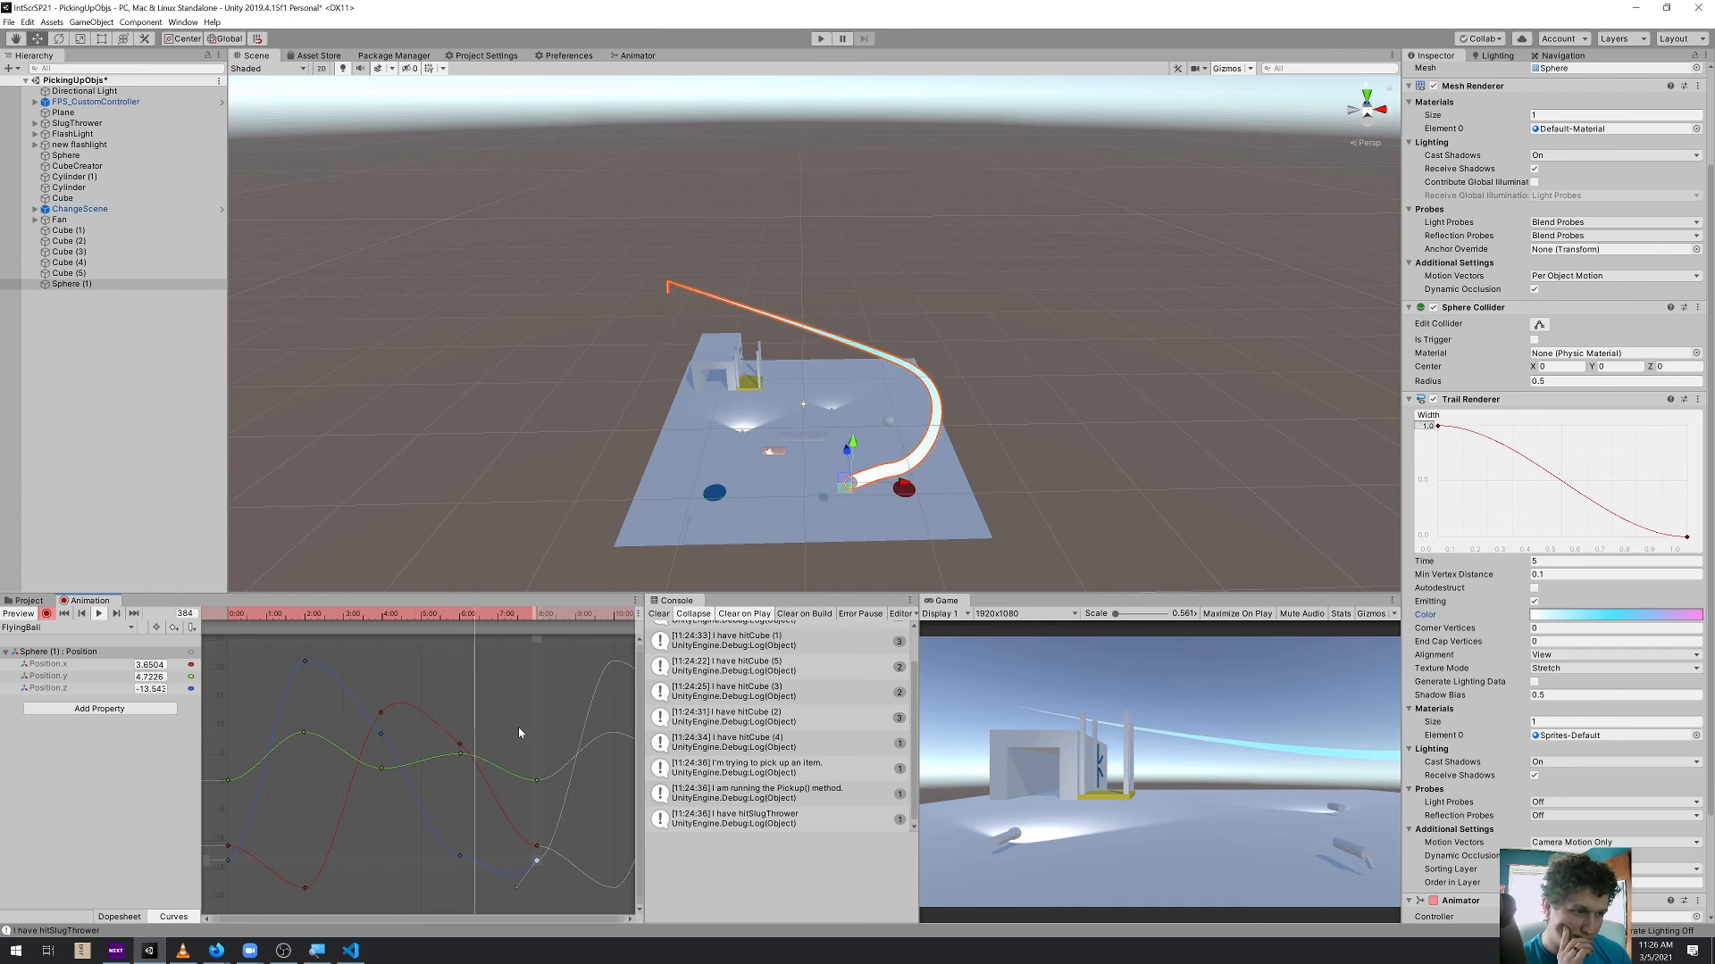
Try lowering the sphere's Y position key at 6:00 below the plane, and raise it back above the ground
left_click_drag(752, 518, 788, 359, "alt")
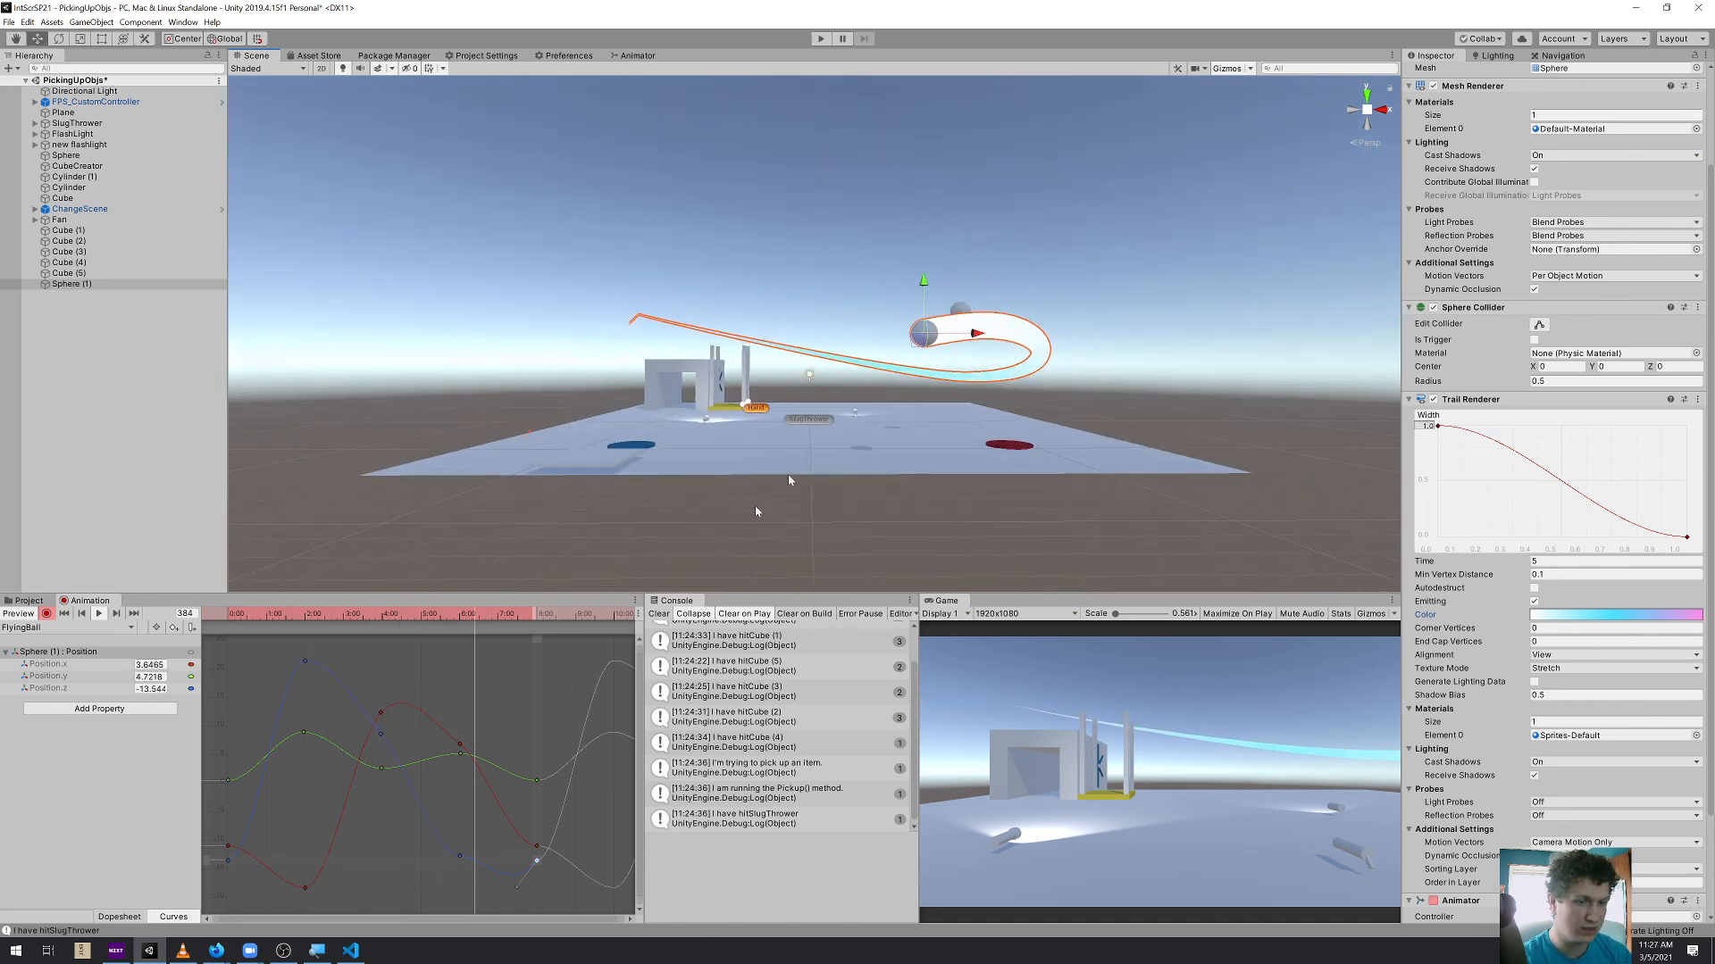
left_click_drag(462, 760, 463, 806)
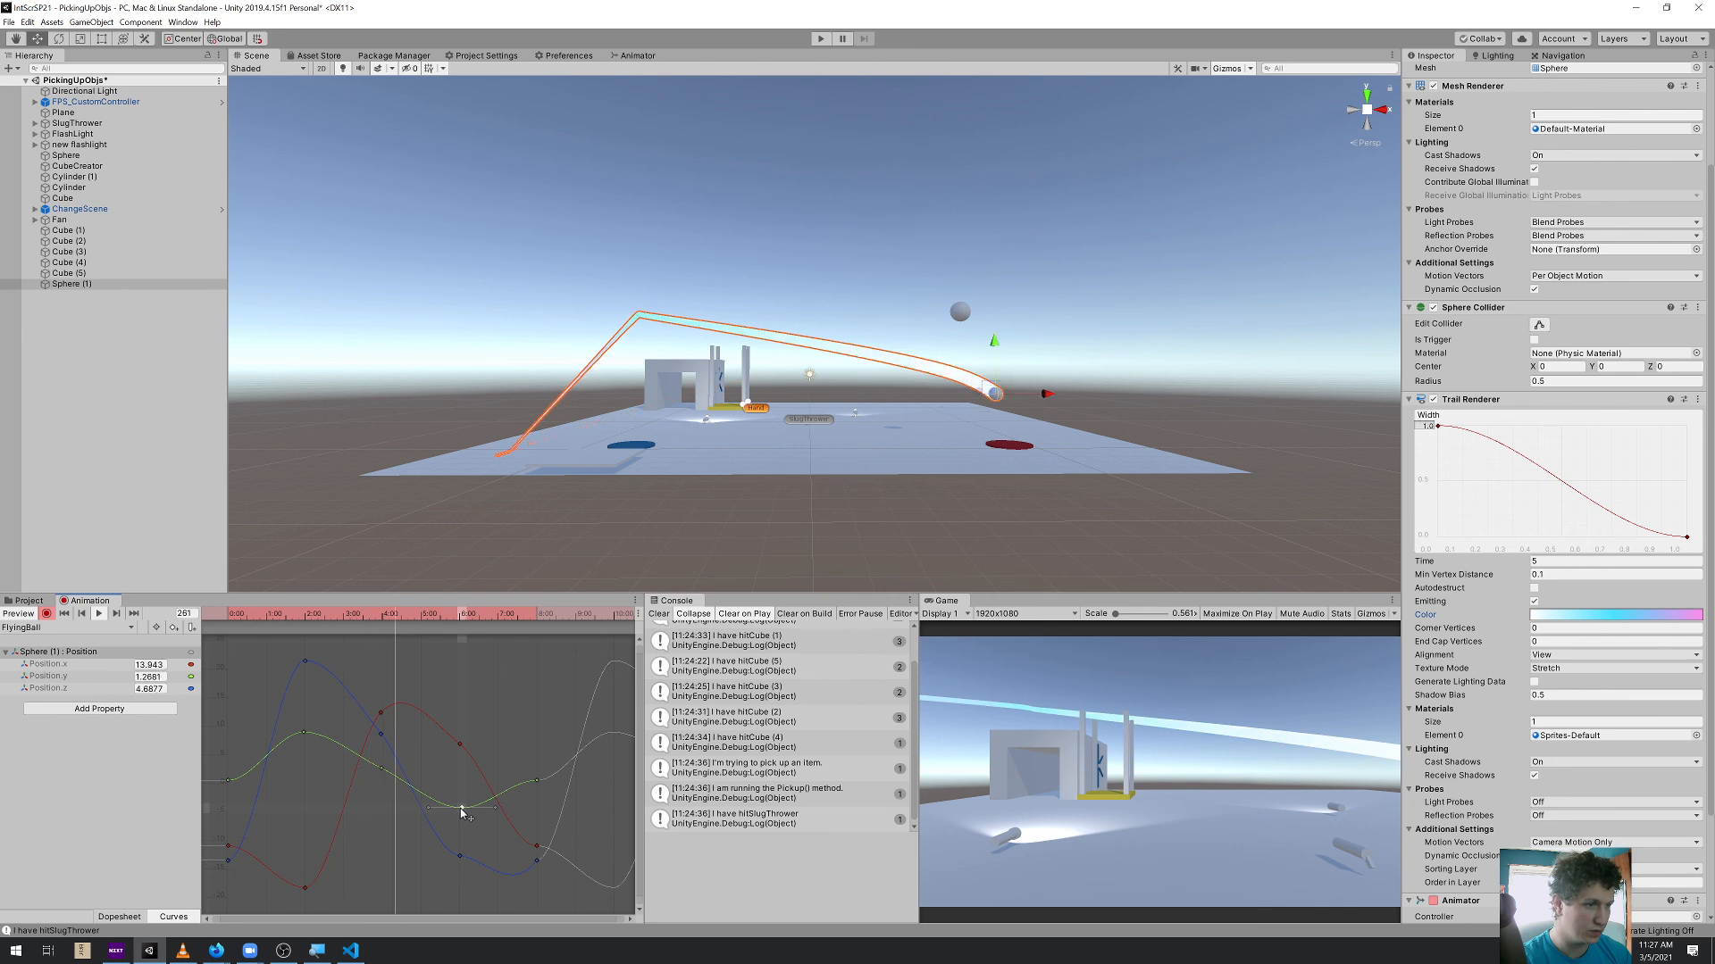
left_click_drag(459, 814, 463, 755)
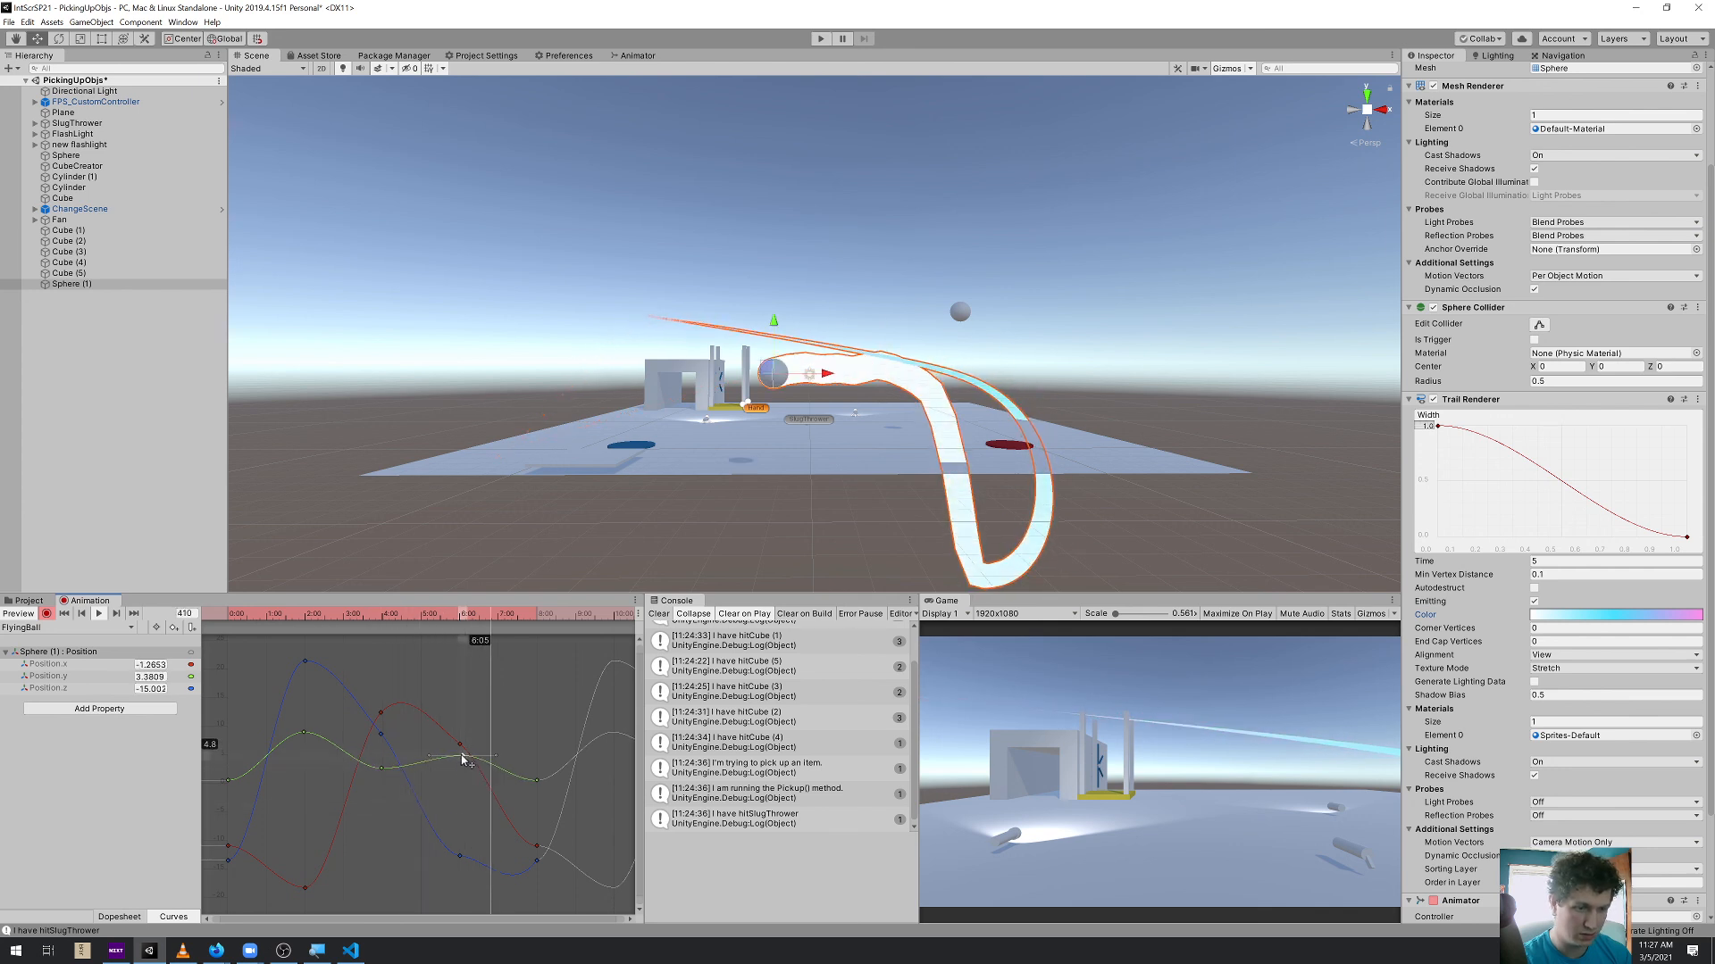
Shift the 2:00 Z key earlier and lower and the 2:00 X key later and higher, and adjust the Y keys near 4:00 and 6:00
left_click(304, 660)
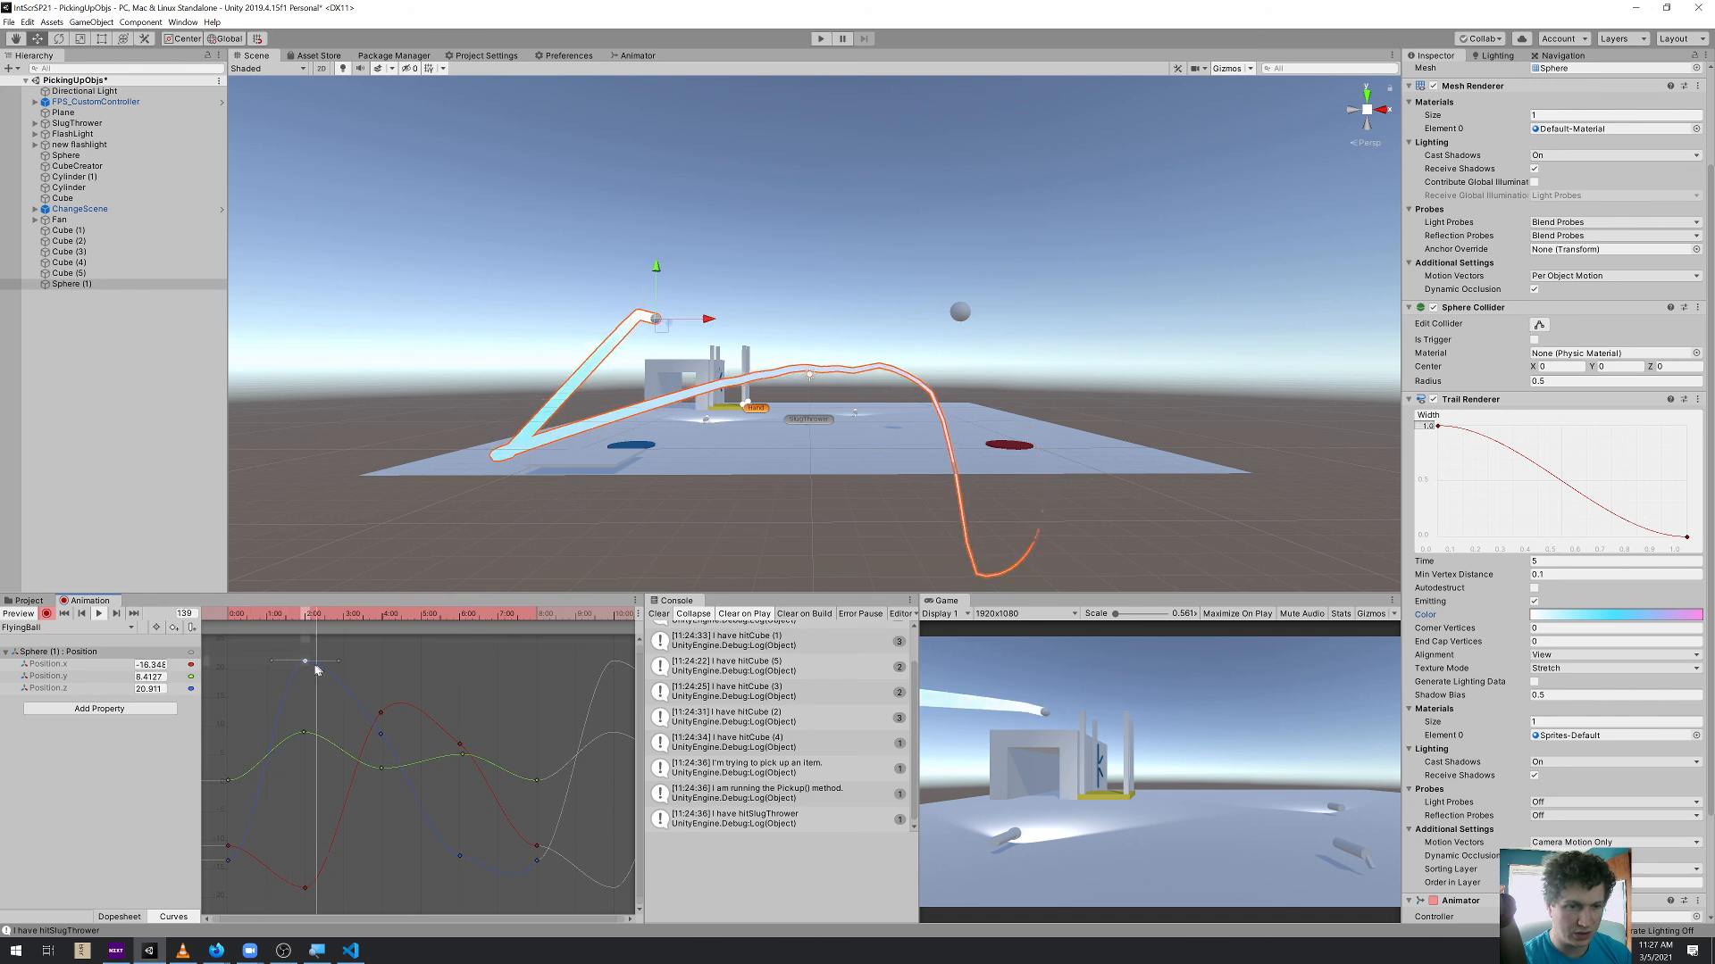
left_click_drag(304, 668, 284, 691)
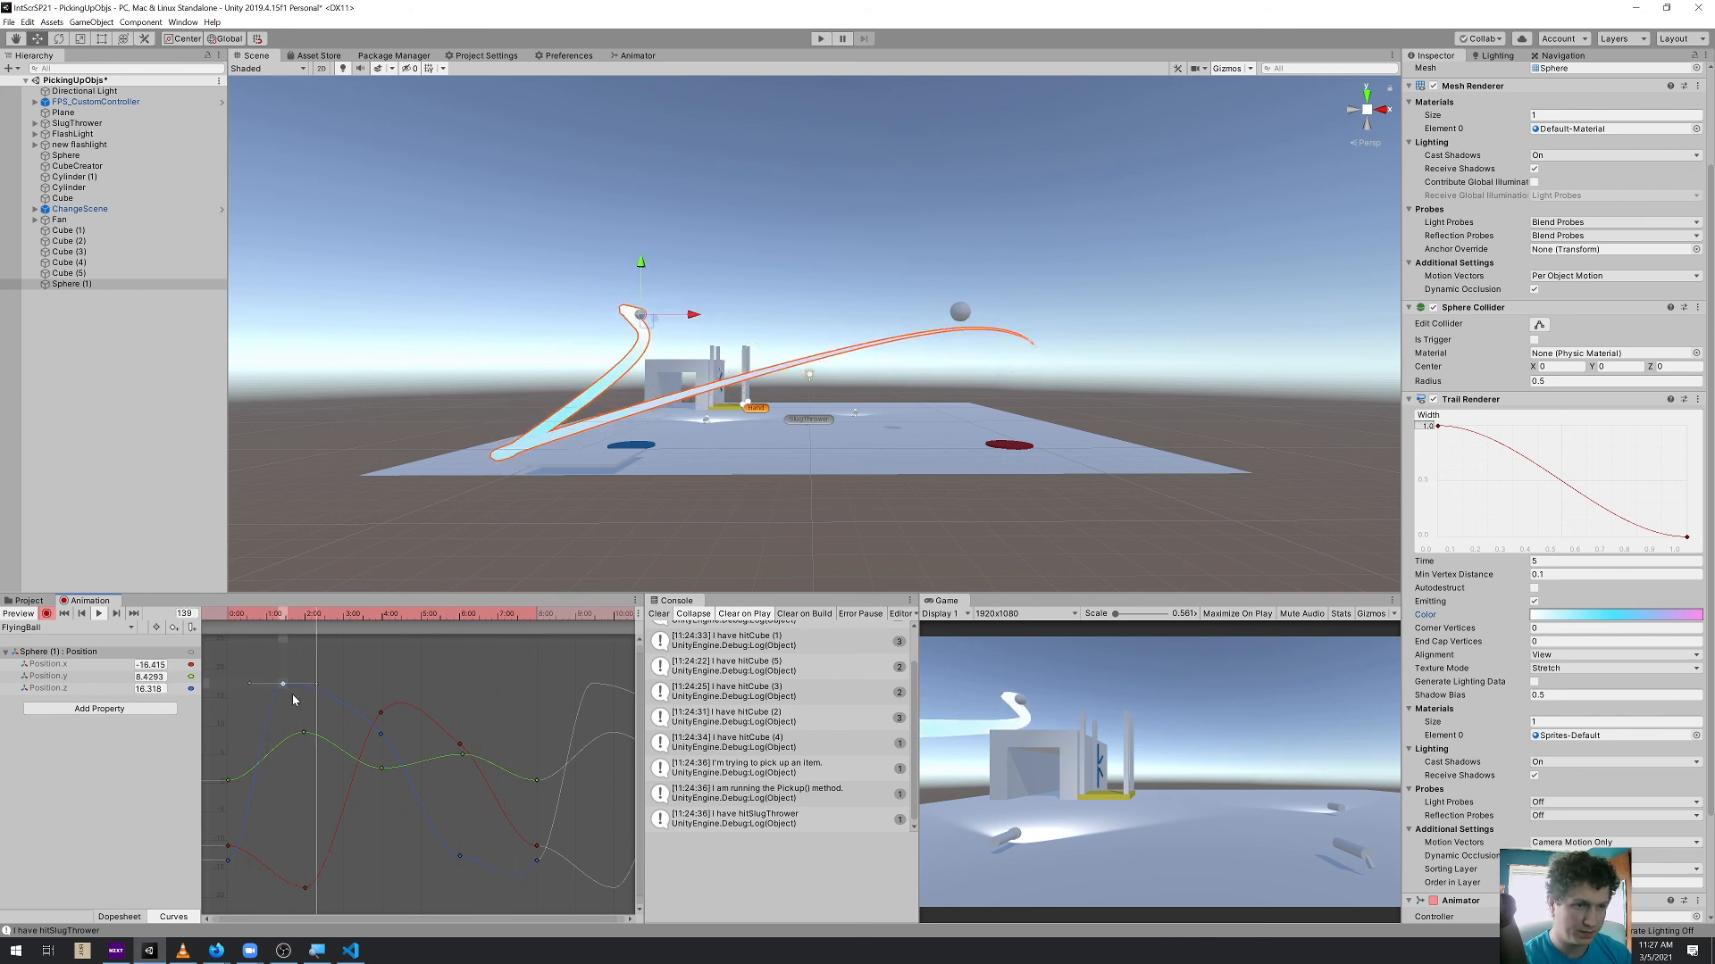
left_click_drag(304, 887, 319, 851)
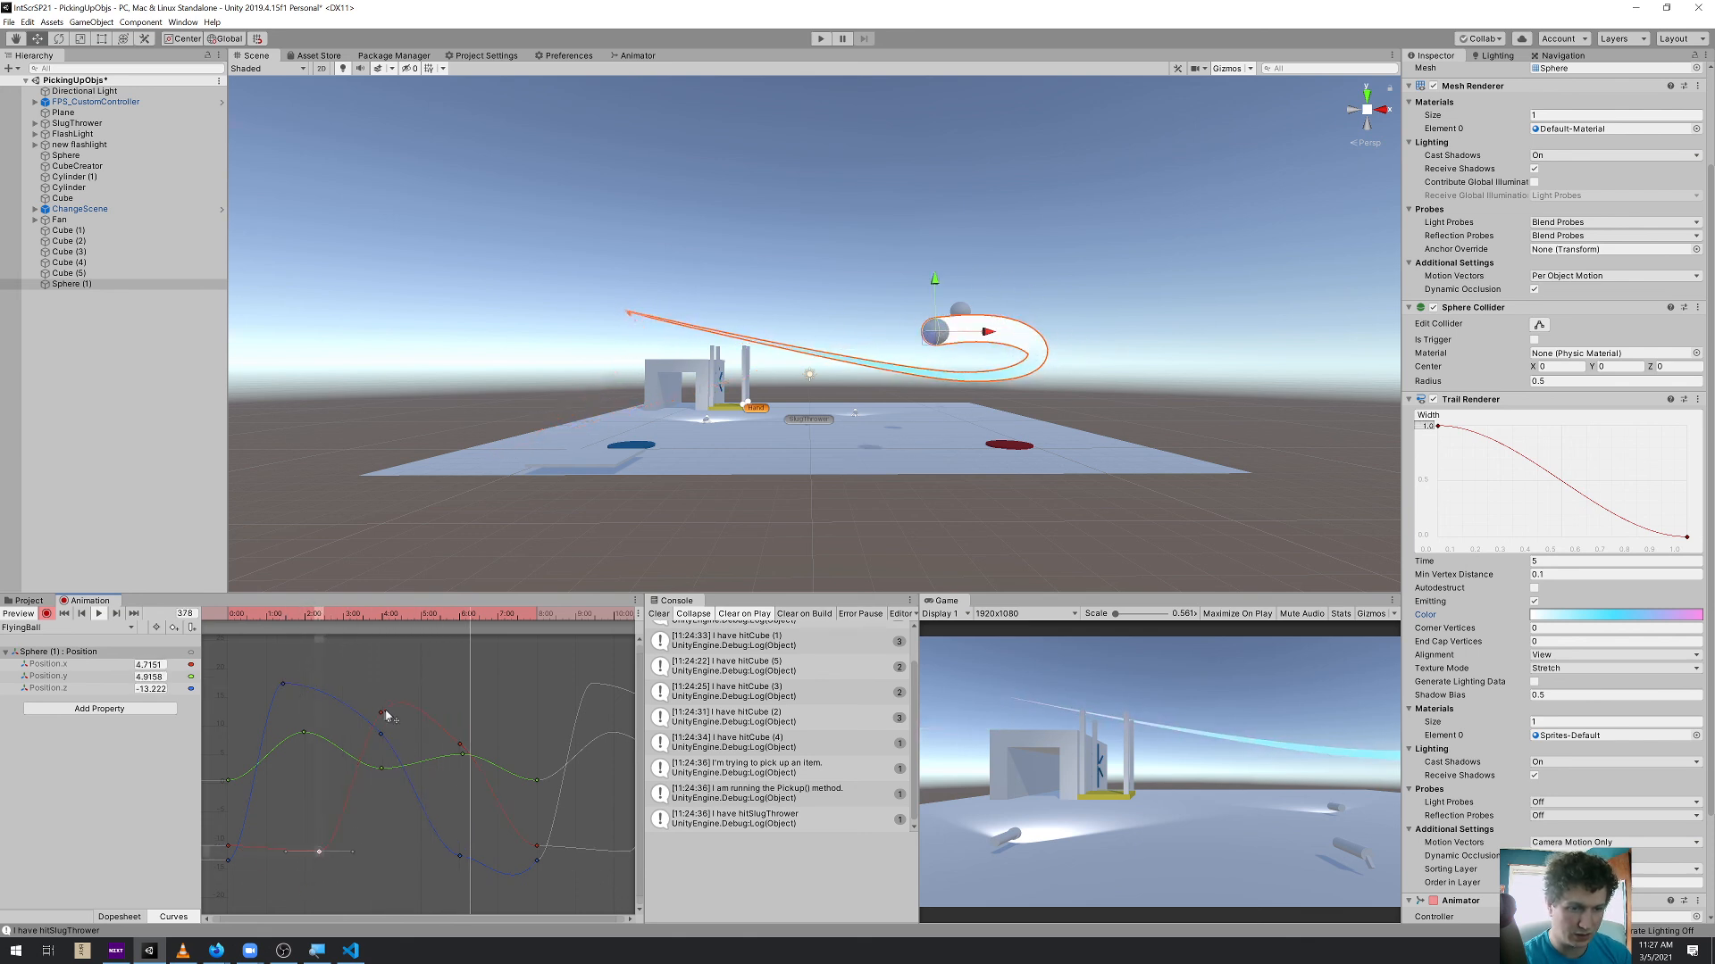
left_click_drag(381, 776, 370, 787)
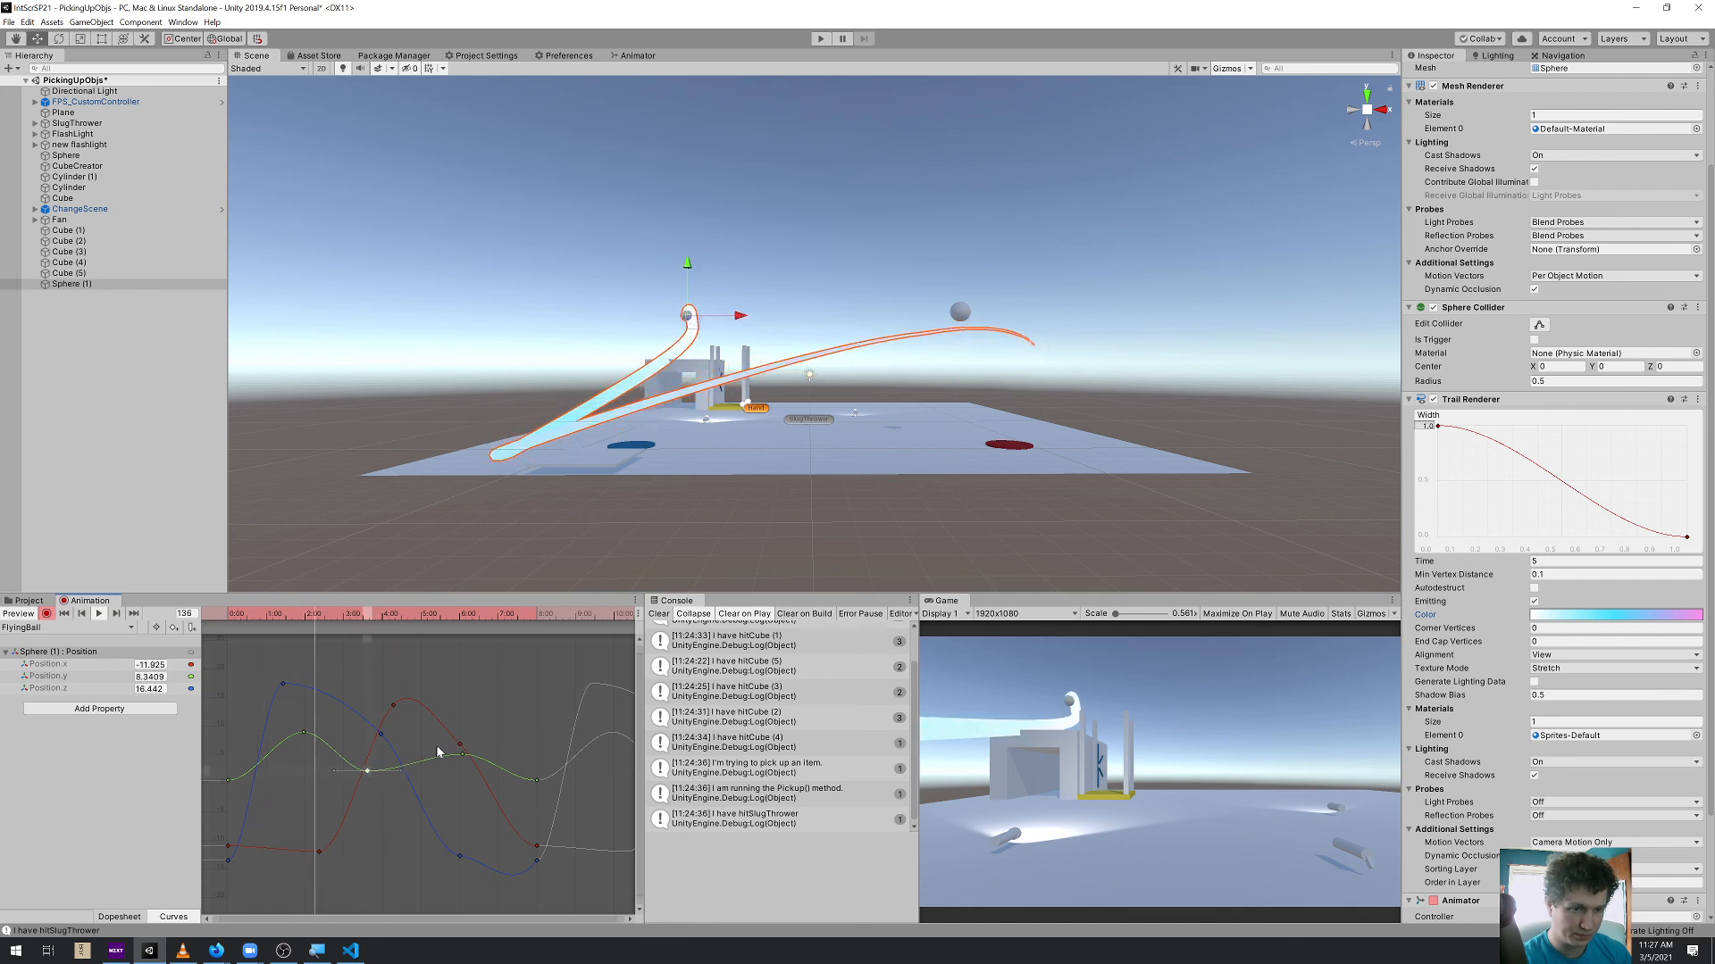
left_click_drag(462, 755, 458, 786)
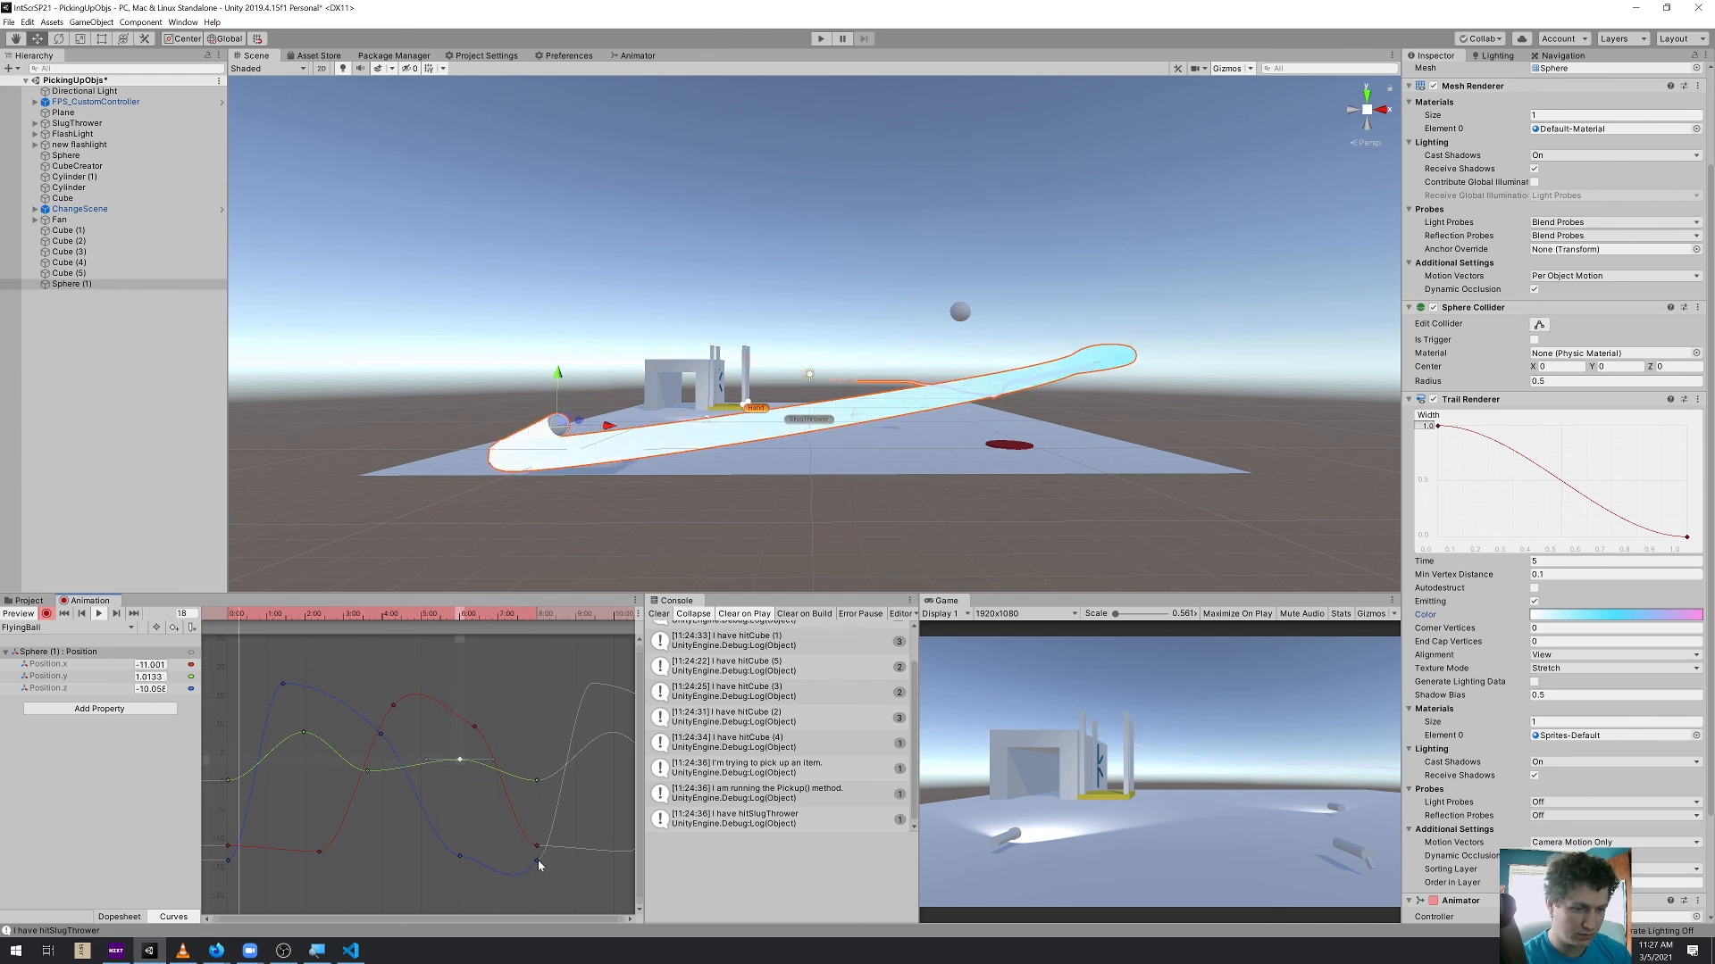
Compare the position keys at the clip's end and start, and run the scene in play mode
left_click_drag(546, 737, 529, 884)
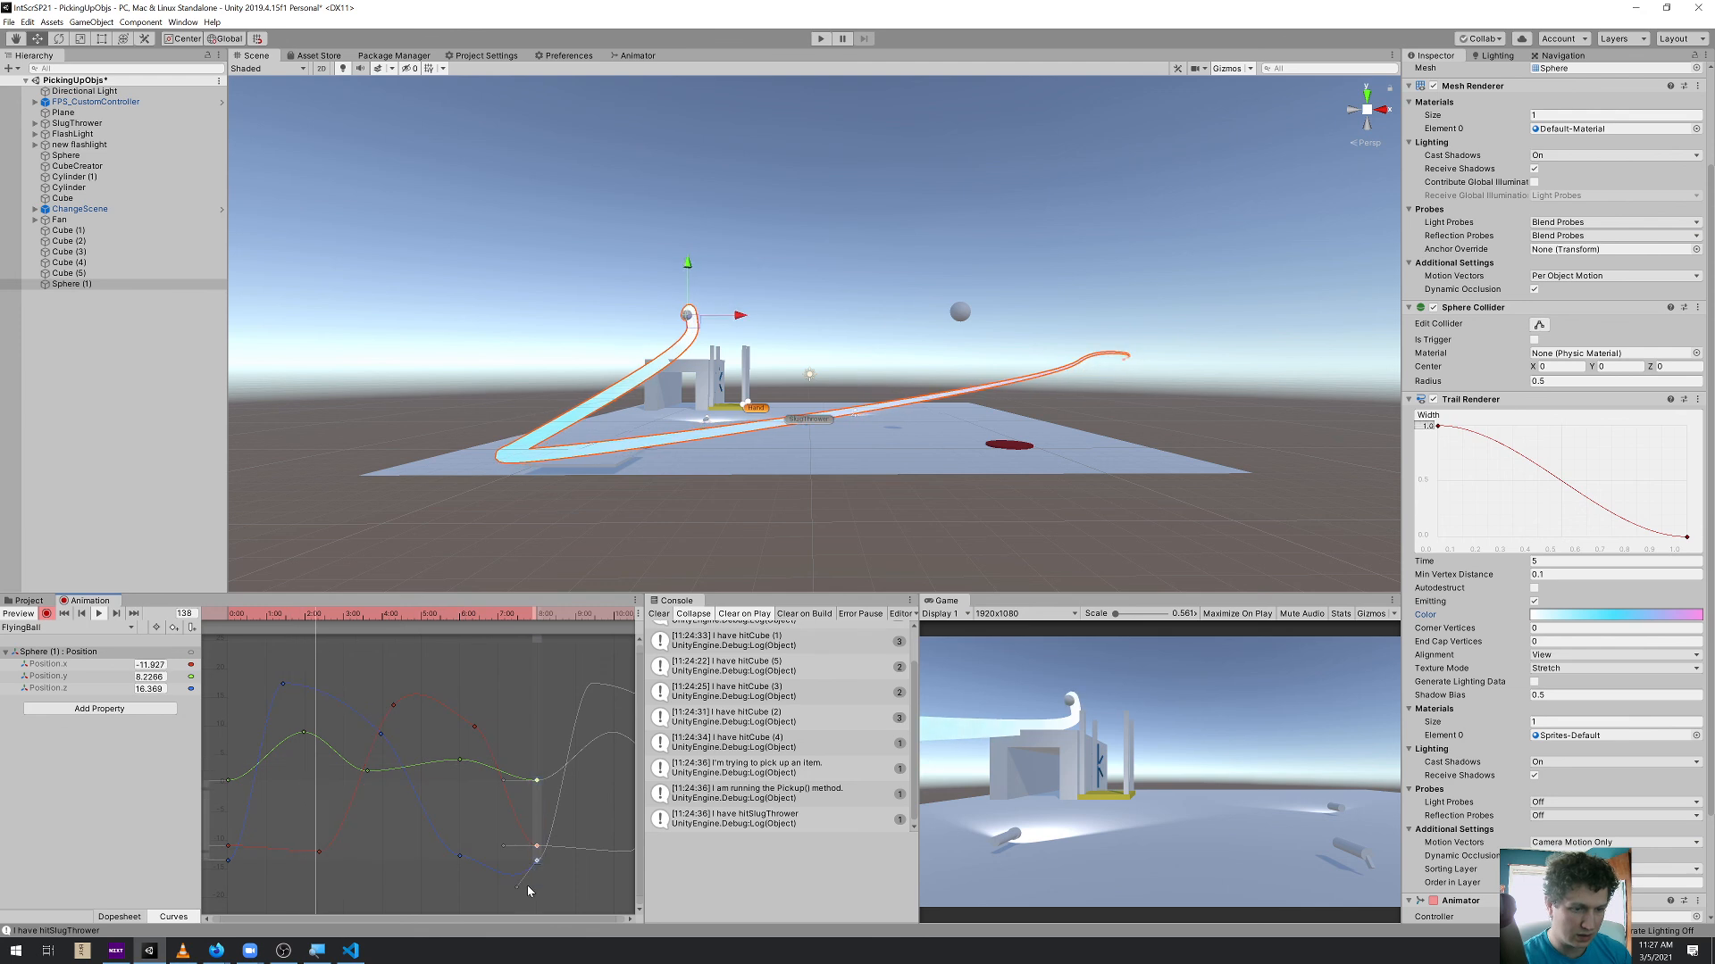
left_click_drag(258, 729, 228, 884)
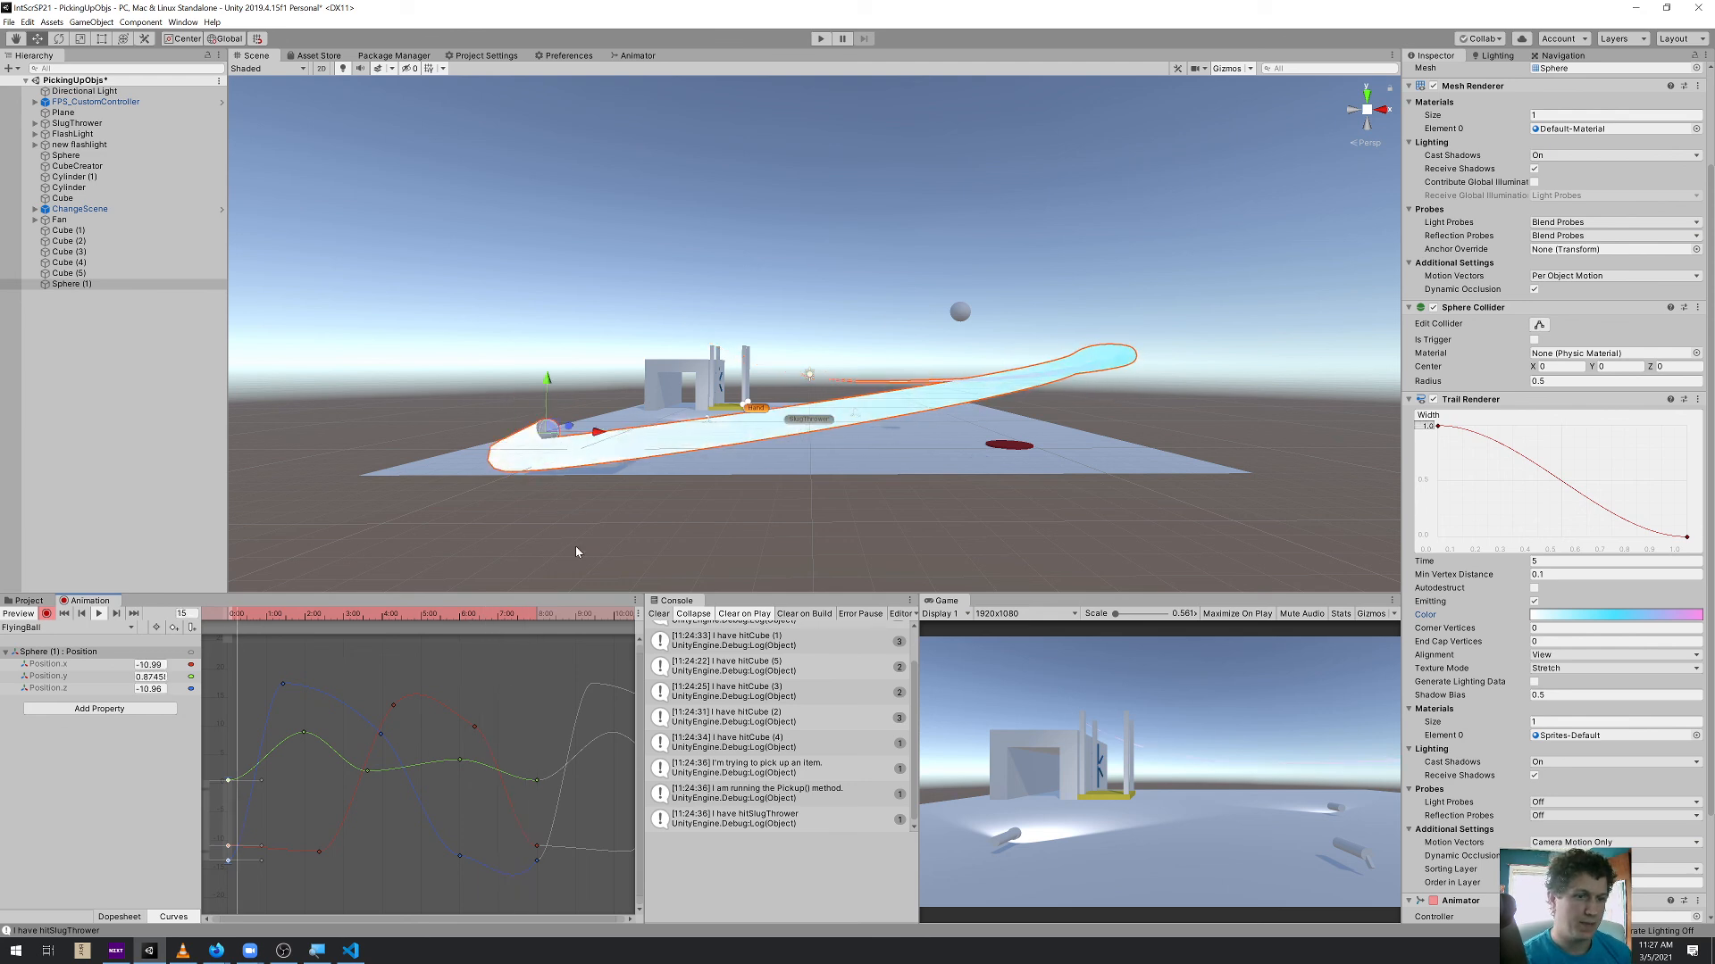
left_click_drag(602, 349, 651, 478, "alt")
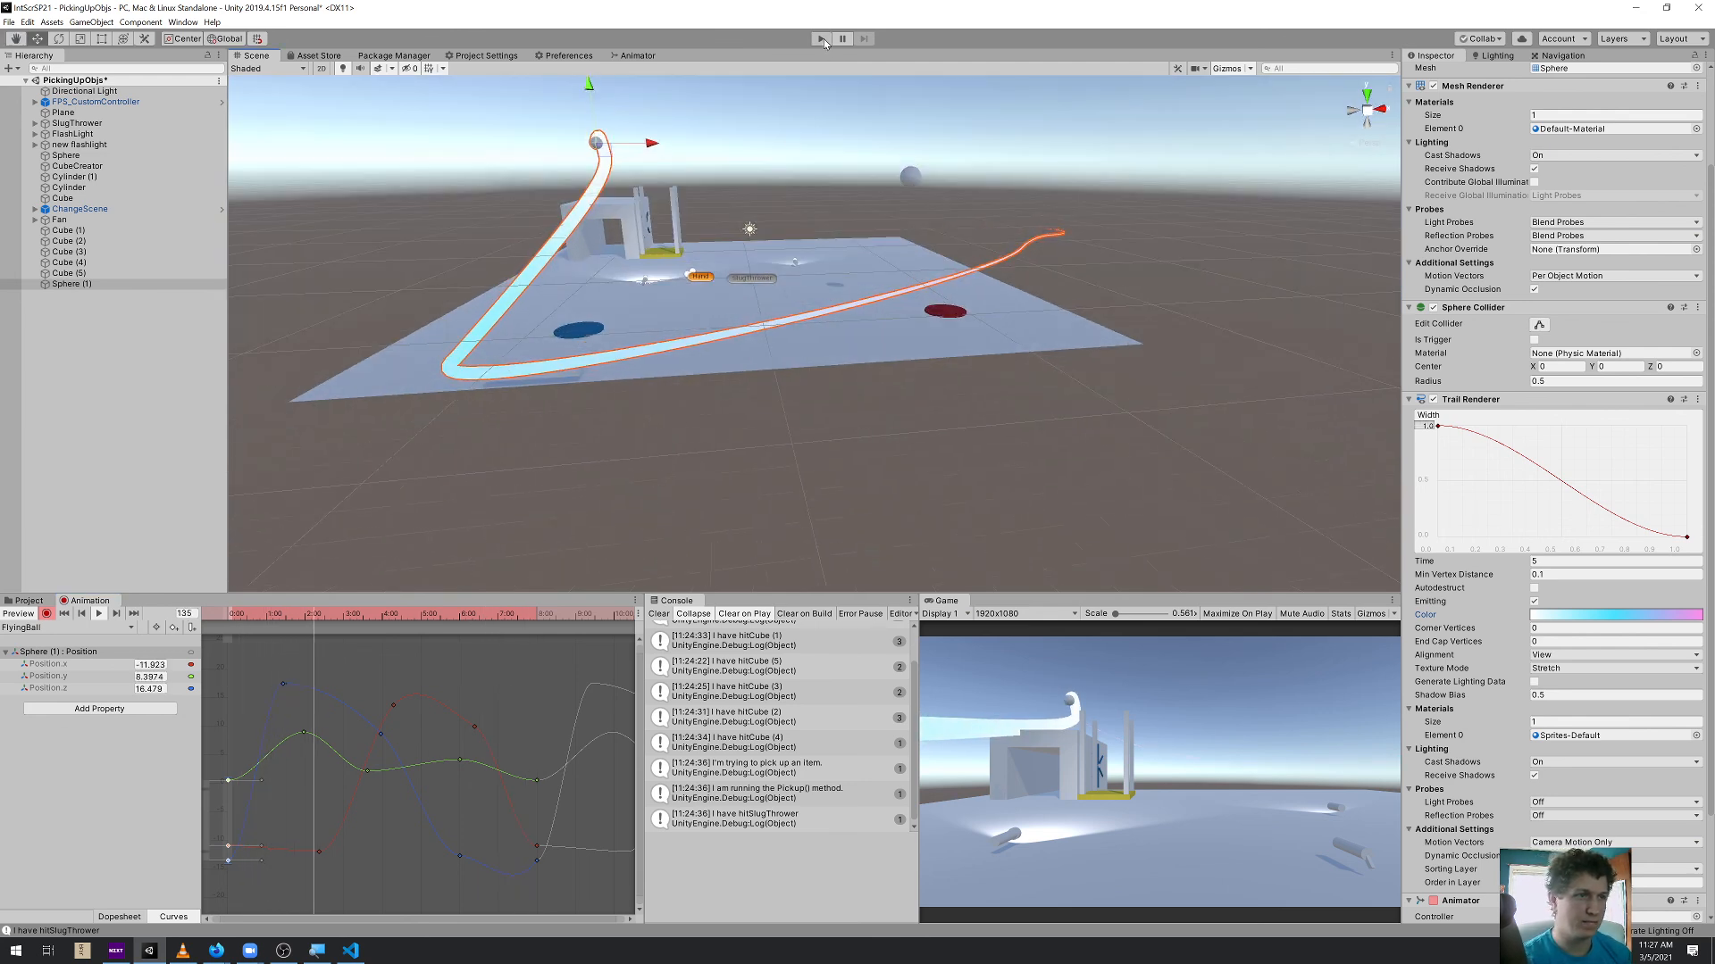
left_click(822, 39)
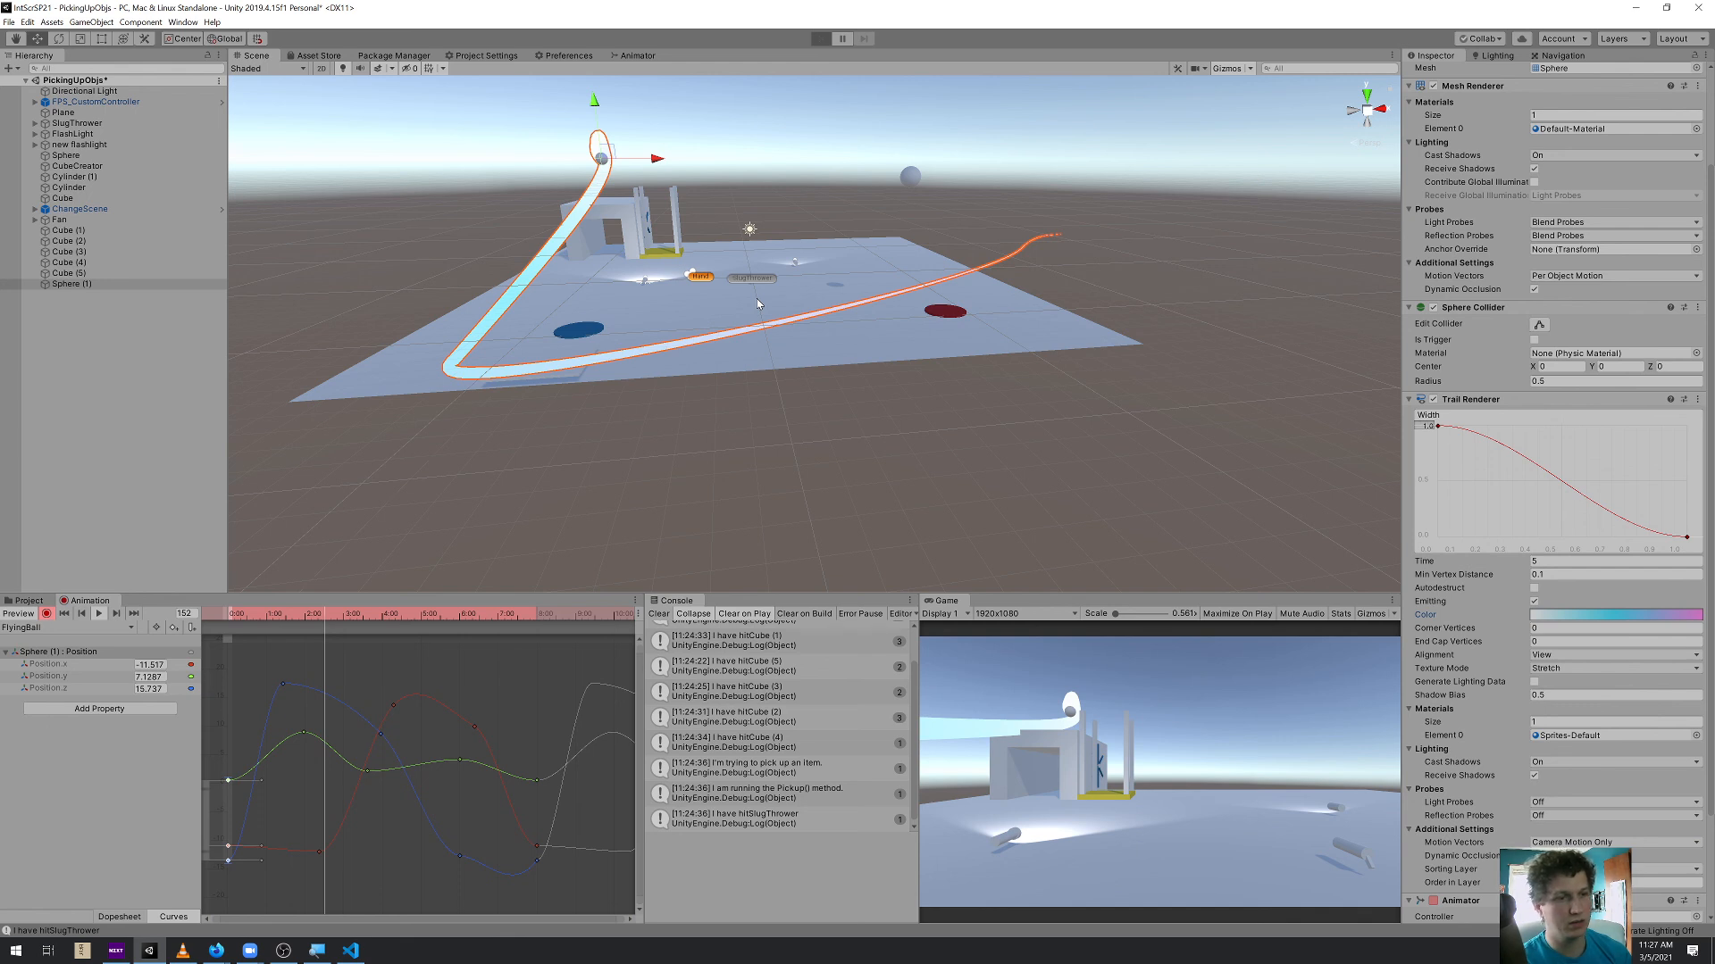